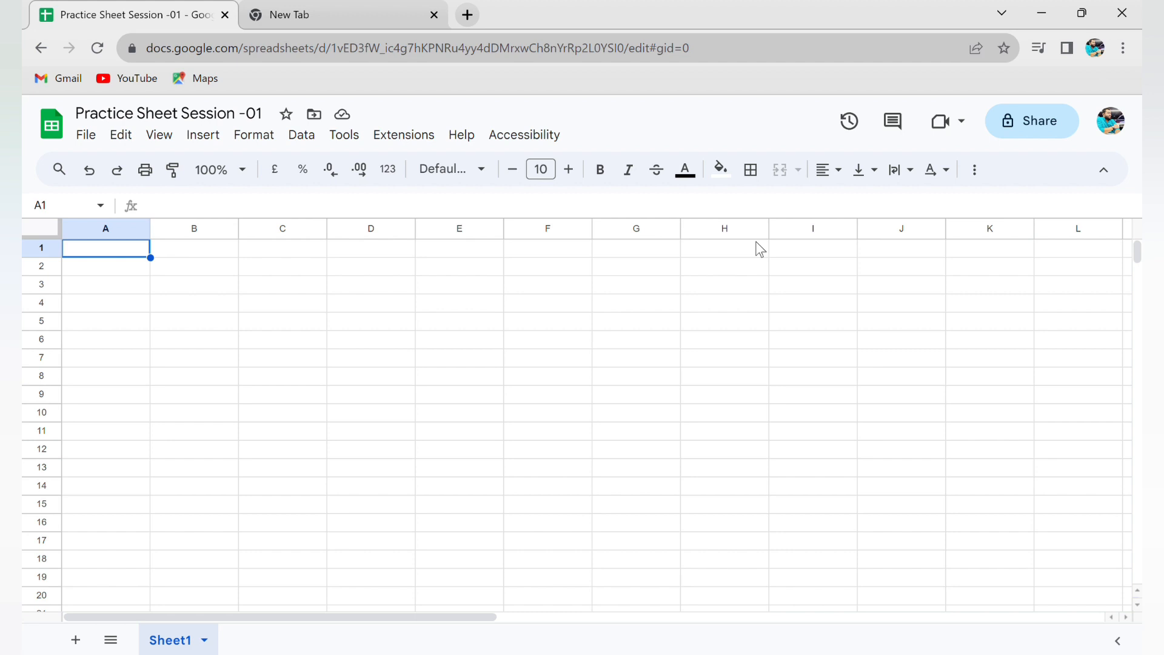
- Open Google Drive from the Google apps list in the new browser tab
left_click(306, 16)
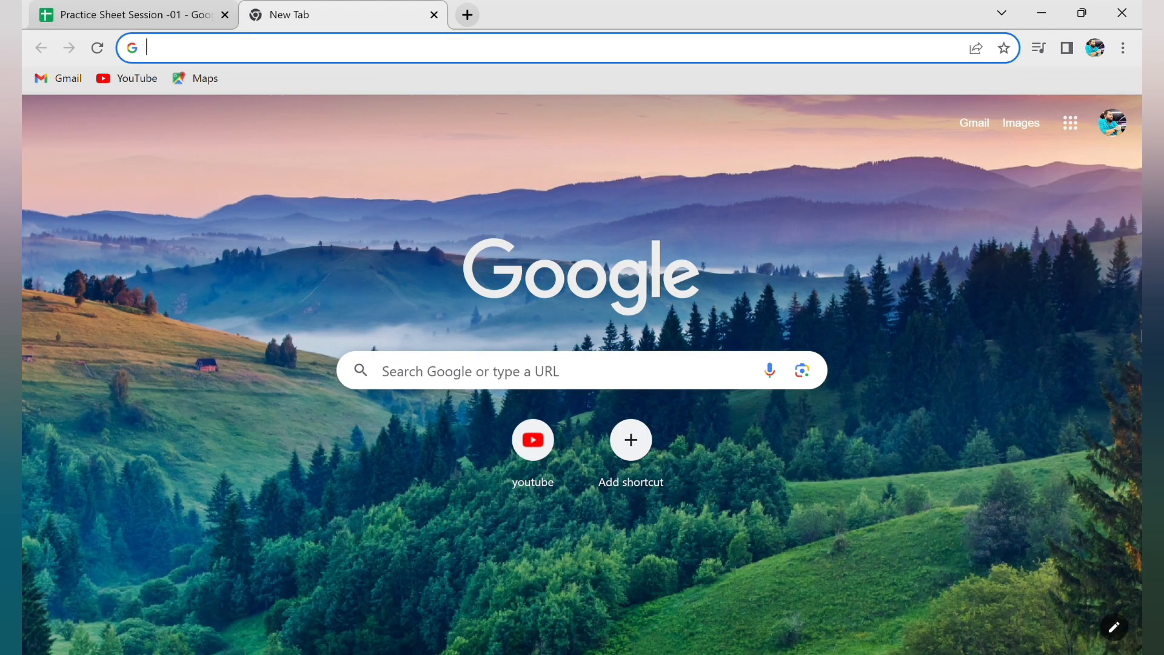
left_click(1073, 127)
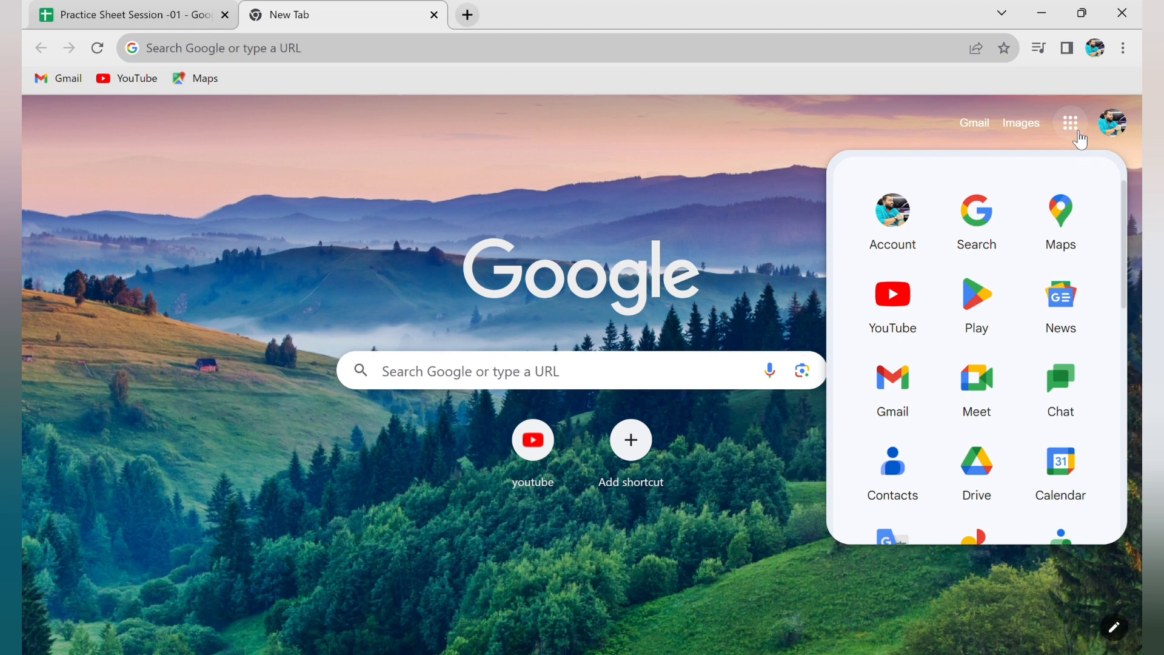
scroll(976, 303, "down", 1)
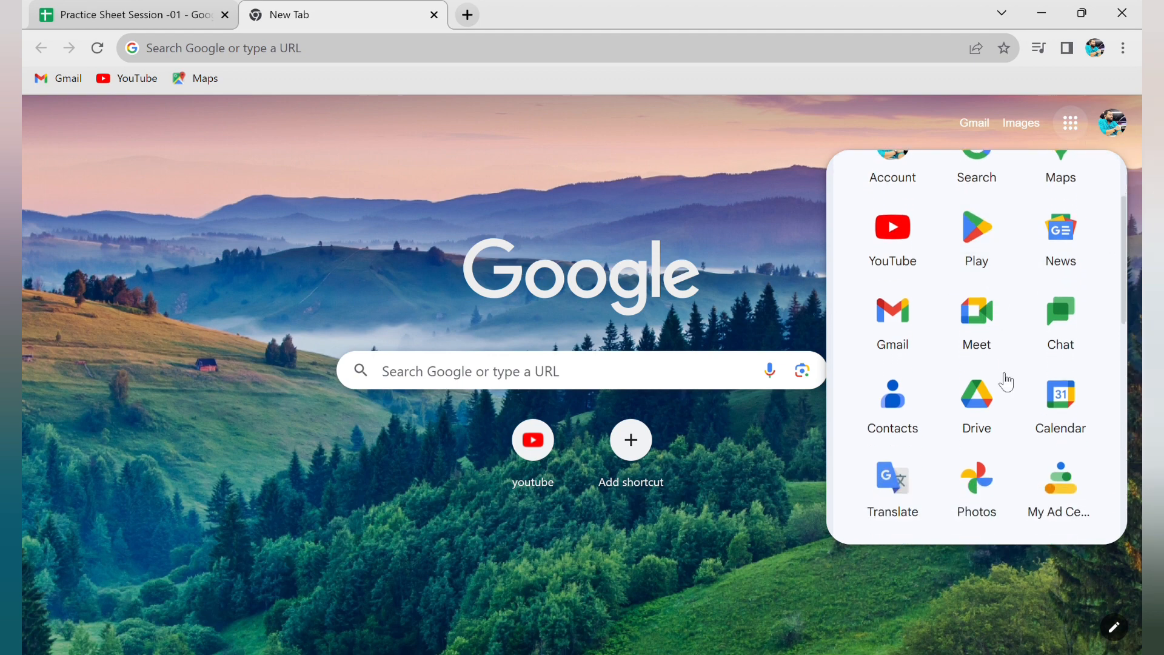
left_click(991, 414)
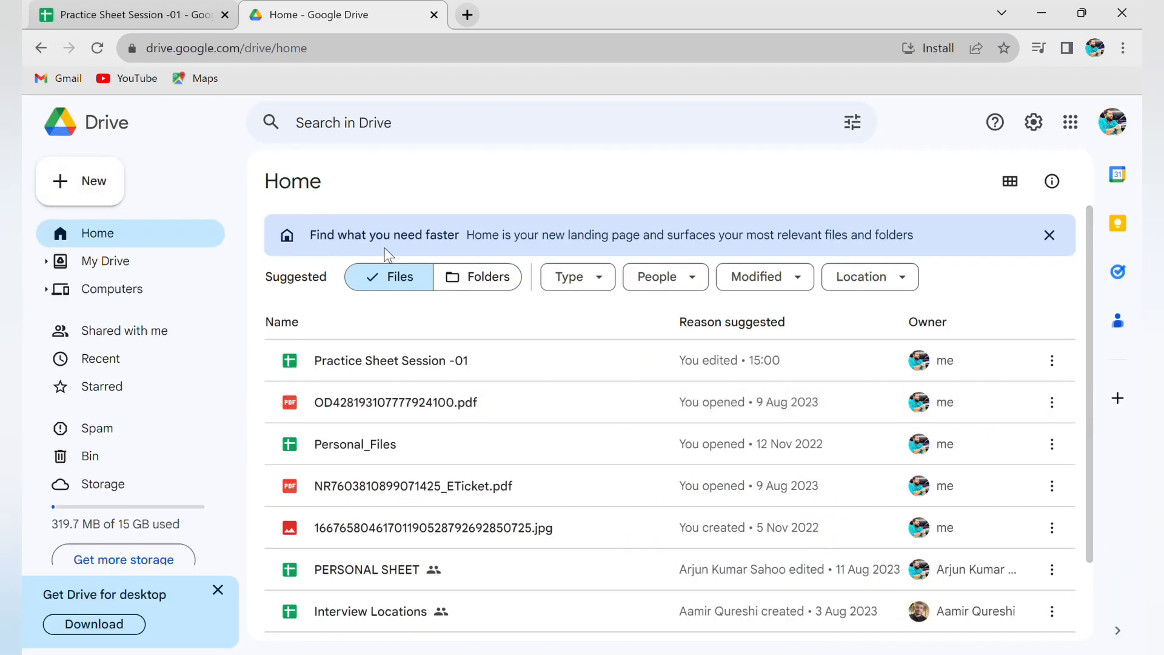
- Create a new Google Sheets spreadsheet from Drive and dismiss the data extraction tip
left_click(109, 194)
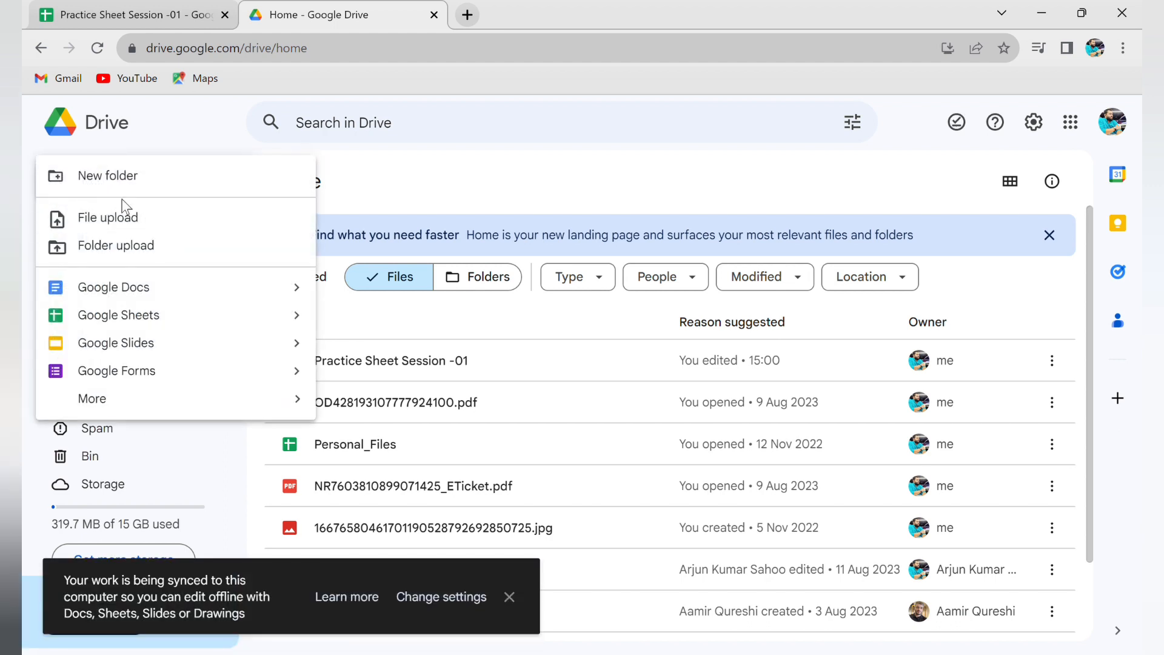
left_click(184, 327)
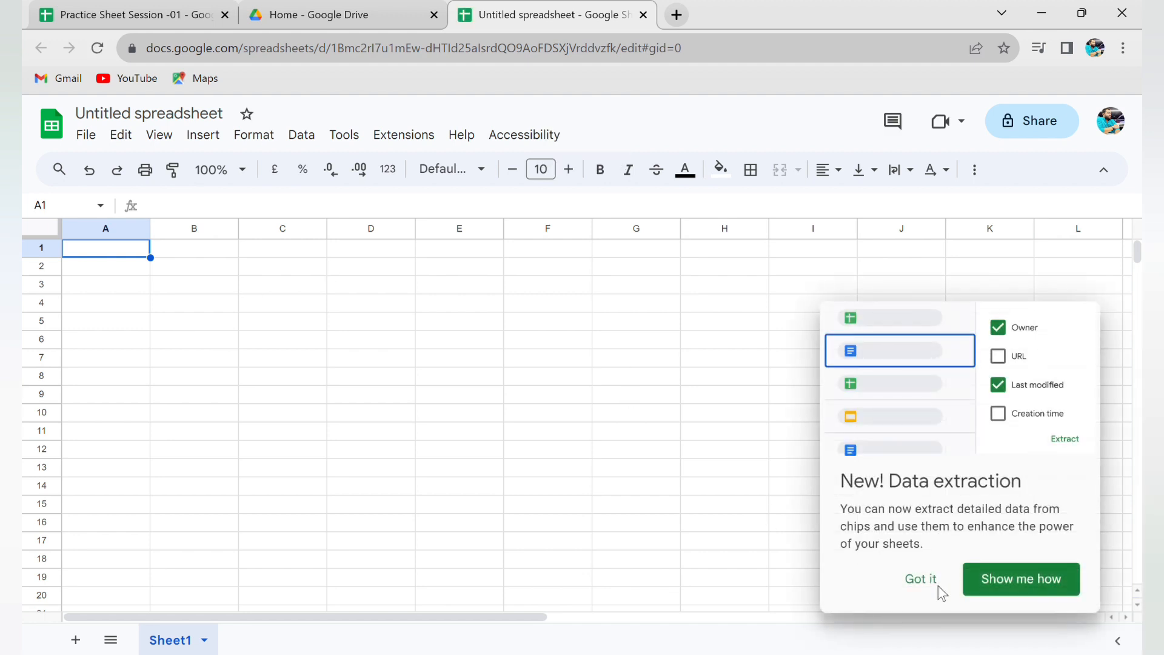
left_click(920, 580)
left_click(720, 341)
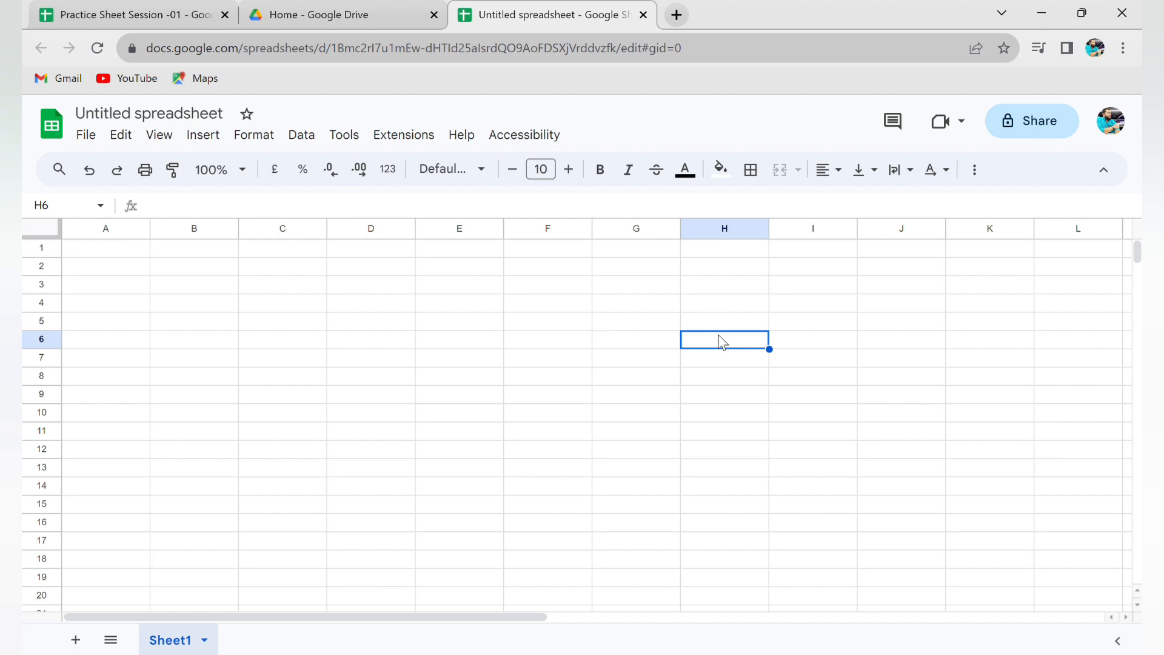
- Close the untitled spreadsheet and Drive, and open an empty browser tab
left_click(643, 14)
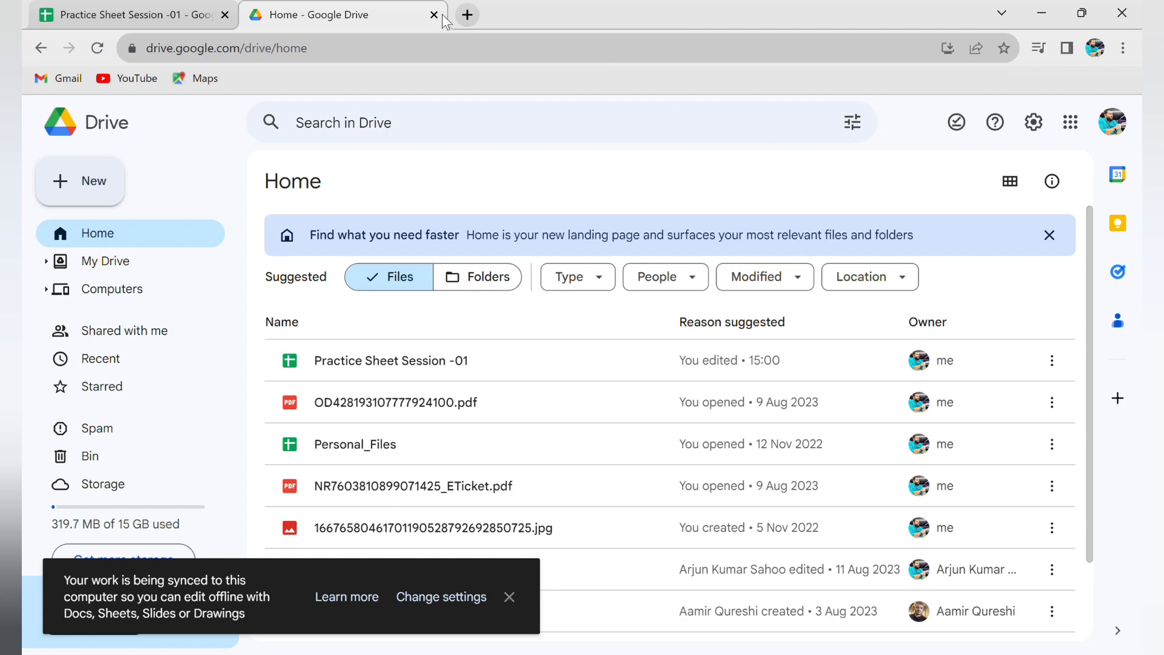
left_click(434, 14)
left_click(268, 16)
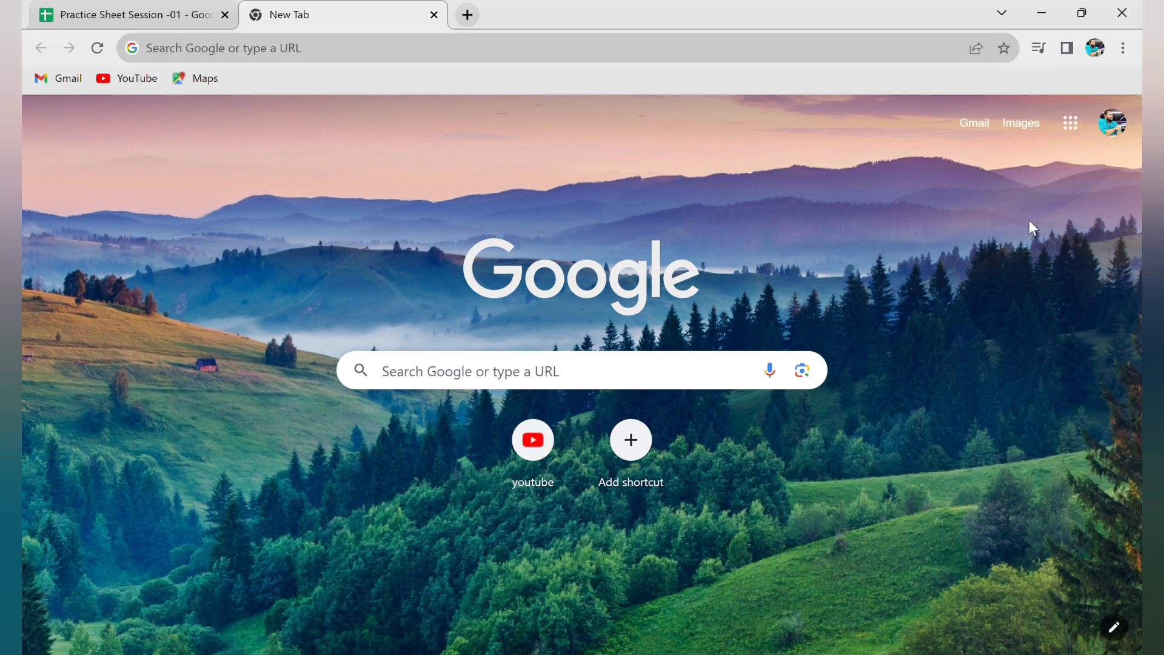
- Open Google Sheets from the Google apps list and create a blank spreadsheet
left_click(1071, 124)
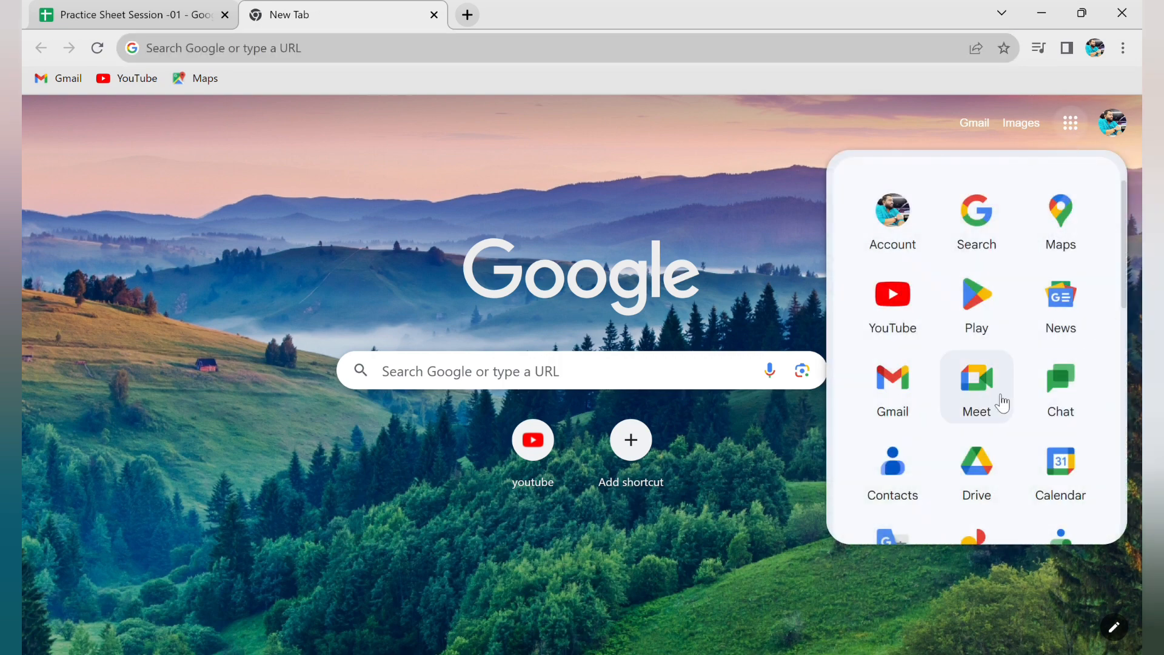
scroll(1016, 441, "down", 3)
scroll(1016, 441, "down", 6)
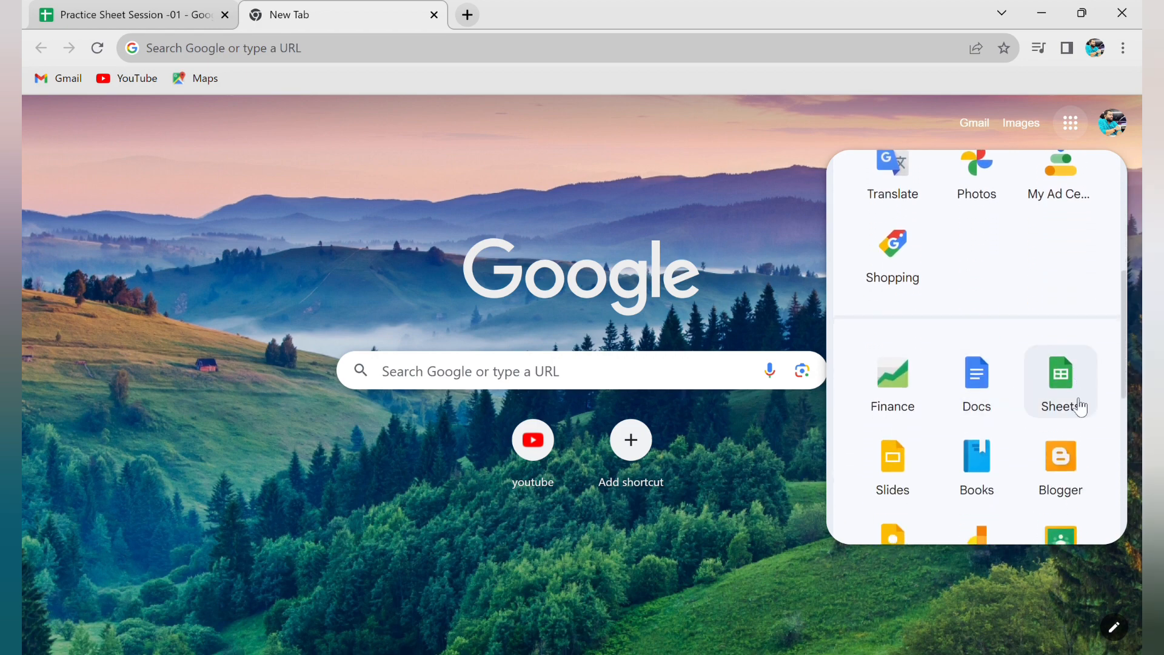
left_click(1080, 407)
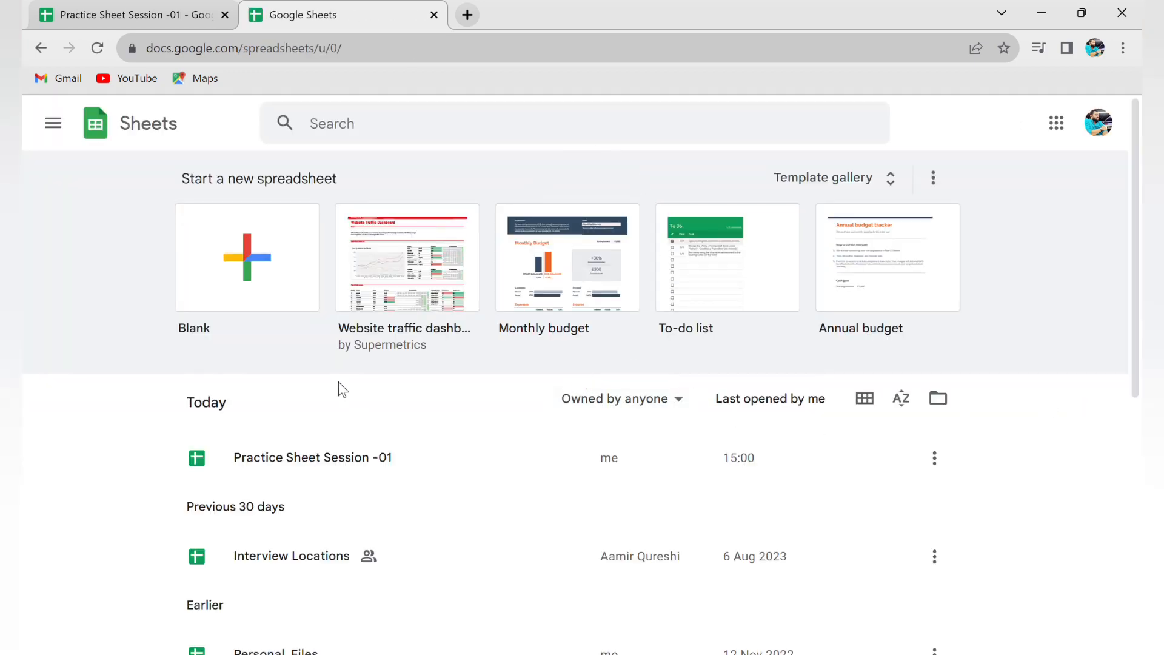
left_click(249, 255)
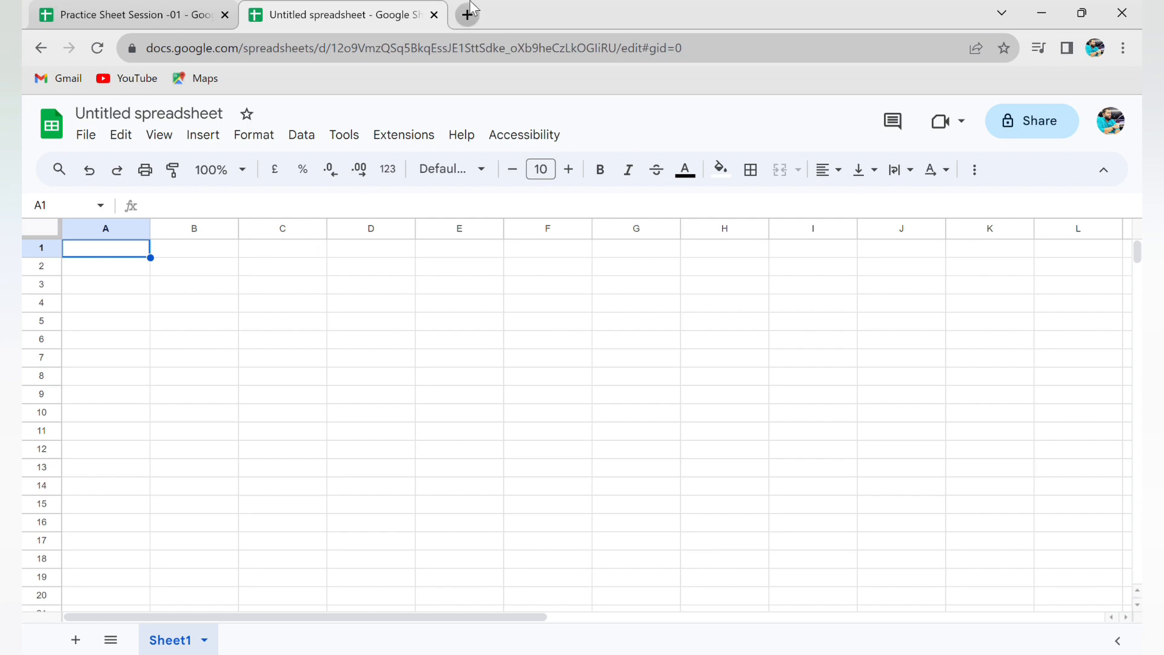
- Close the untitled spreadsheet and create another one through the address sheet.new in a new browser tab
left_click(434, 14)
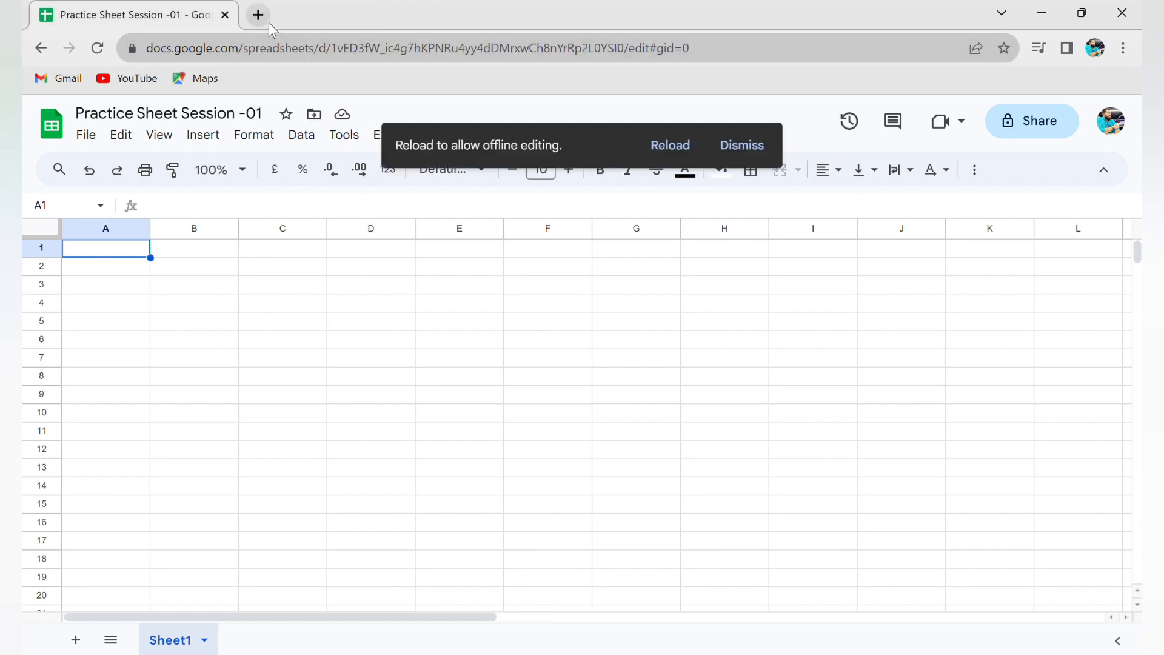
left_click(265, 17)
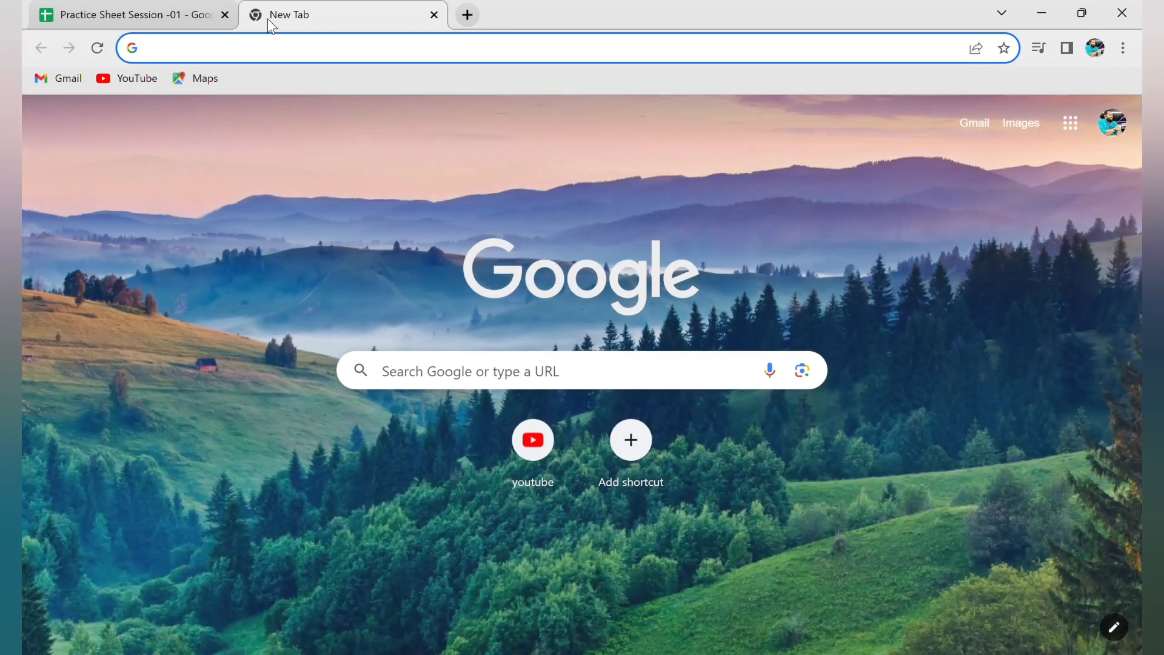
type("sheet")
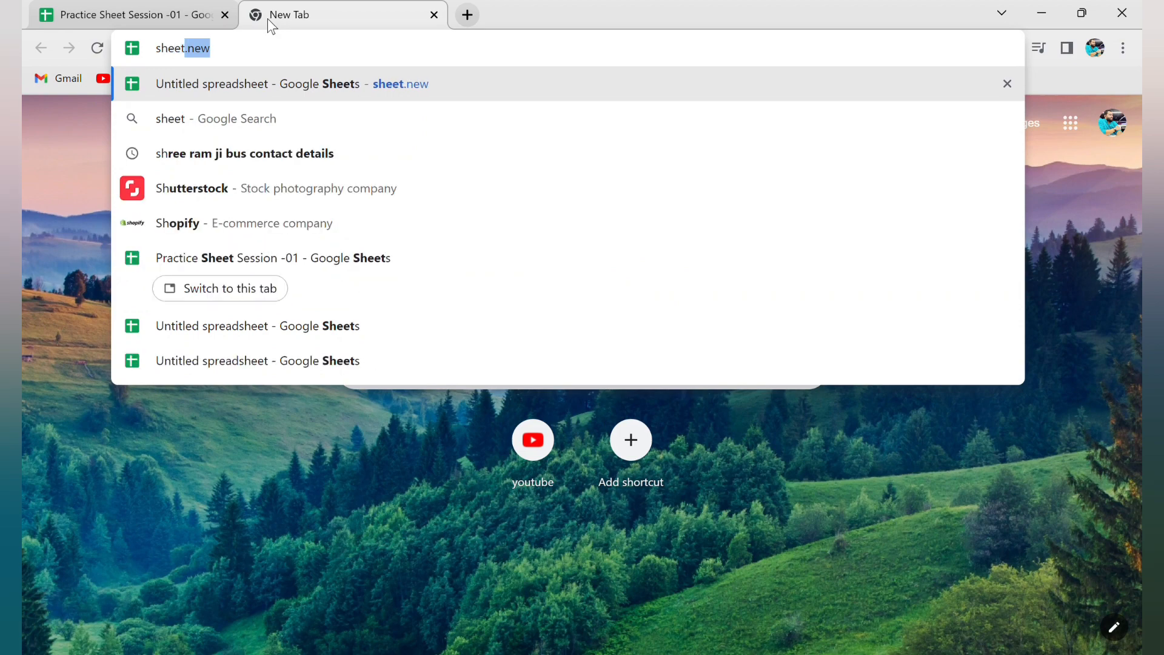
type(".new")
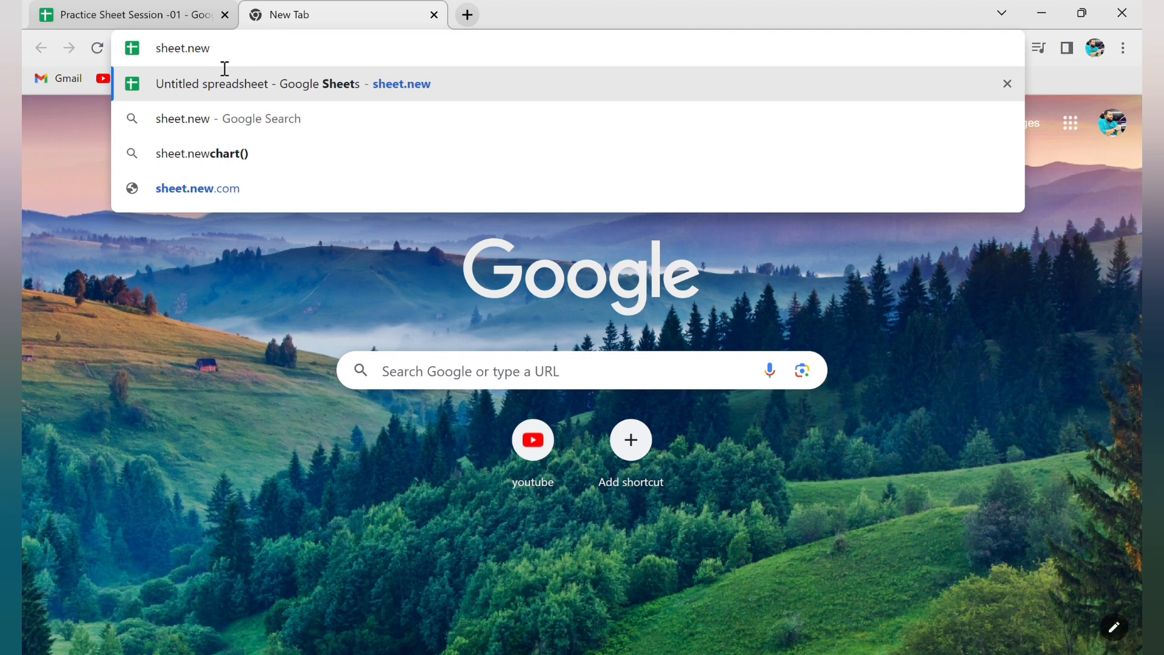
key("Return")
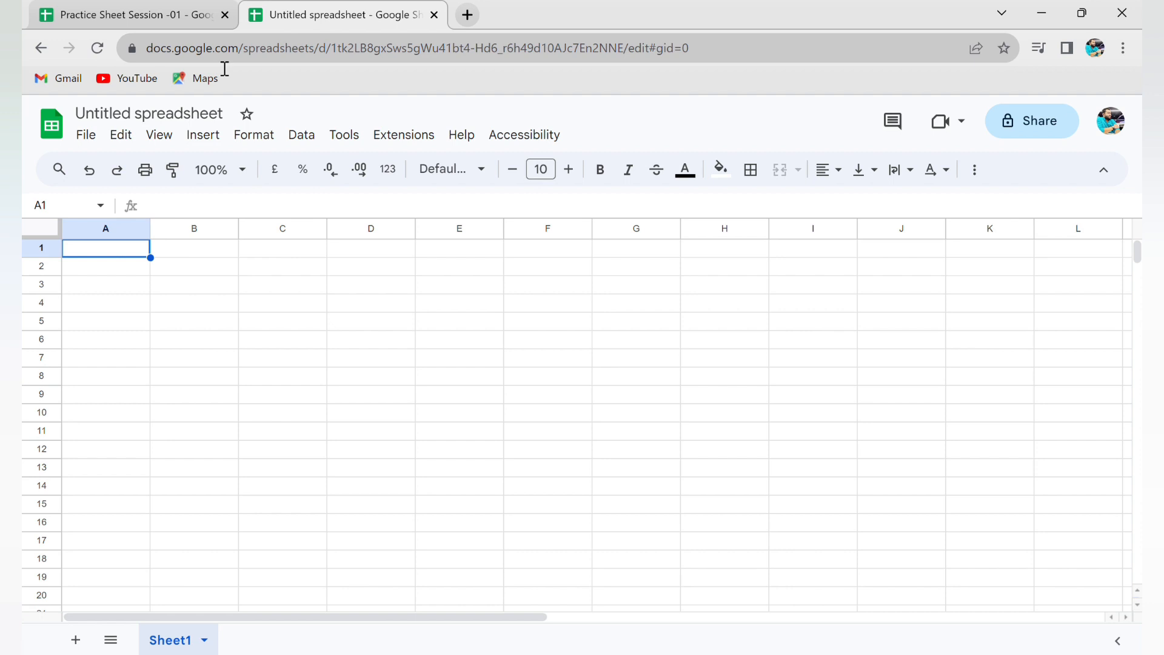
- Close the untitled spreadsheet and reload Practice Sheet Session -01 to allow offline editing
left_click(432, 15)
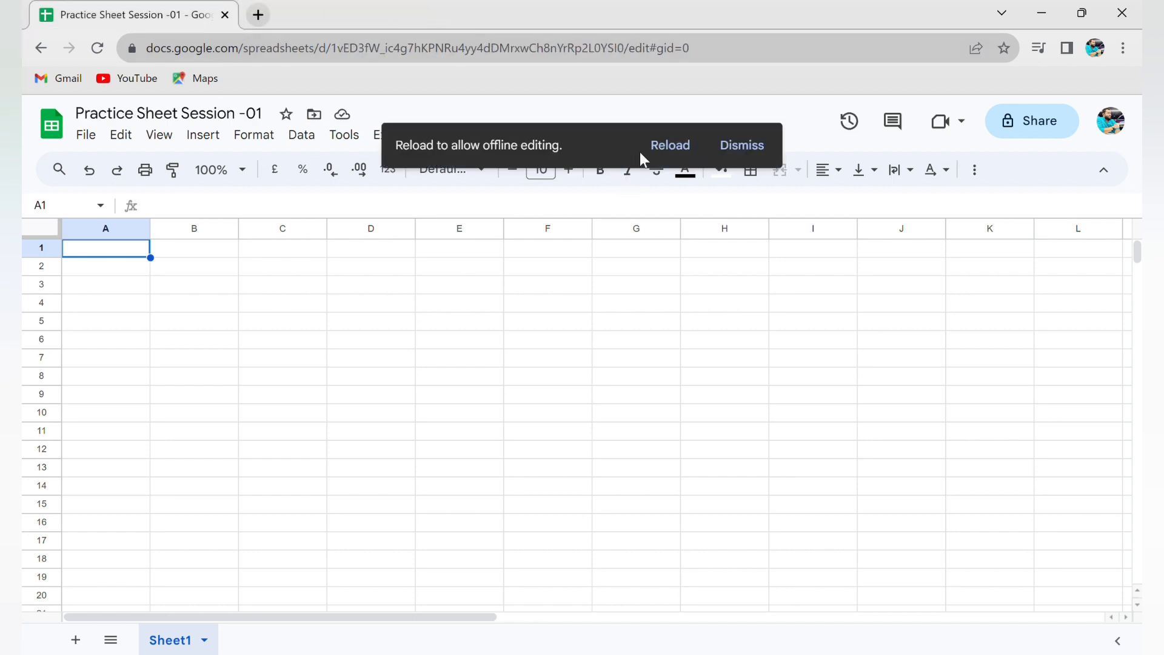
left_click(665, 157)
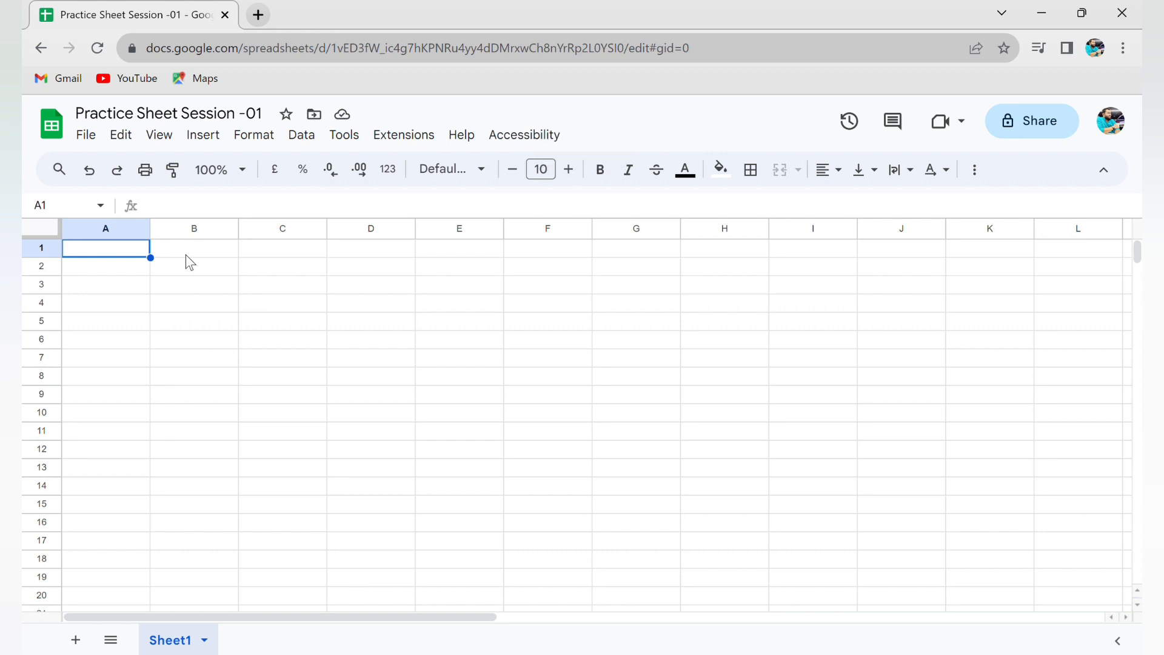
- Select cell B1, move to column A, and step down and up the column to cell A5
left_click(171, 249)
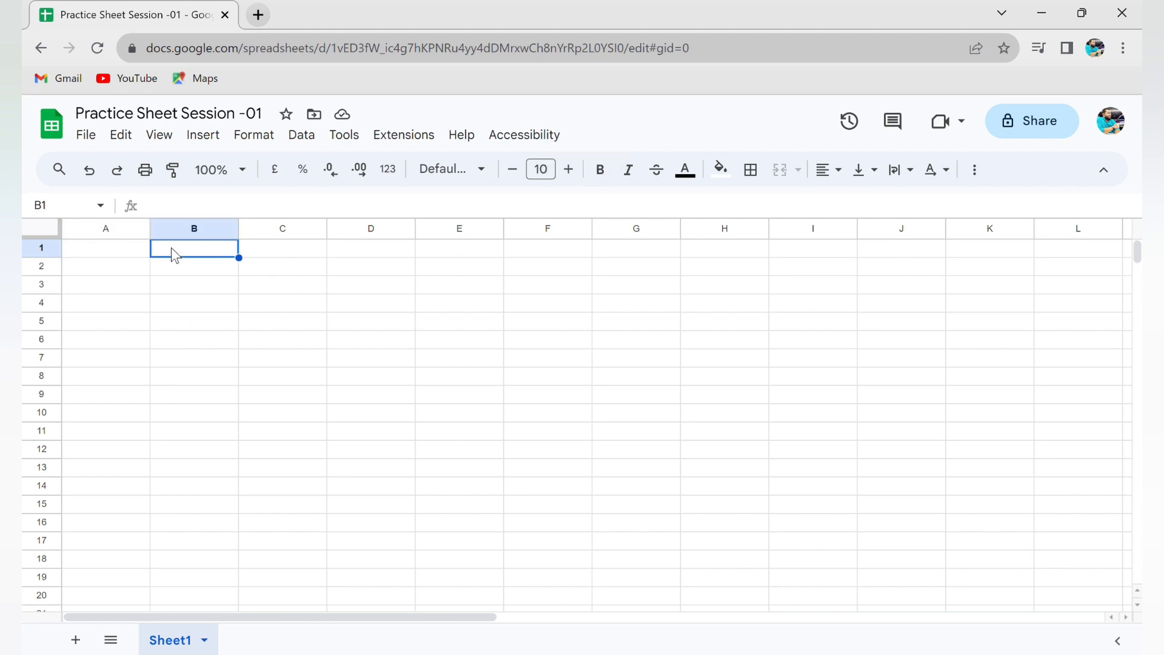
key("Left")
key("Down")
key("Up")
key("Down")
key("Down")
key("Down")
key("Down")
key("Down")
key("Down")
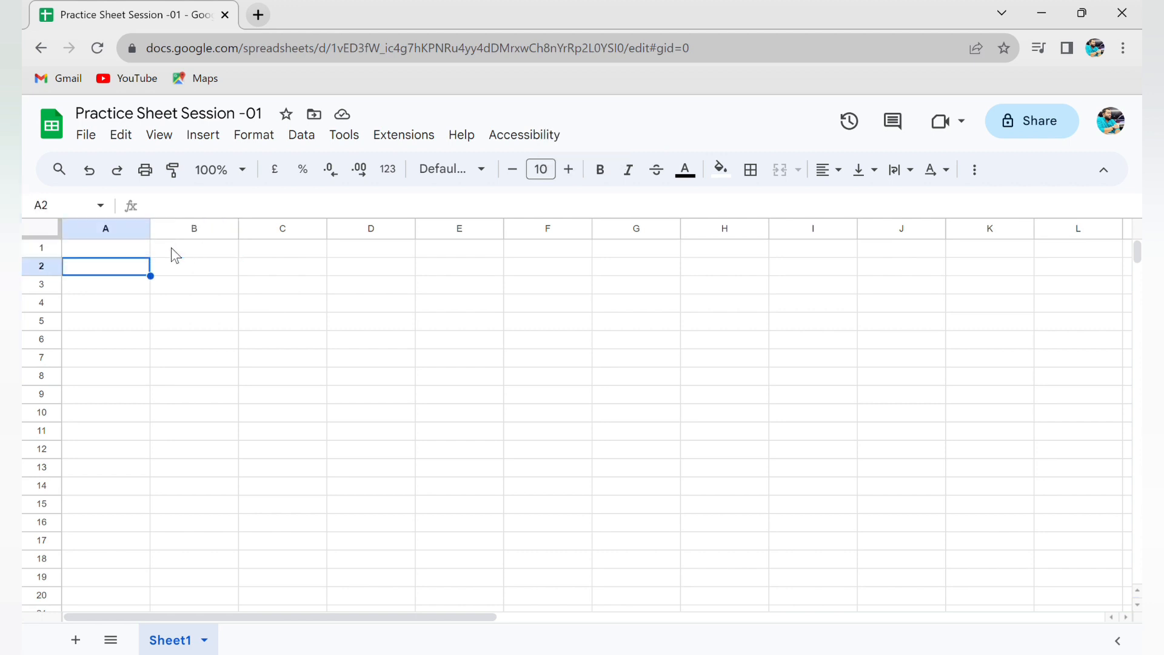
key("Up")
key("Up")
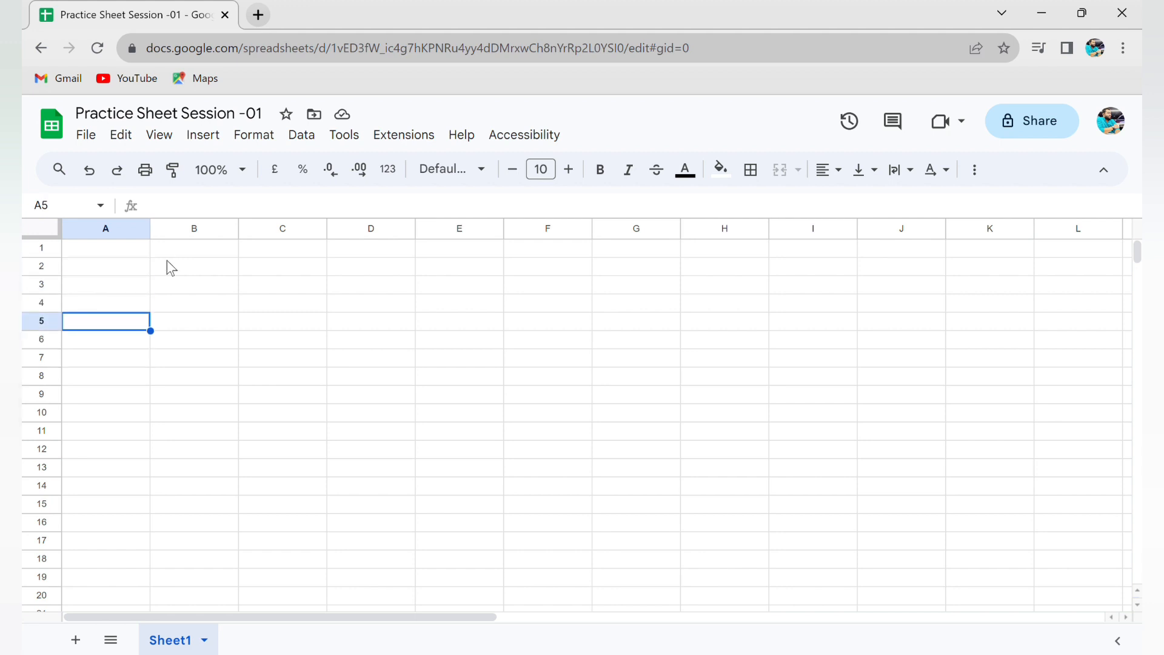
- Select the cell range A1:I7 and return to cell A1
left_click_drag(126, 250, 780, 359)
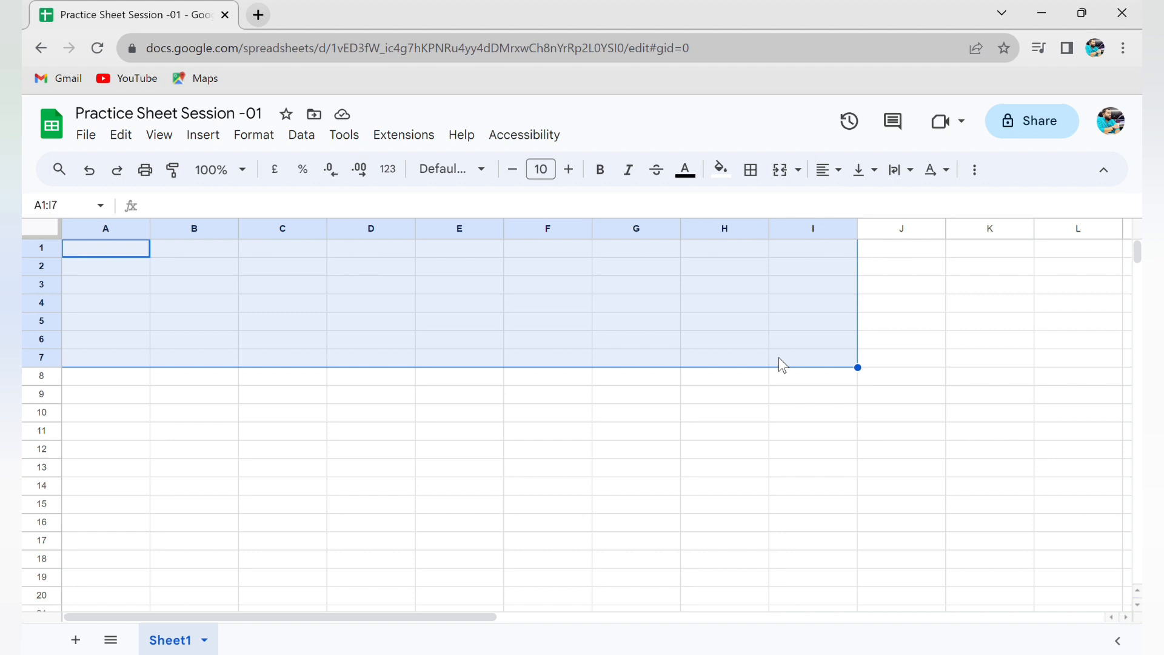
left_click(91, 256)
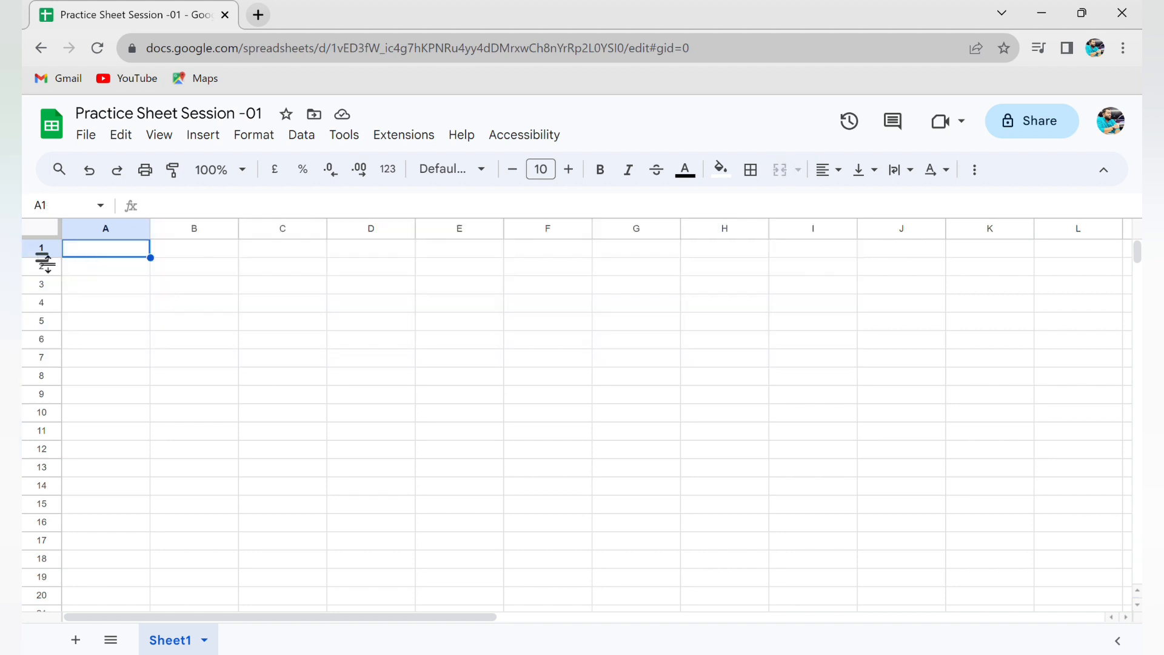
- Jump from cell A3 to the last row of the sheet to examine where the rows end
left_click(81, 289)
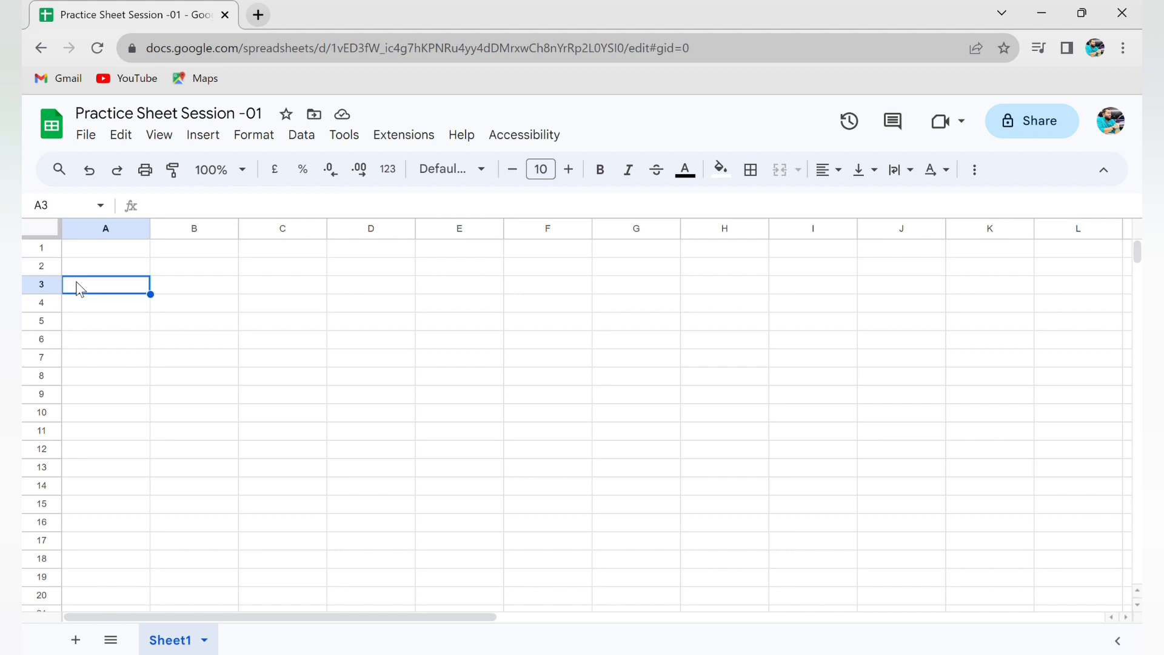
key("ctrl+Down")
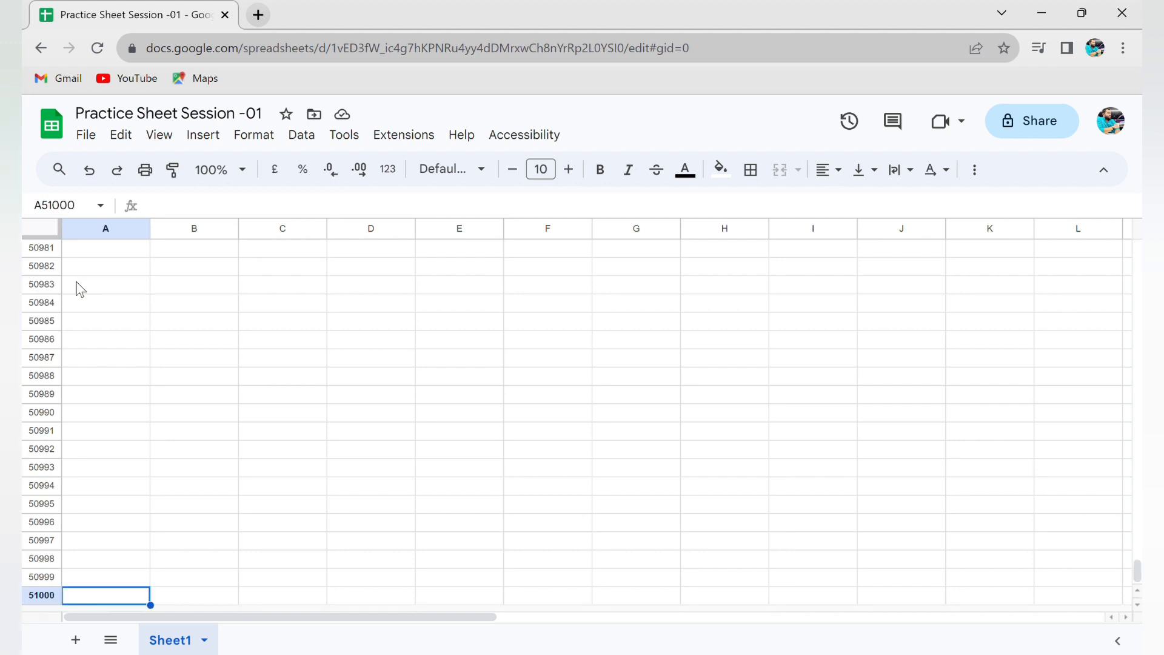
scroll(129, 562, "down", 1)
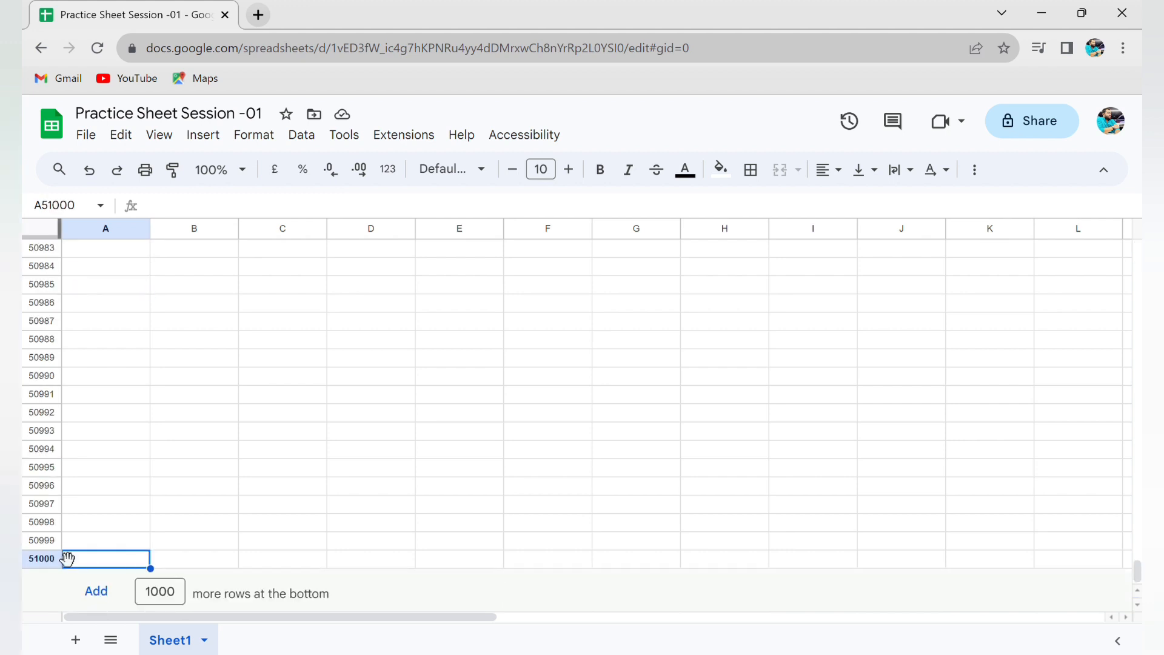
- Create a new untitled spreadsheet by opening sheet.new in another browser tab
left_click(254, 23)
type("sheet.new")
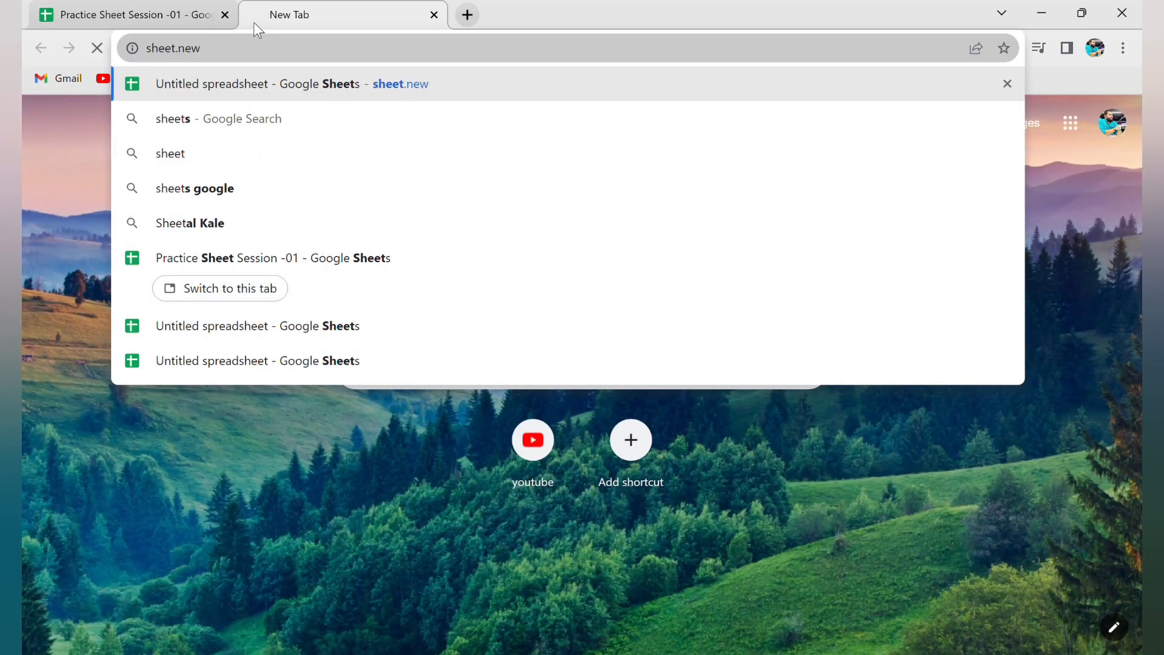
key("Return")
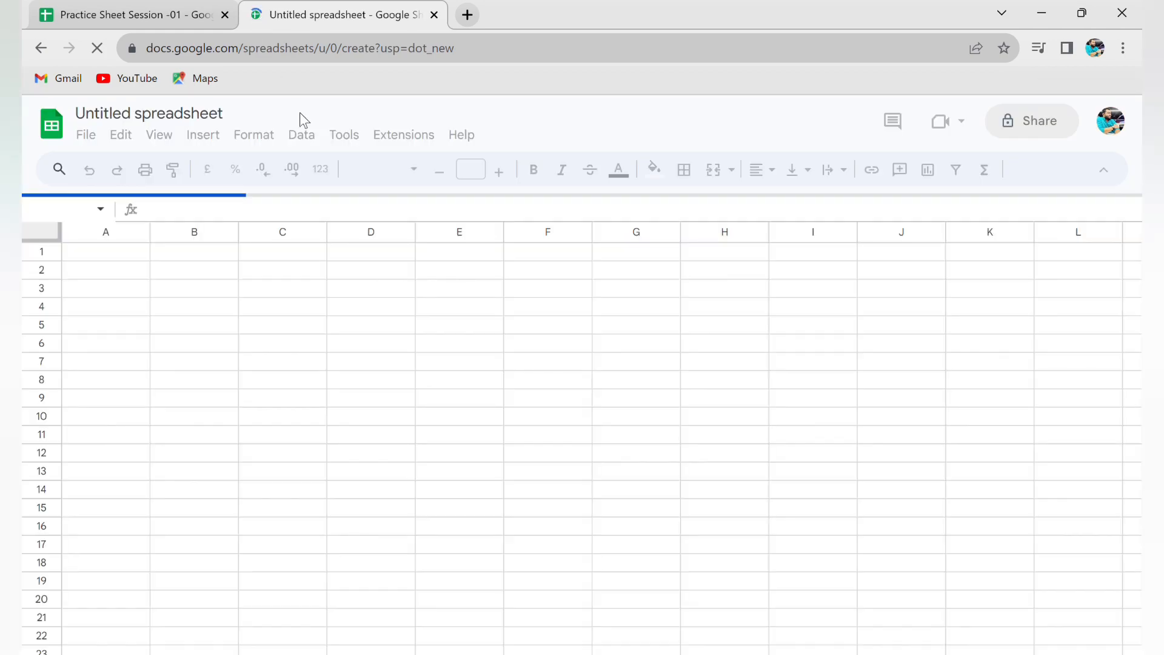
- Go to the last row of the new spreadsheet and add 2000 more rows at the bottom
left_click(120, 290)
key("ctrl+Down")
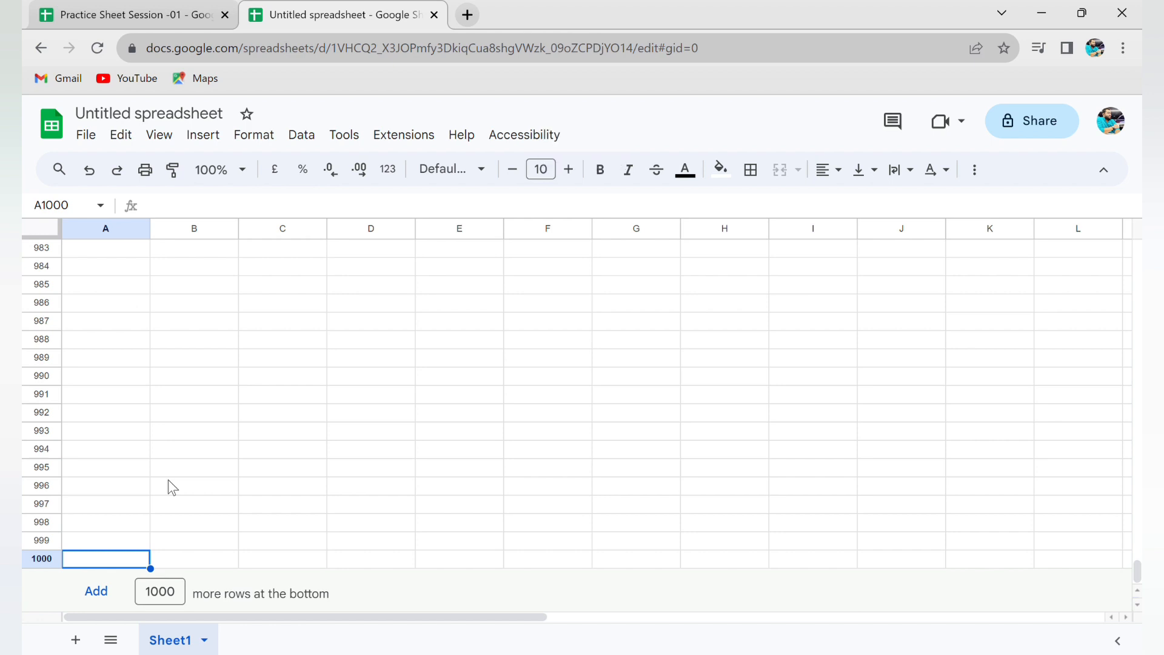
double_click(172, 594)
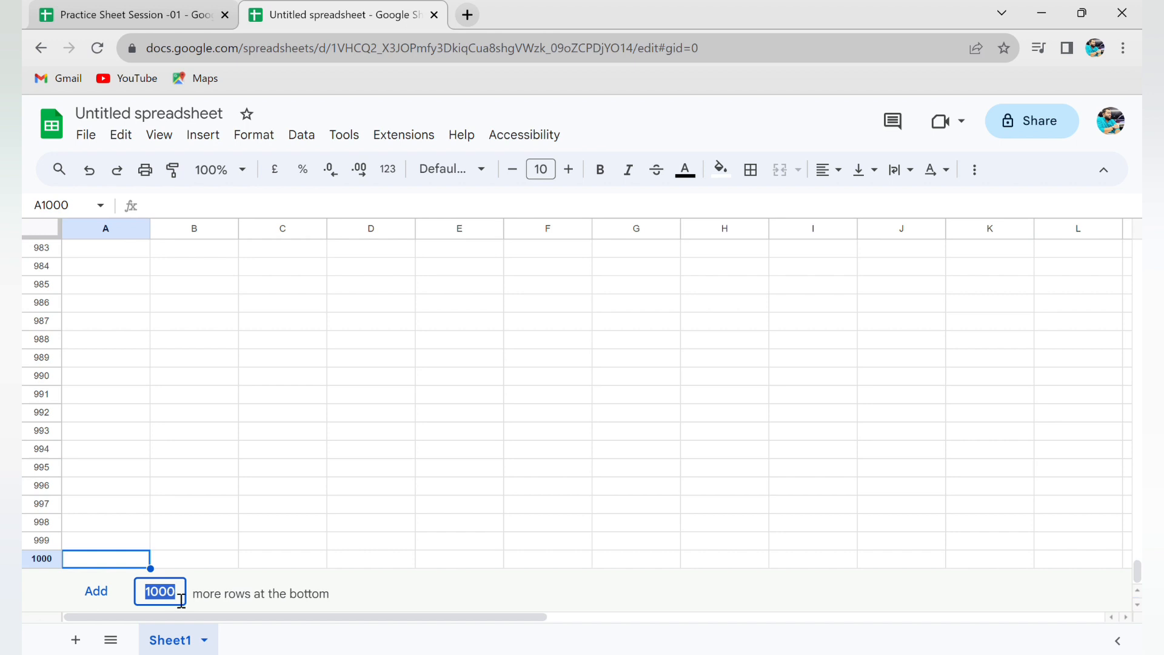
type("2000")
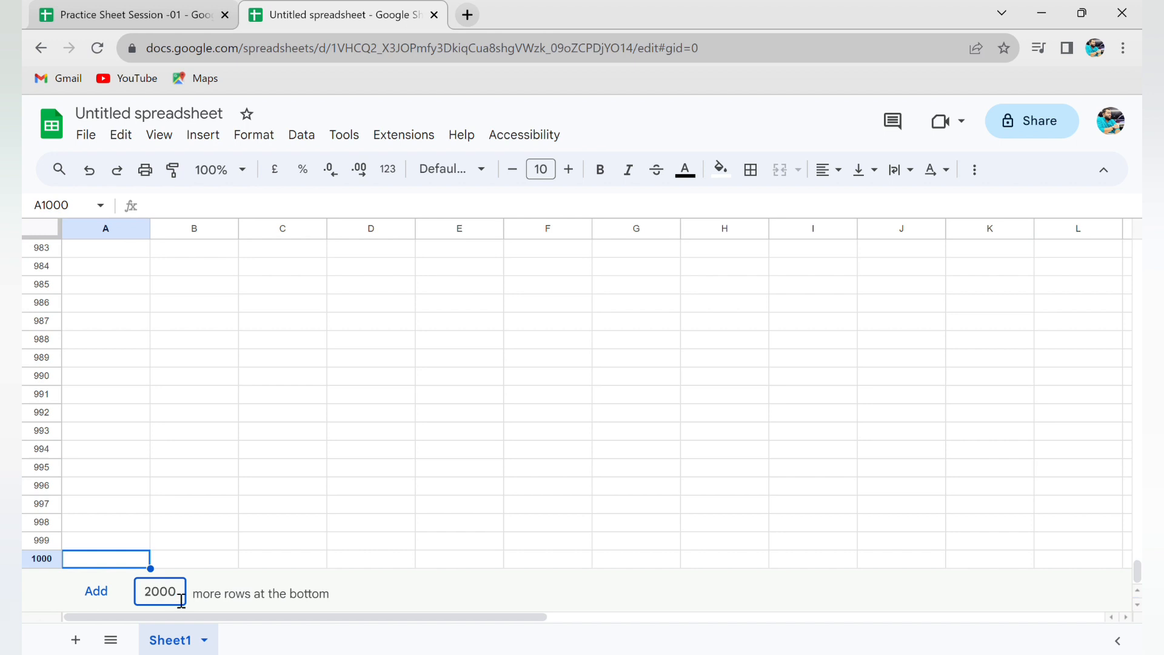
left_click(96, 591)
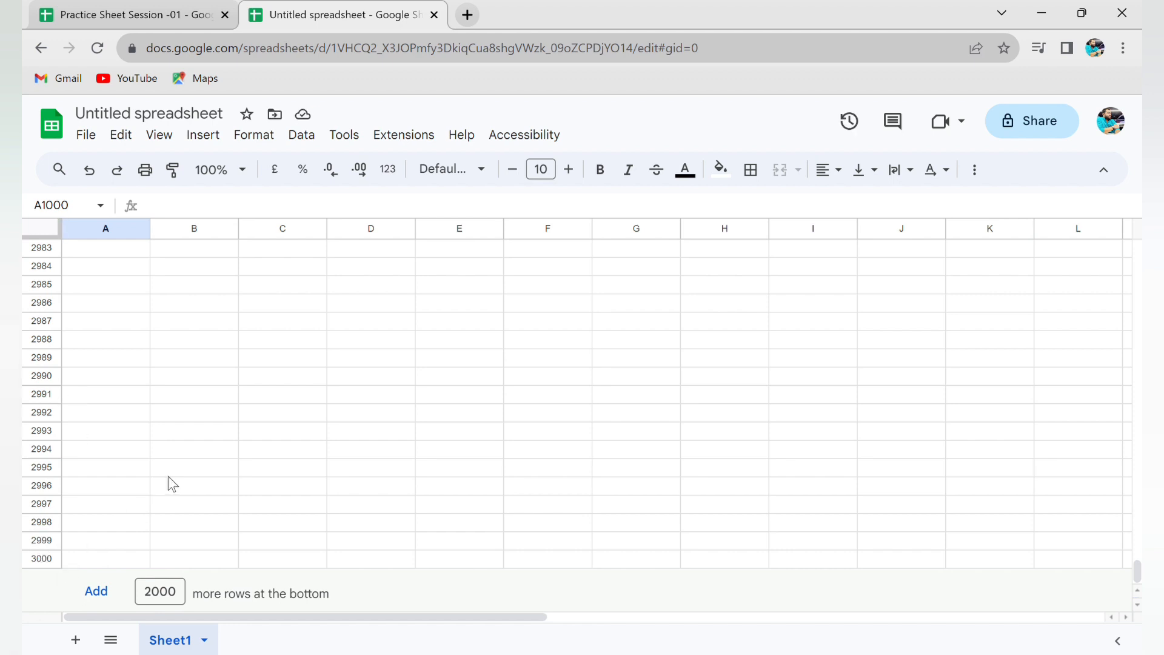
- Examine the column letters from A to the last column, Z, to see where the columns end
scroll(316, 348, "right", 5)
scroll(317, 347, "left", 5)
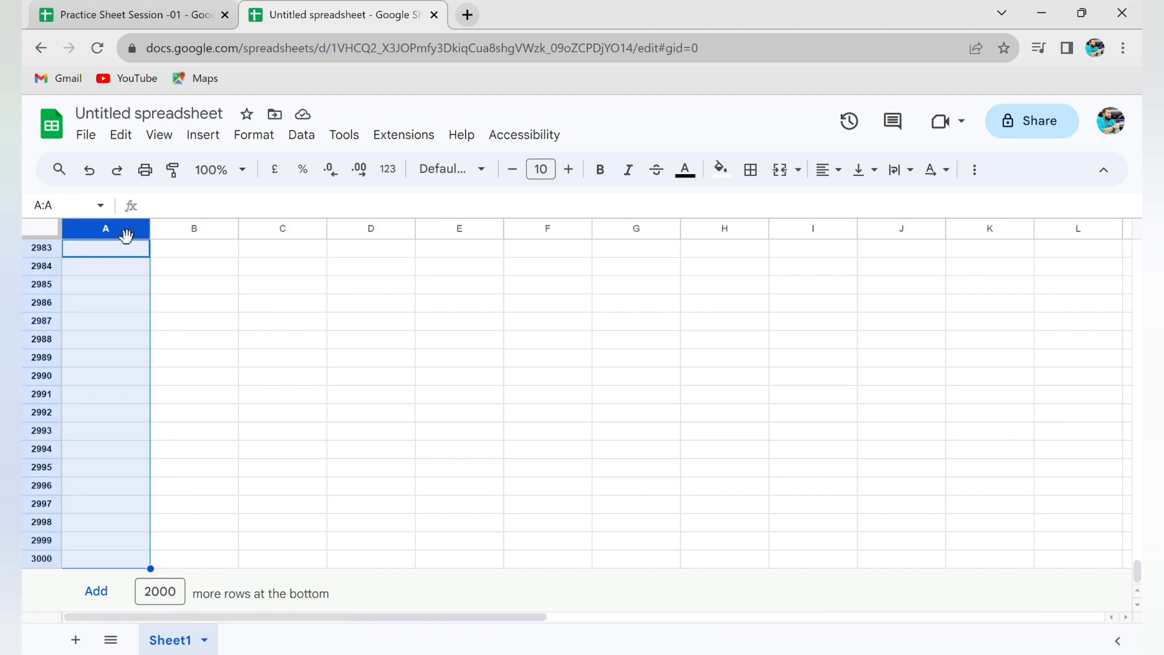
key("shift+Right")
key("shift+Right")
key("shift+Right")
key("shift+Right")
key("shift+Right")
key("shift+Right")
key("shift+Right")
key("shift+Right")
key("shift+Right")
key("shift+Right")
key("shift+Right")
key("shift+Right")
key("shift+Right")
key("shift+Right")
key("shift+Right")
key("shift+Right")
key("shift+Right")
key("shift+Right")
key("shift+Right")
key("shift+Right")
key("Right")
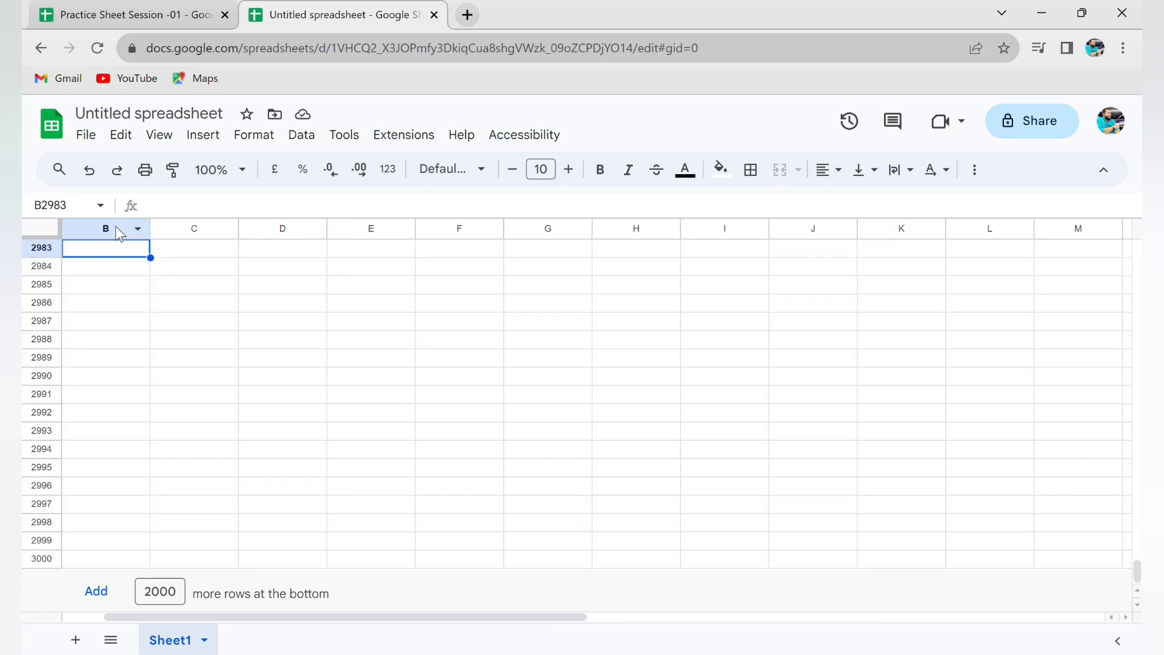
scroll(1031, 288, "right", 10)
left_click(1090, 234)
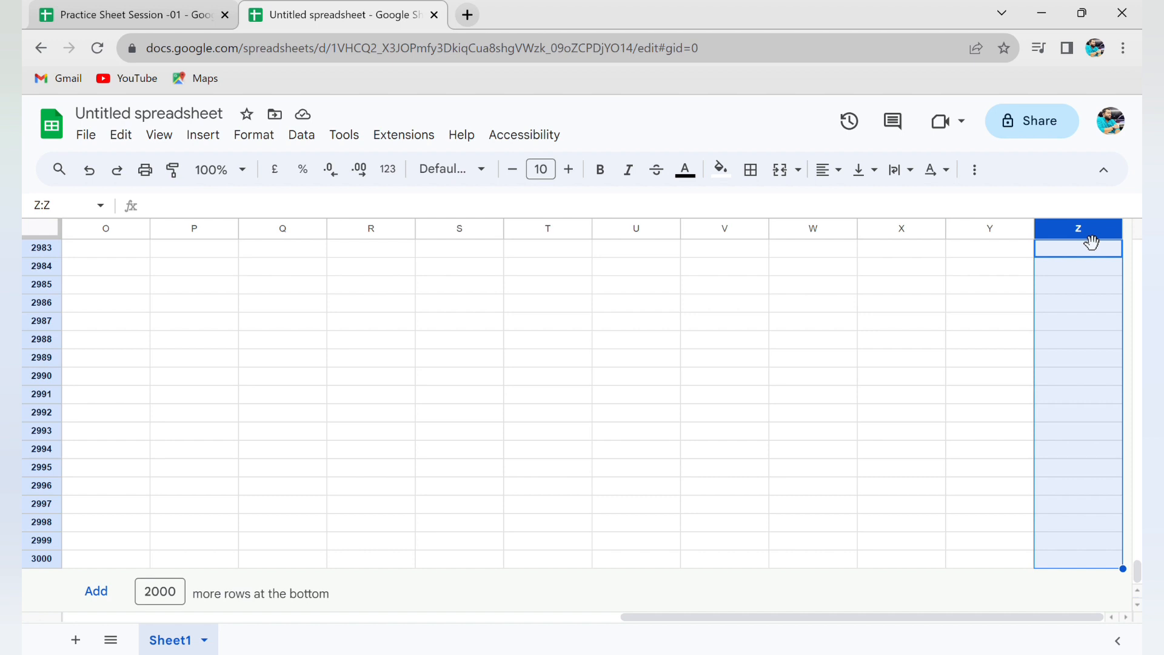
left_click(575, 271)
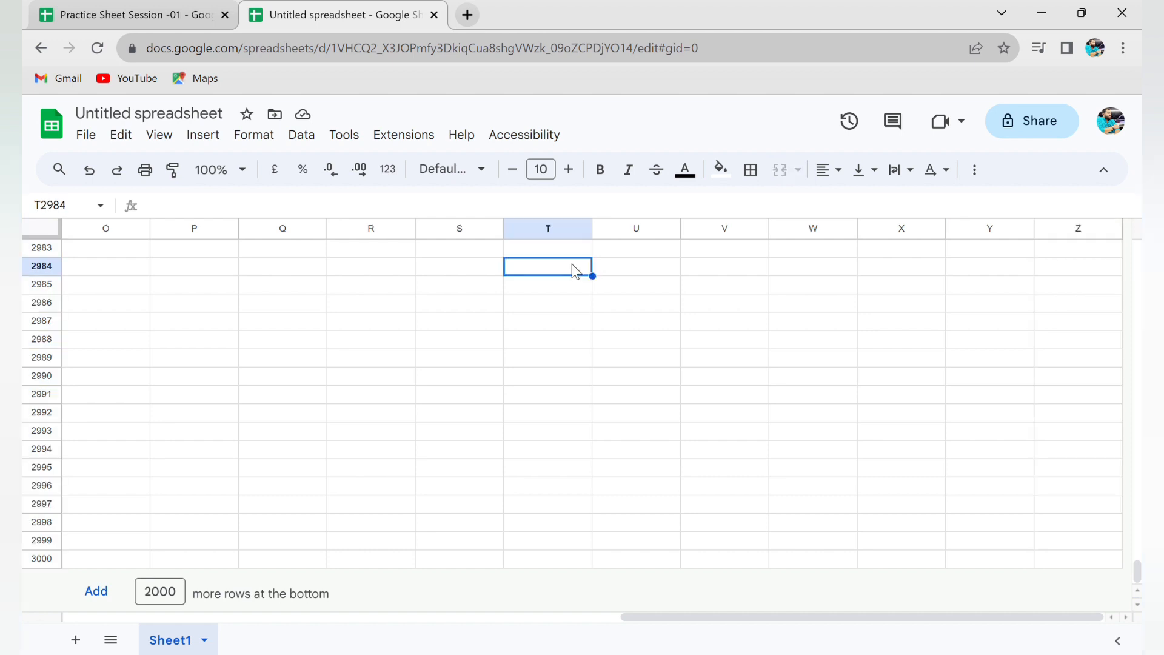
key("Up")
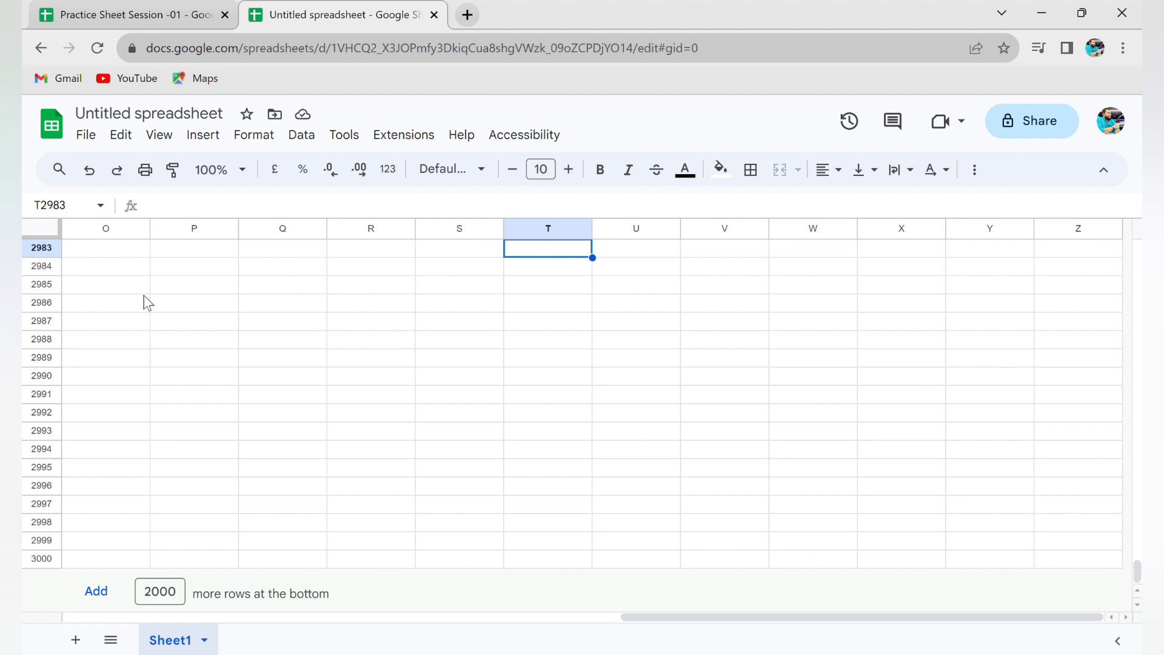
- Insert 7 columns to the right of columns T to Z and return to column A
left_click_drag(567, 231, 1124, 321)
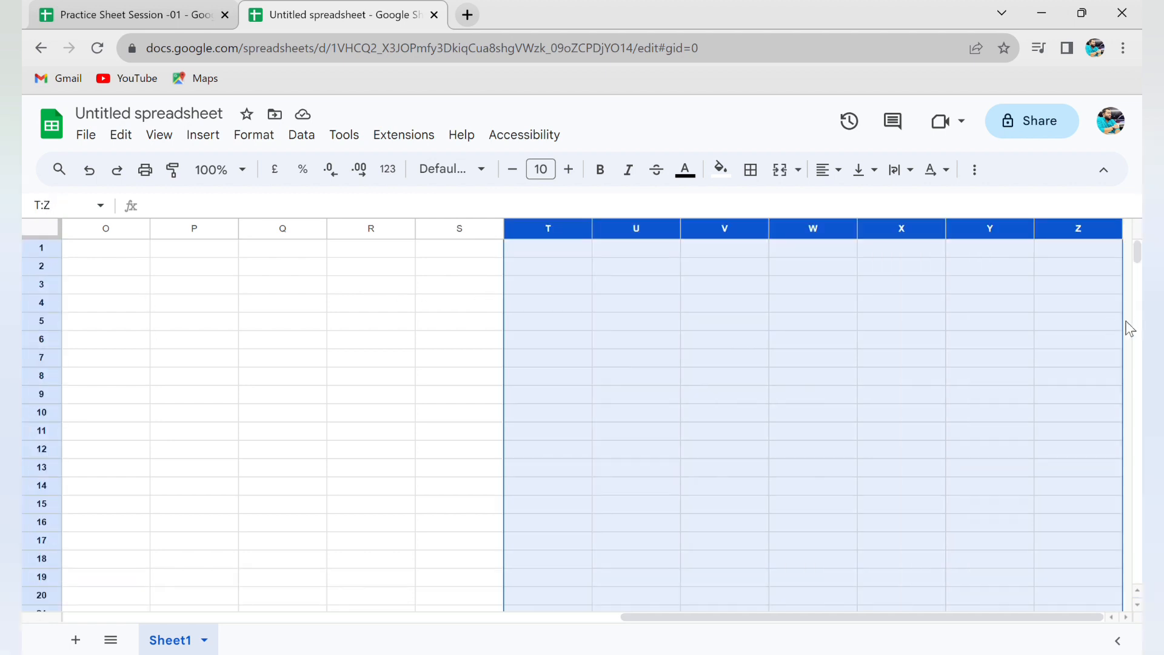
right_click(622, 295)
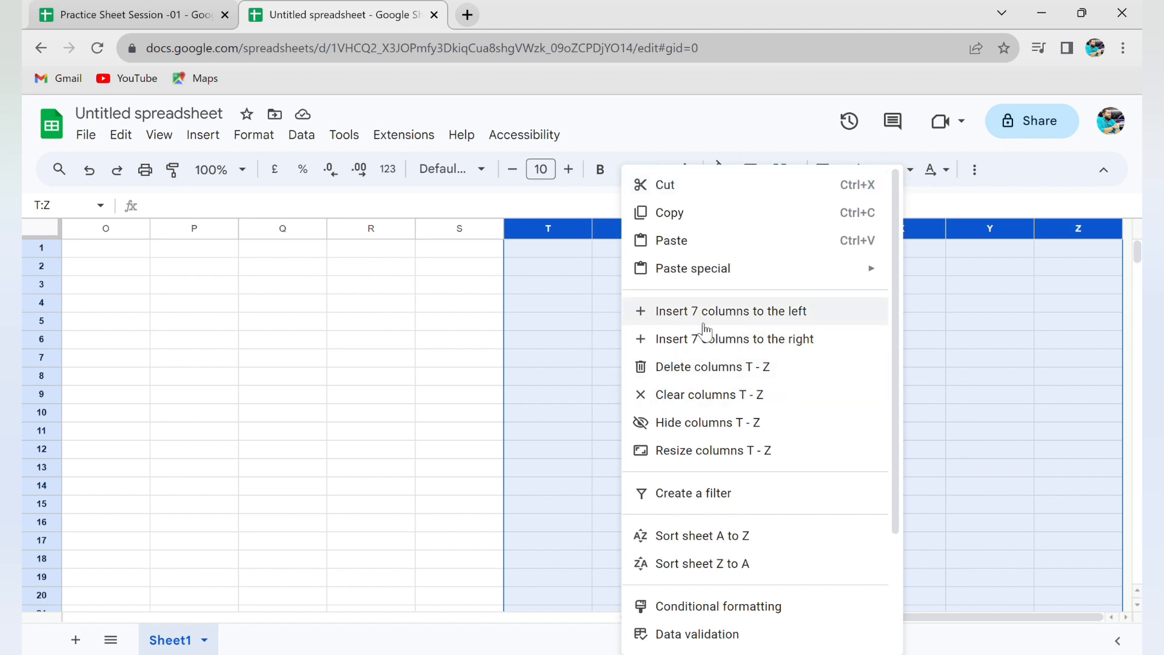
left_click(760, 349)
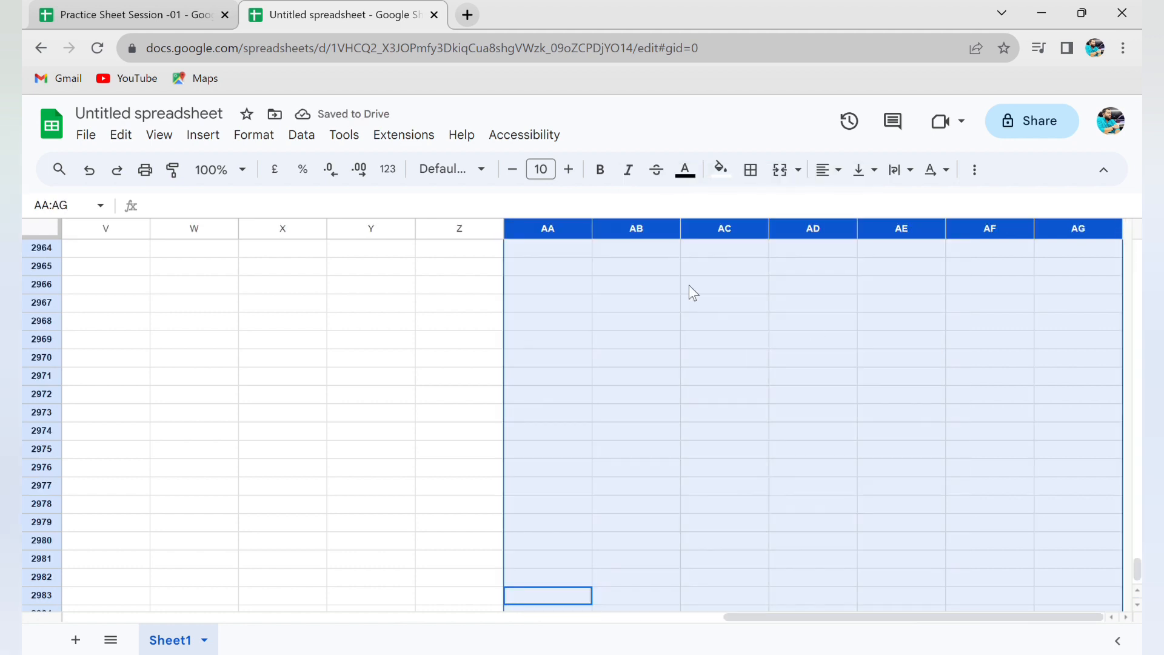
left_click(689, 285)
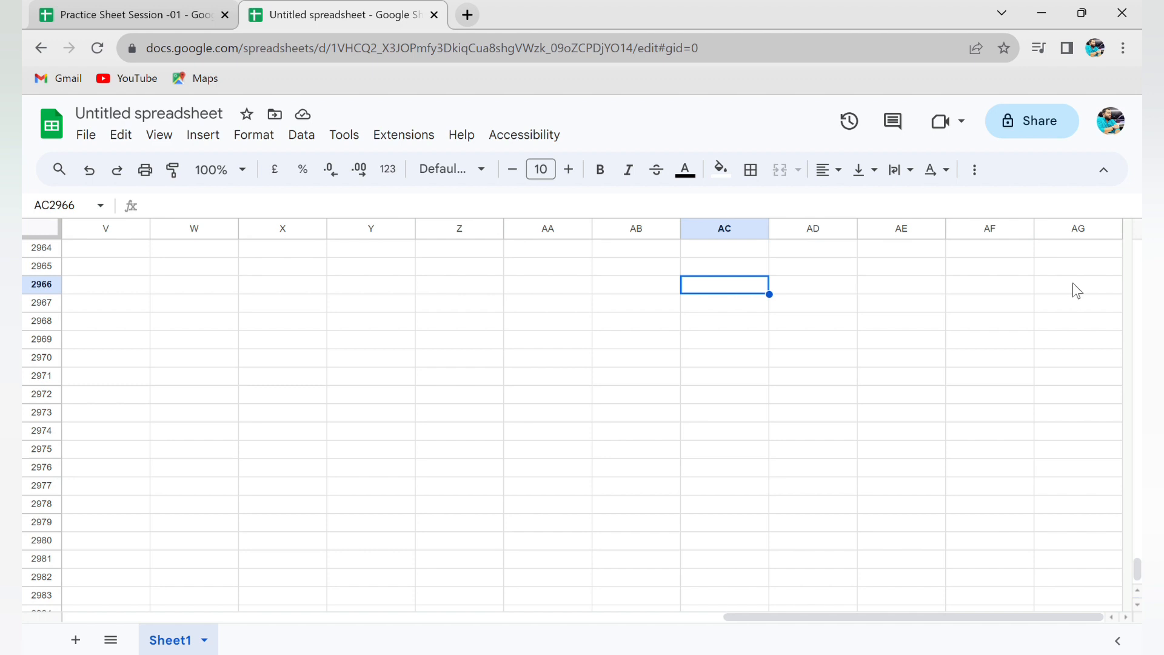
scroll(1071, 283, "left", 10)
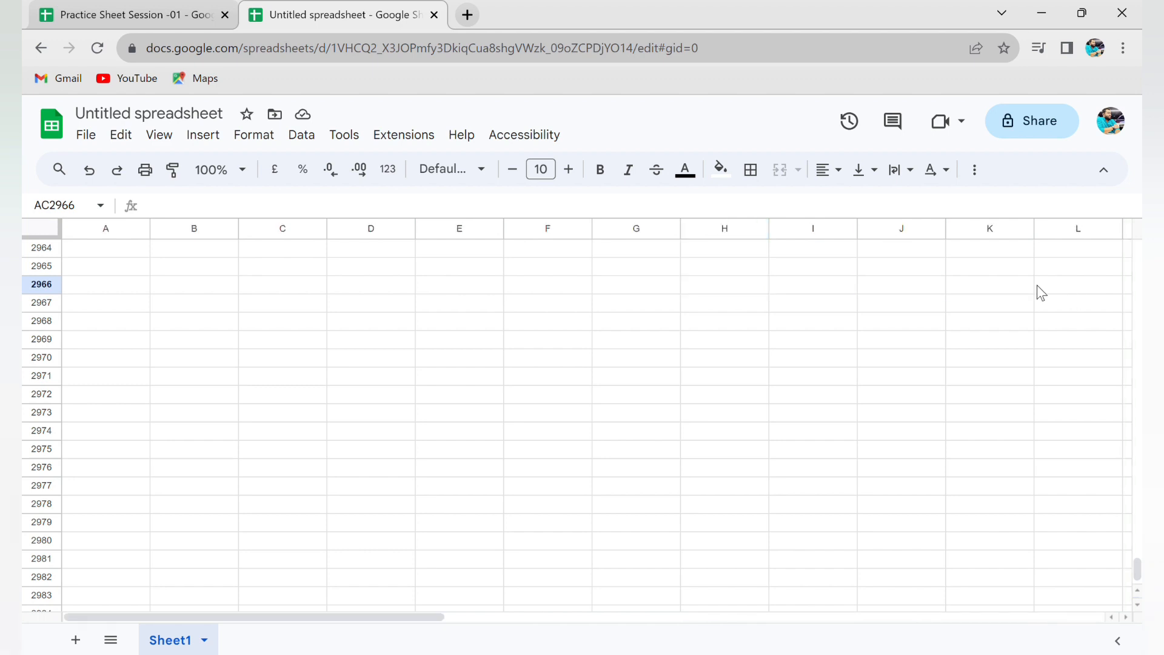
left_click(114, 267)
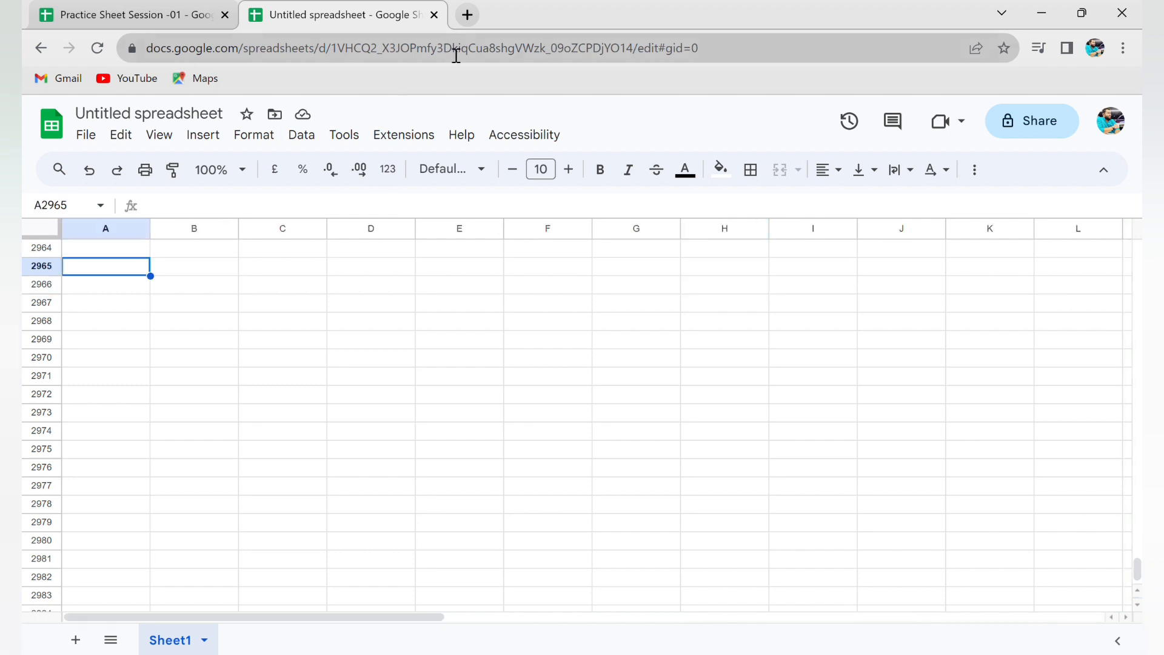
- Close the untitled spreadsheet and go to cell A2 near the start of Practice Sheet Session -01
left_click(434, 19)
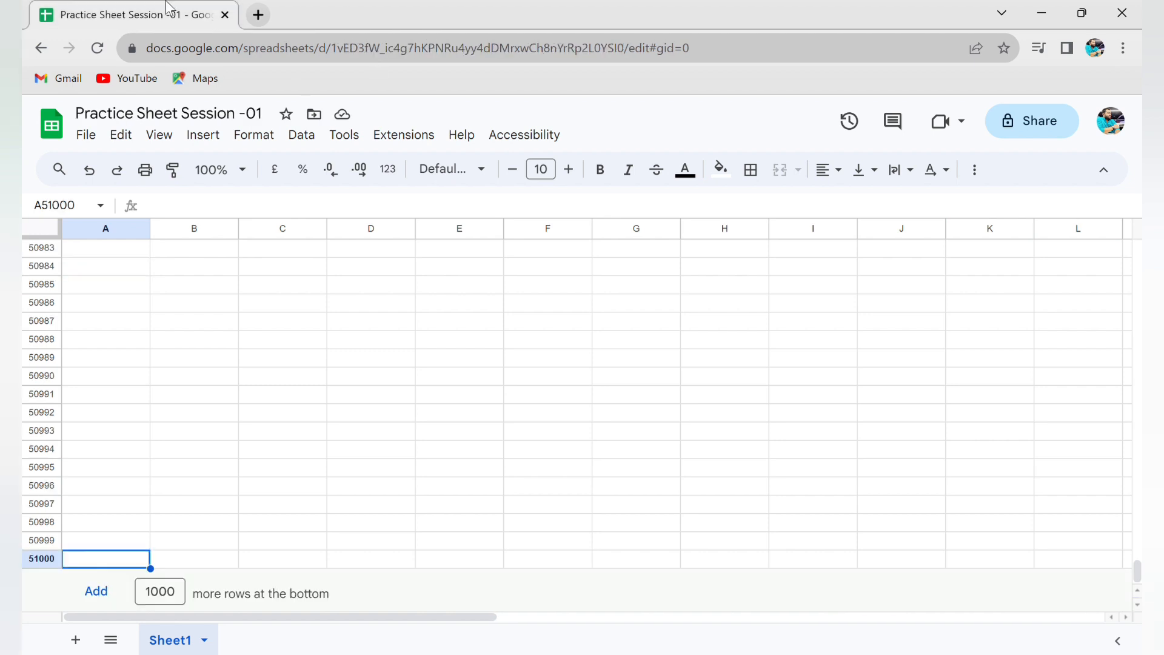
left_click(124, 254)
key("ctrl+Up")
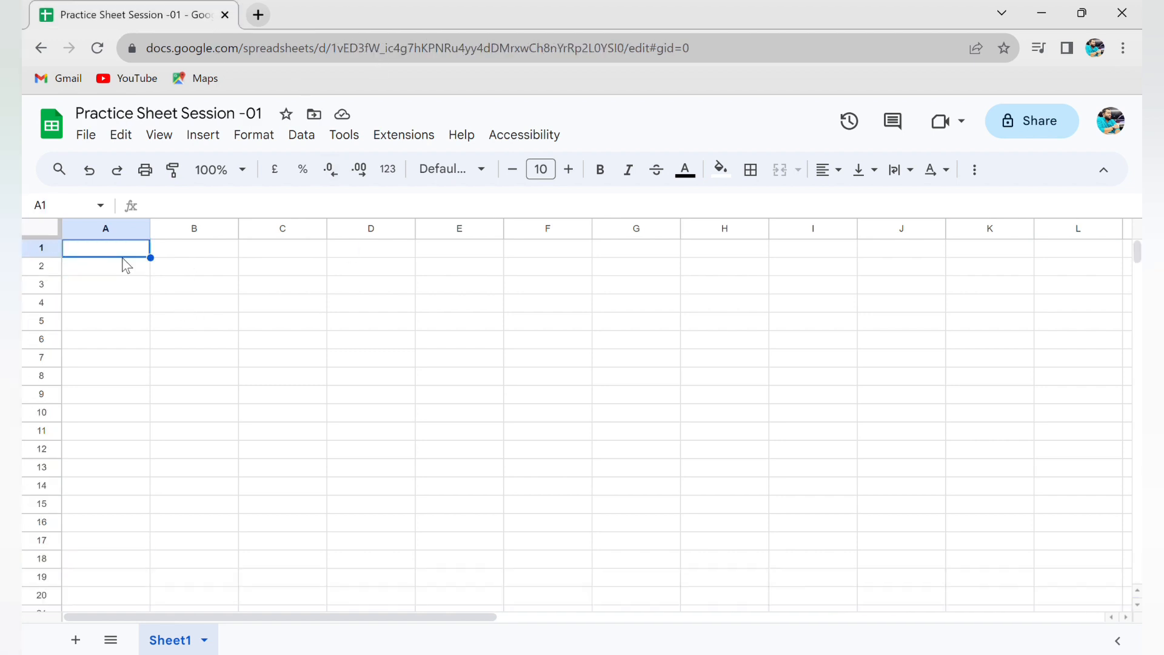
left_click(133, 267)
key("Up")
key("Down")
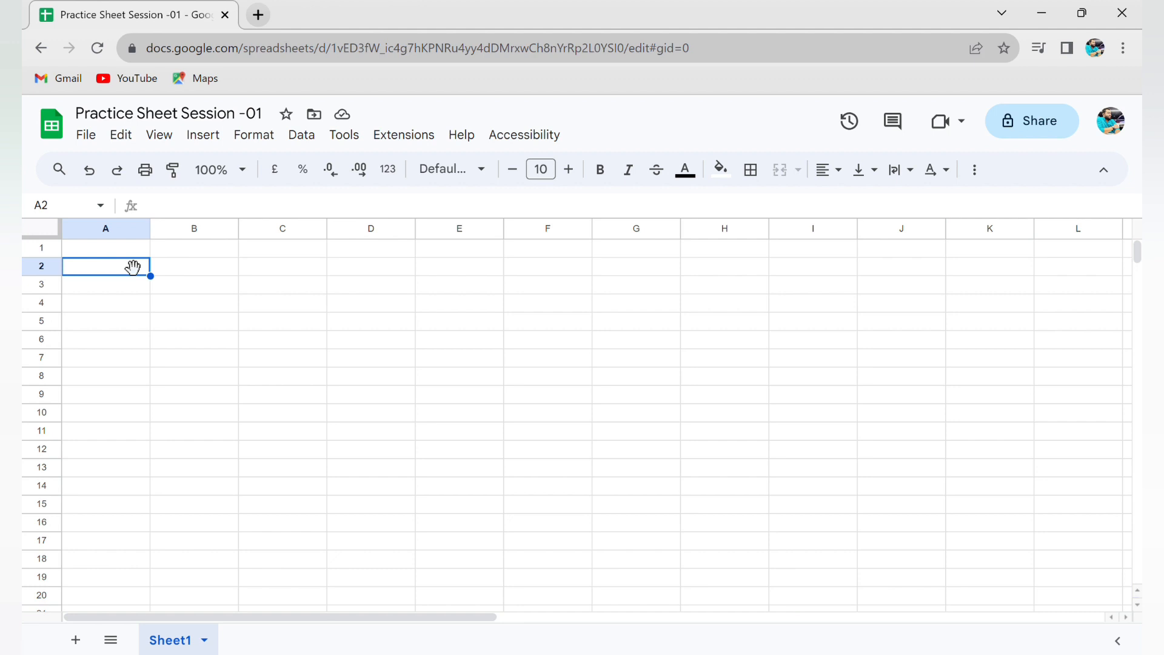
- Examine the file commands such as Make a copy and Share, and view the Share with others dialog without sharing
left_click(91, 137)
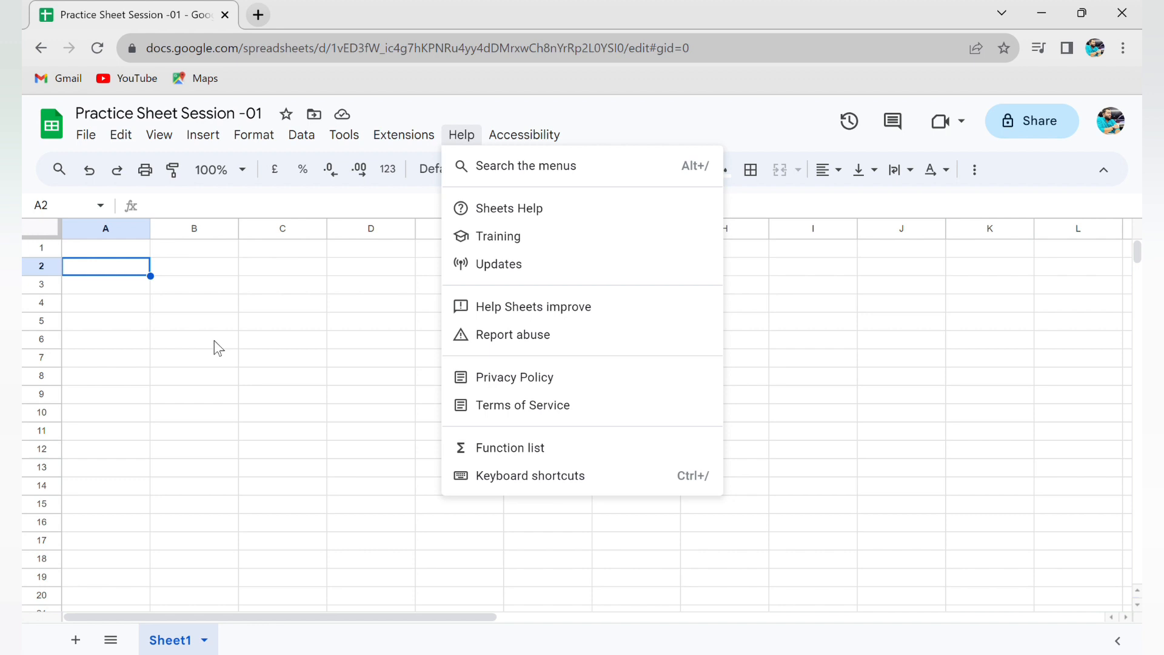
left_click(94, 143)
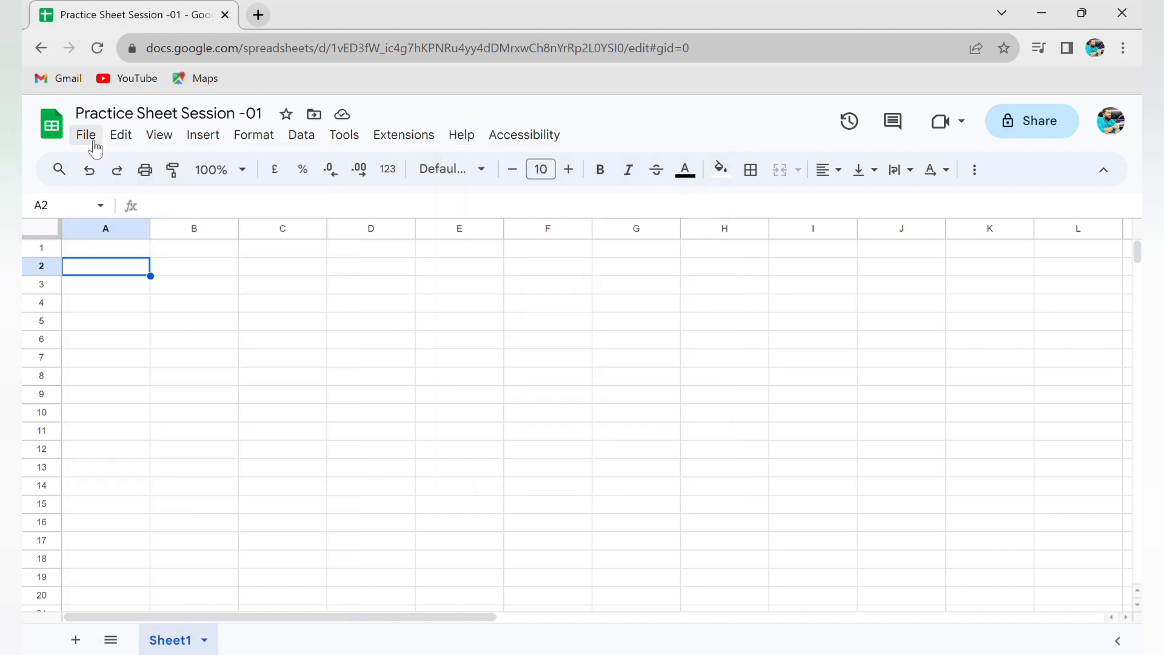
left_click(95, 149)
mouse_move(141, 176)
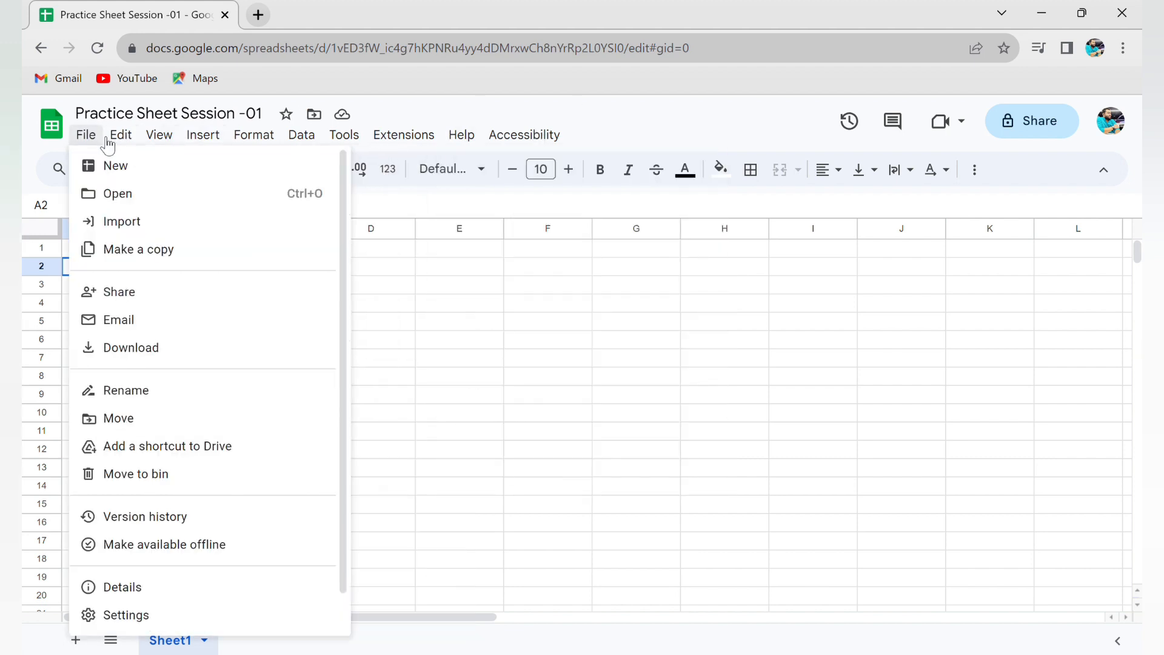
mouse_move(121, 137)
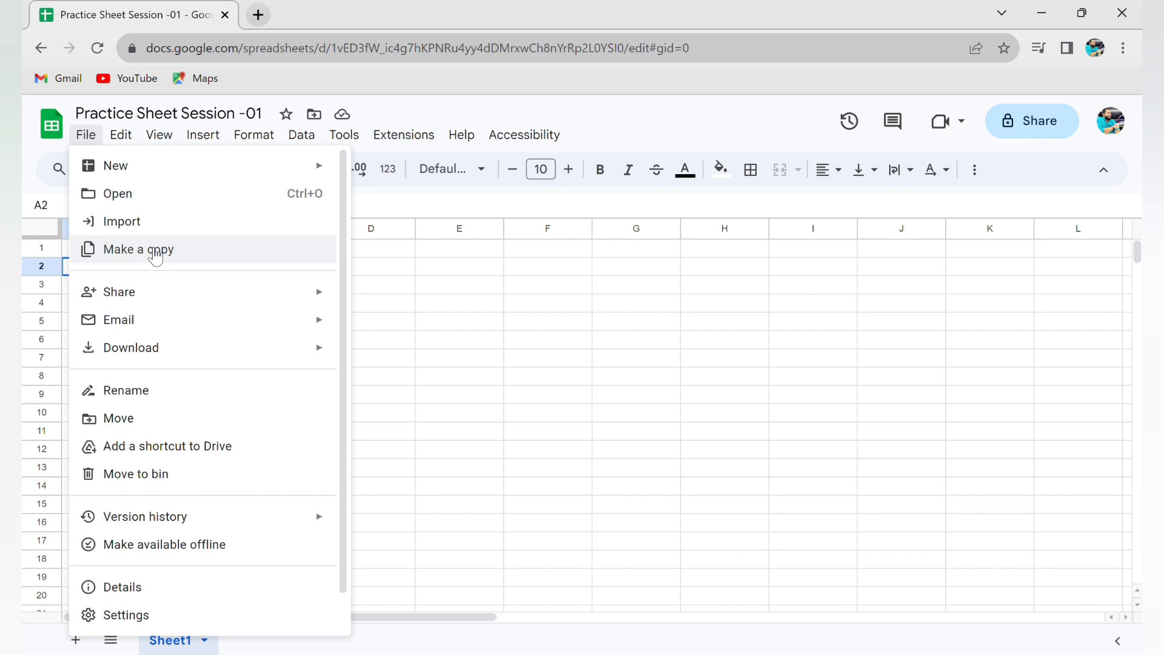
mouse_move(172, 294)
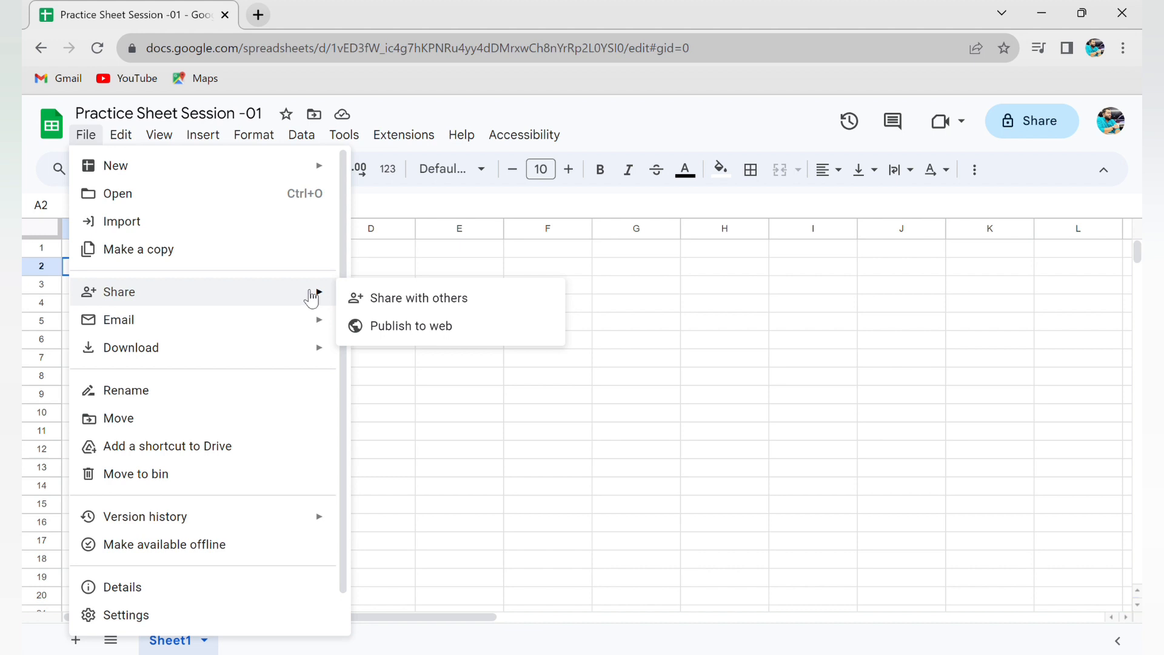
left_click(379, 298)
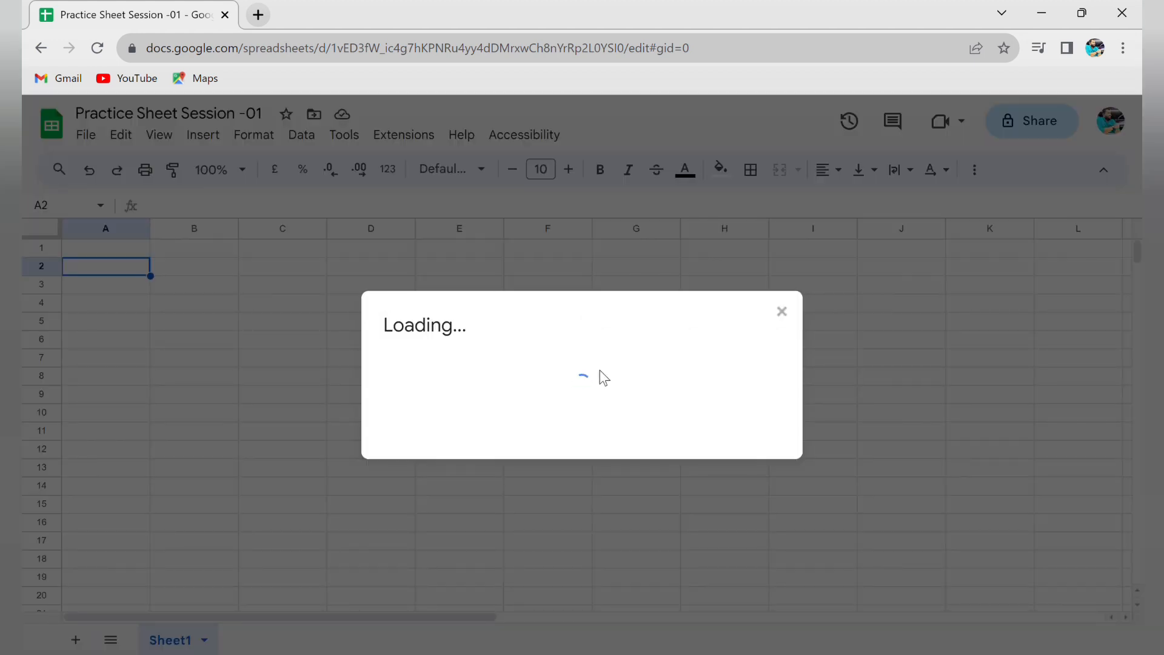
left_click(893, 415)
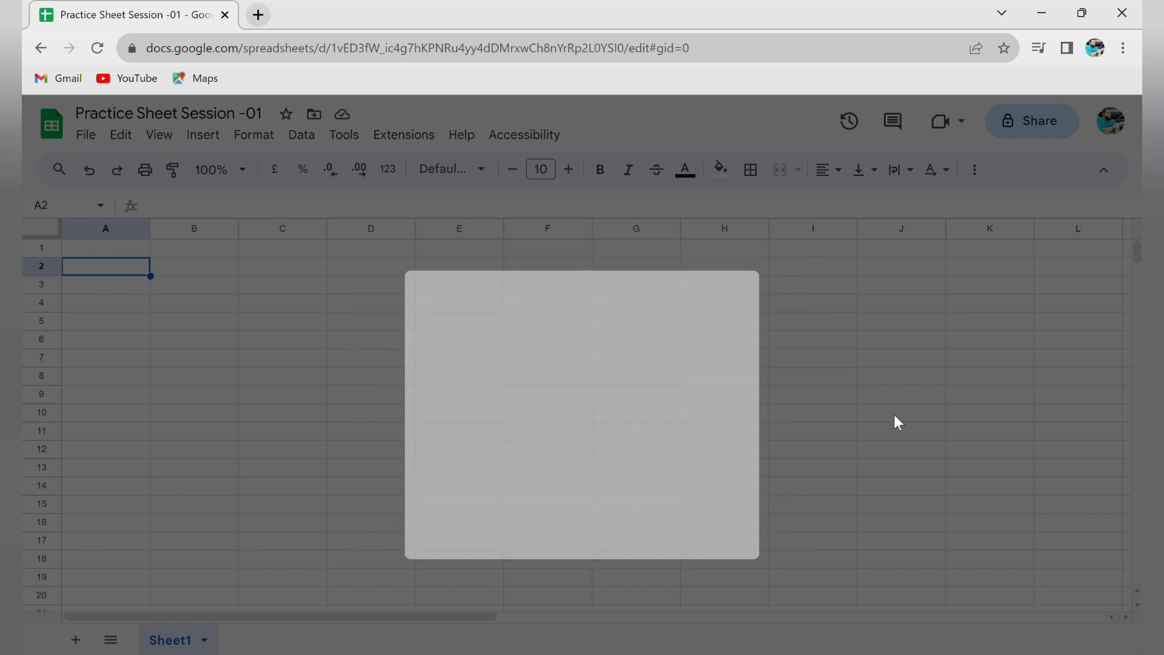
- Examine the remaining file commands from Download to Print, as well as the editing commands
left_click(86, 135)
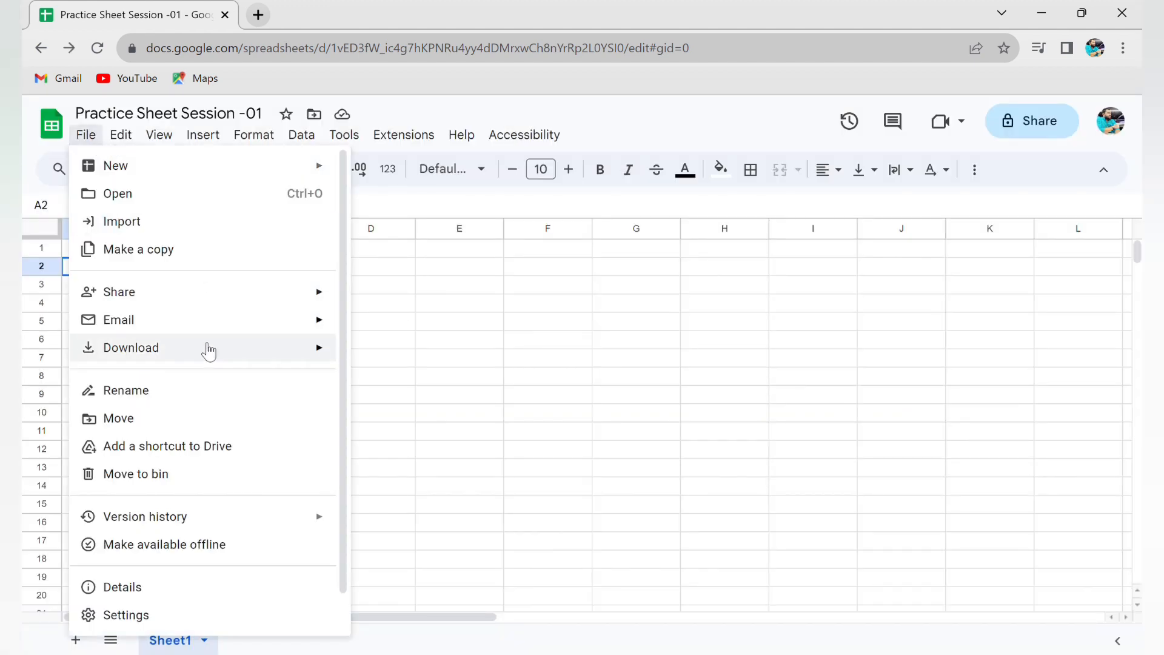
scroll(190, 408, "down", 1)
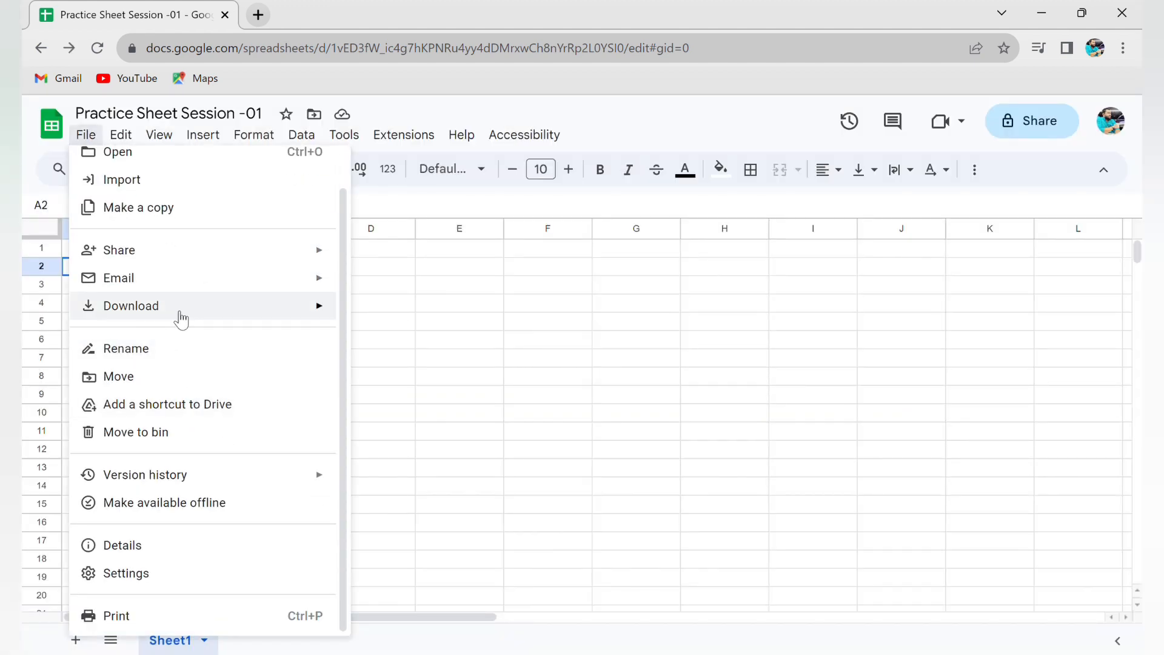
mouse_move(178, 318)
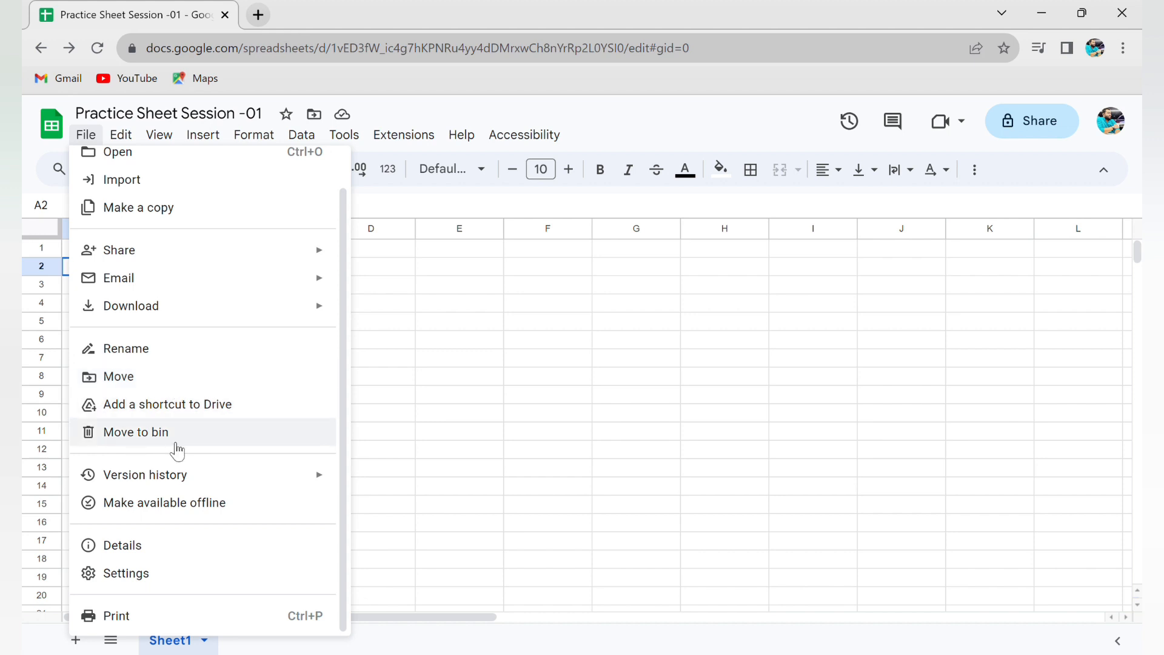
mouse_move(209, 479)
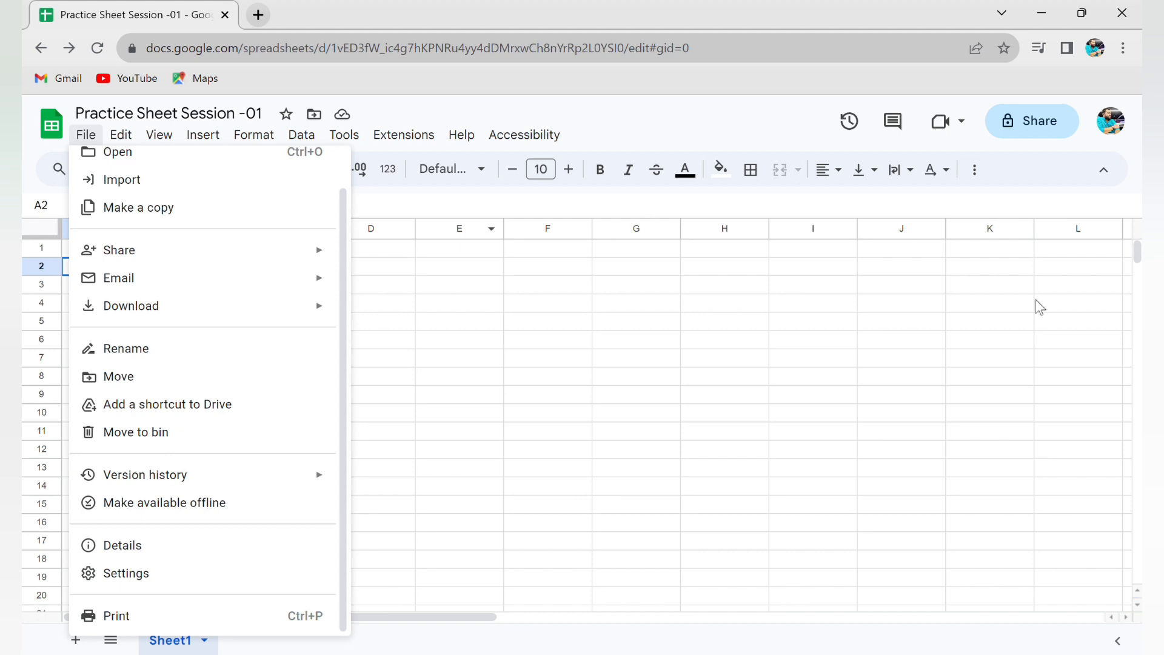
key("Escape")
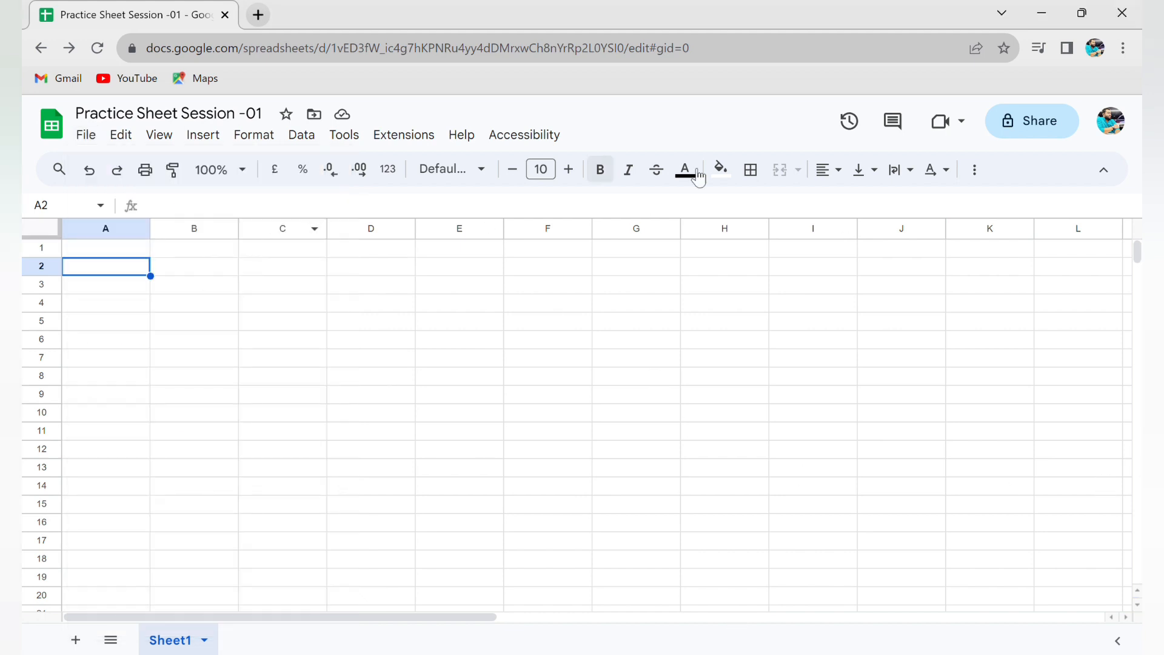
left_click(122, 140)
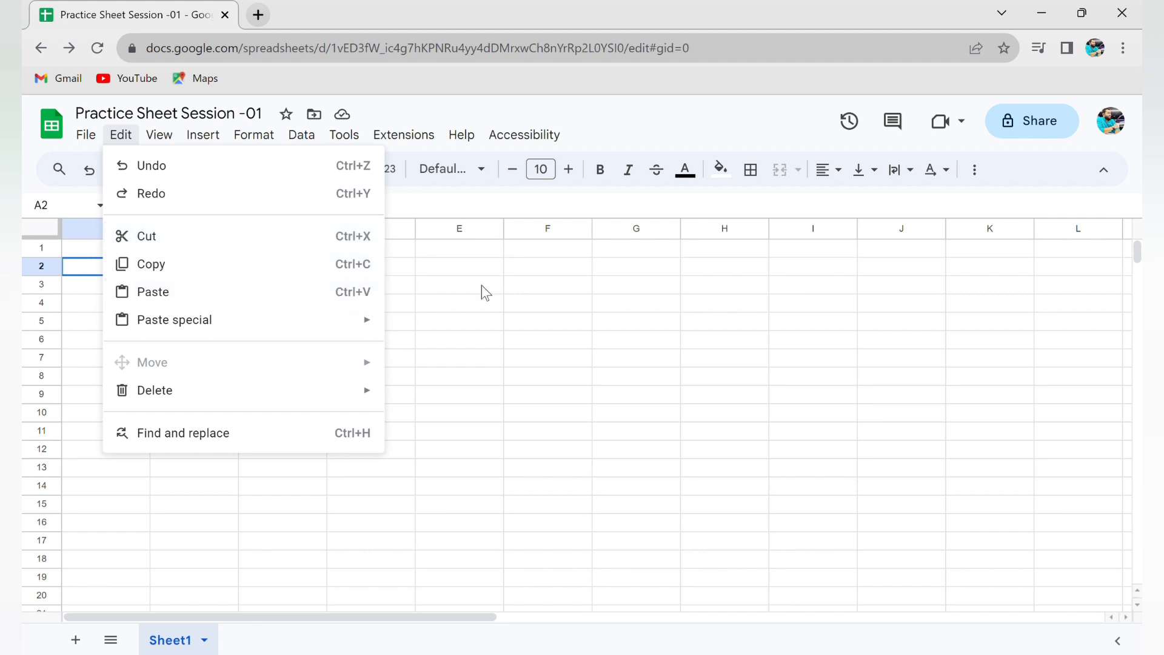
left_click(440, 271)
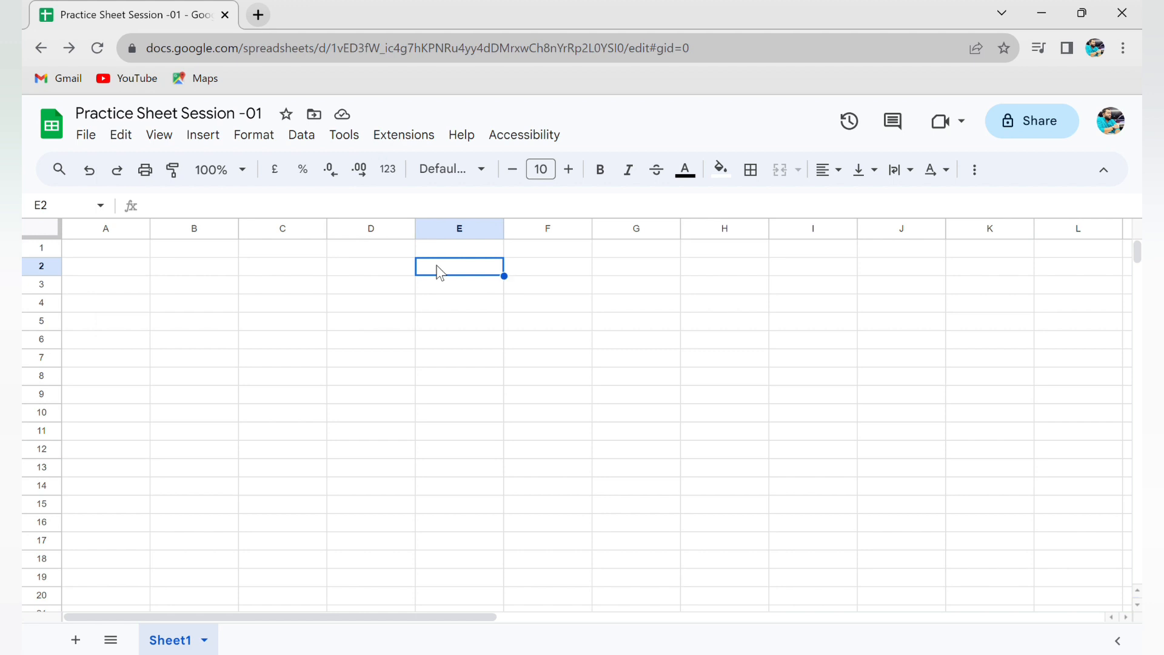
- Insert a tick box in cell B2
left_click(204, 271)
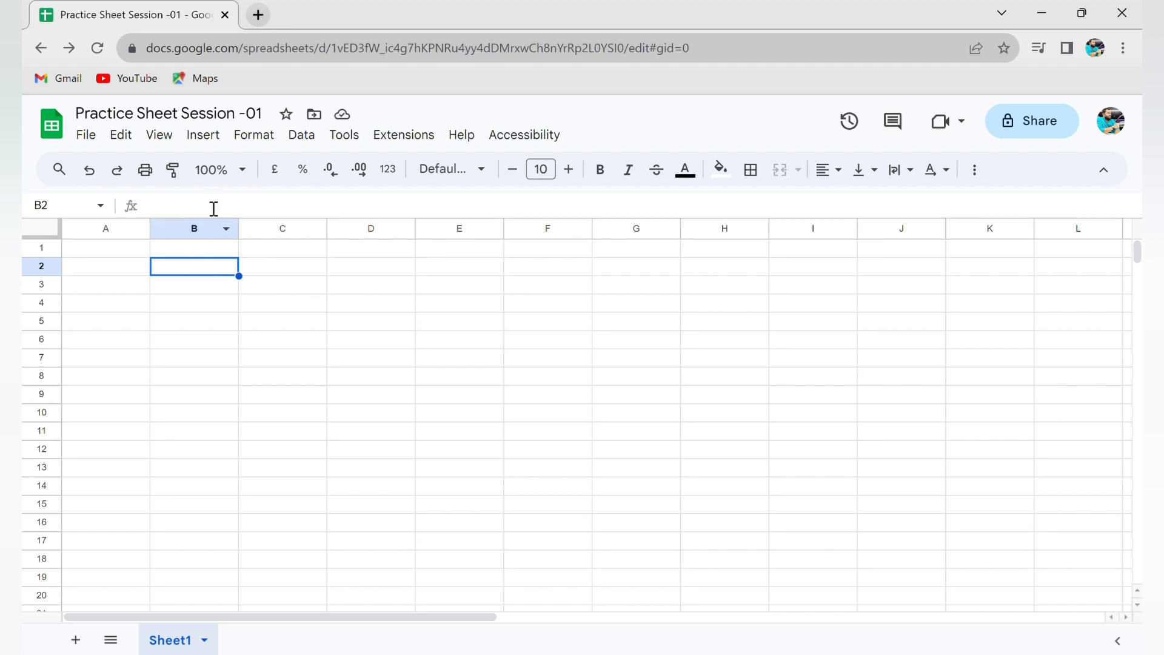
left_click(220, 152)
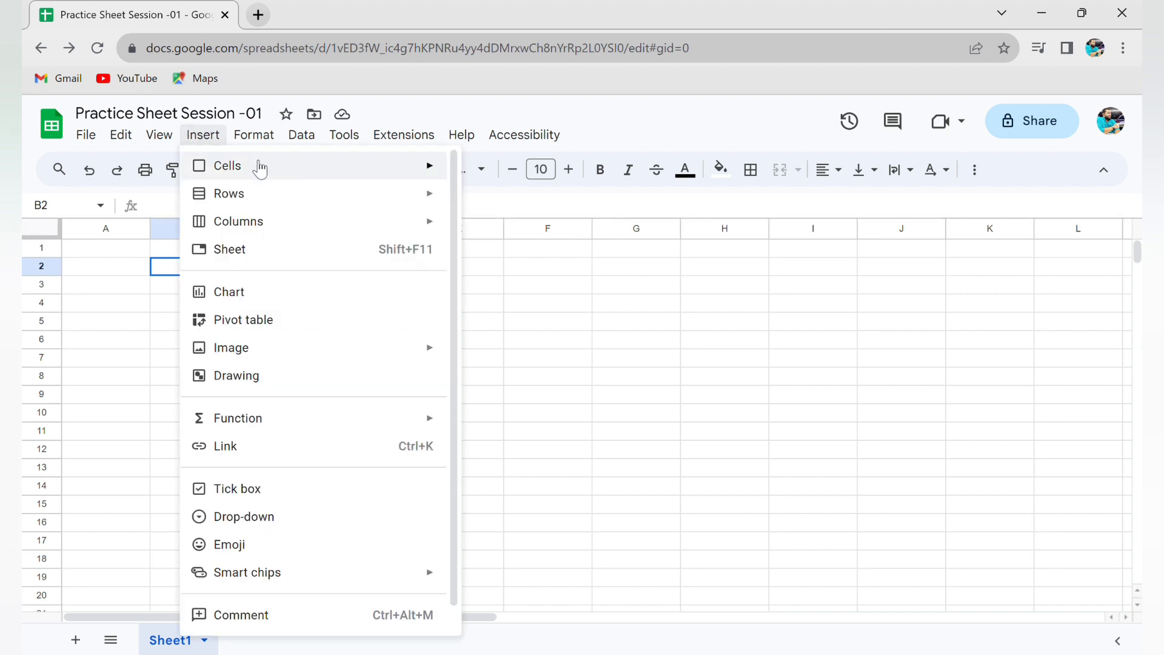
mouse_move(260, 170)
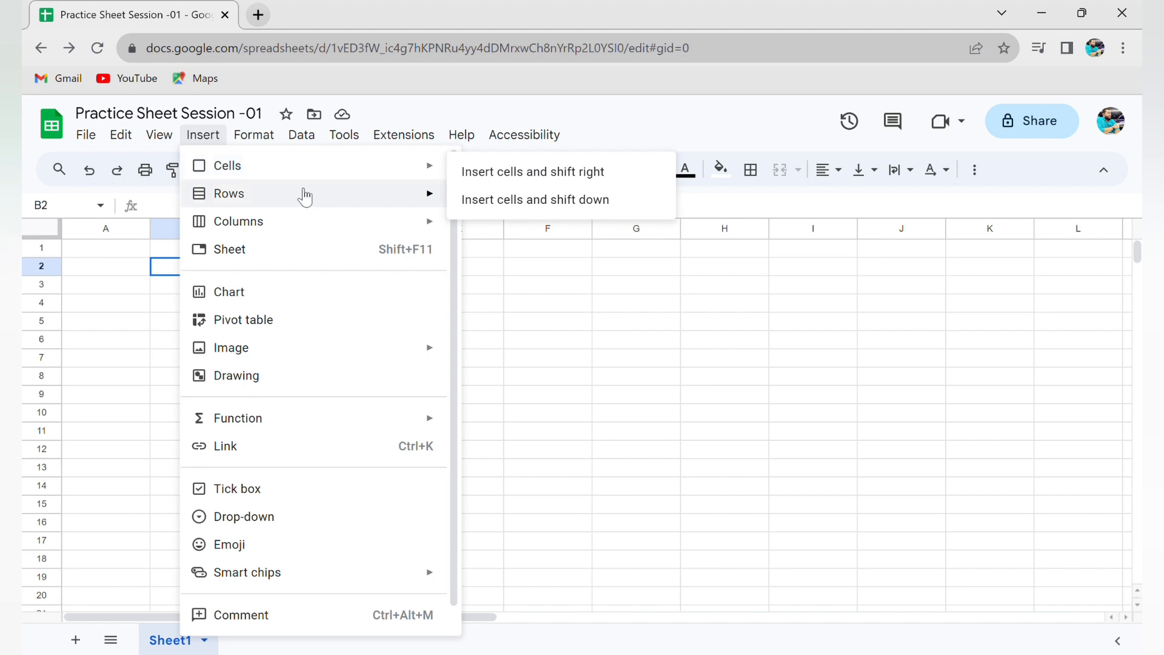
mouse_move(335, 227)
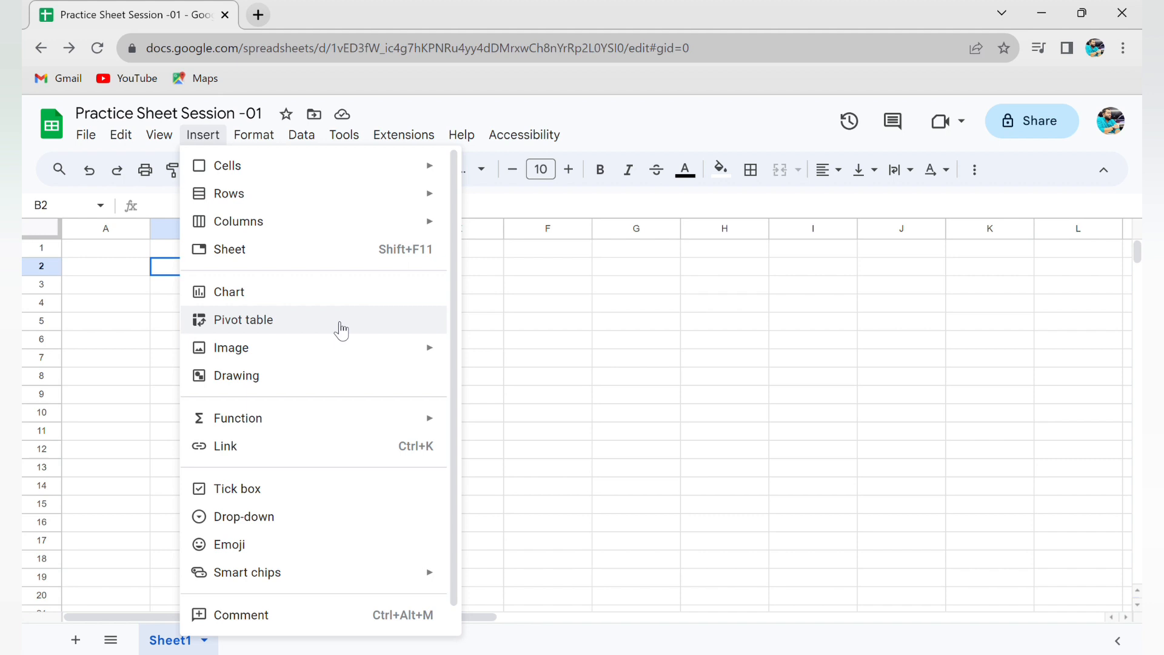
mouse_move(352, 361)
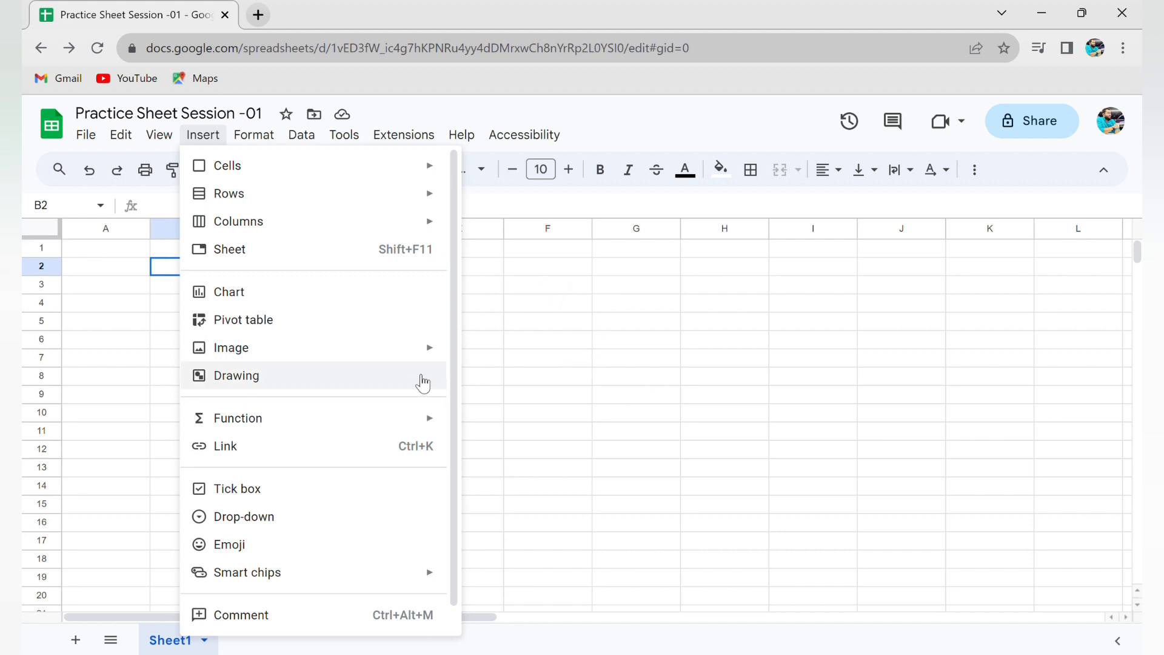
mouse_move(420, 366)
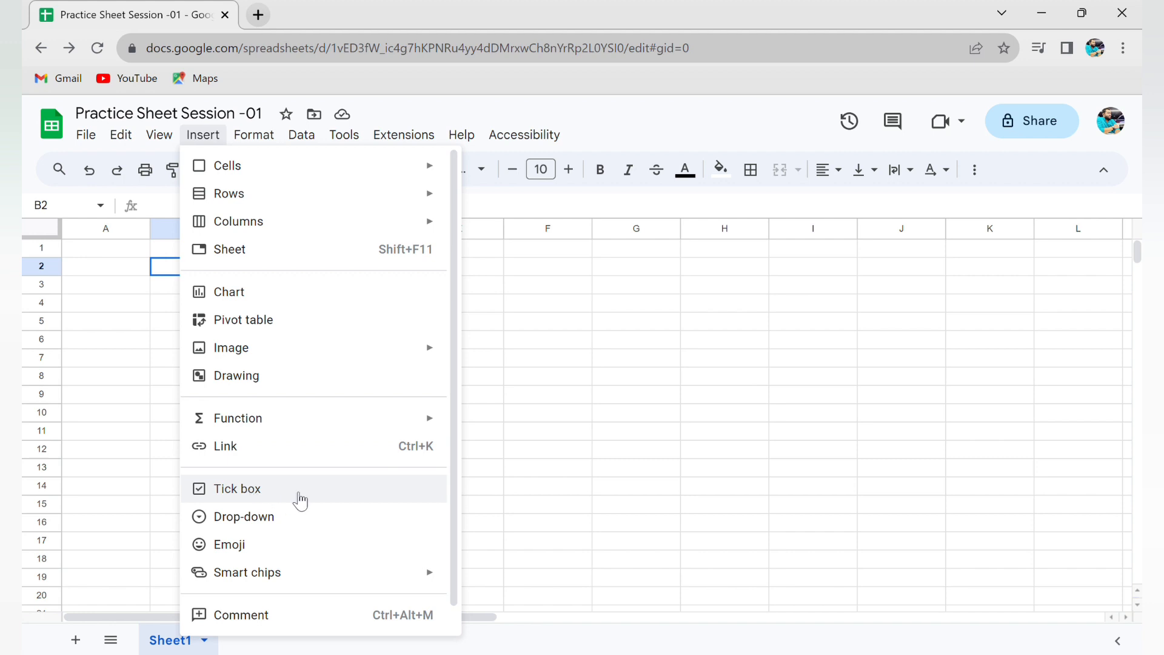
left_click(255, 494)
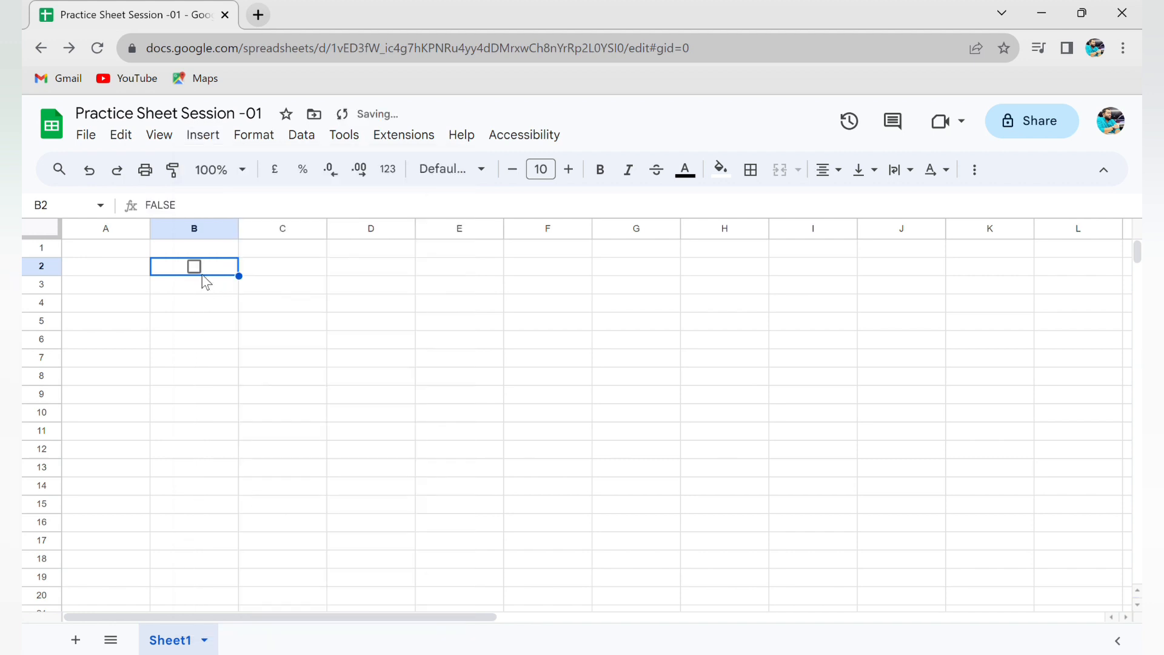
- Tick the box in cell B2, and try filling it down to B16 before undoing the fill
left_click(137, 274)
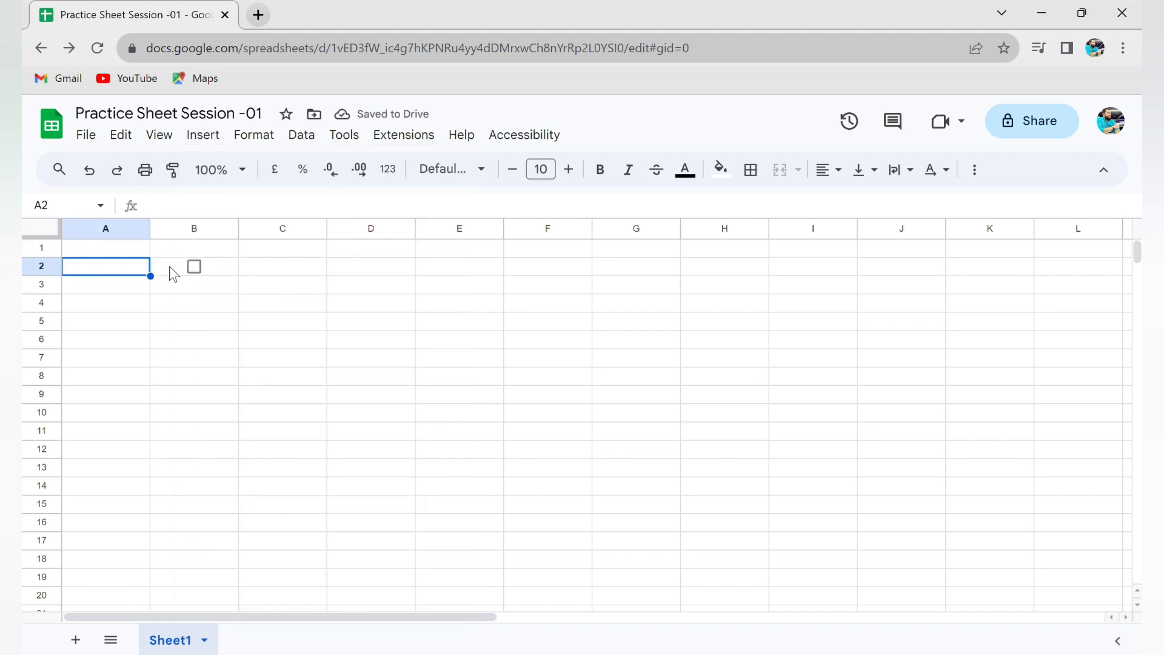
left_click(194, 267)
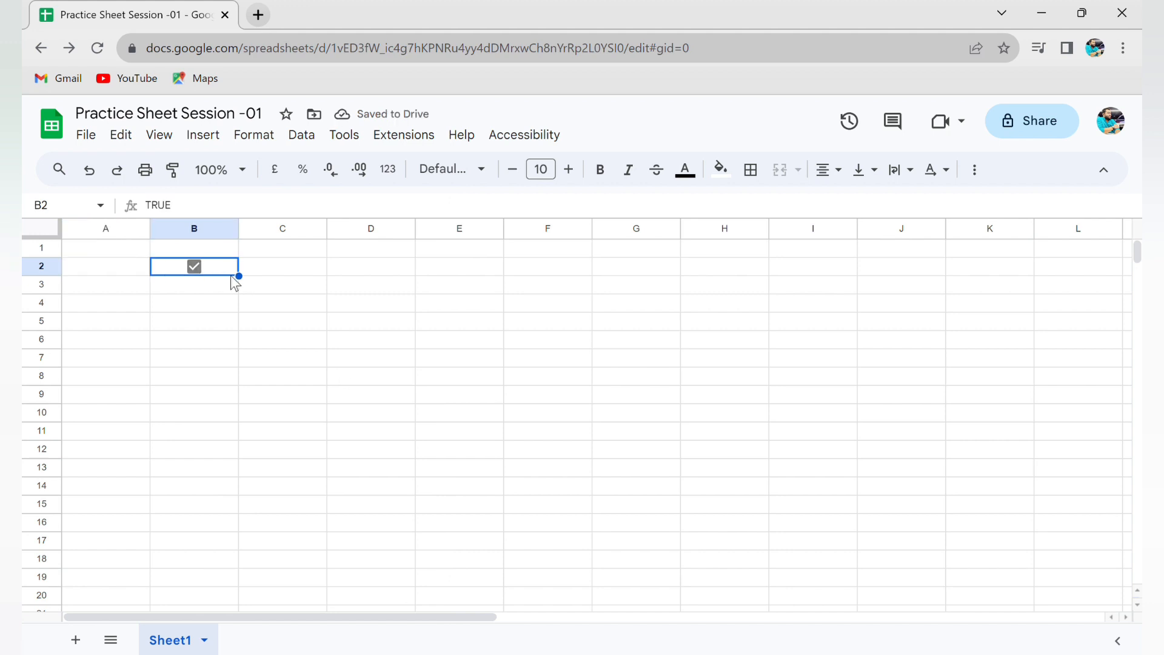
left_click_drag(239, 276, 239, 525)
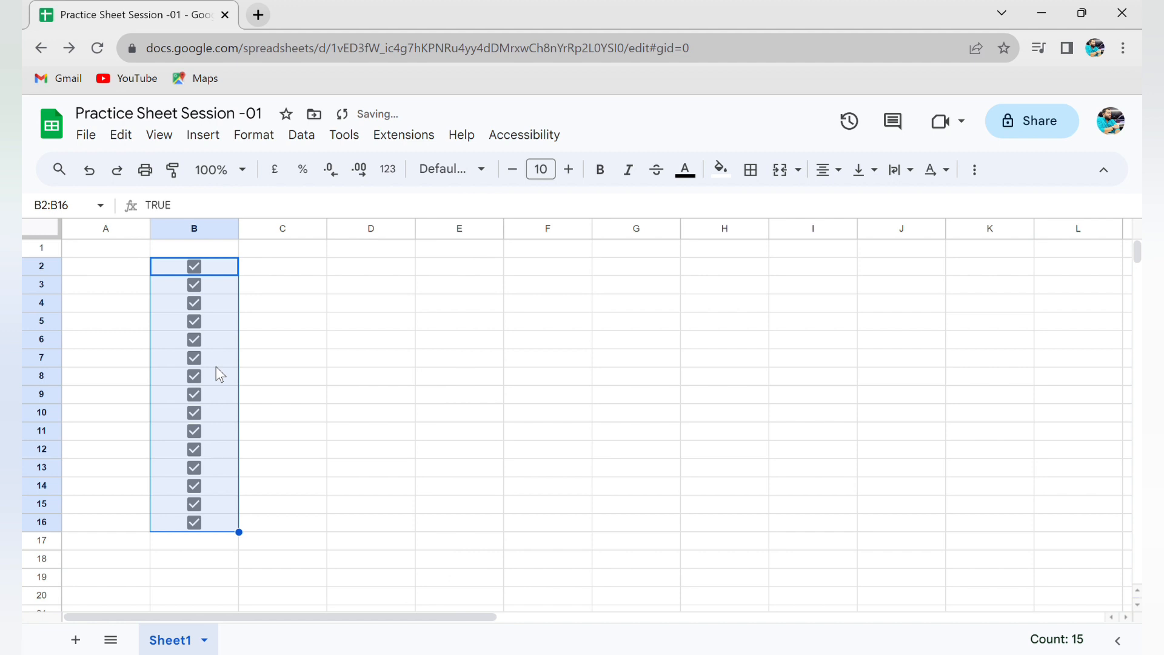
key("ctrl+z")
- Examine the remaining insert commands down to Note, and the formatting commands including the number formats
left_click(202, 135)
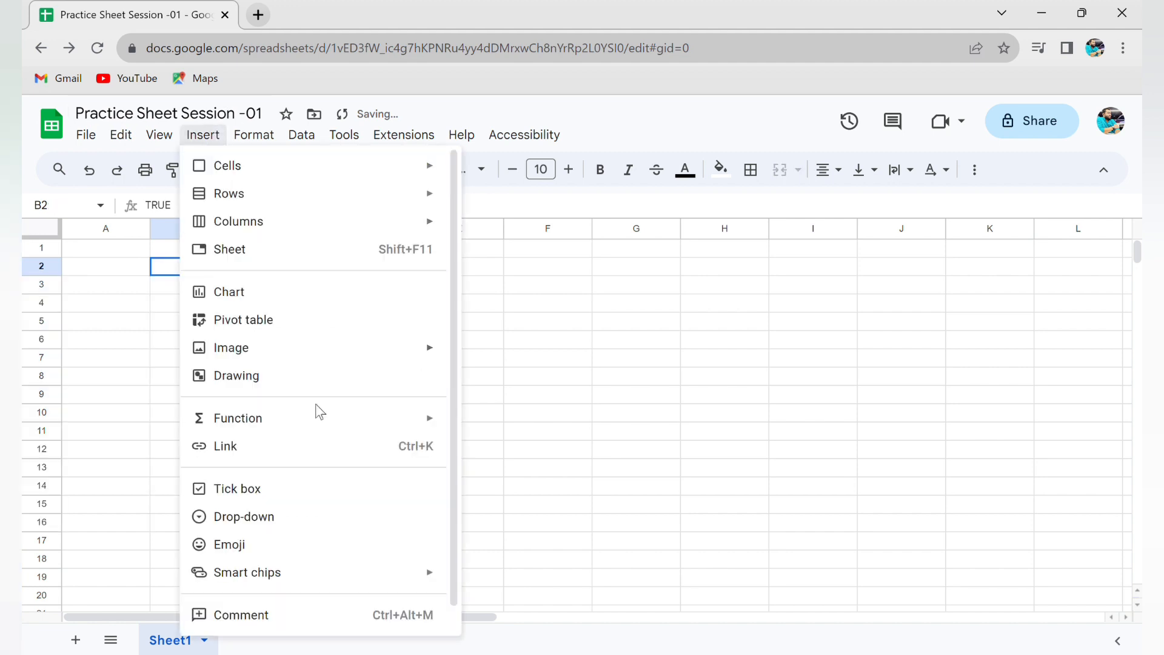
scroll(319, 407, "down", 1)
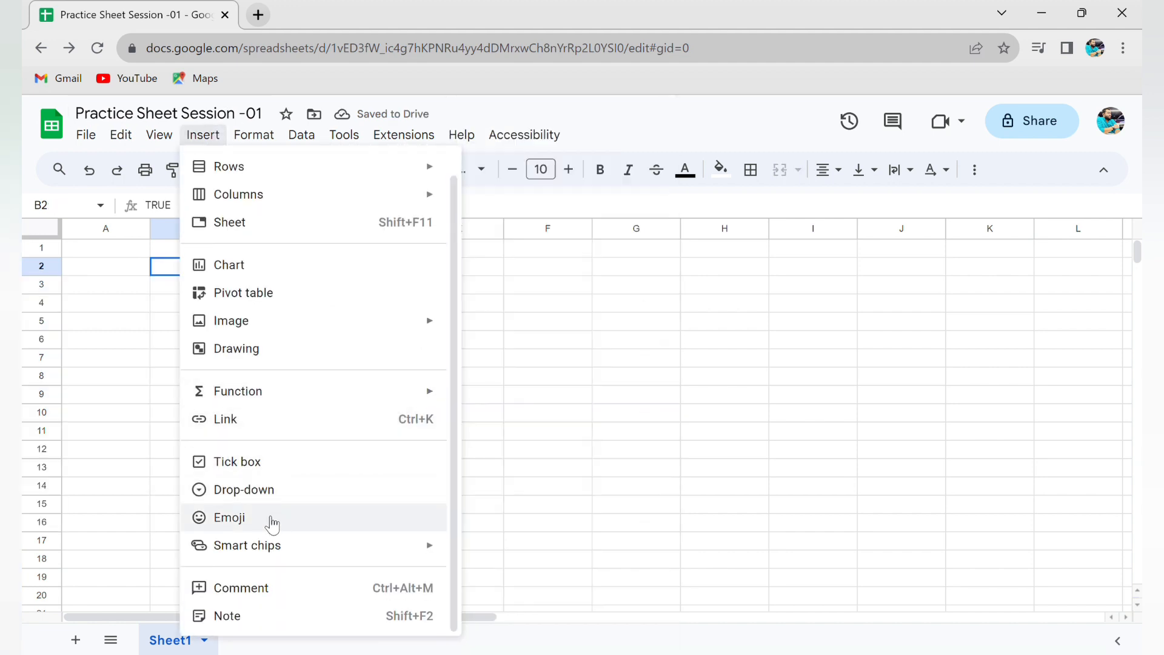
mouse_move(299, 548)
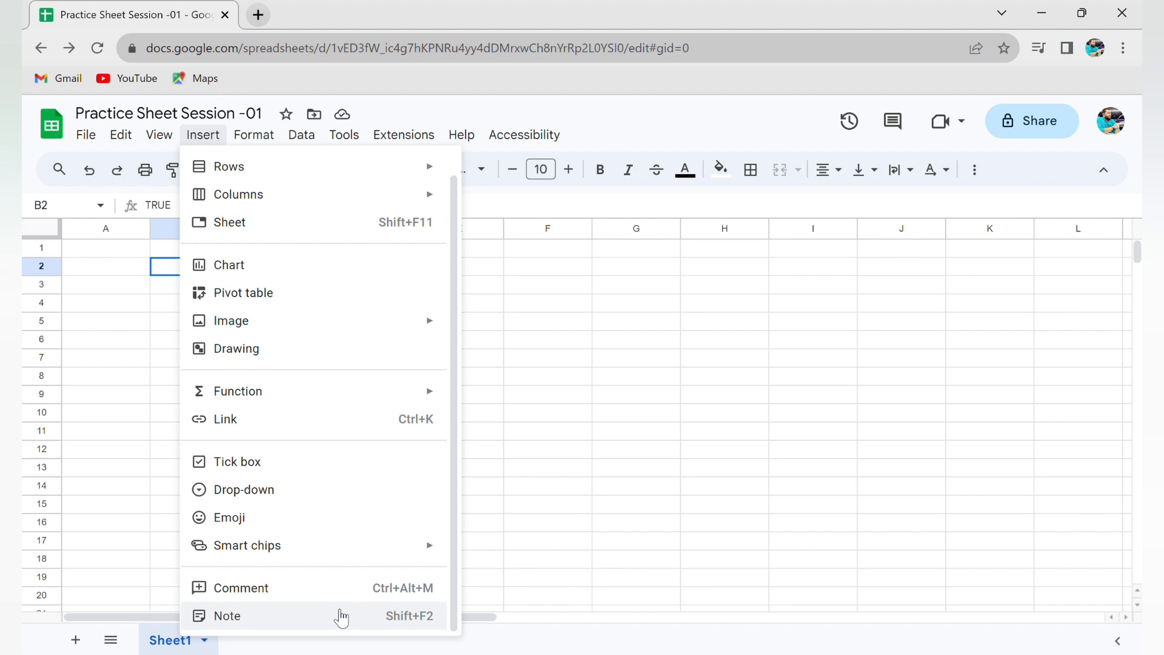
mouse_move(270, 143)
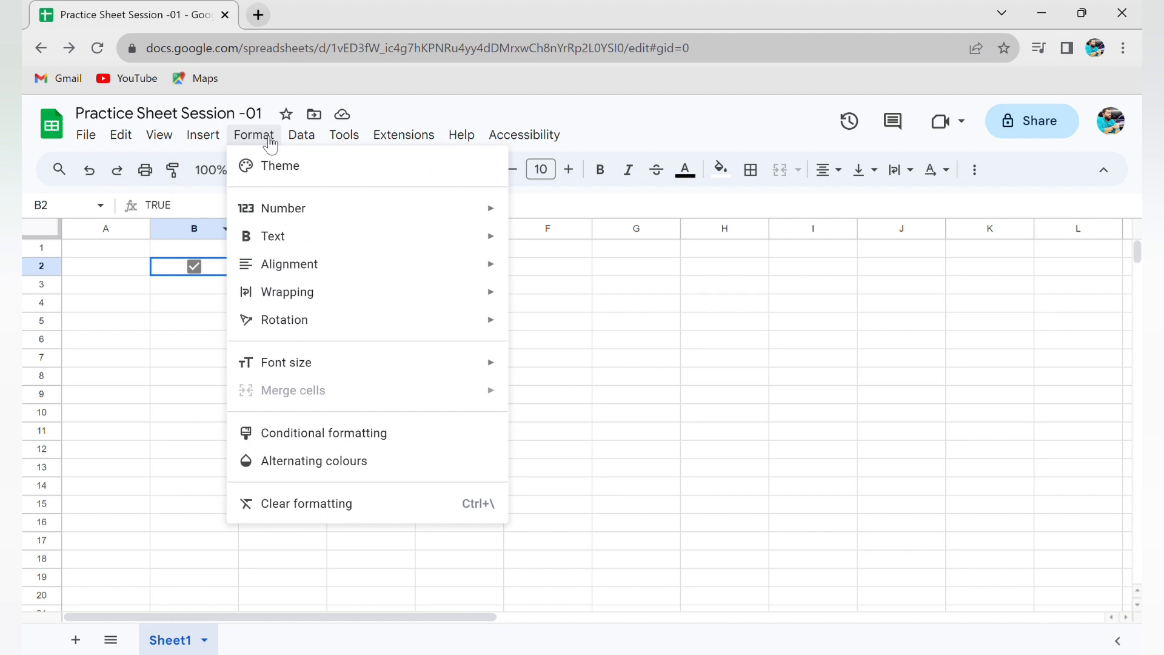
mouse_move(320, 212)
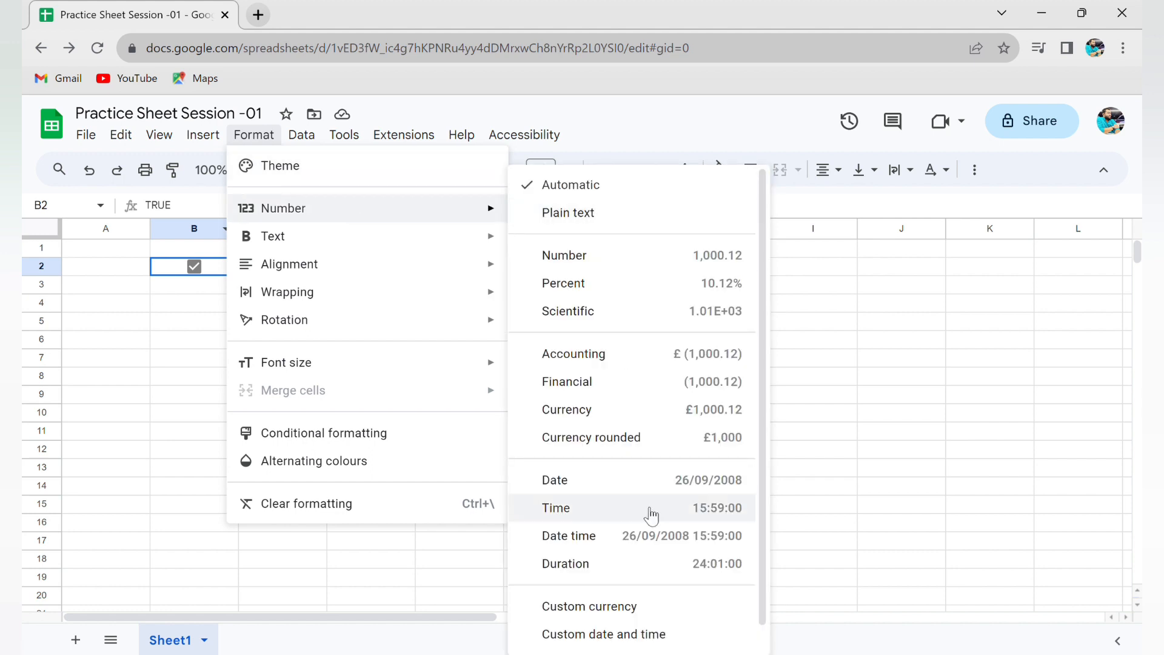
scroll(651, 516, "down", 1)
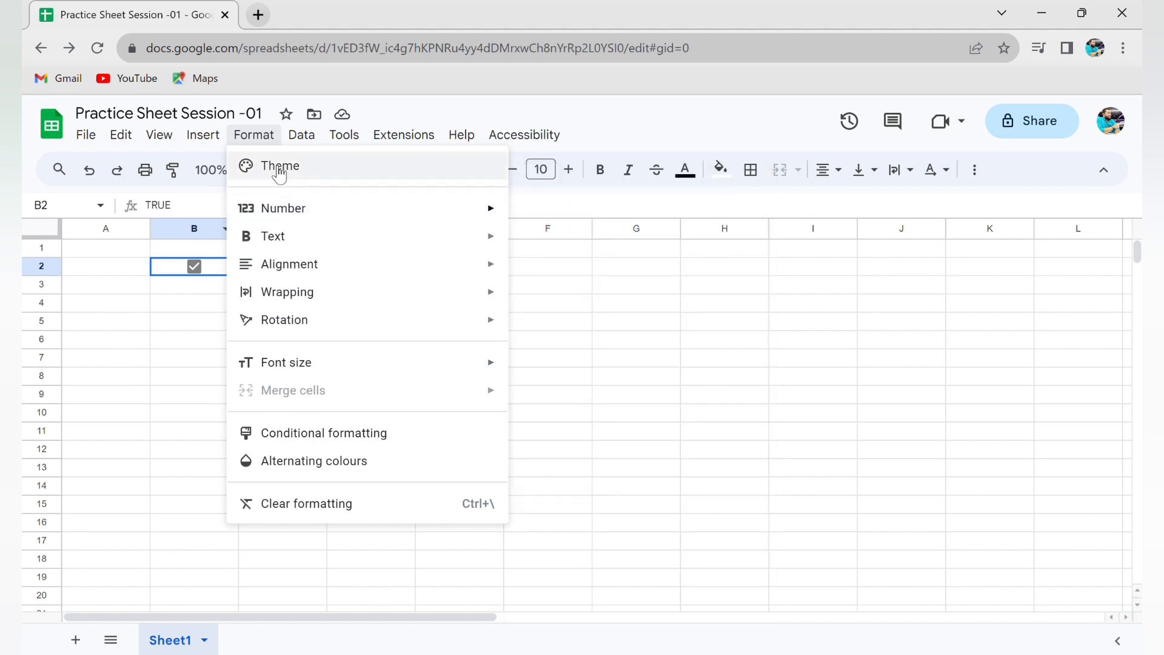
- Examine the data, tools, extensions, help and accessibility commands
mouse_move(316, 141)
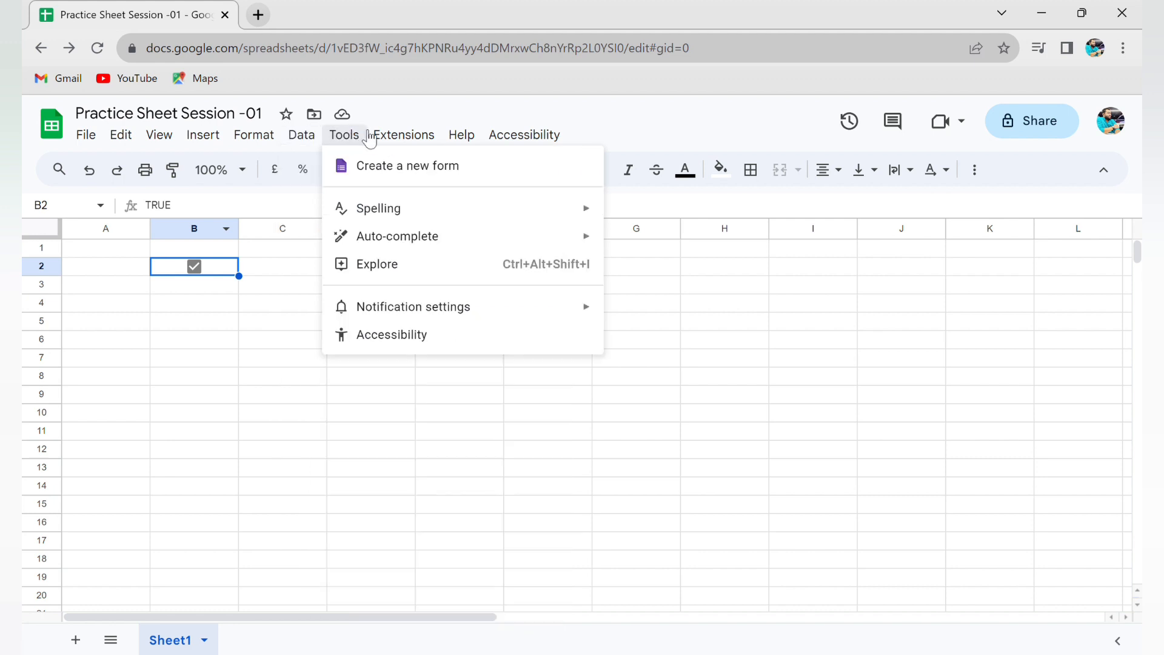
mouse_move(501, 147)
mouse_move(461, 135)
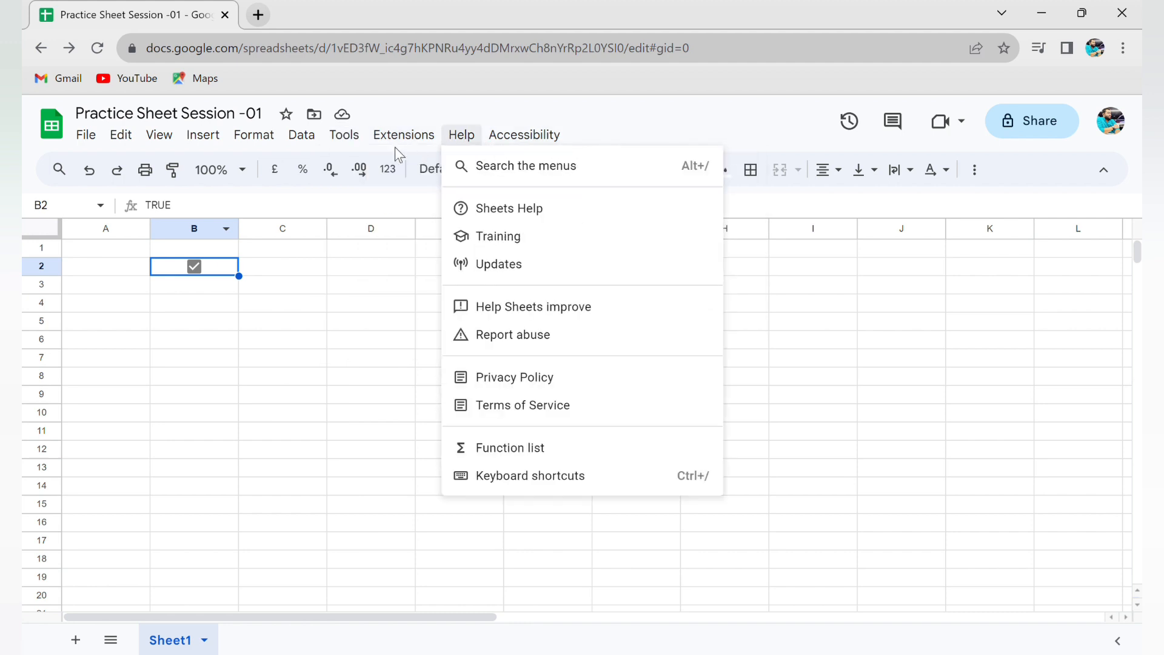
mouse_move(415, 146)
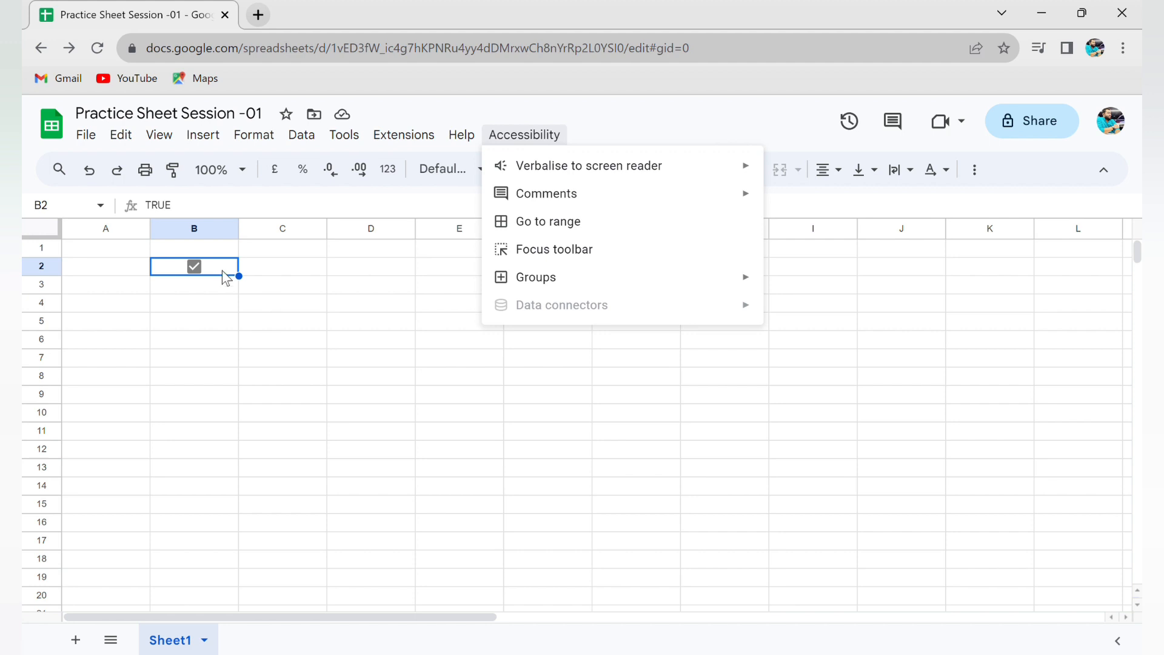
left_click(246, 255)
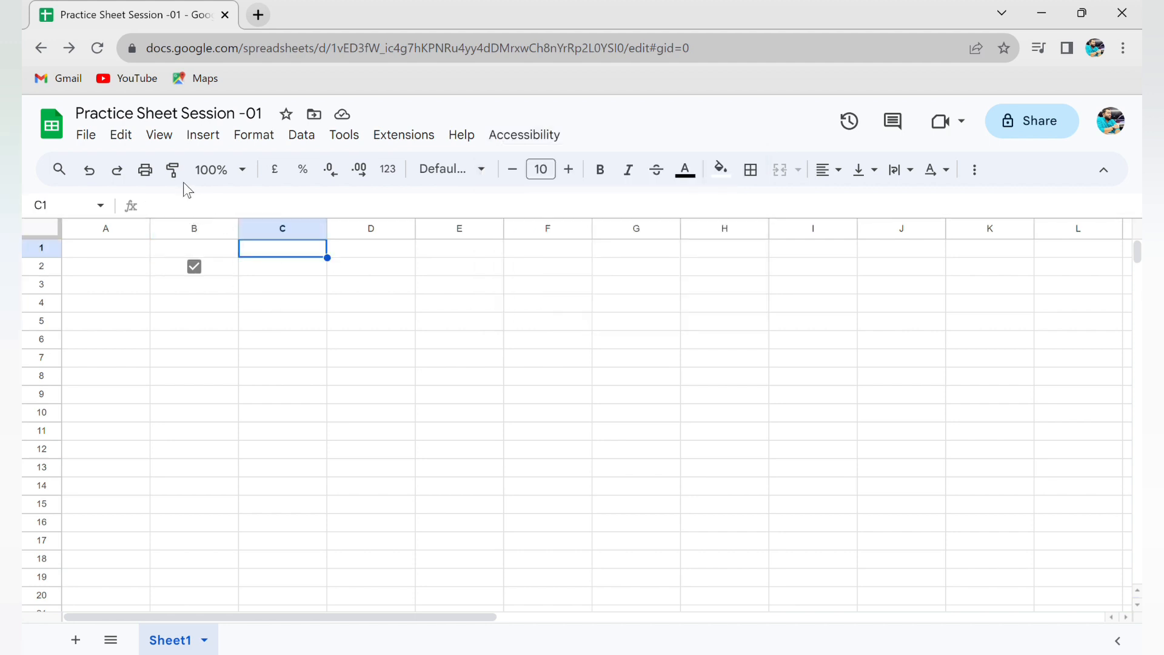
- Replace the tick box in B2 with the first person's name, and enter the header "name" in B1
left_click(221, 274)
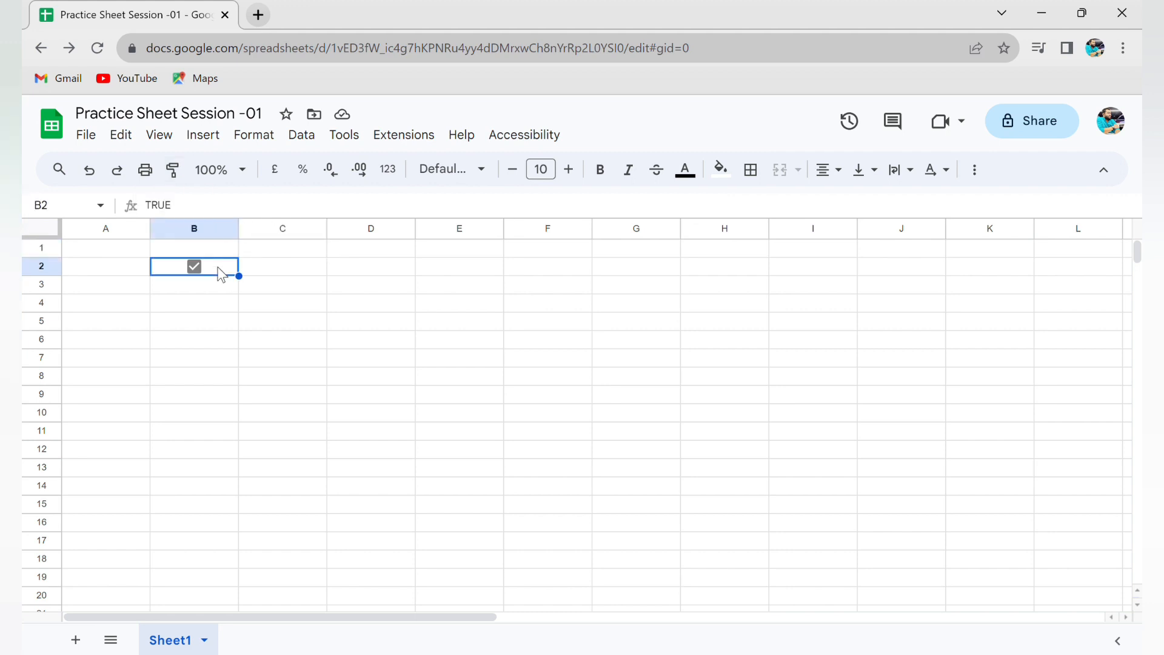
key("Delete")
type("Arjun")
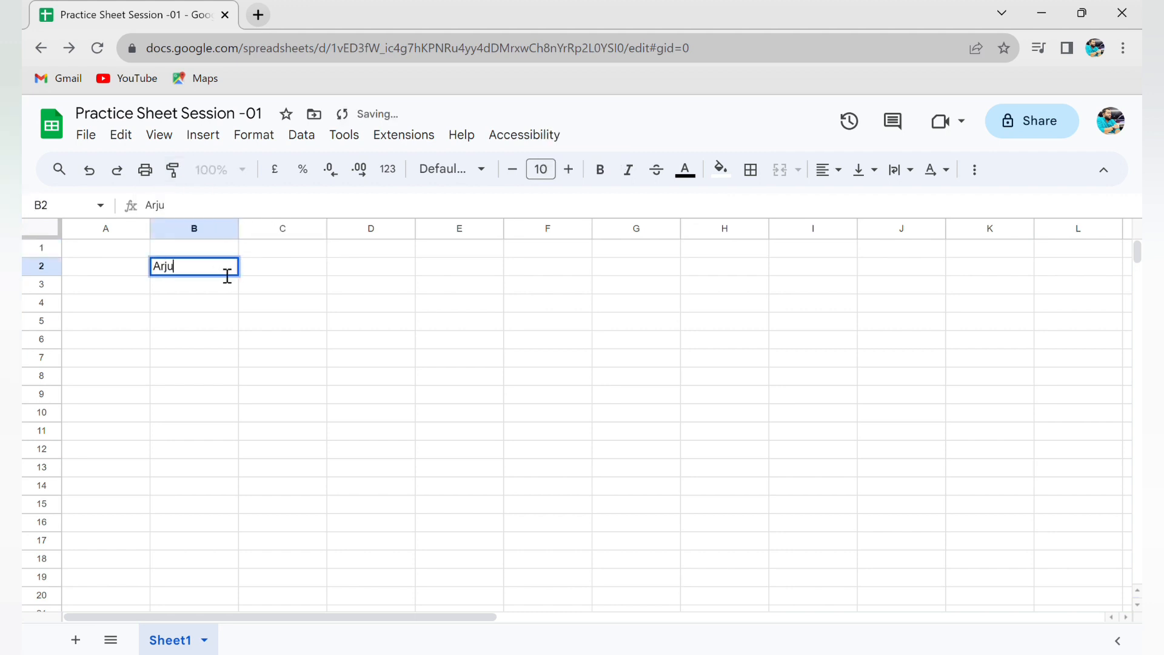
key("Return")
key("Up")
key("Up")
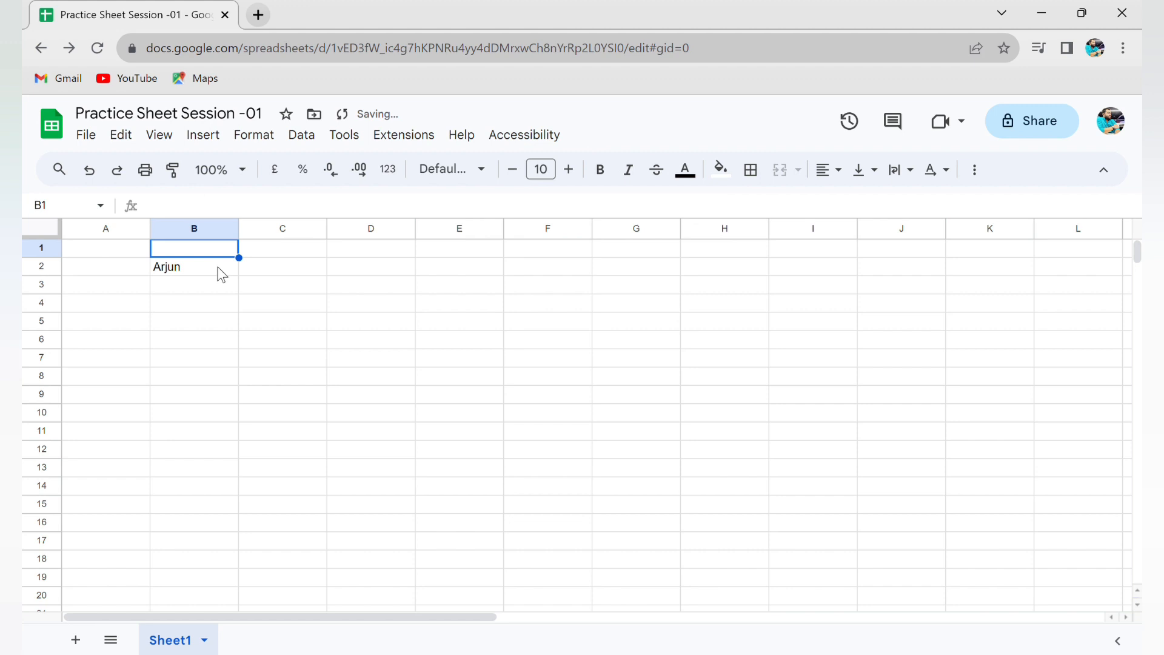
type("name")
key("Return")
- Enter the second and third persons' names in cells B3 and B4
key("Down")
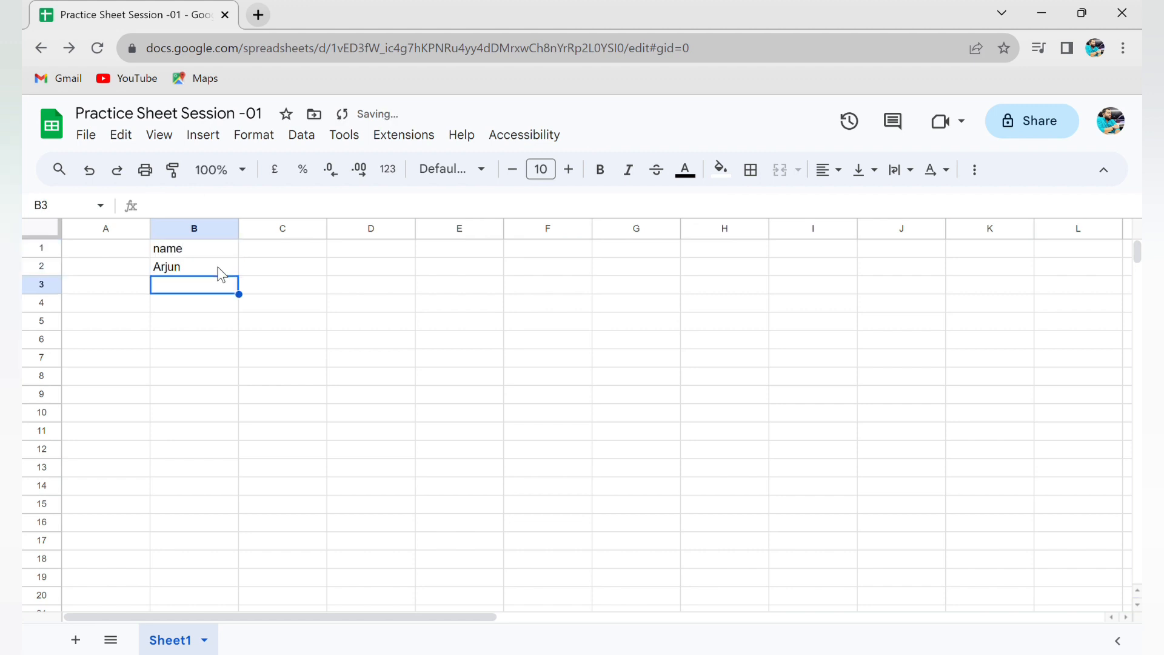
type("Karna")
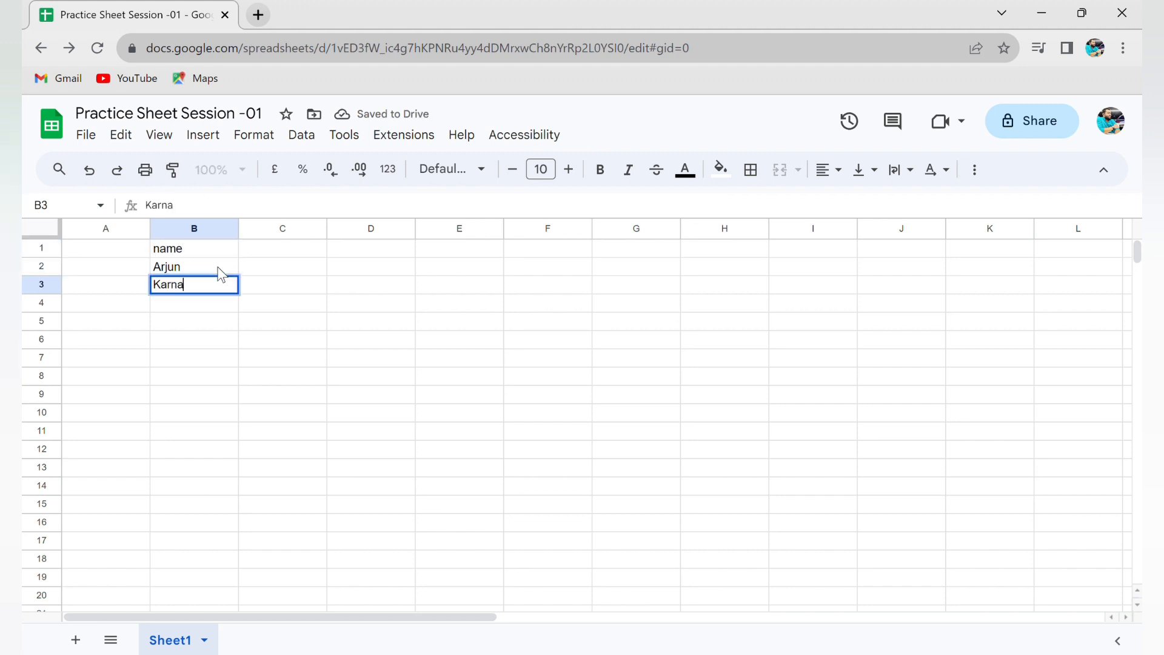
key("Return")
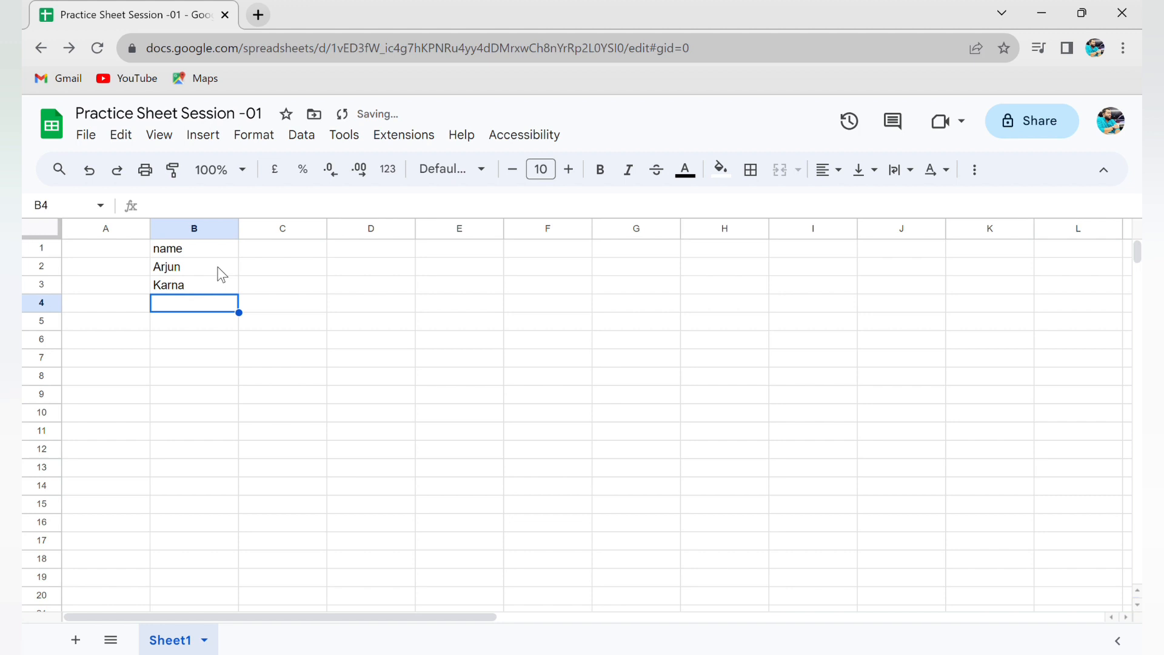
type("Krisha")
key("Return")
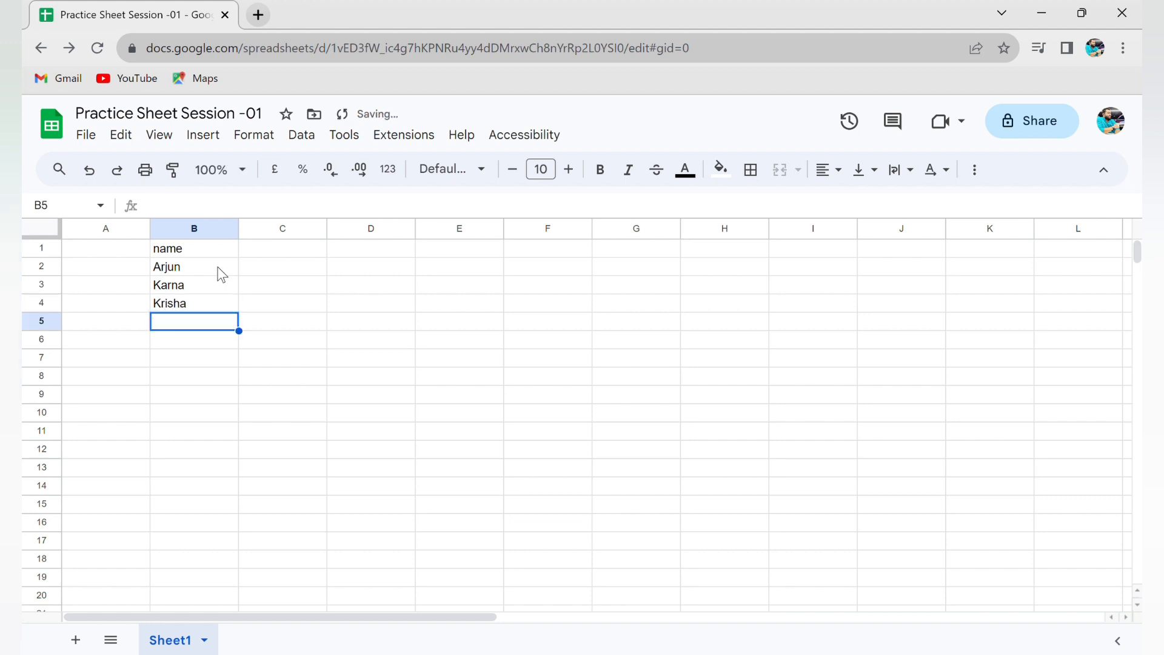
- Clear the third person's name from cell B4 and enter the same name again
key("Up")
key("Up")
key("Up")
key("Up")
key("Down")
key("Down")
key("Down")
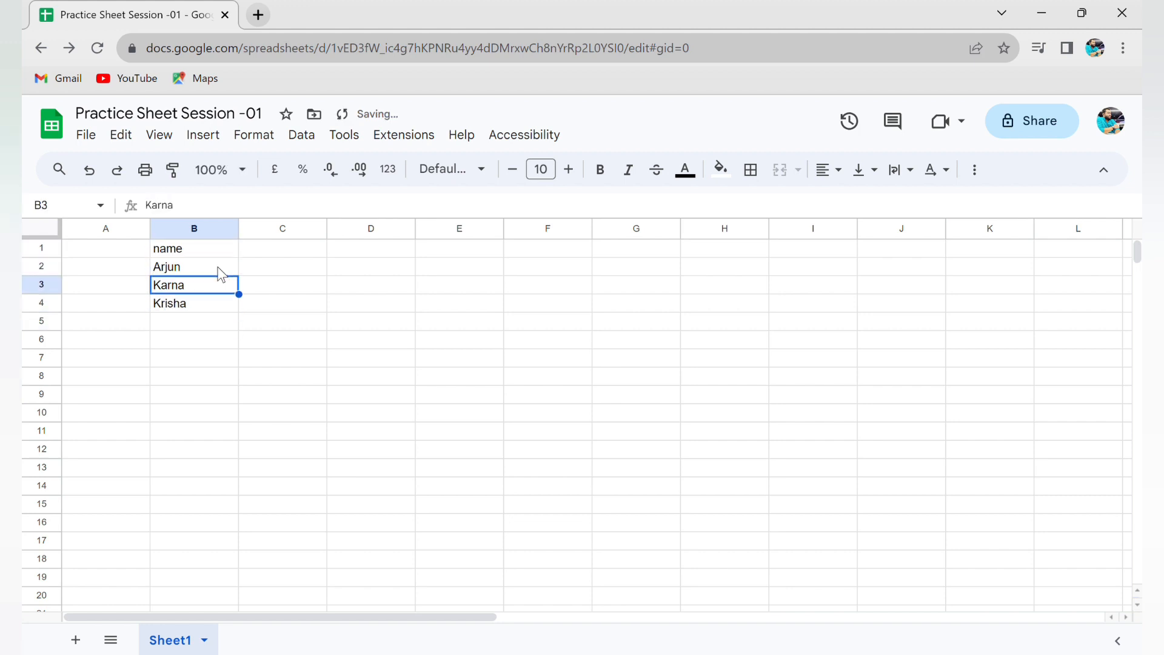
key("Delete")
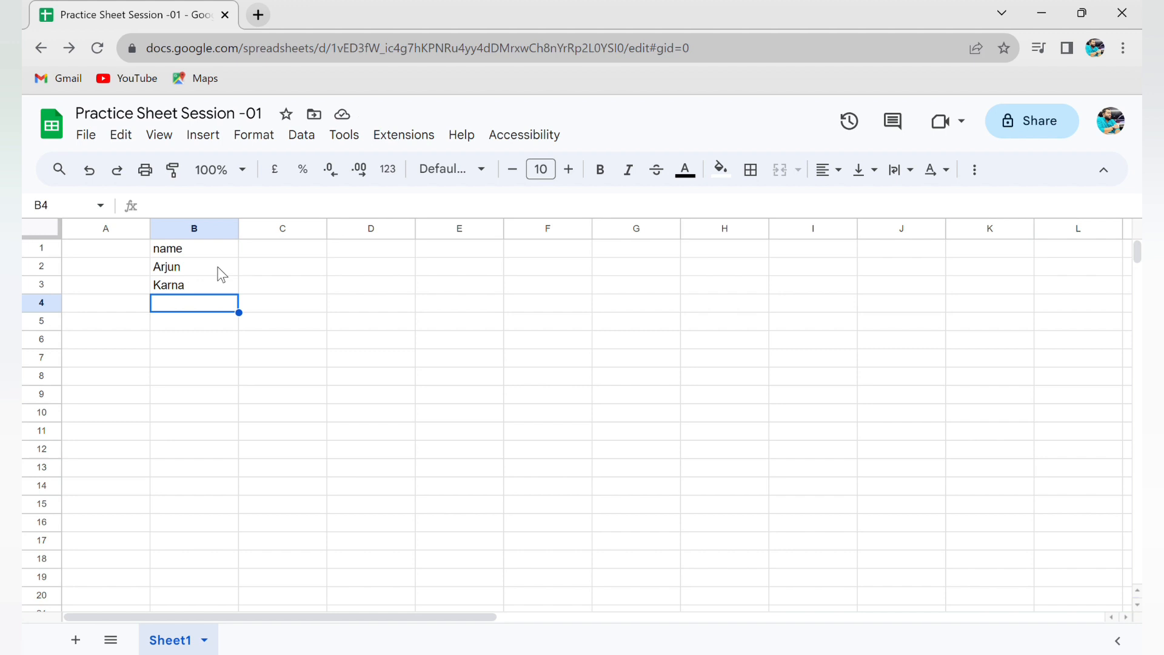
type("Krisha")
key("Down")
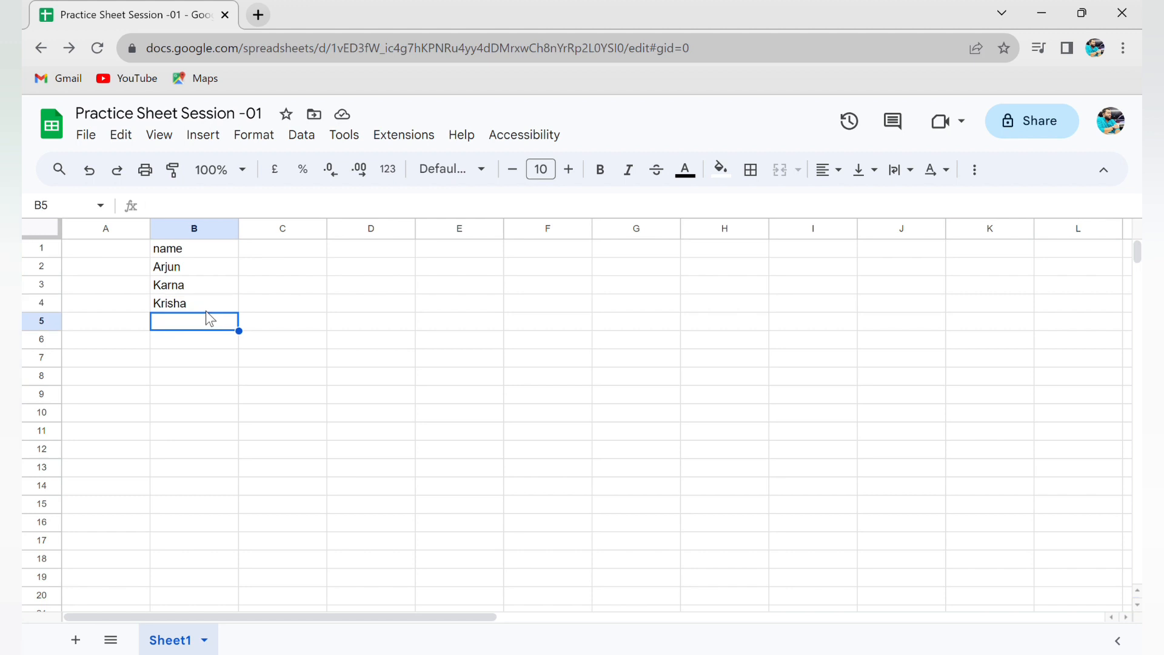
- Clear the first person's name from cell B2
left_click(210, 308)
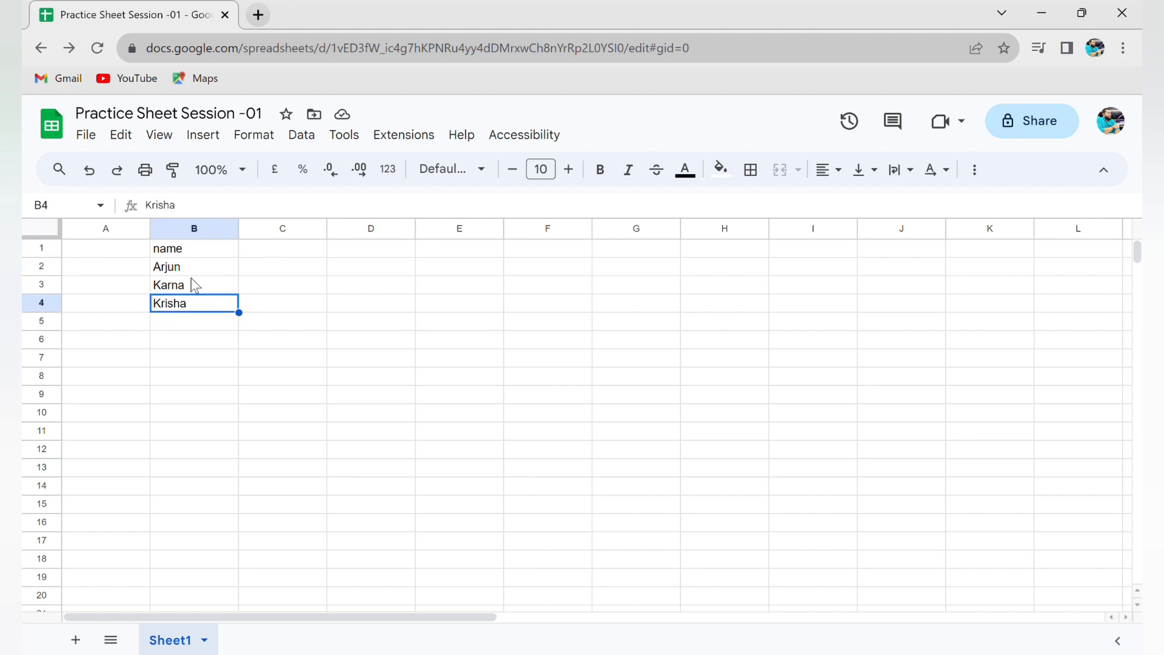
left_click(205, 272)
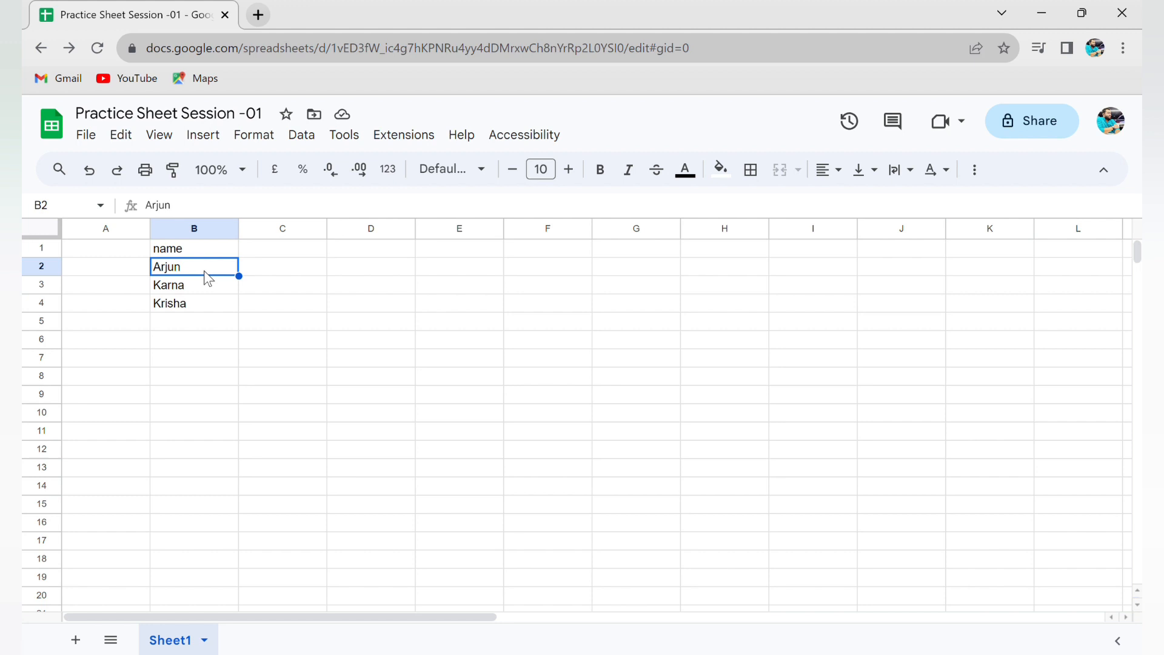
key("Delete")
- View the edit history of cell B2 and undo the deletion of its name
right_click(204, 270)
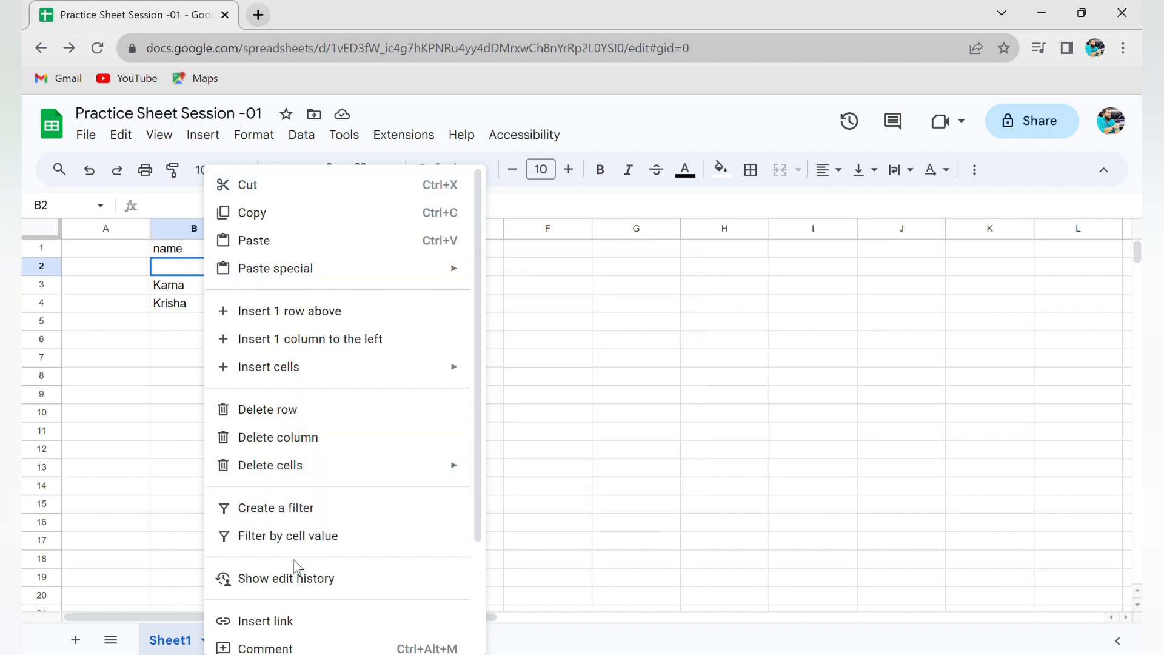
left_click(288, 578)
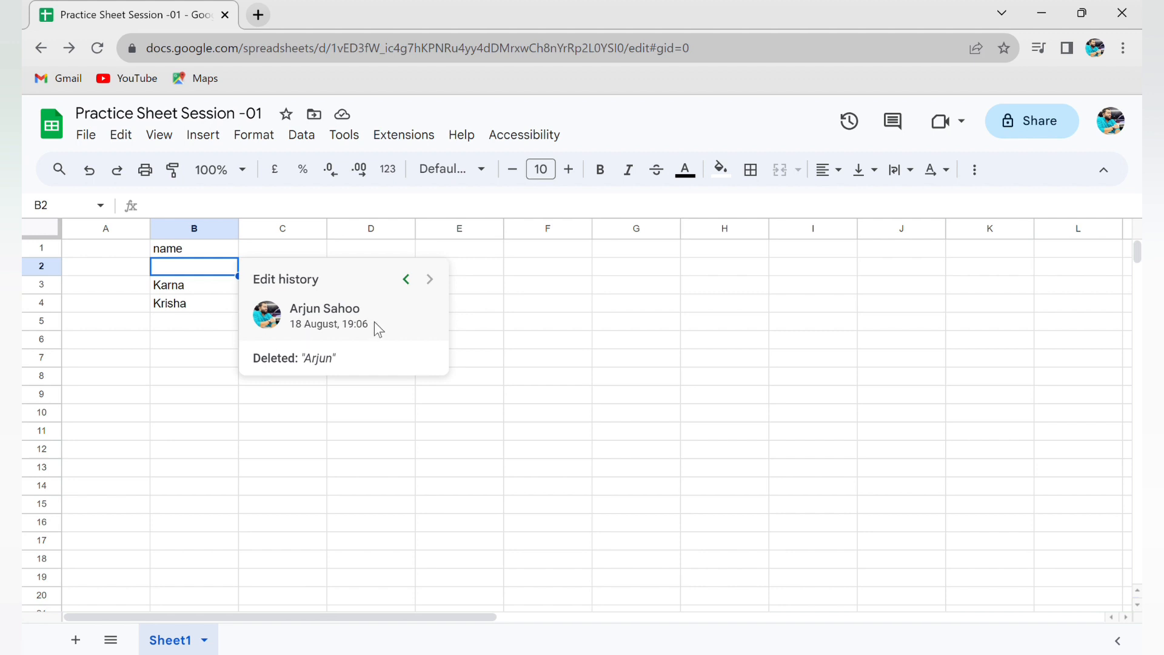
left_click_drag(374, 324, 338, 358)
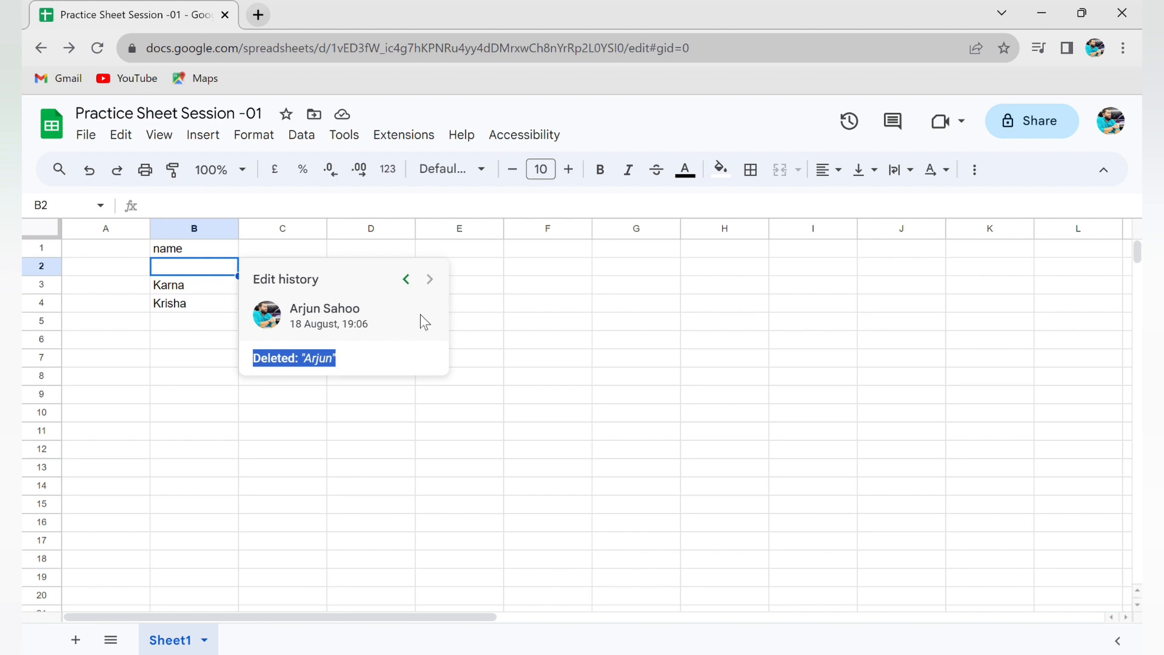
left_click(224, 294)
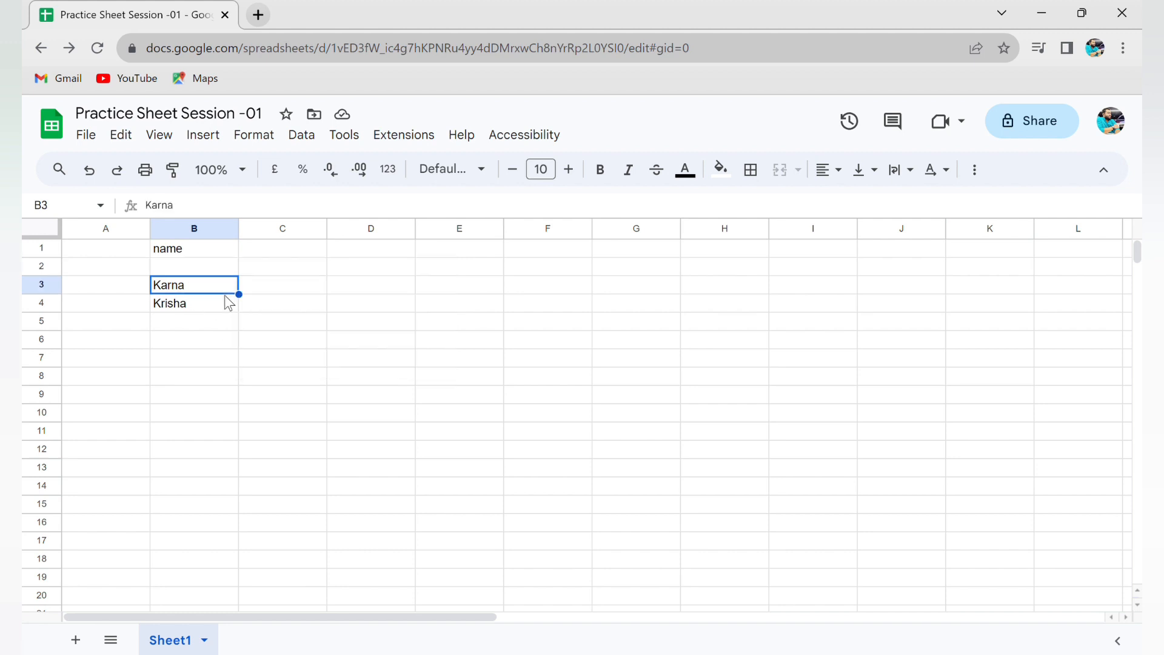
key("ctrl+z")
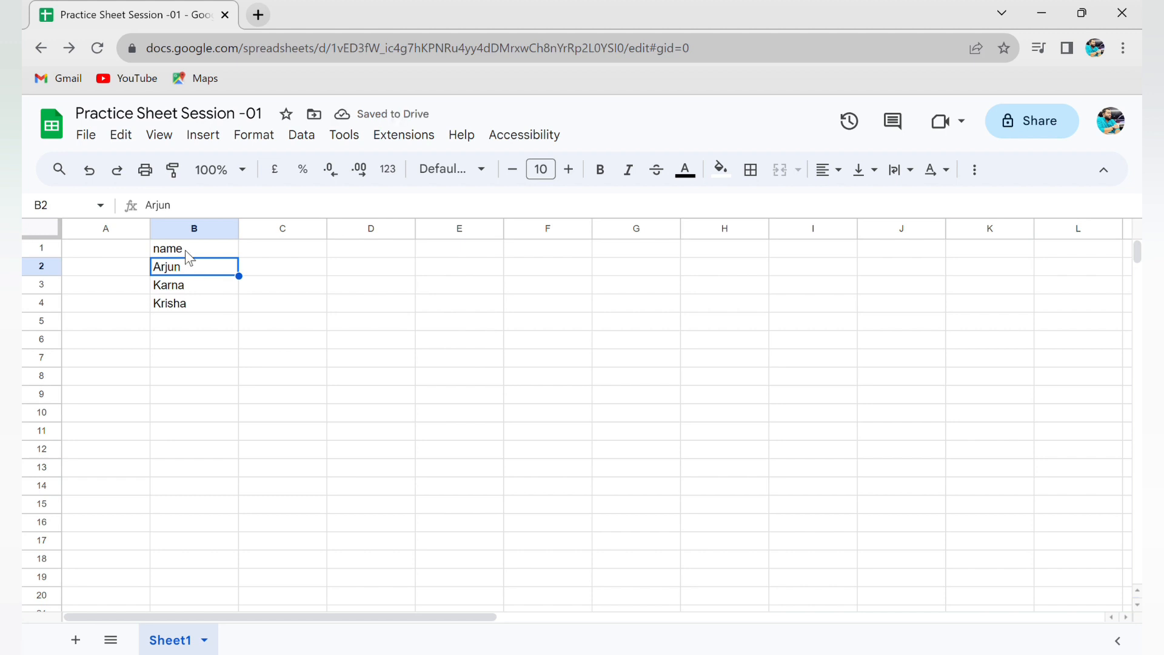
- Enter the header "Age" in C1 and the ages 23, 24 and 25 in C2 to C4
left_click(271, 247)
type("Age")
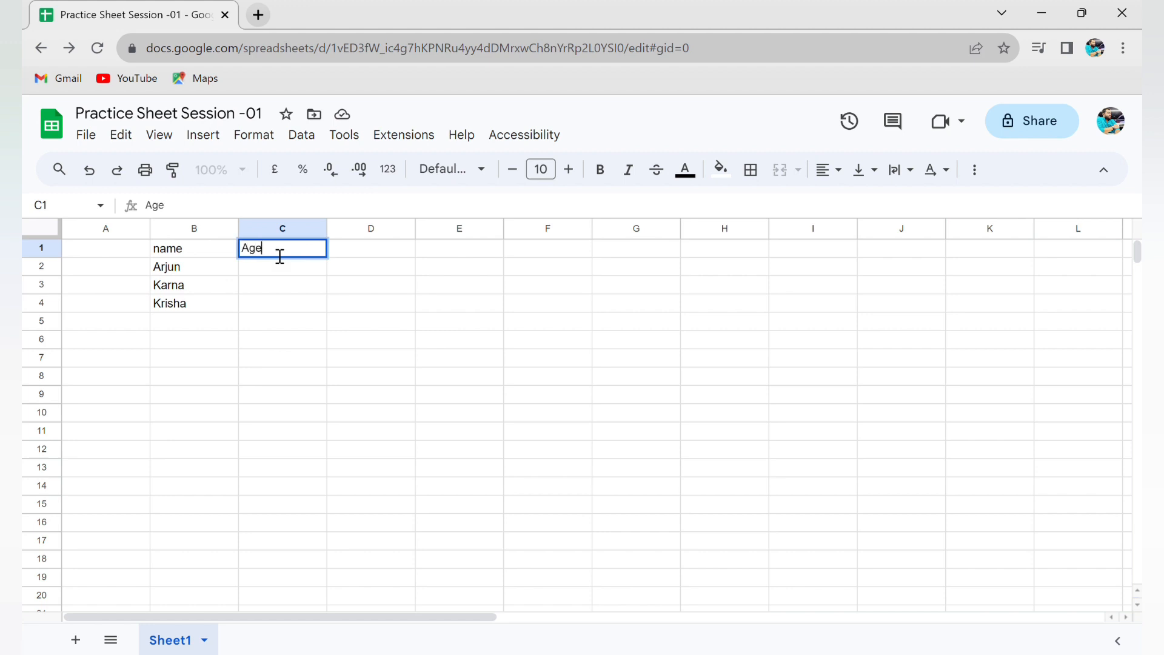
key("Return")
type("23")
key("Return")
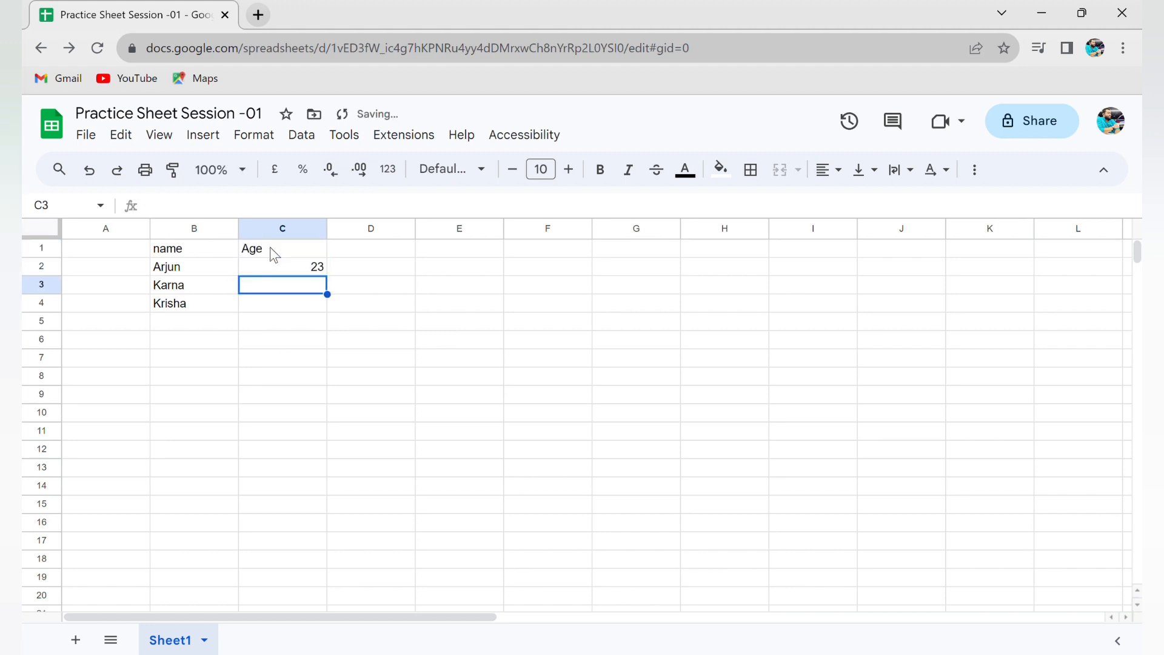
type("24")
key("Return")
type("25")
key("Return")
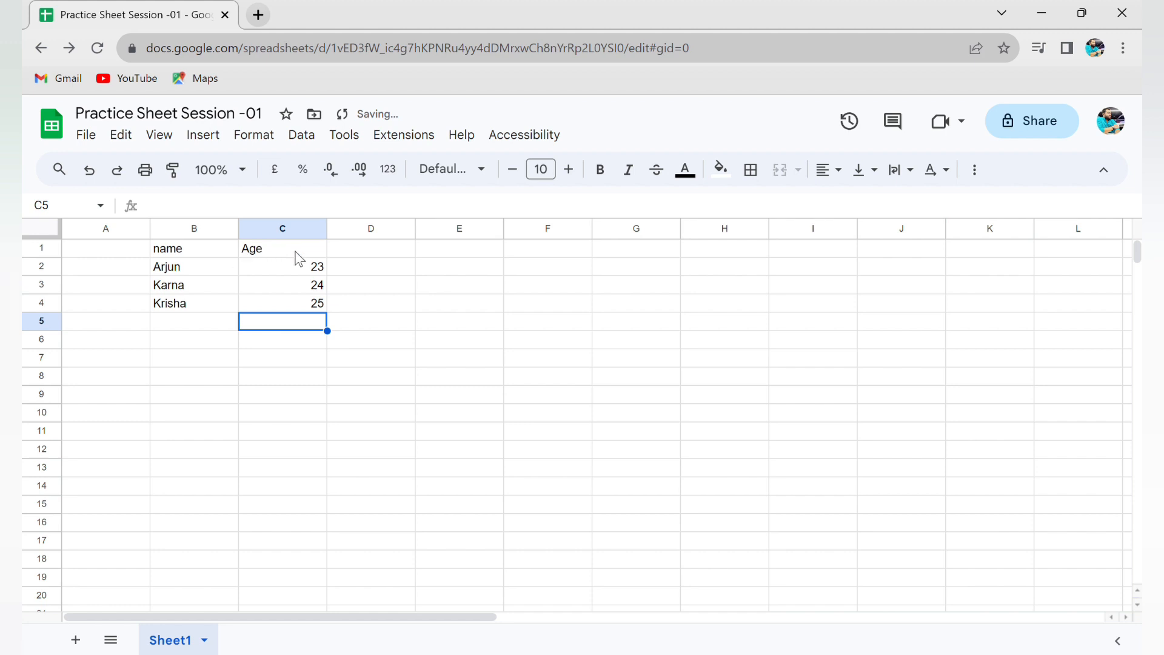
- Add the column header "DOB" in cell D1
left_click(361, 255)
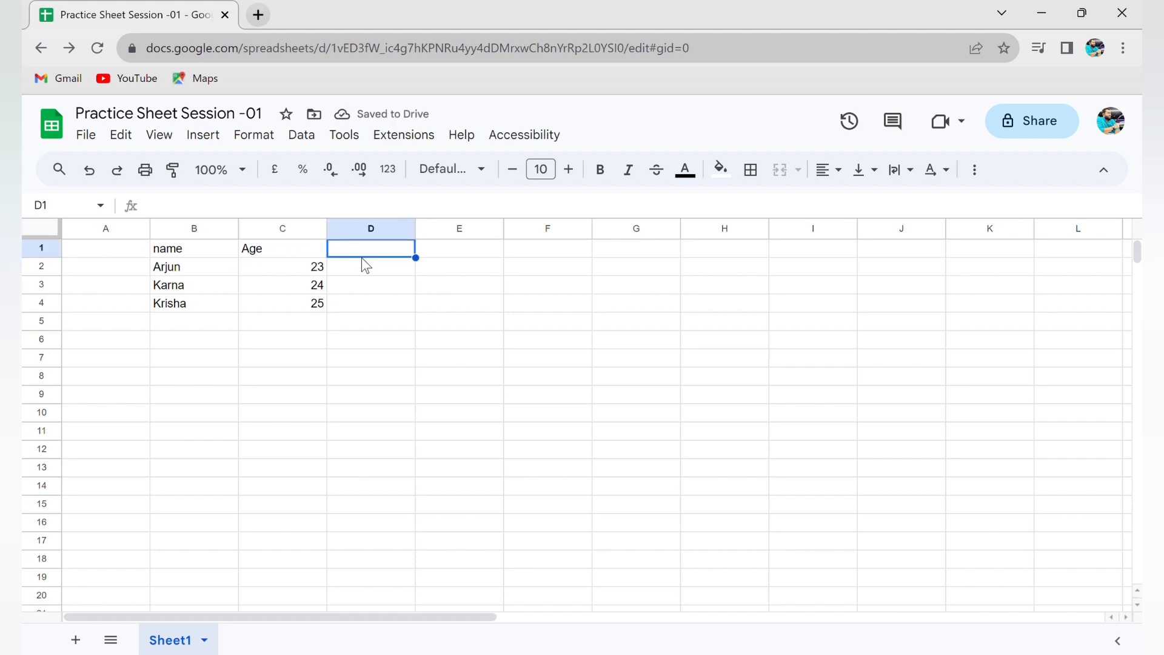
type("DOB")
key("Return")
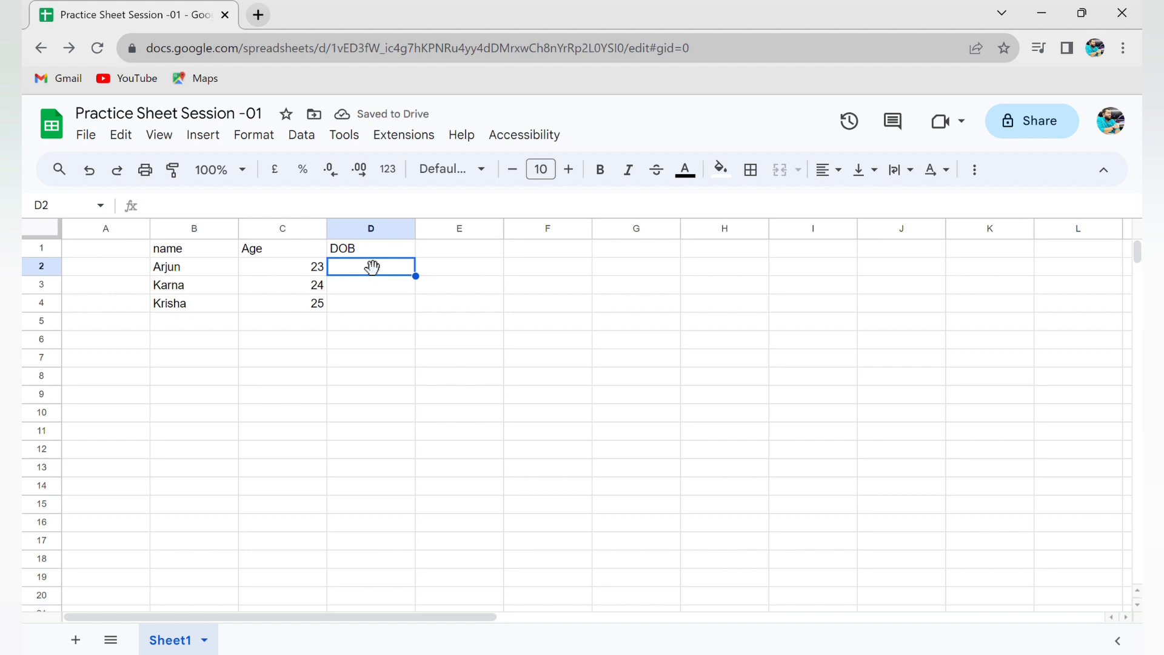
- Enter the first date of birth in D2 as day, abbreviated month and four-digit year, and fill the date series down to D4
type("1")
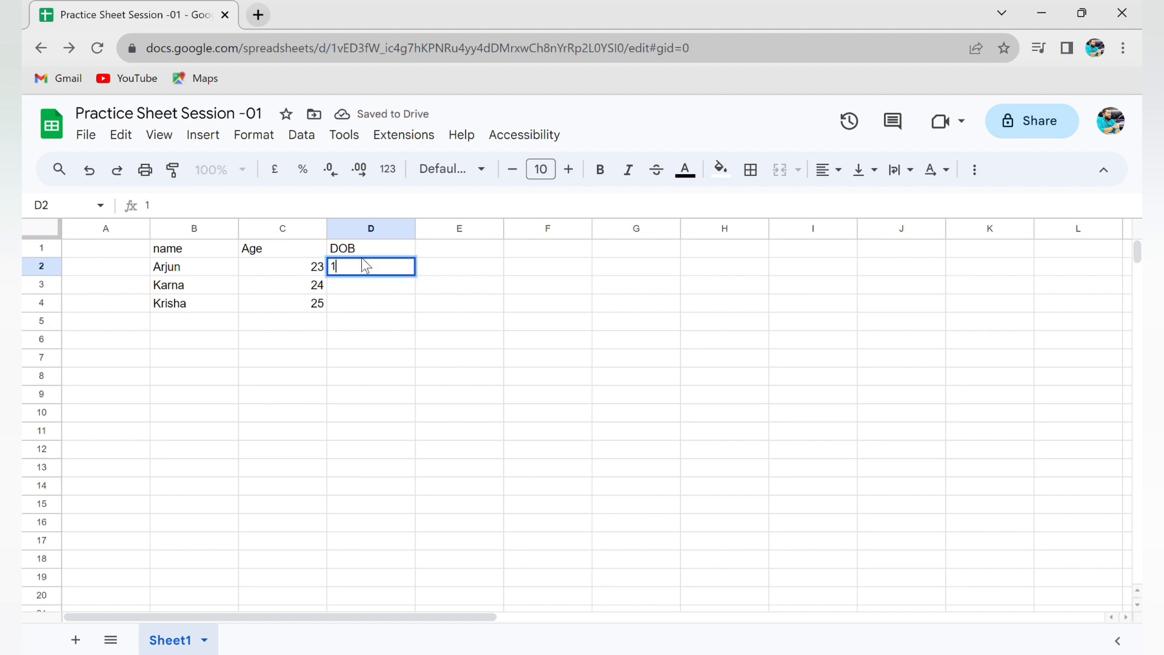
type("8-Aug-2023")
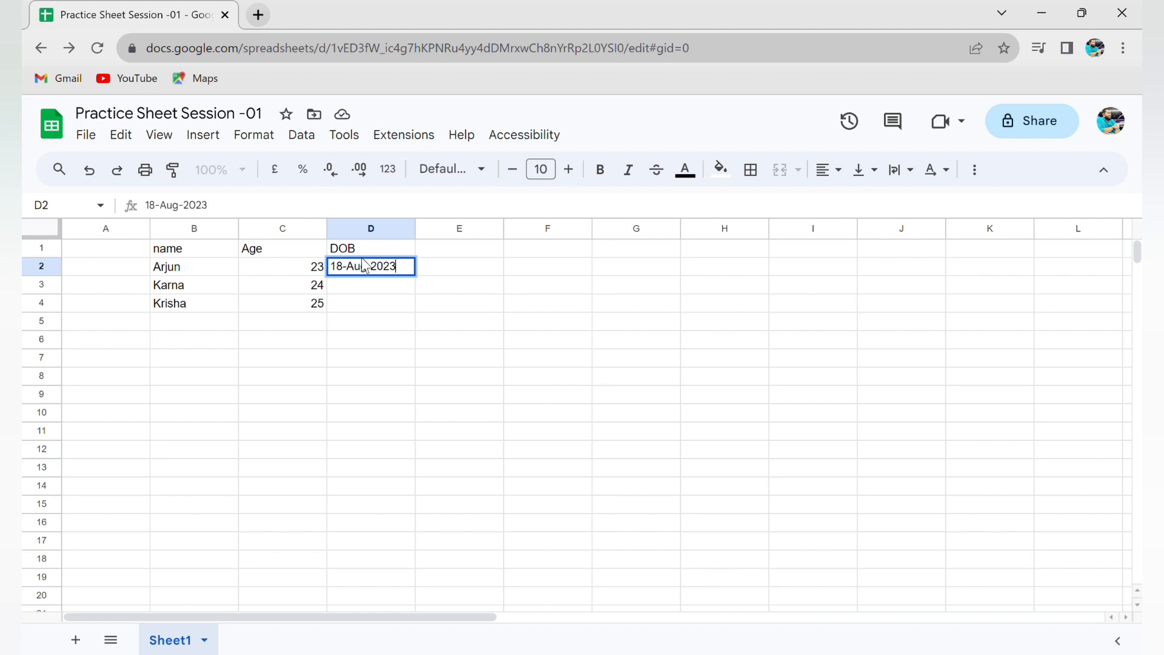
key("Return")
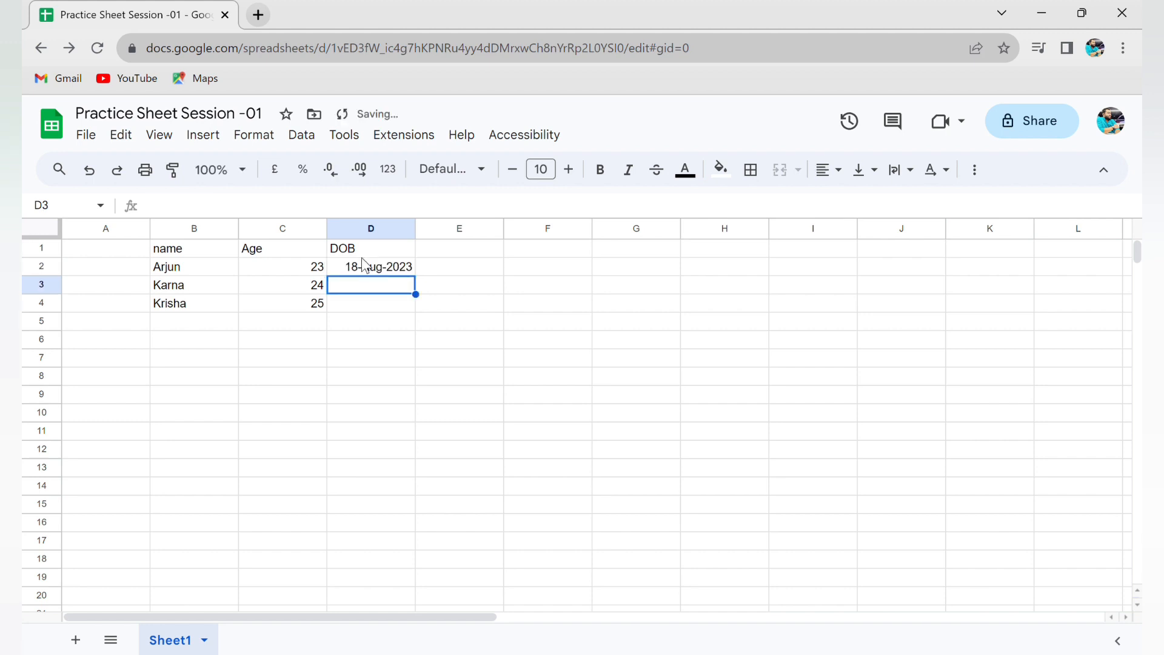
left_click(391, 272)
left_click_drag(415, 276, 421, 311)
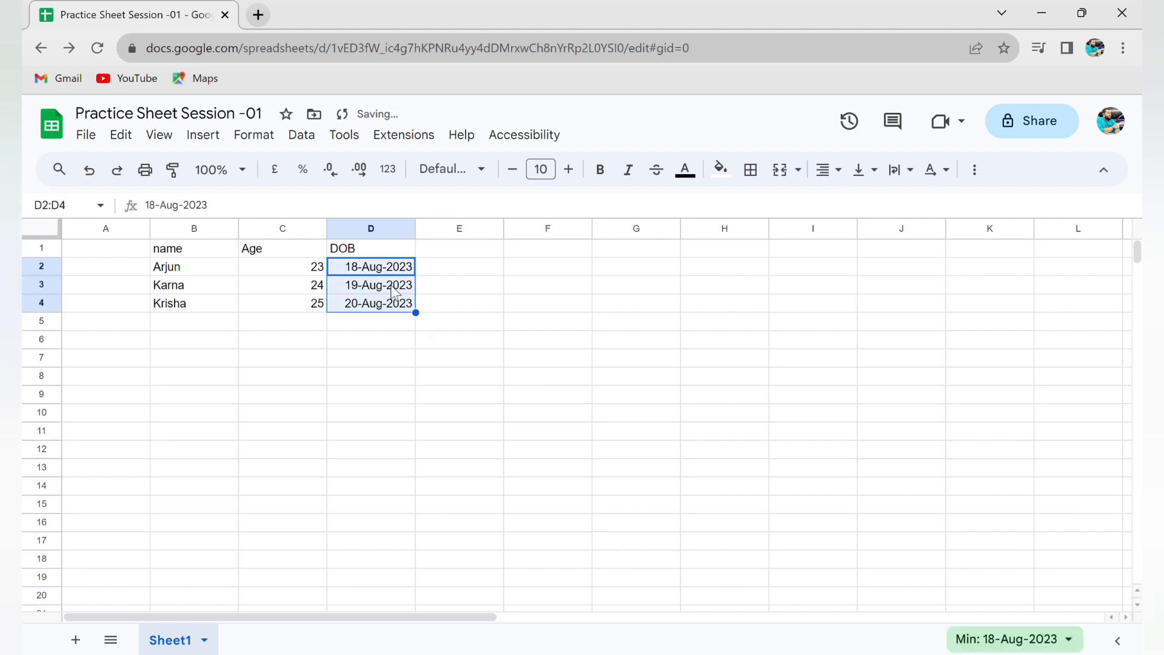
- Examine the age and DOB entries cell by cell, comparing each date's display with its stored content
left_click(375, 273)
key("Left")
key("Left")
key("Right")
key("Right")
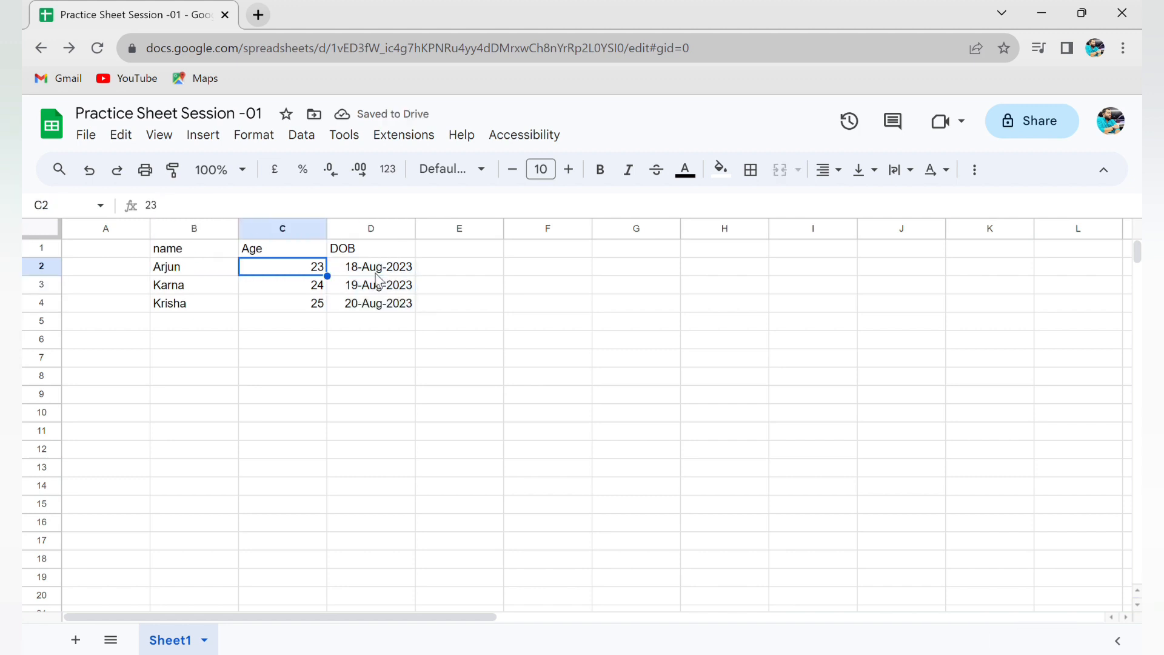
key("Down")
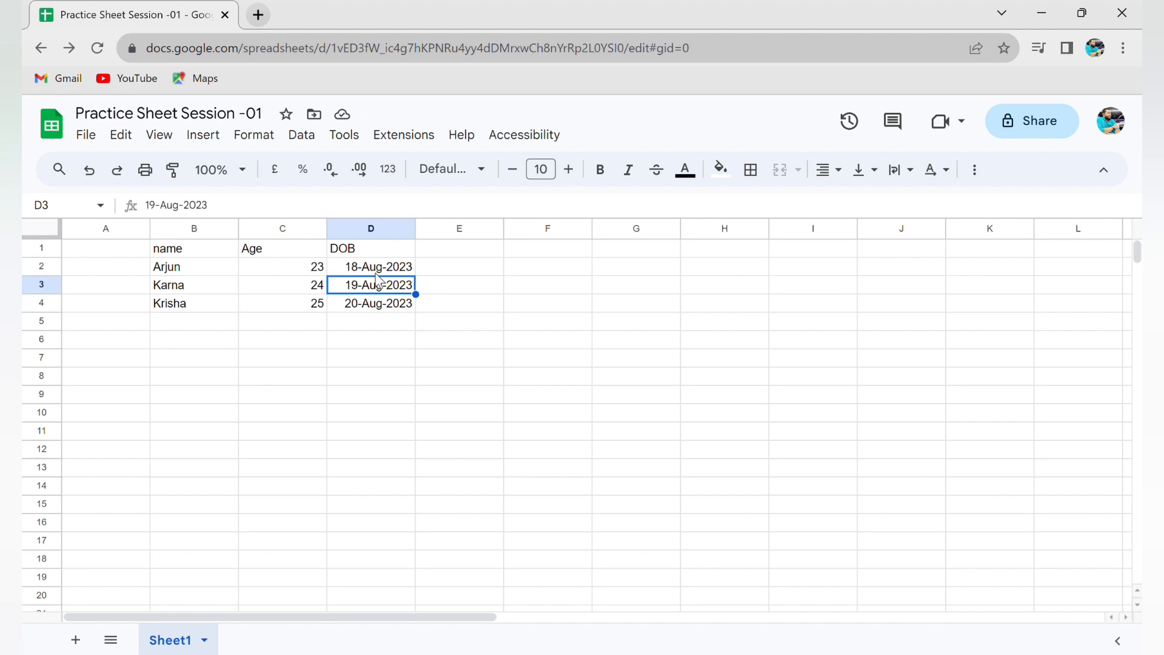
key("Left")
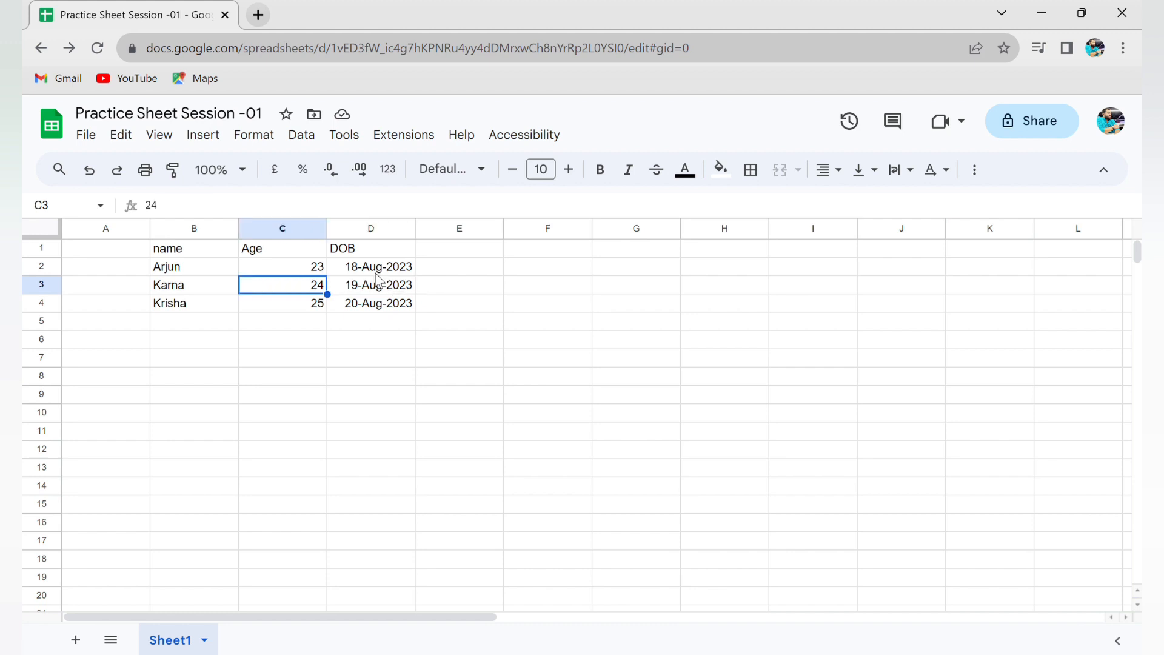
key("Right")
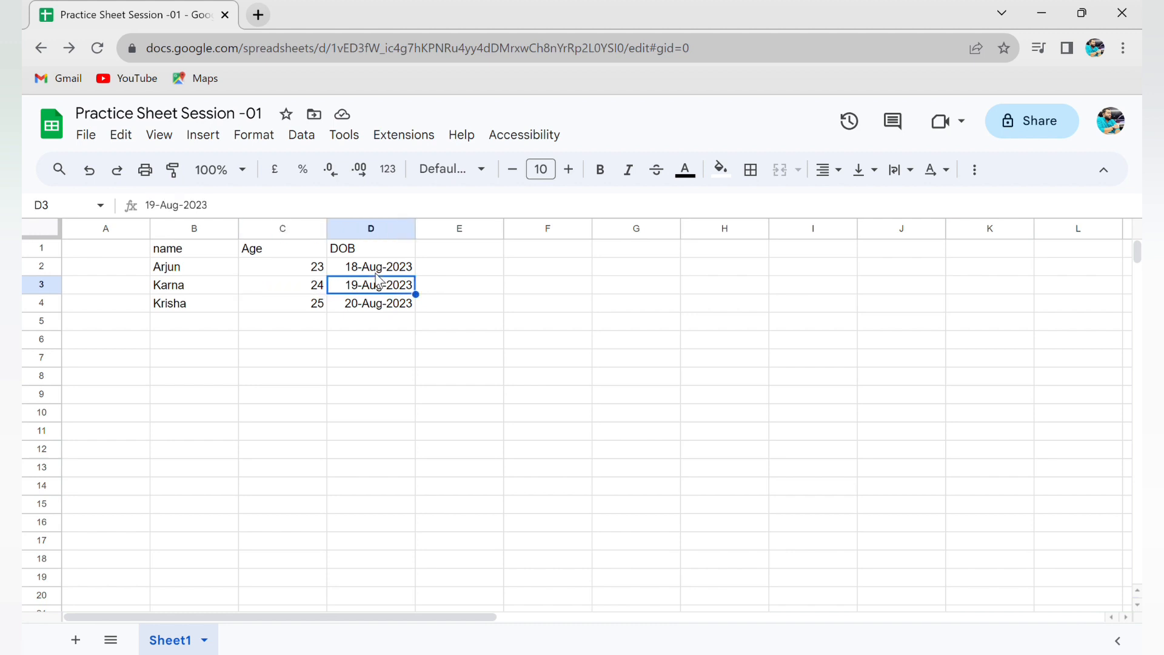
key("Down")
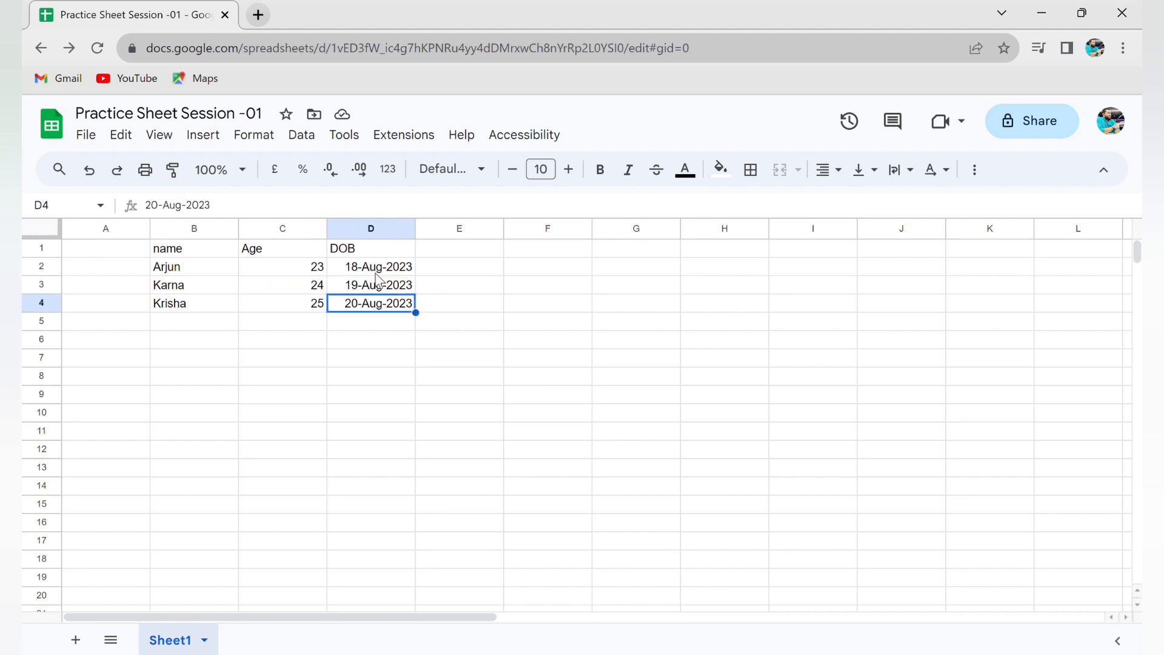
key("Up")
key("Up")
key("Up")
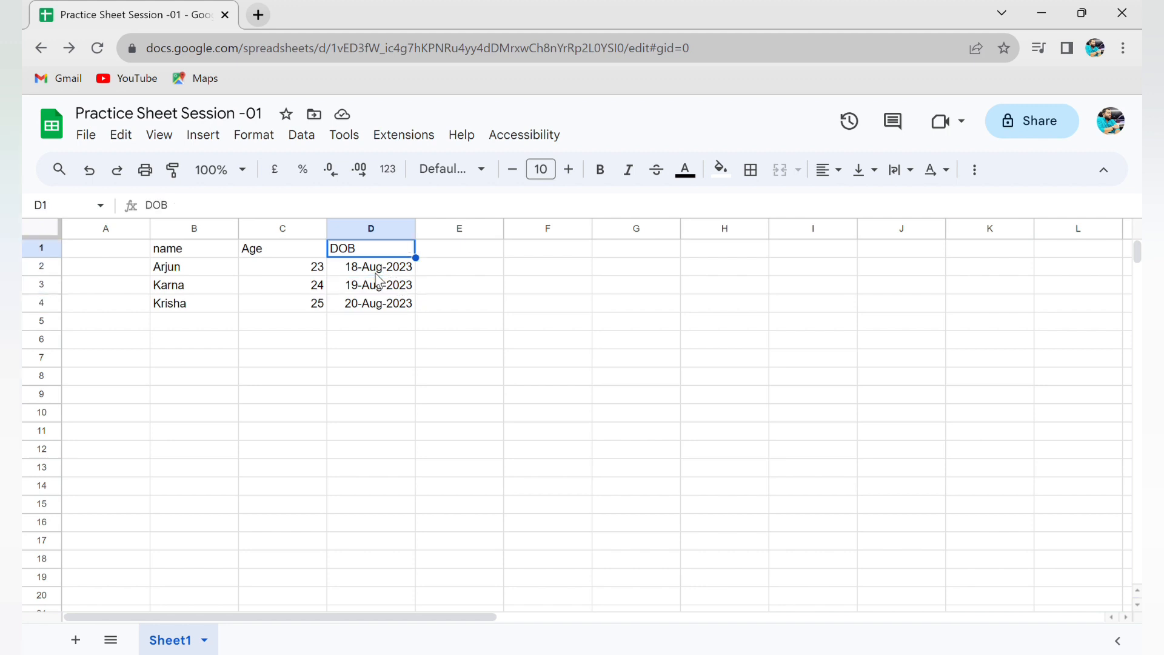
key("Down")
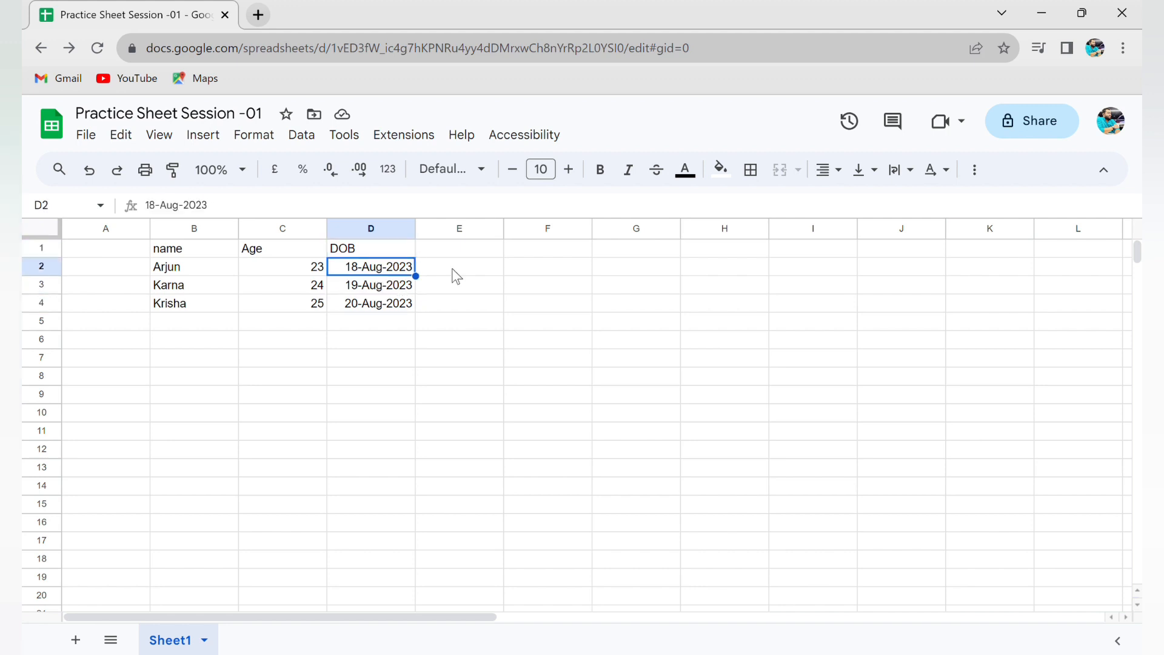
left_click(483, 278)
- Apply the custom date format 05/08/30, with two-digit day, month and year separated by slashes, to D2:D4
left_click_drag(364, 267, 370, 308)
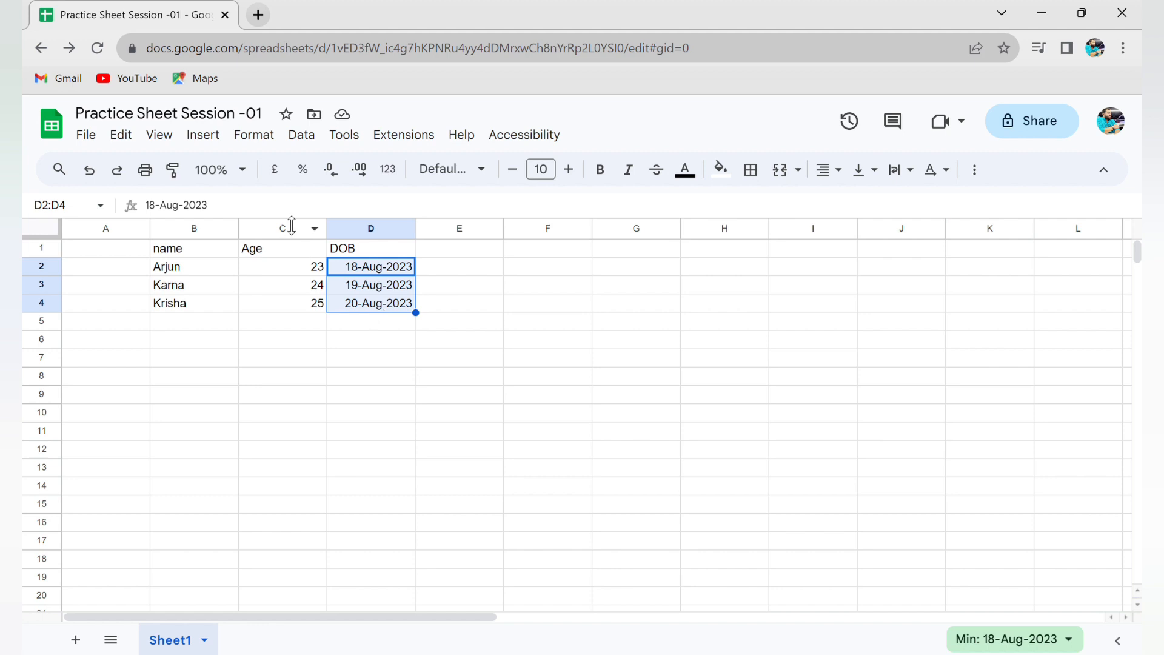
left_click(264, 146)
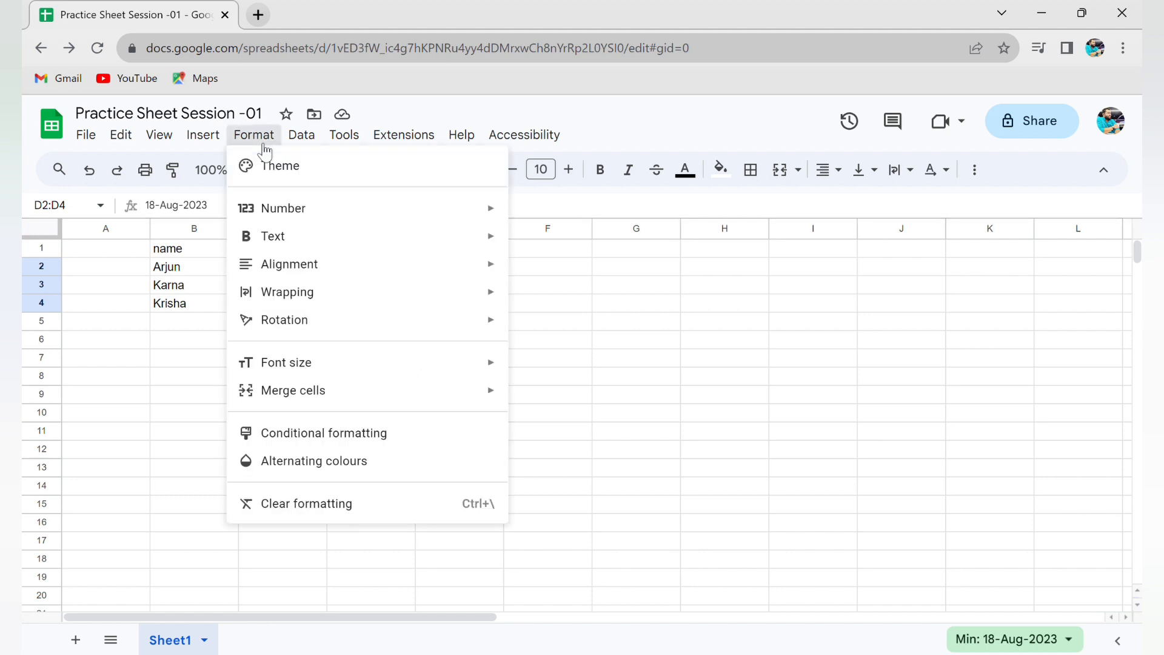
mouse_move(329, 209)
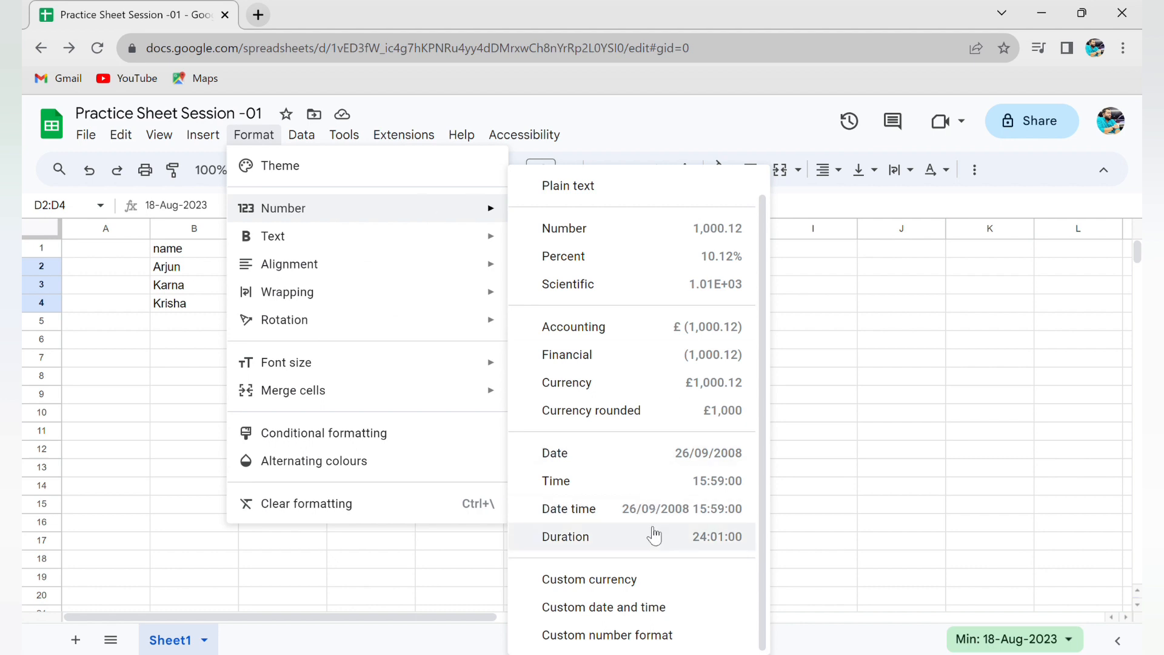
left_click(651, 617)
scroll(486, 424, "down", 1)
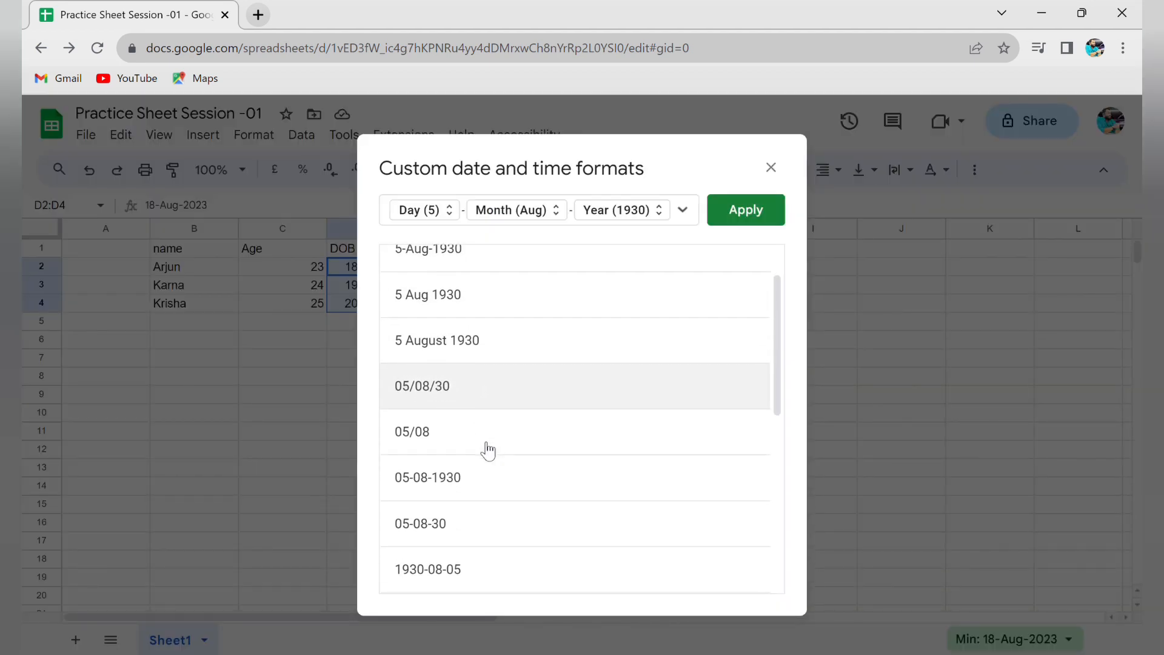
scroll(488, 449, "down", 1)
left_click(459, 347)
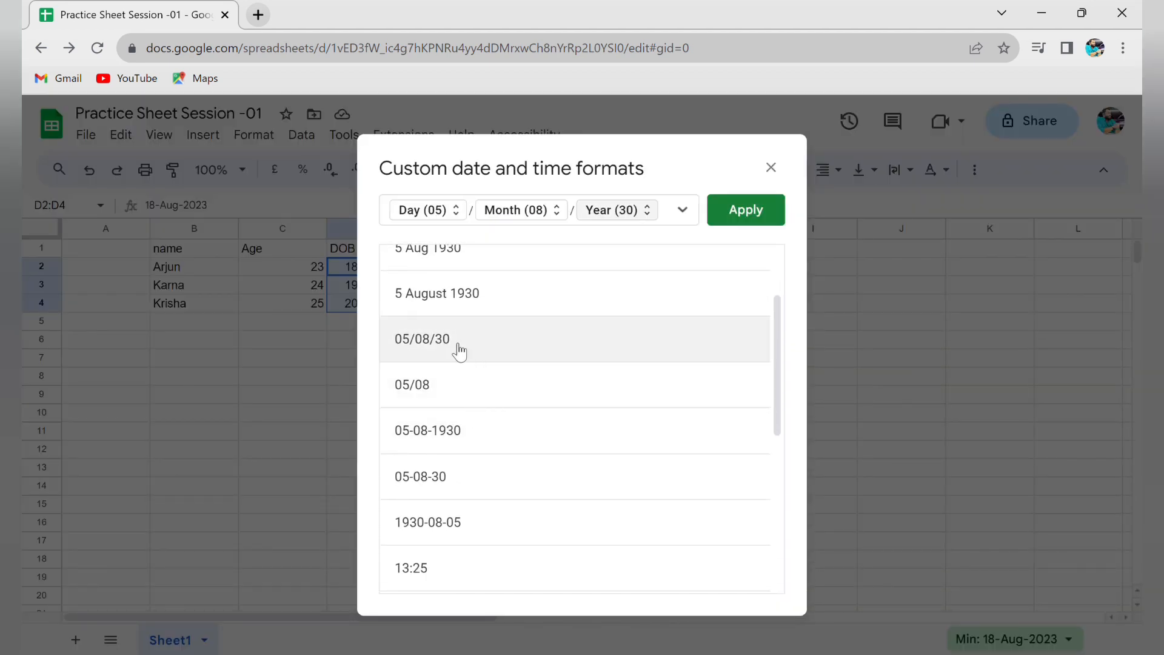
left_click(736, 215)
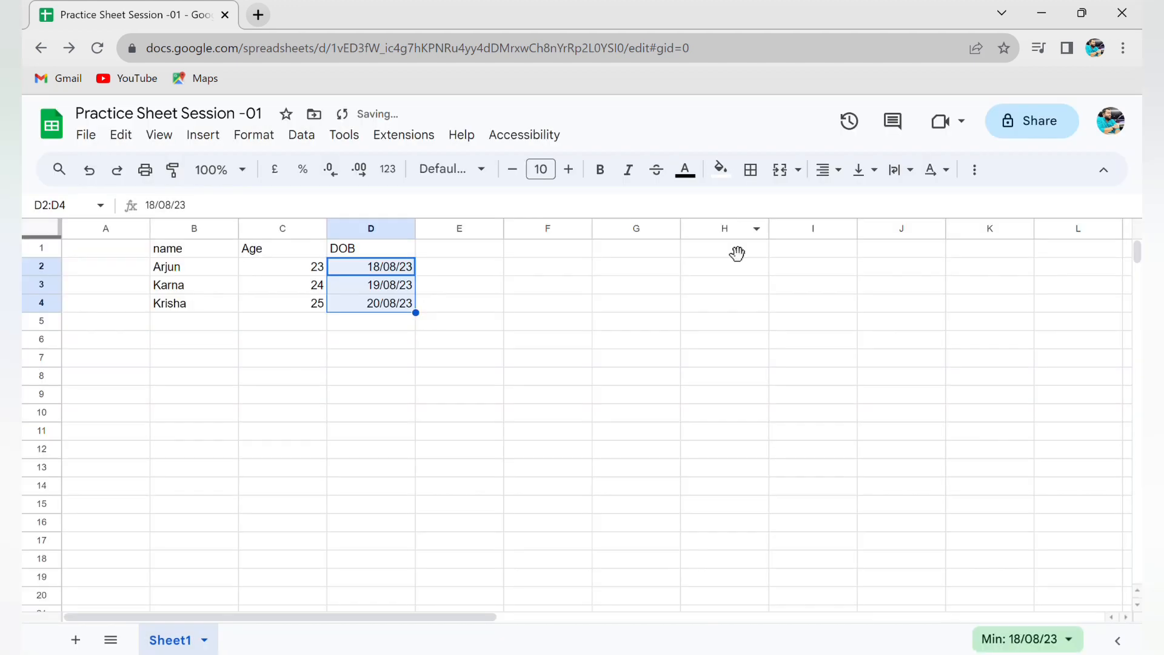
- Check the reformatted dates in D2 to D4 one cell at a time
left_click(405, 271)
key("Down")
key("Up")
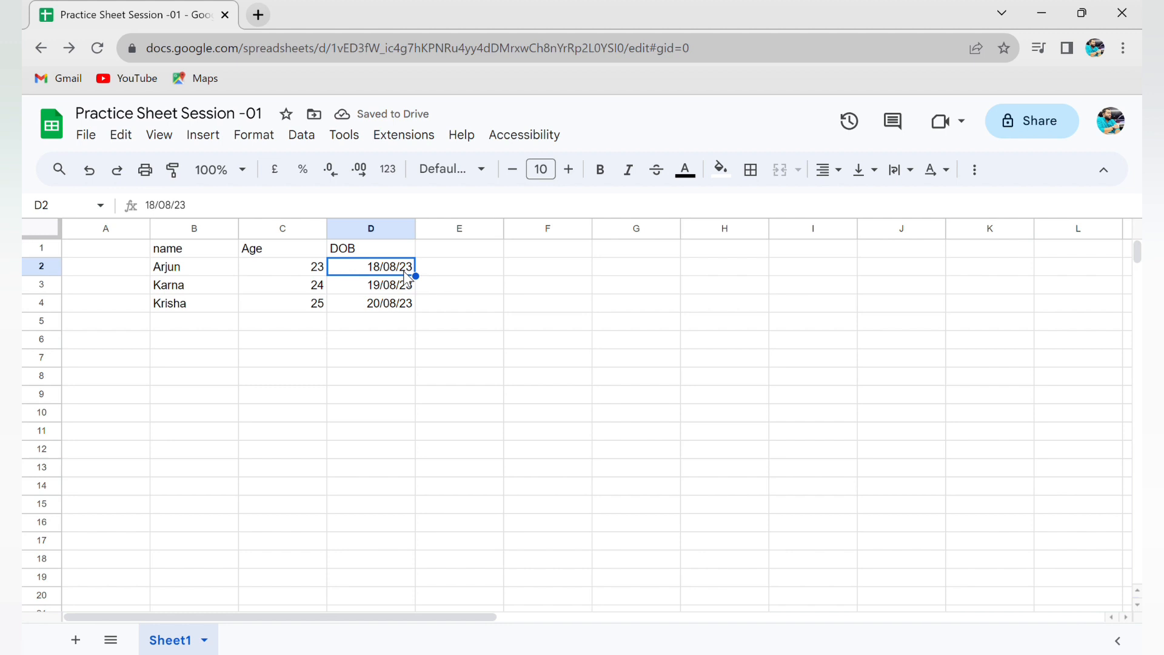
key("Down")
key("Up")
key("Down")
key("Down")
key("Up")
key("Up")
- Apply the custom date format 05-08-1930, with hyphens and a four-digit year, to the DOB cells D2:D4
left_click_drag(403, 271, 399, 304)
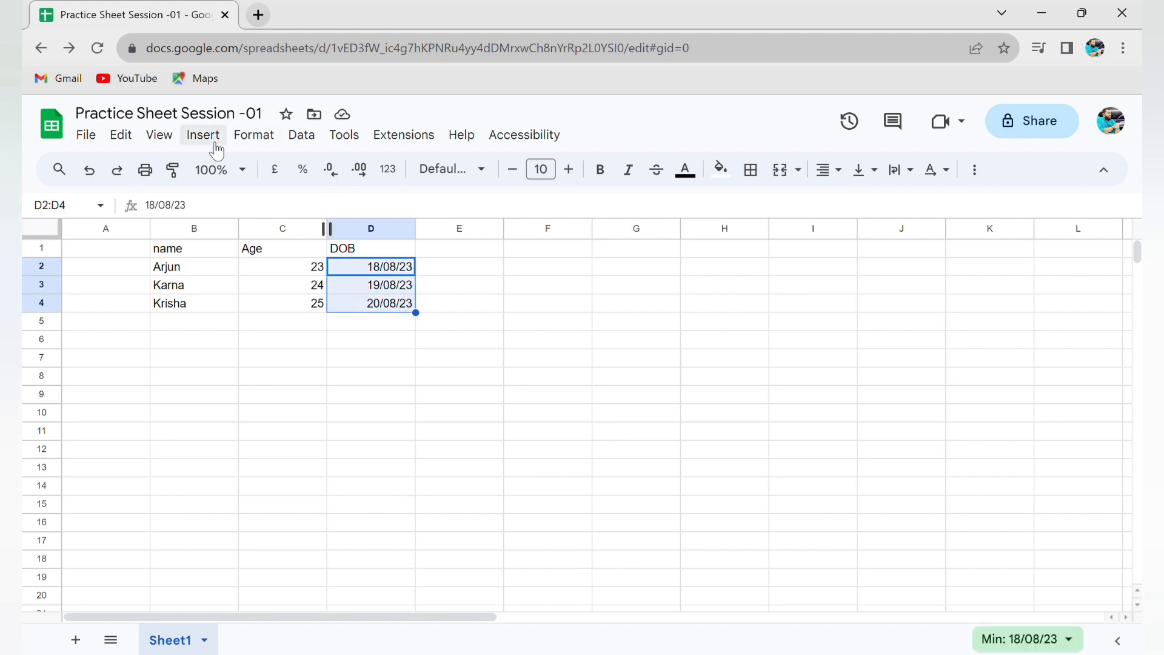
left_click(260, 135)
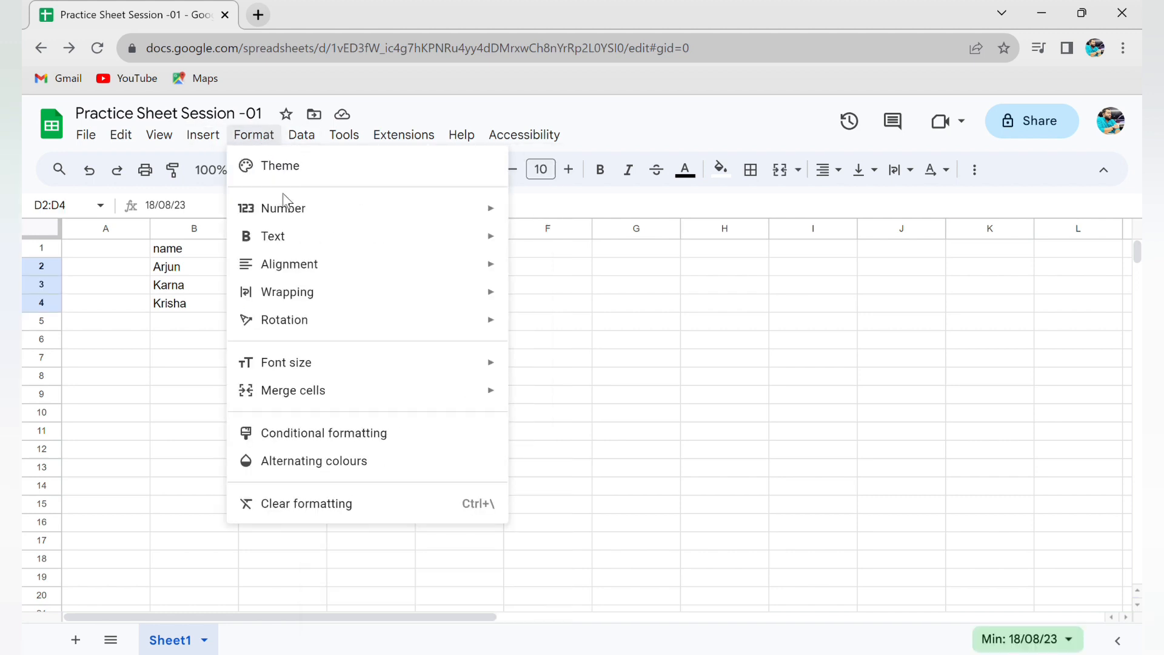
mouse_move(291, 209)
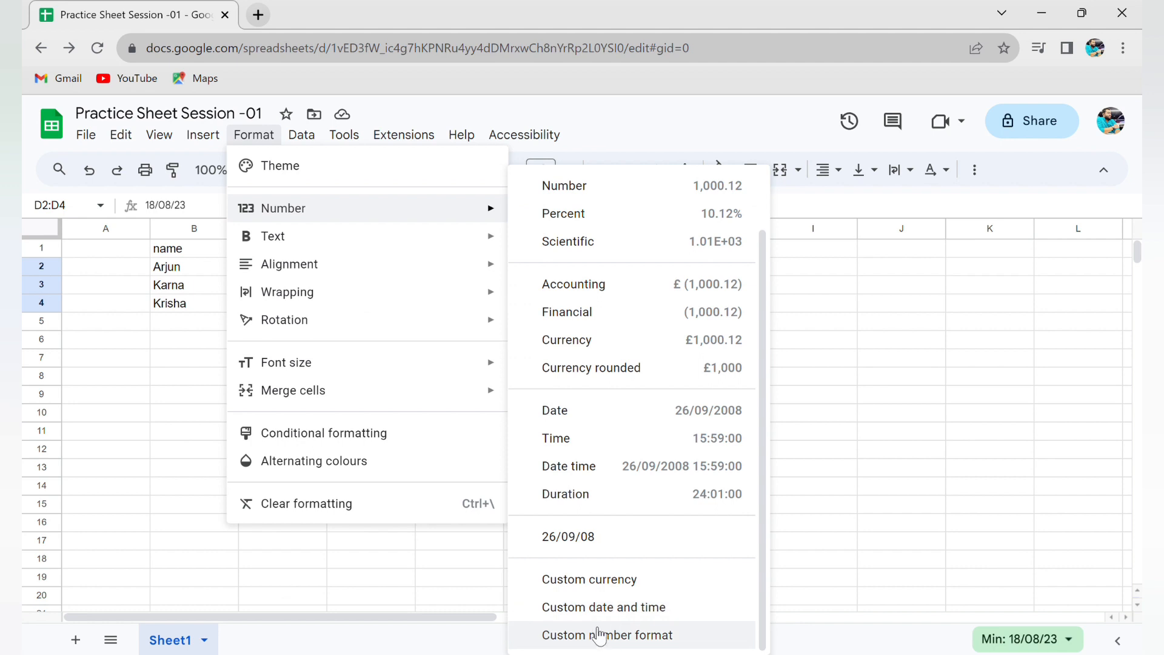
left_click(592, 608)
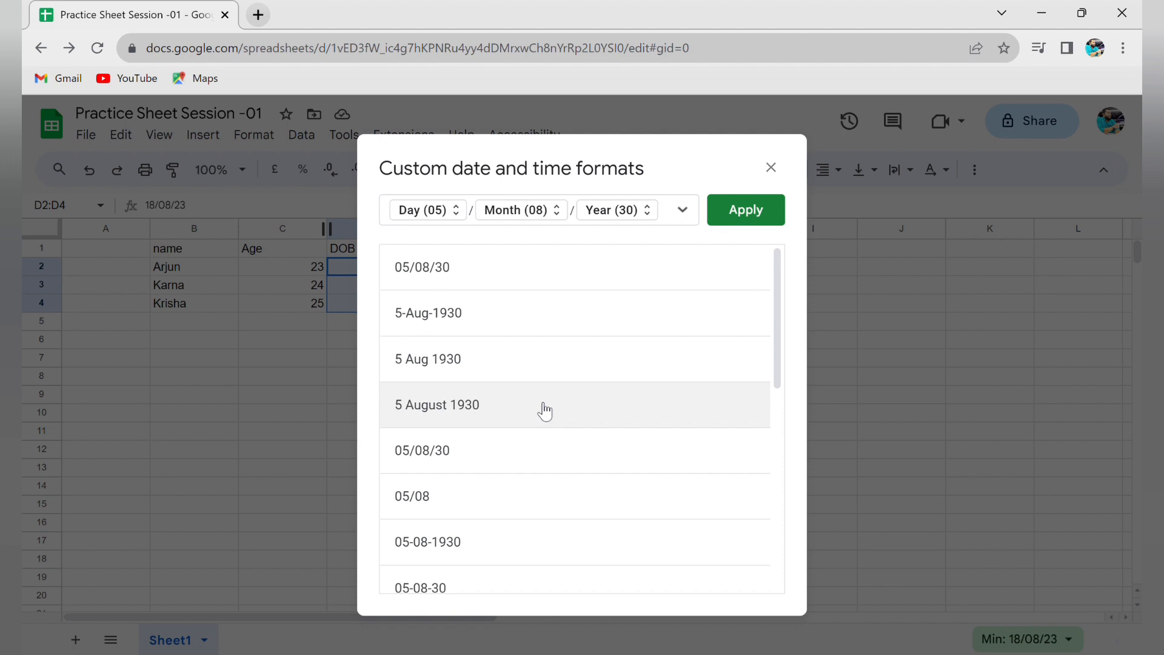
scroll(545, 410, "down", 3)
left_click(449, 407)
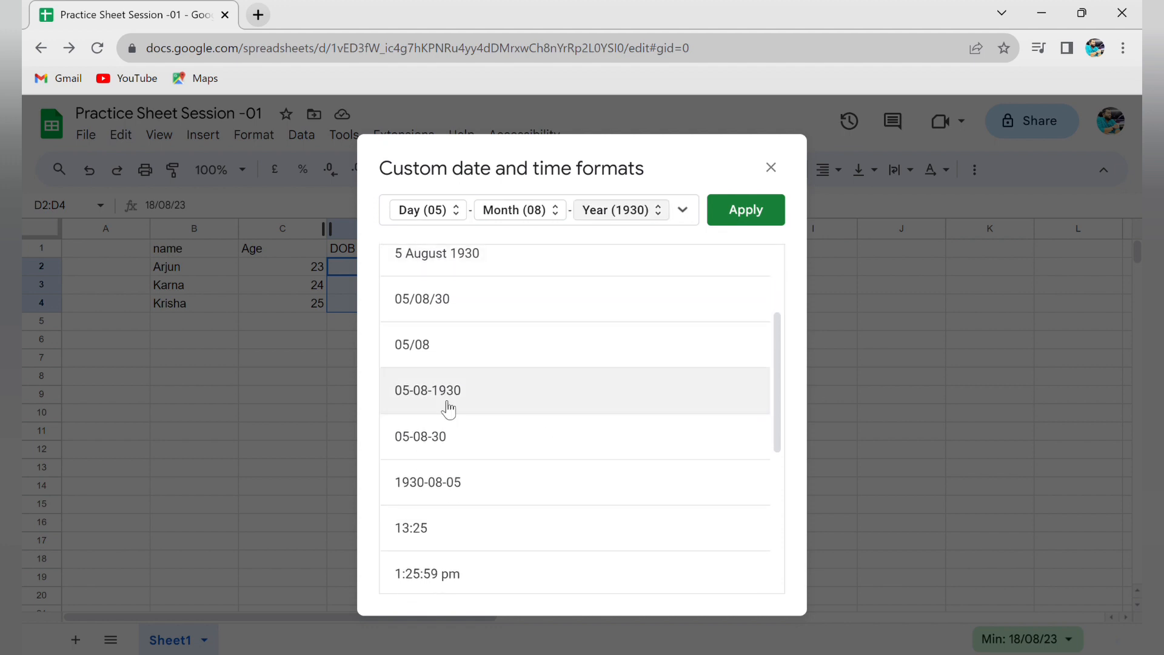
left_click(753, 208)
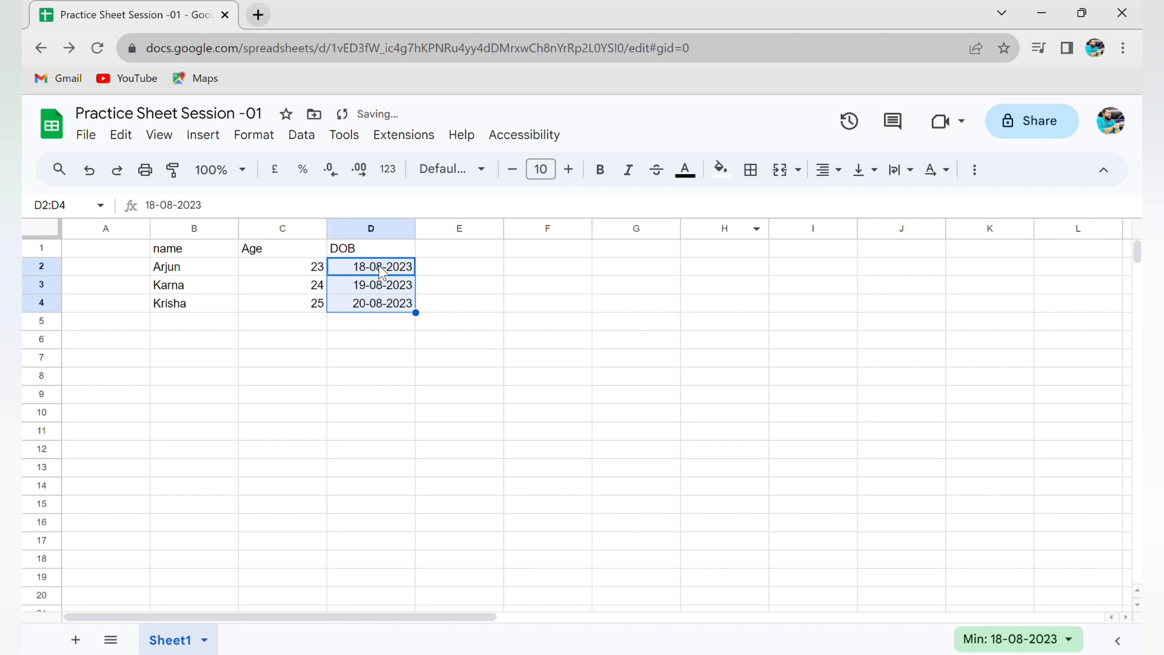
- Add the column header "Date format" in cell E1
left_click(454, 270)
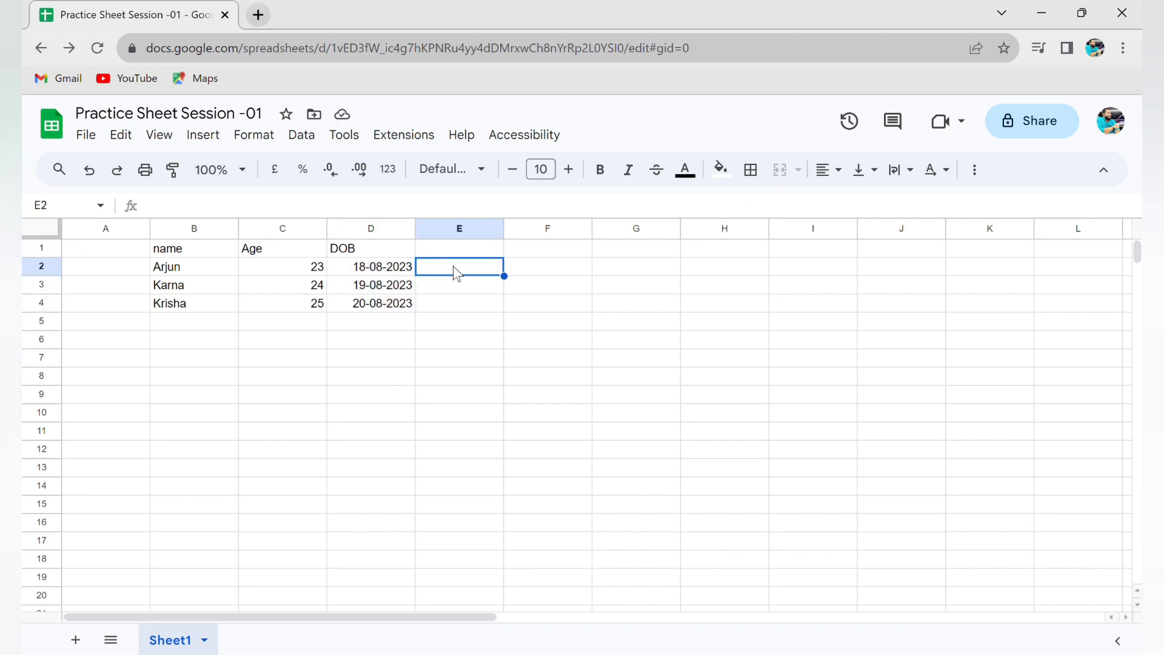
key("Up")
type("D")
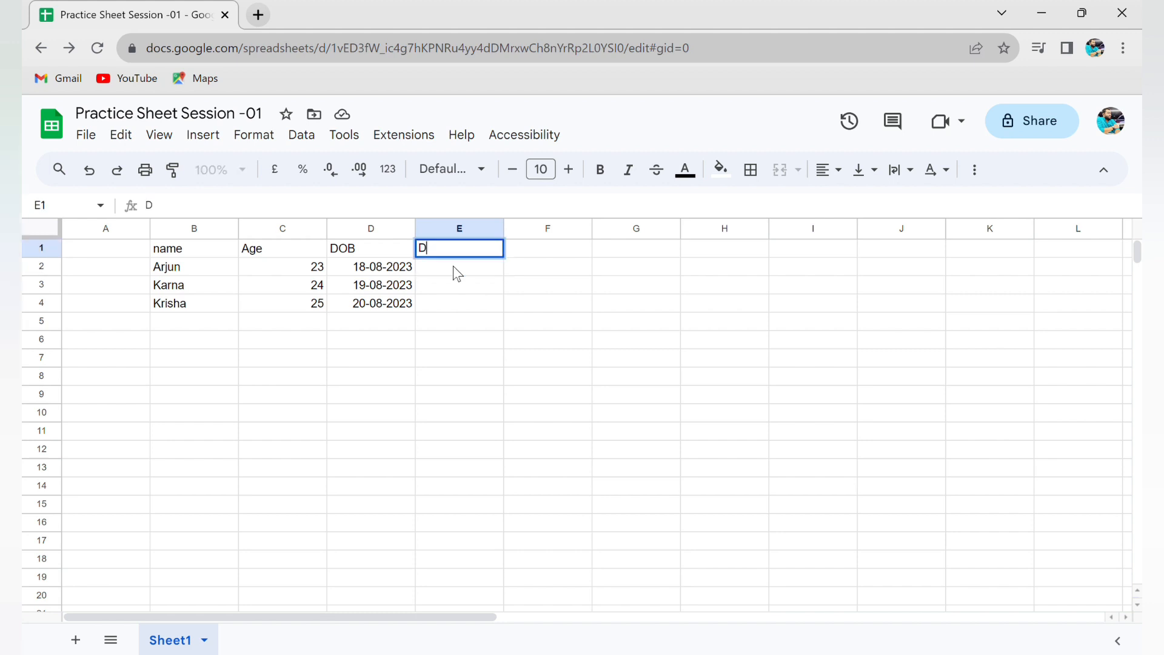
type("ate format")
key("Return")
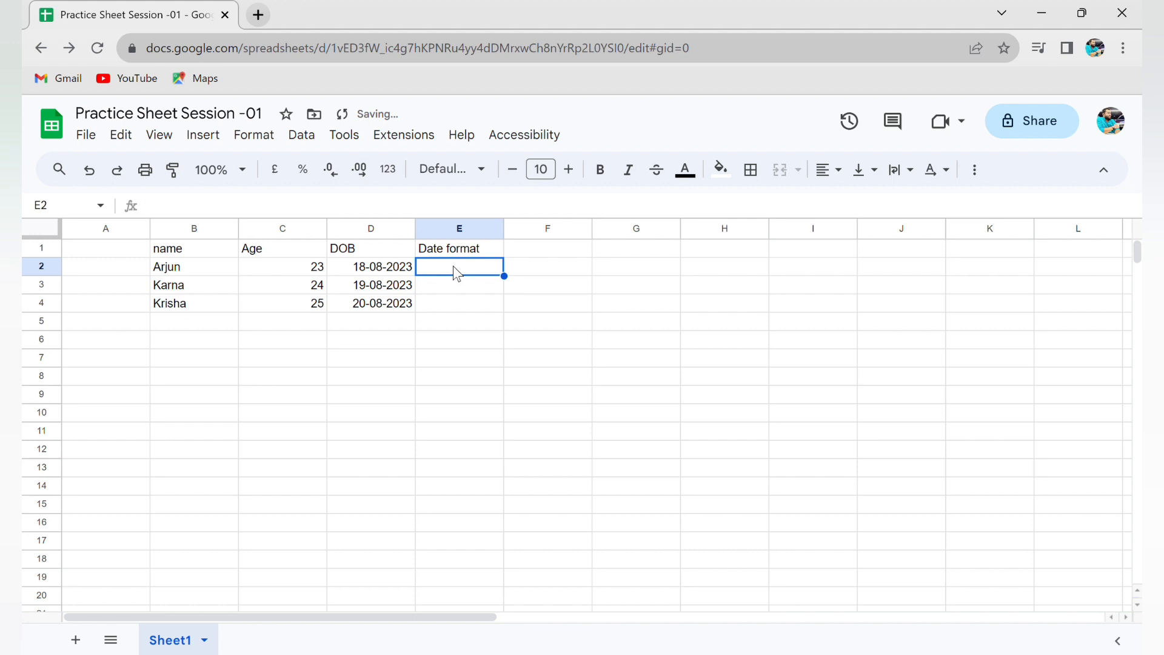
- Enter the date patterns dd/mm/yy in E2 and dd/mm/yyyy in E3
type("dd")
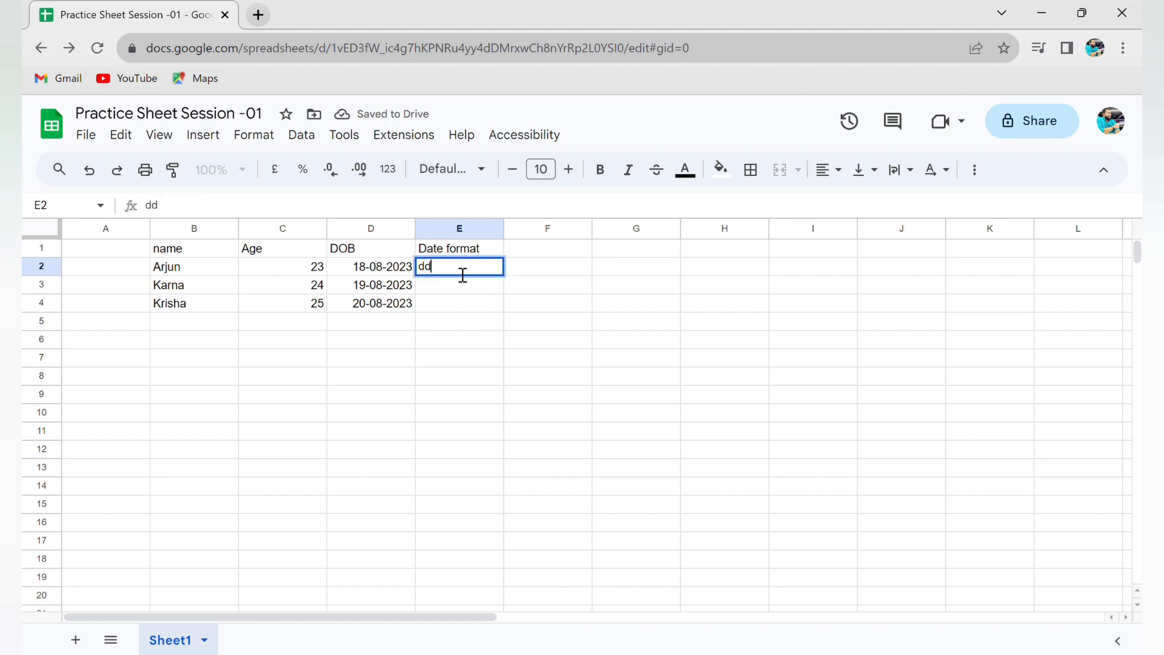
type("/mm/yy")
key("Return")
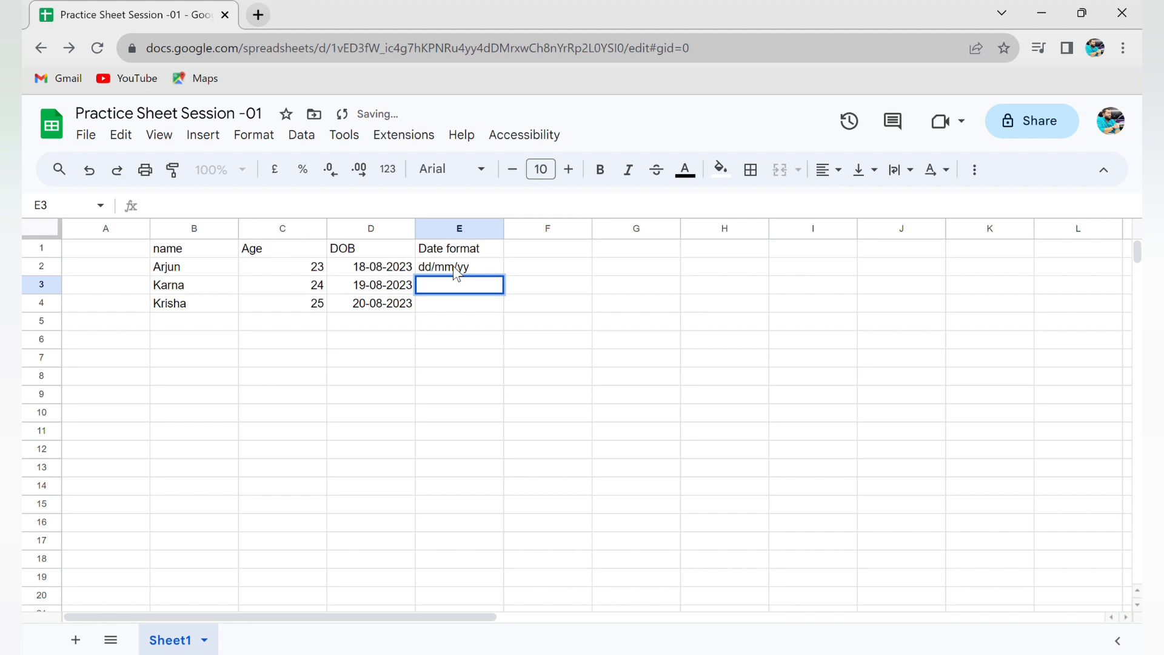
type("dd/mm")
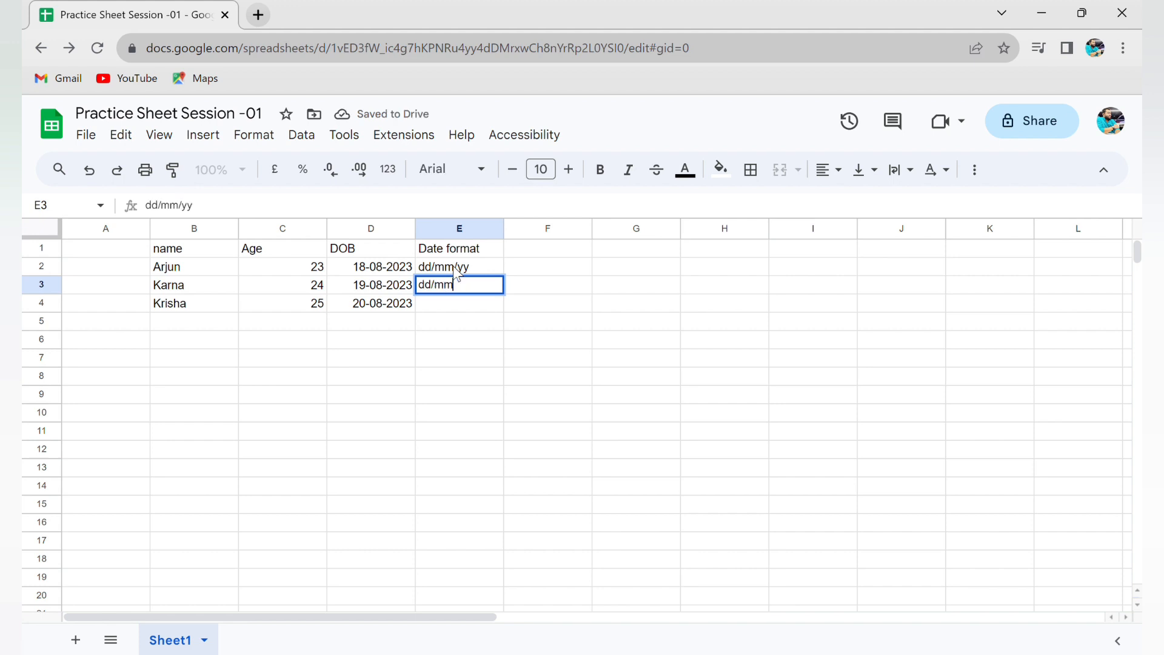
type("/yyyy")
key("Return")
- Enter the date patterns mm/dd/yyyy in E4 and yyyy/mm/dd in E5
type("dd/mm")
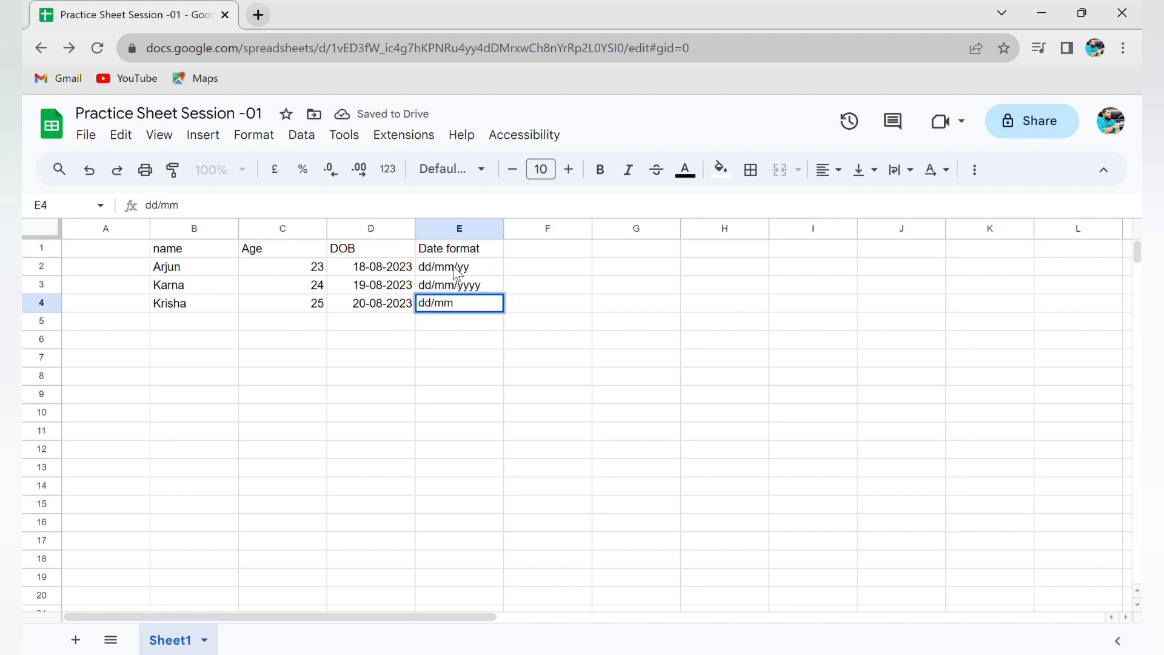
key("BackSpace")
key("BackSpace")
key("BackSpace")
key("BackSpace")
key("BackSpace")
type("mm/")
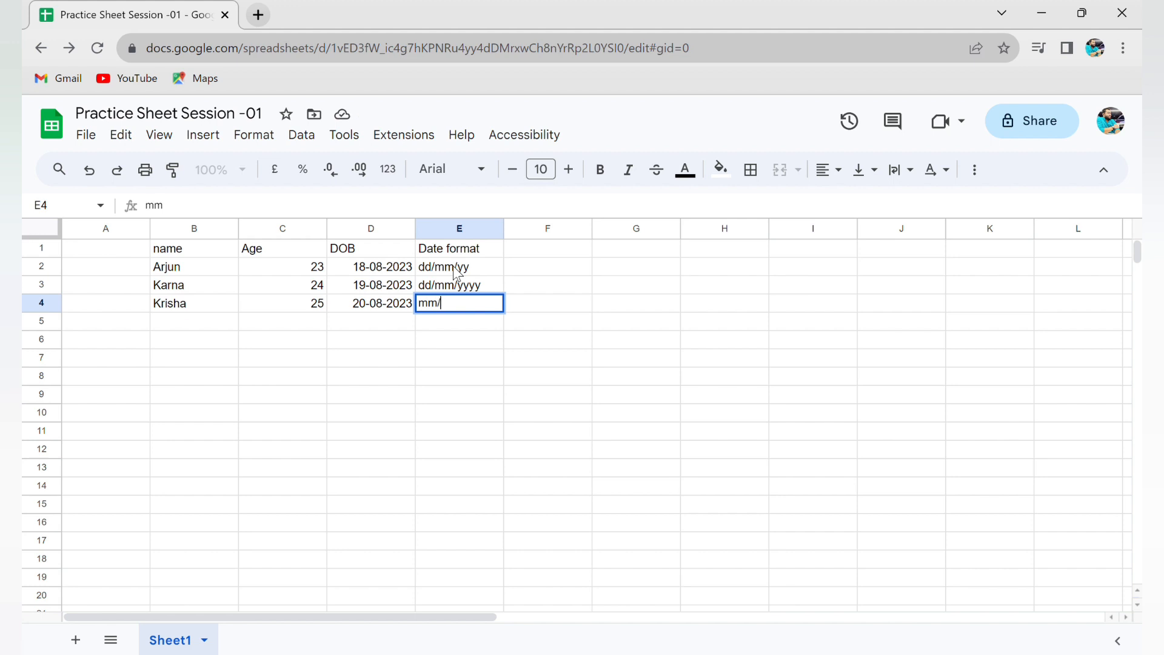
type("dd/yyyy")
key("Return")
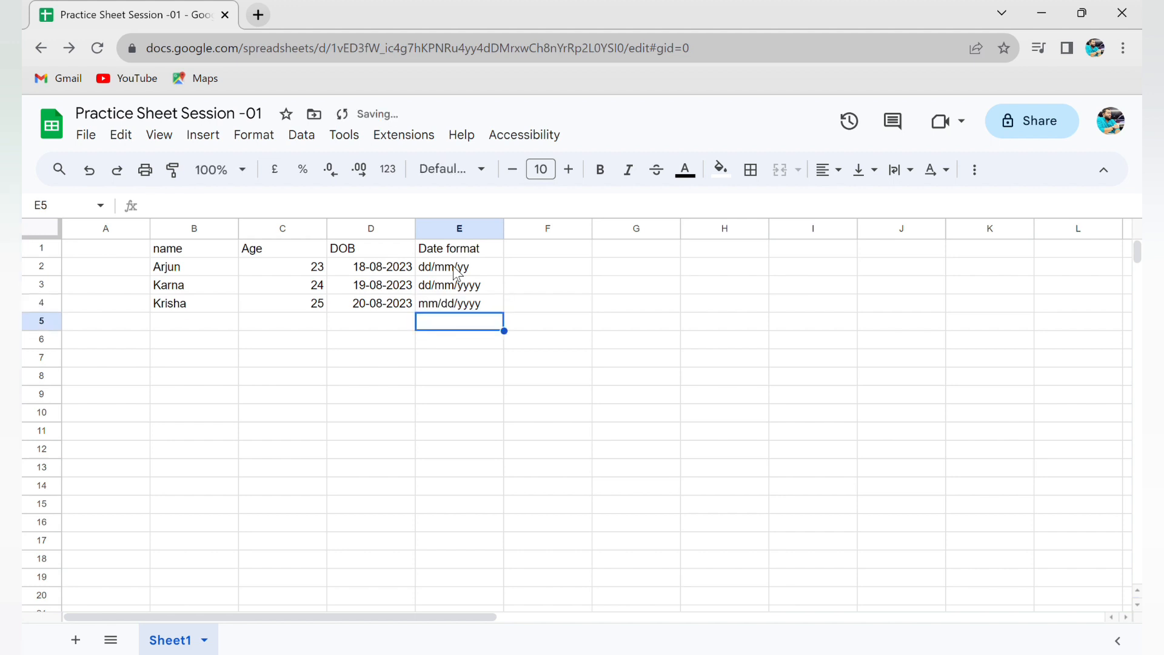
type("yyyy")
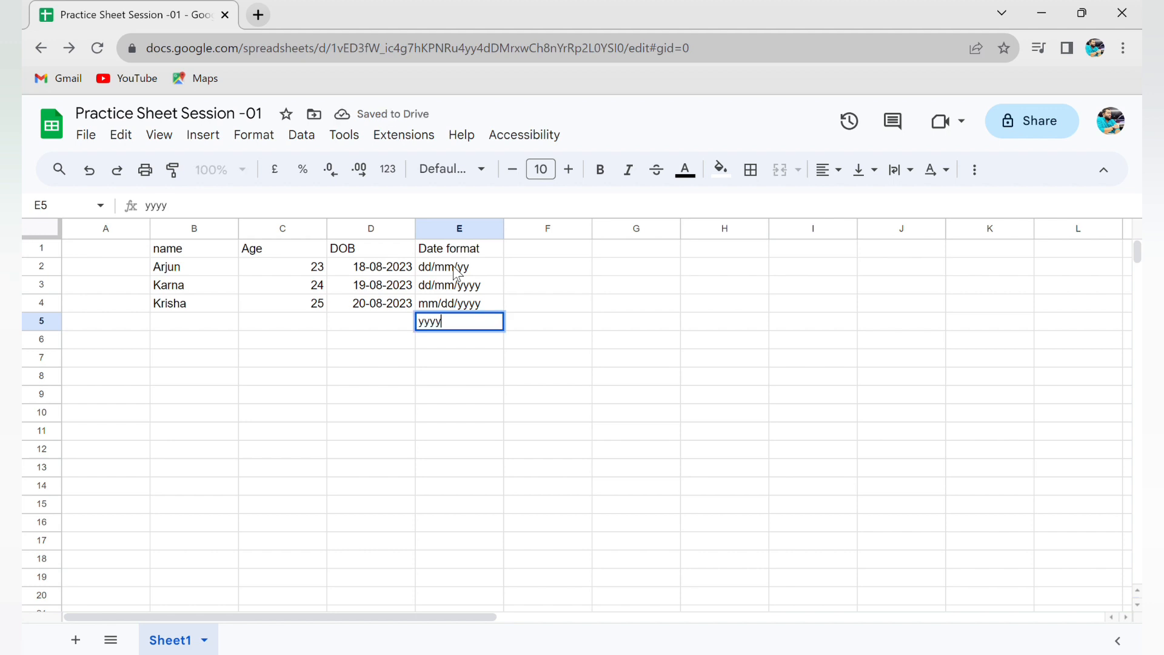
type("/mm/dd")
key("Return")
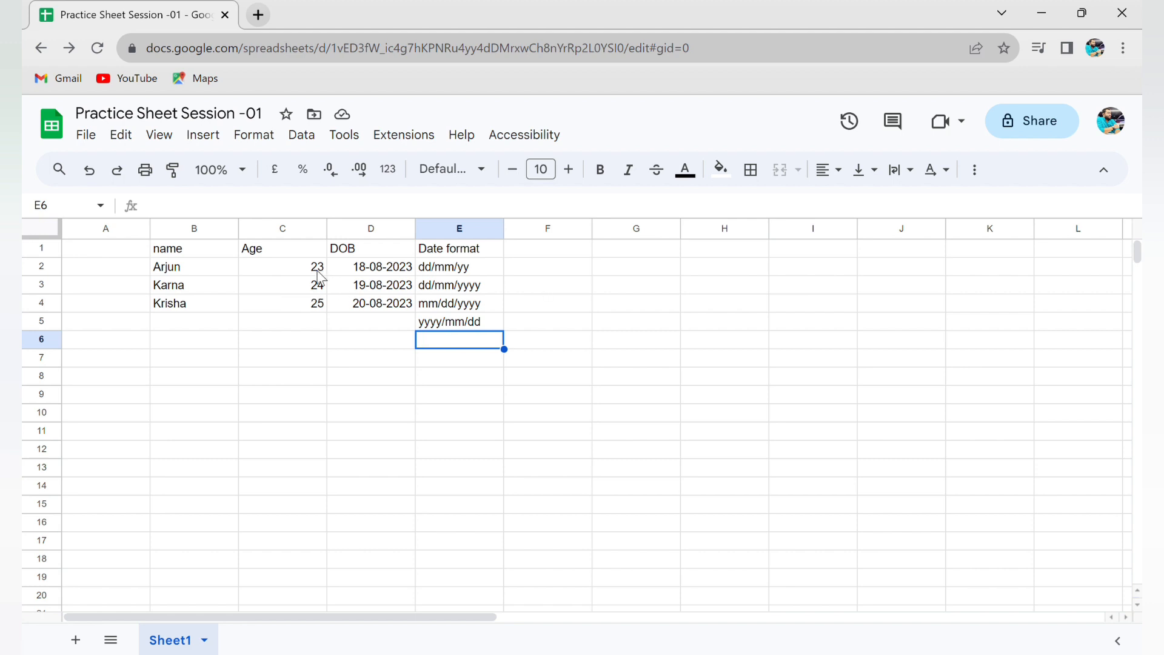
- Apply the custom number format 0.00 to the Age cells C2:C4
left_click_drag(292, 271, 297, 314)
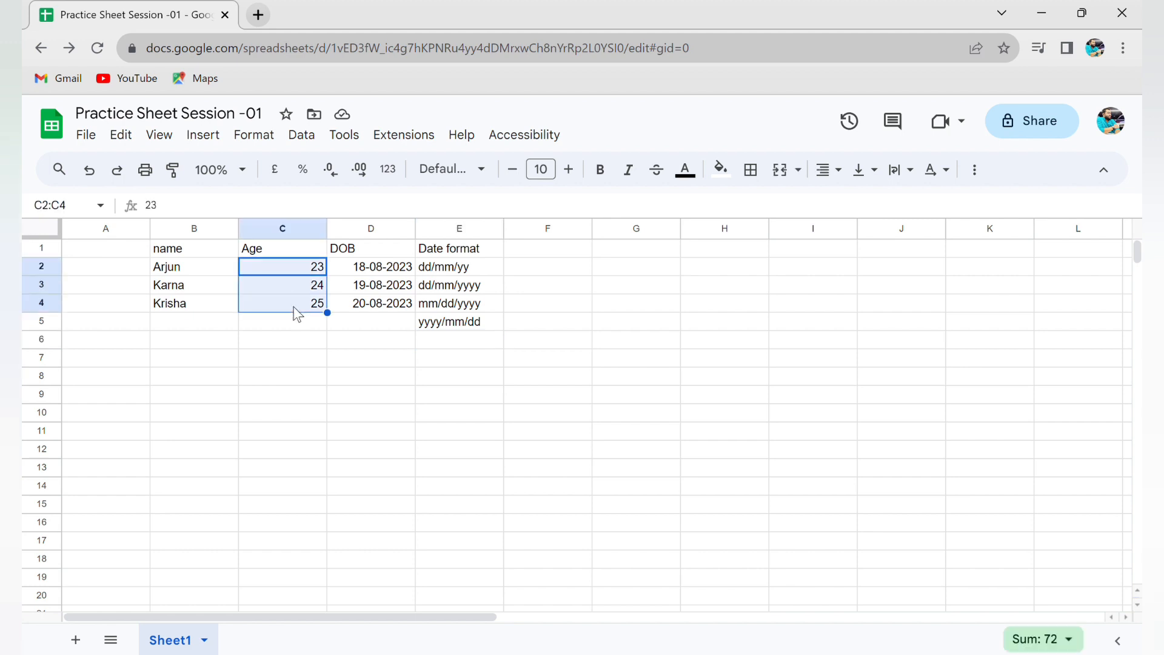
left_click(307, 274)
left_click_drag(305, 274, 300, 307)
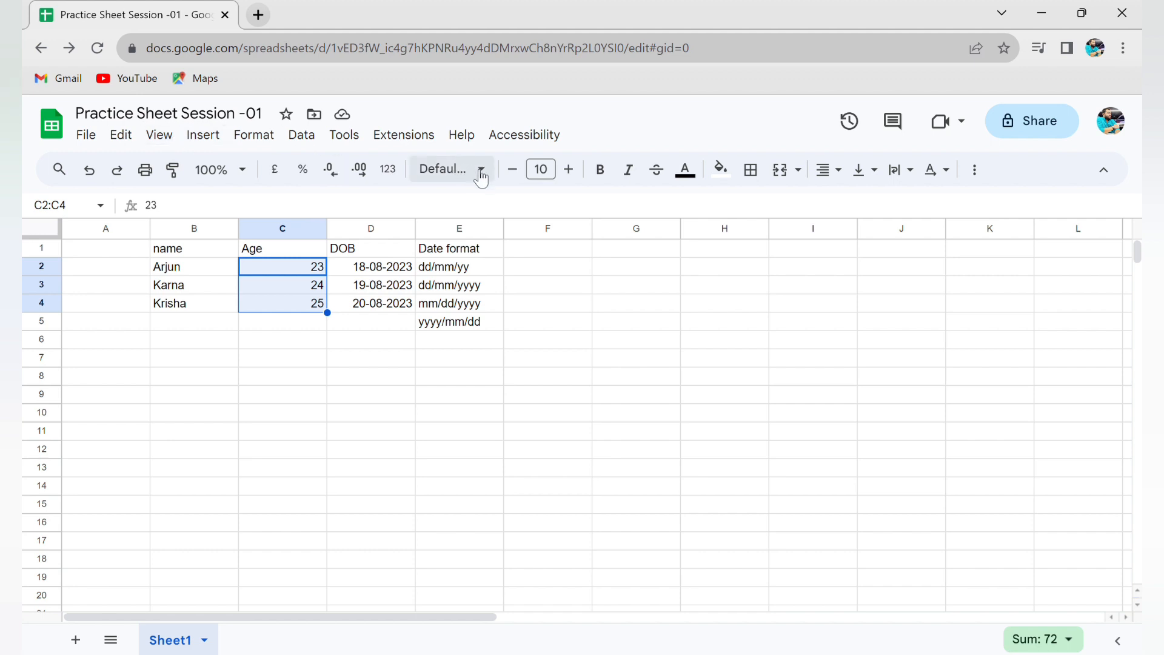
left_click(266, 136)
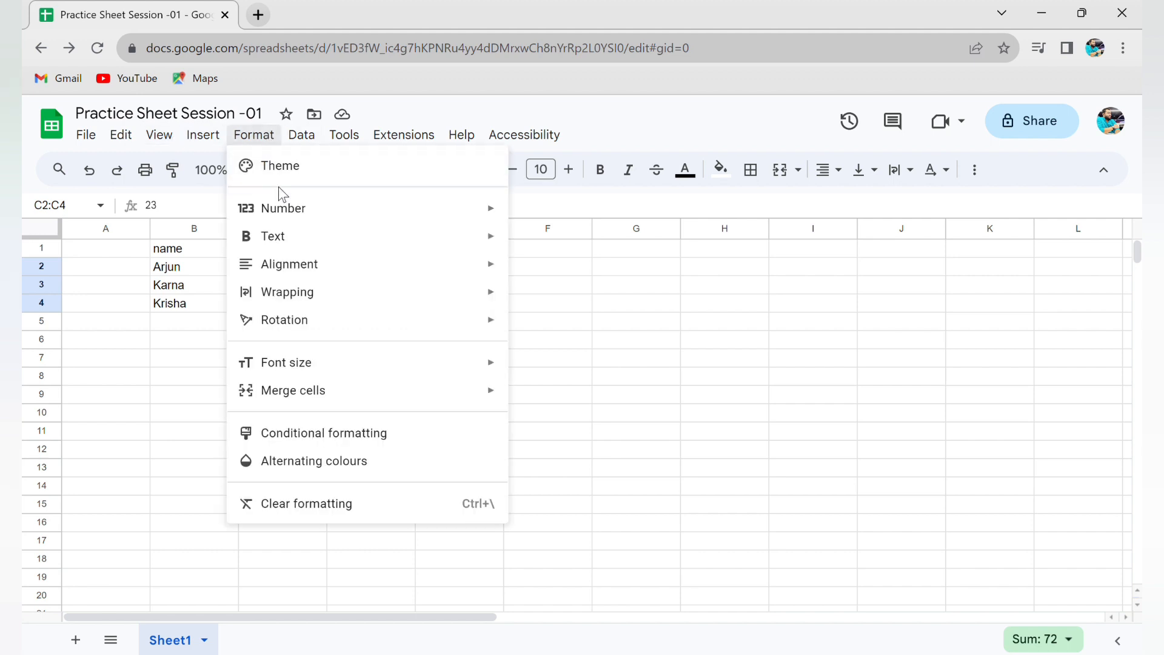
mouse_move(288, 215)
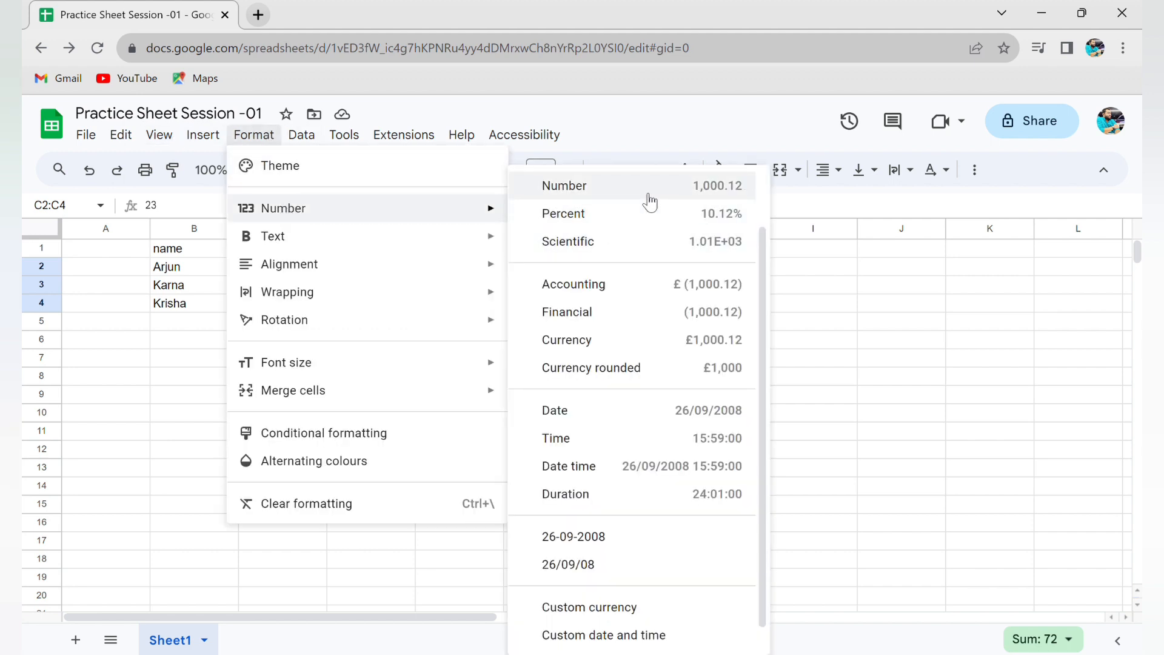
scroll(625, 603, "down", 1)
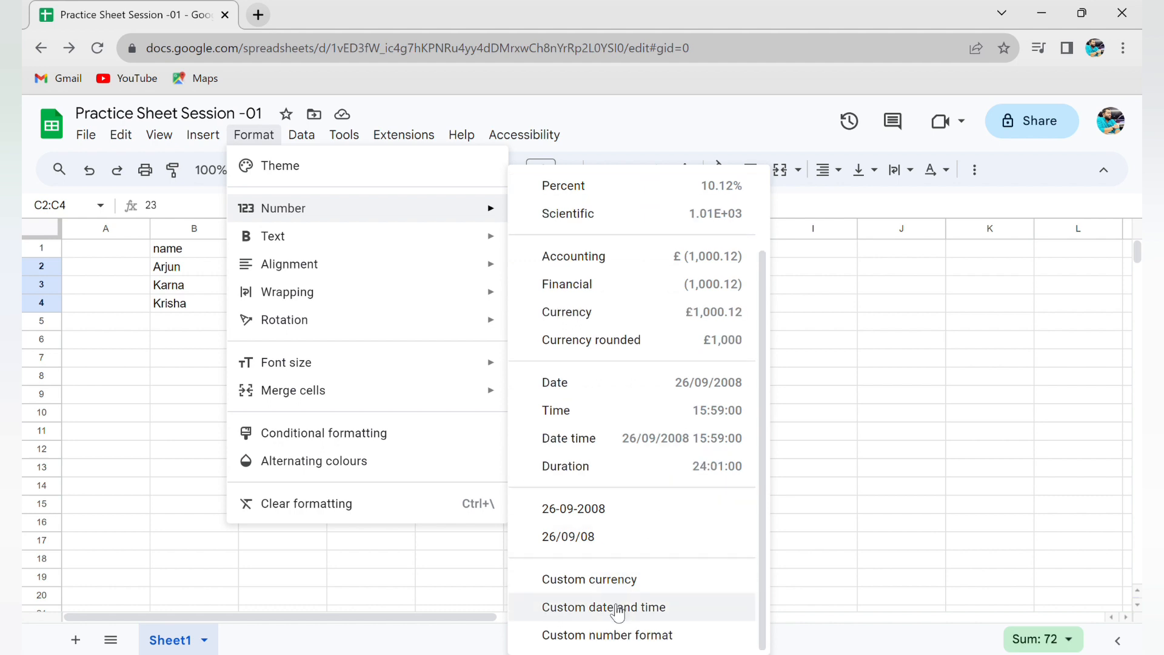
left_click(610, 634)
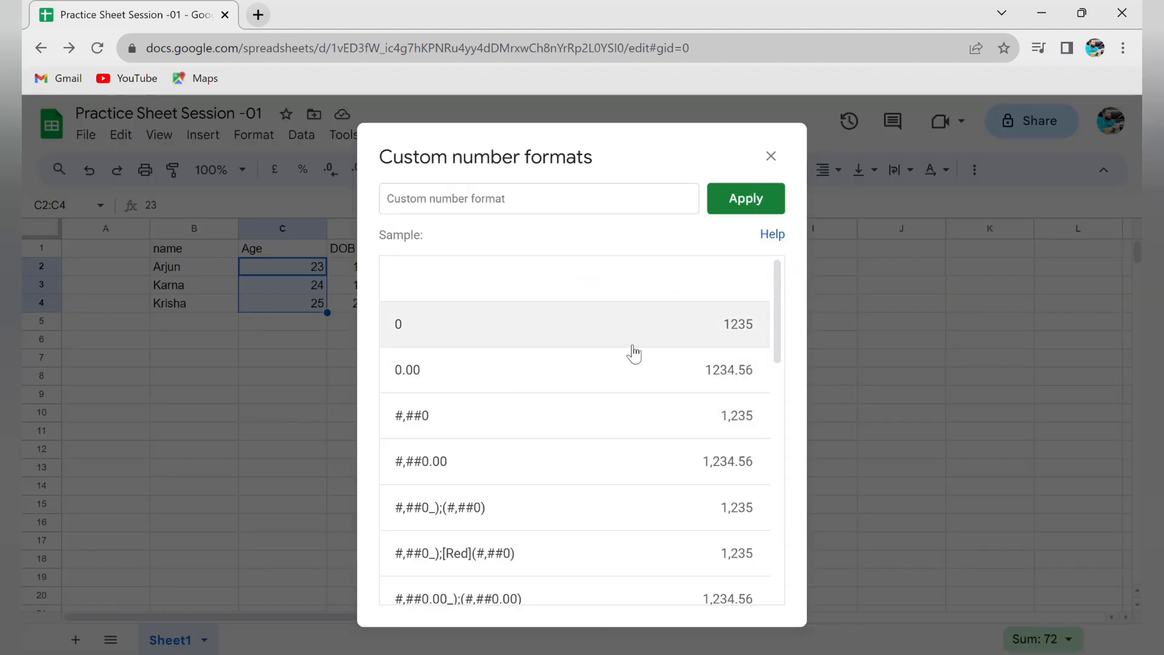
scroll(567, 483, "down", 10)
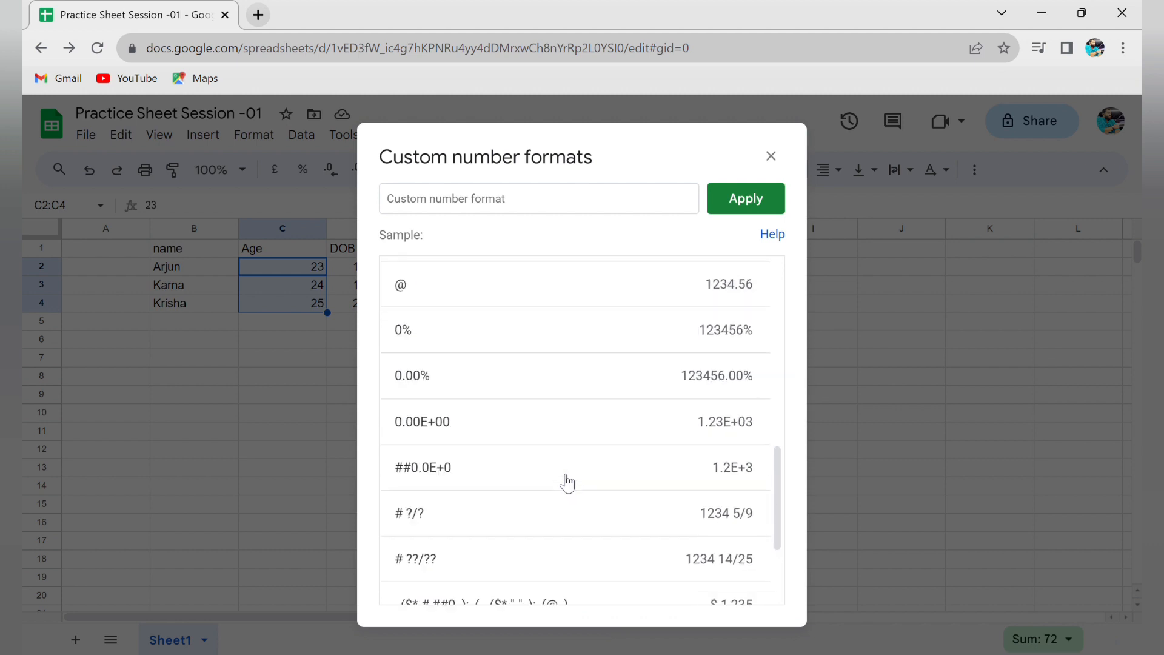
scroll(567, 483, "up", 5)
scroll(567, 483, "up", 5)
left_click(467, 371)
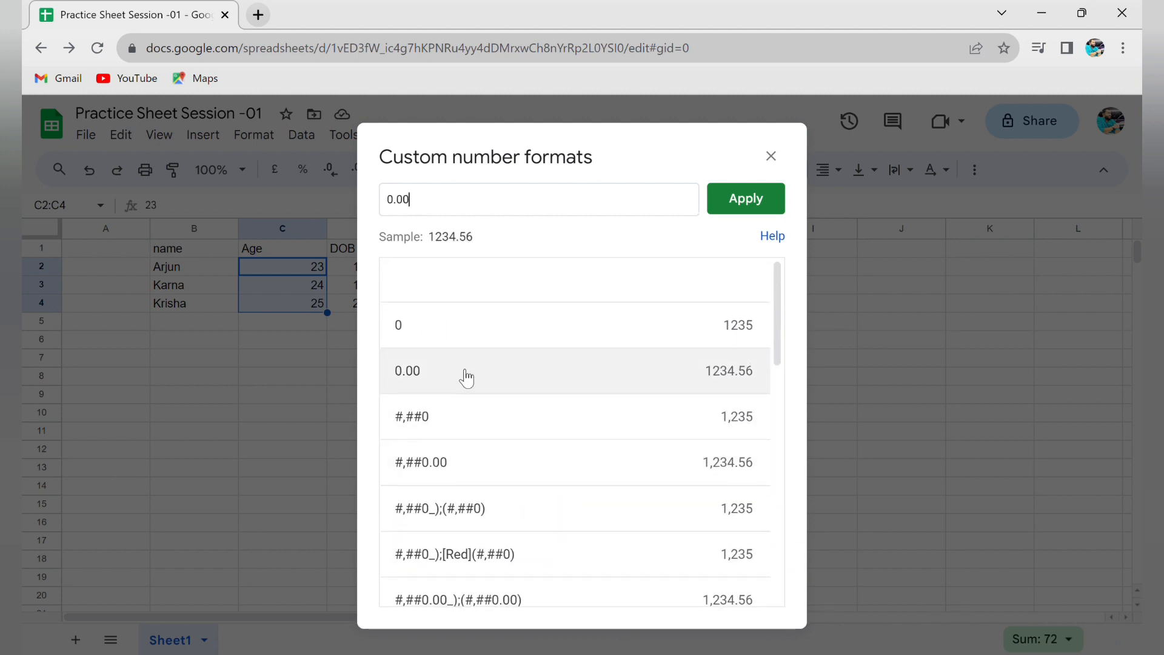
left_click(745, 206)
- Examine the Age cells C2:C4 one by one, comparing each displayed number with its stored value
left_click(313, 305)
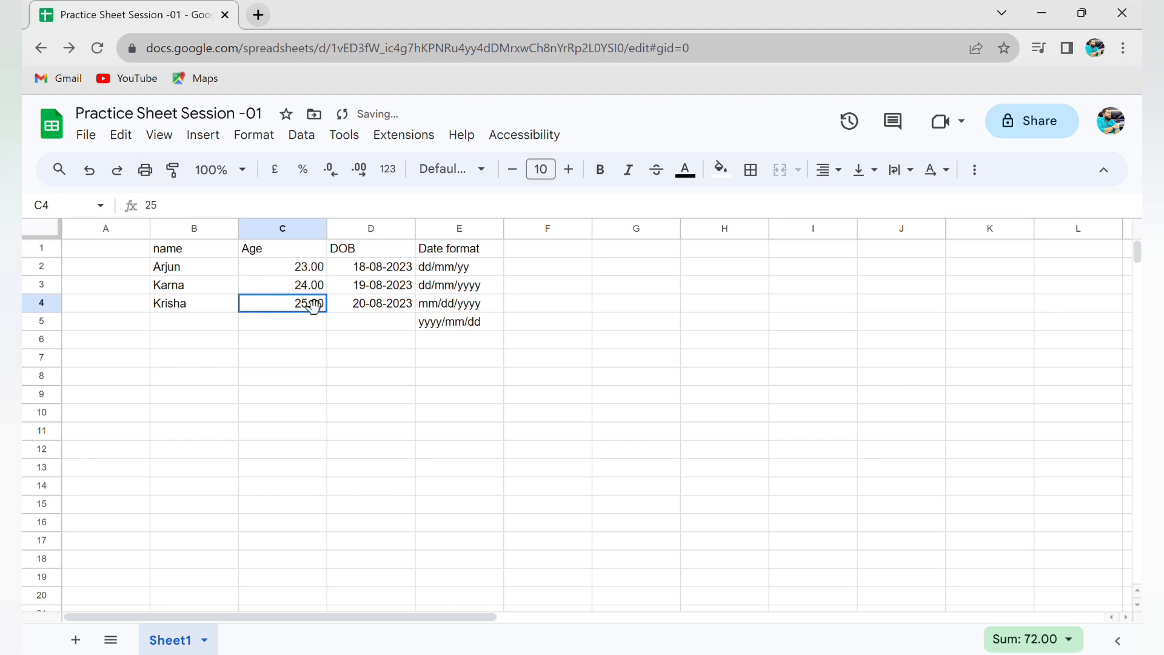
key("Up")
key("Up")
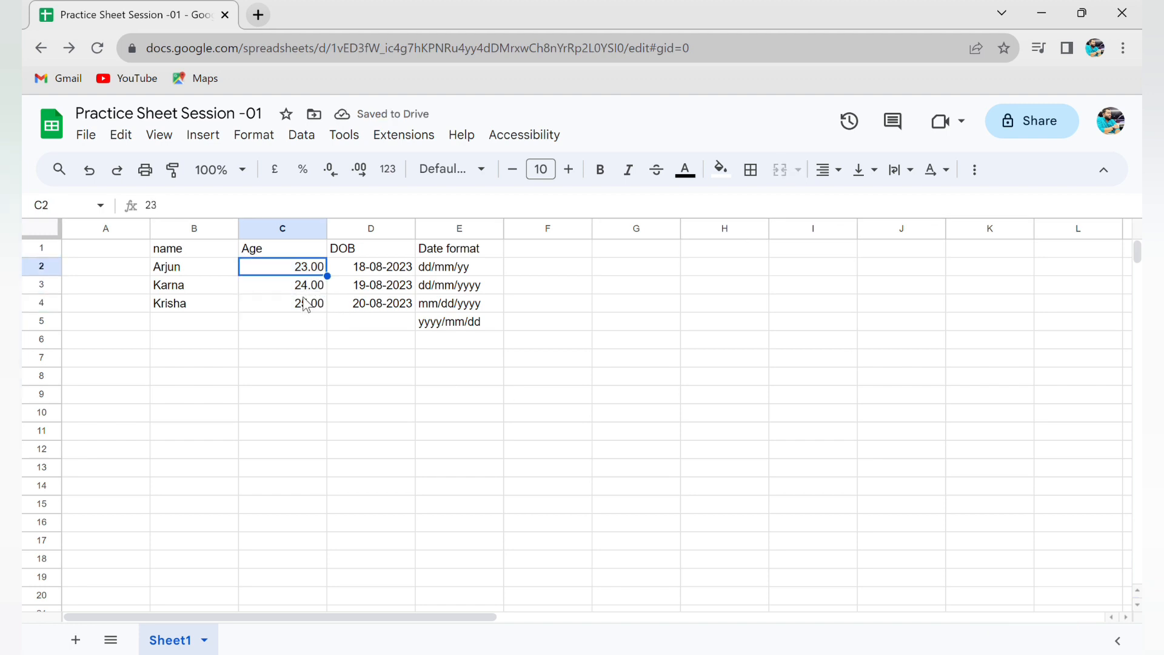
key("Down")
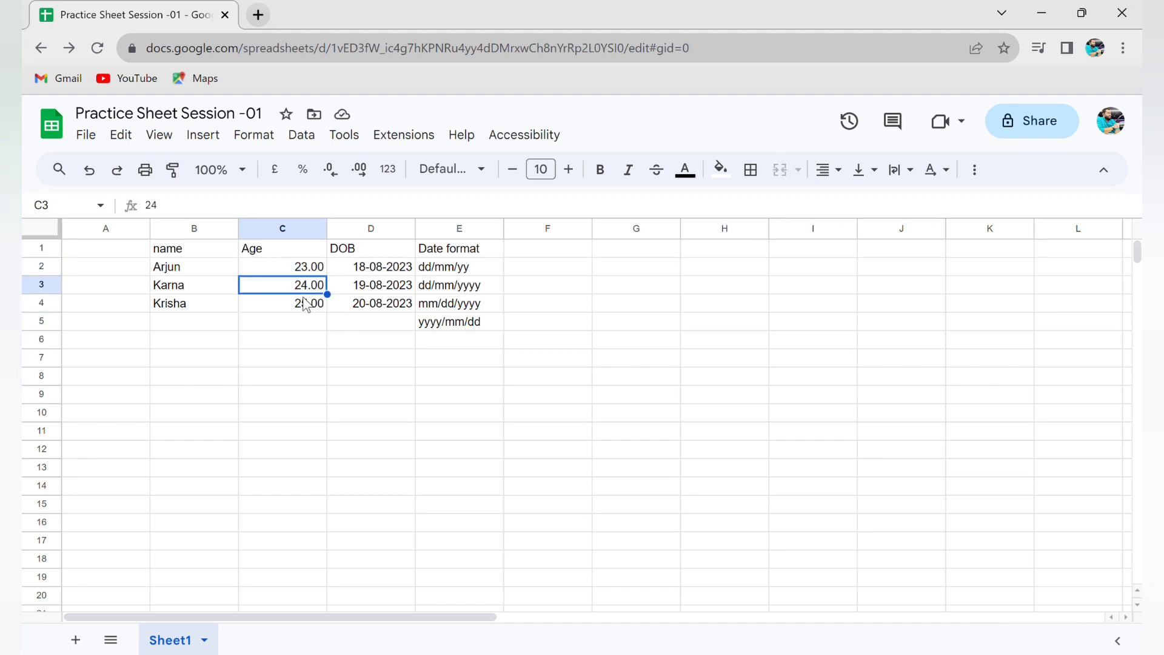
key("Down")
key("Up")
key("Up")
key("Up")
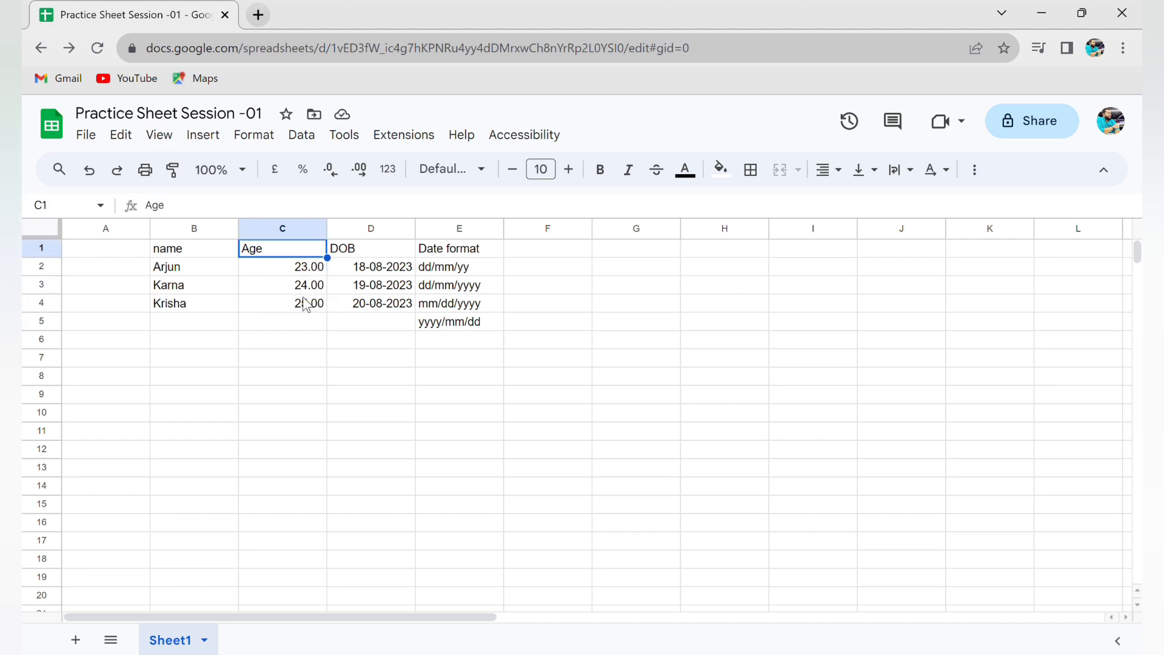
key("Down")
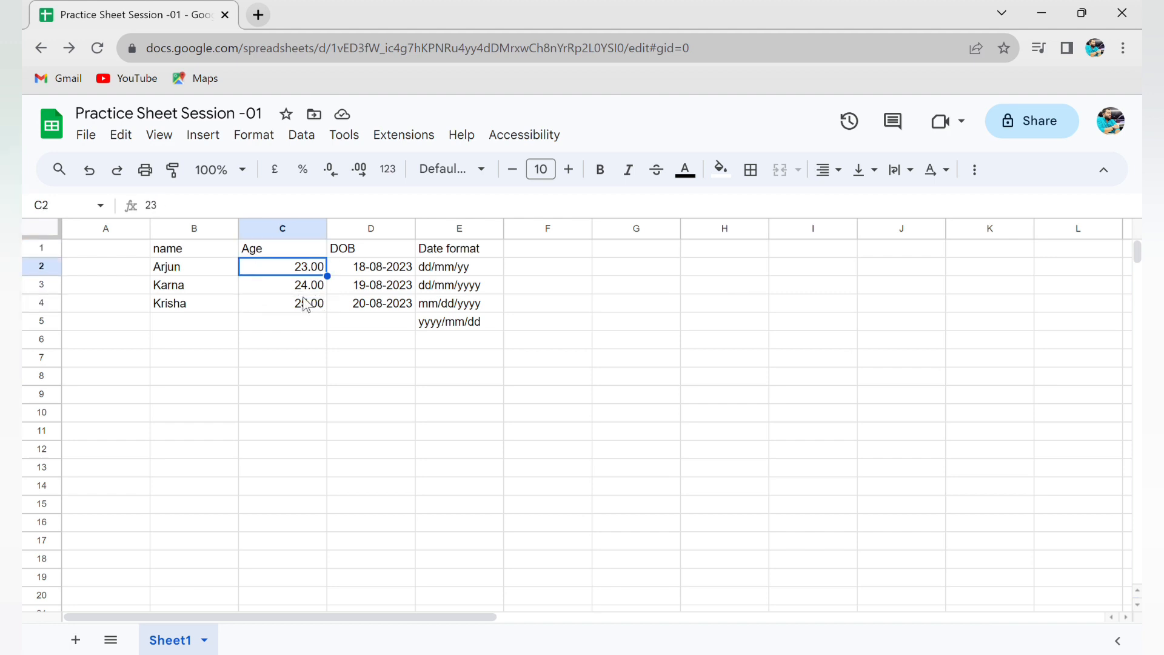
key("Up")
key("Down")
key("Down")
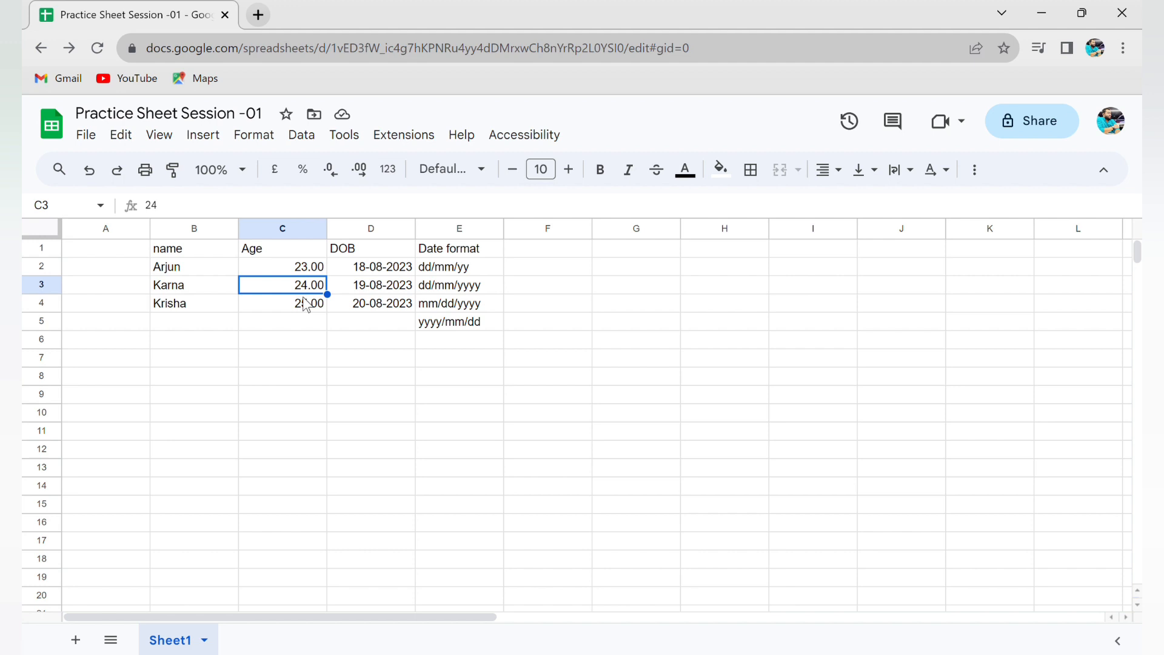
key("Down")
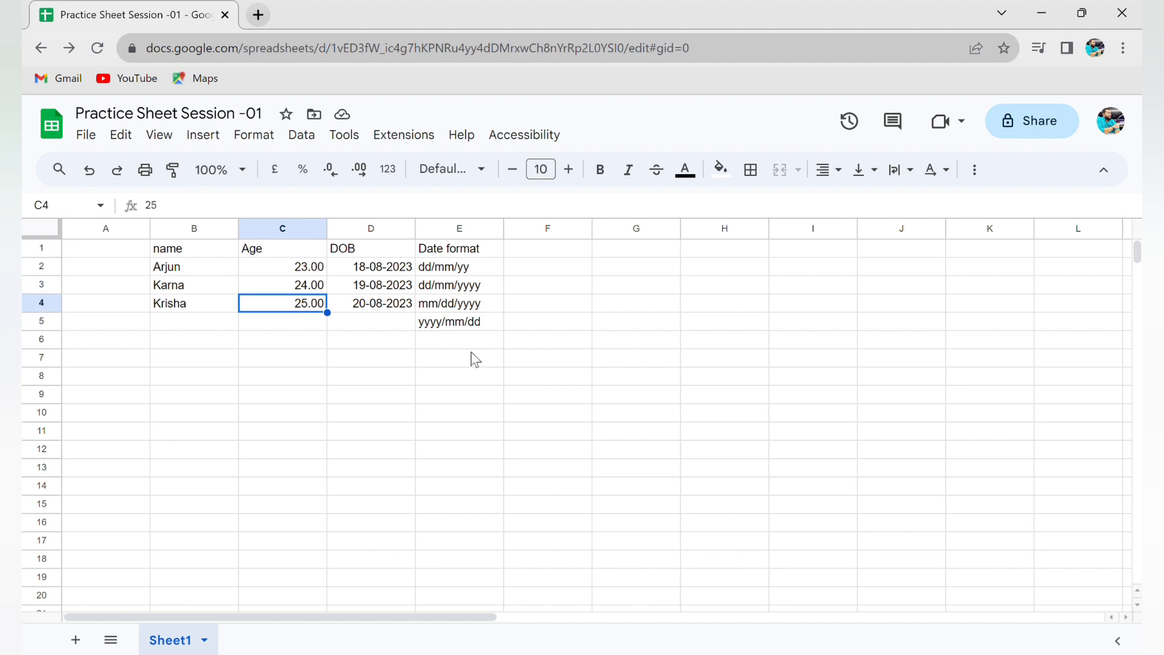
- Undo the custom number format on the Age cells and check them again
left_click(282, 255)
left_click(286, 309)
key("ctrl+z")
left_click(304, 270)
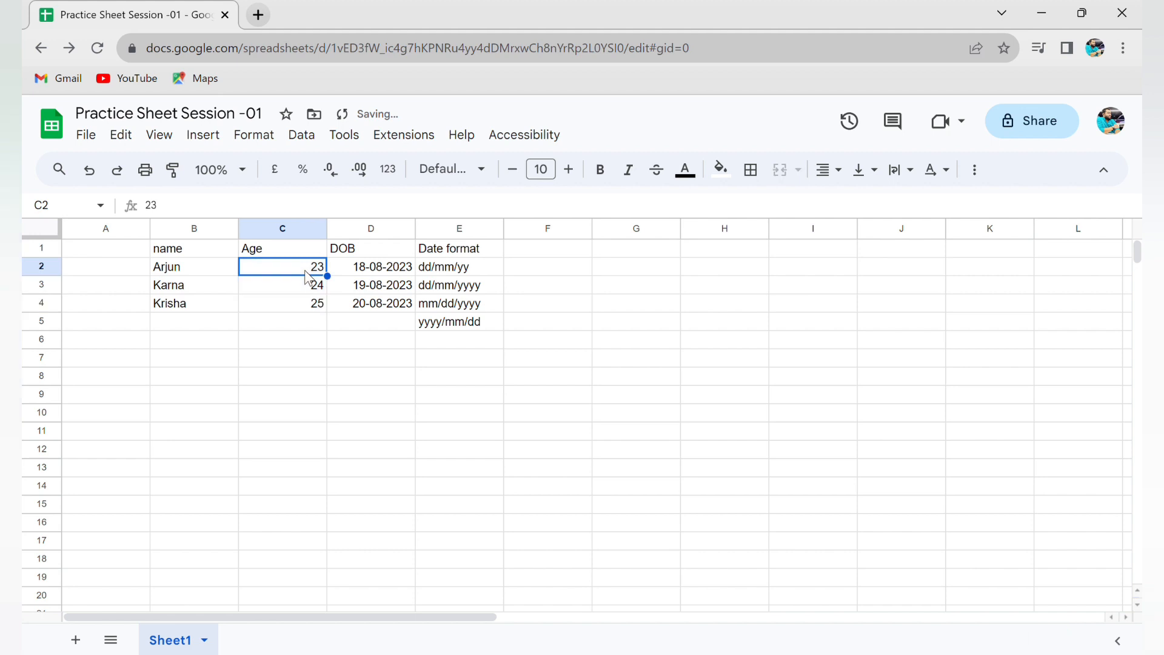
key("Down")
key("Down")
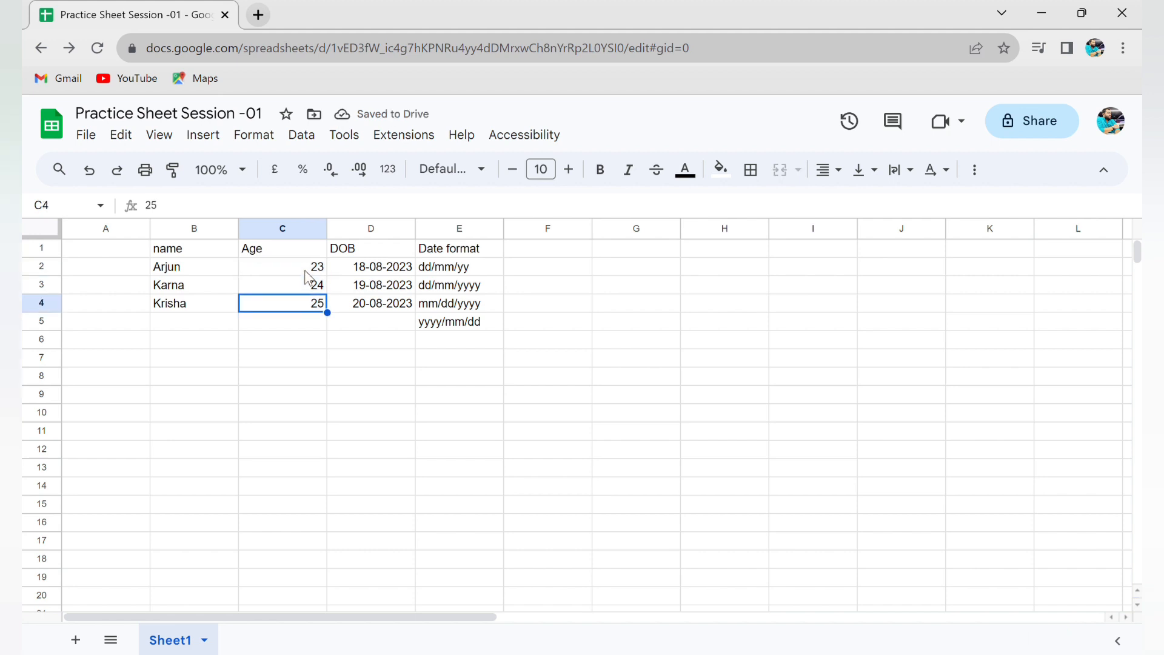
key("Up")
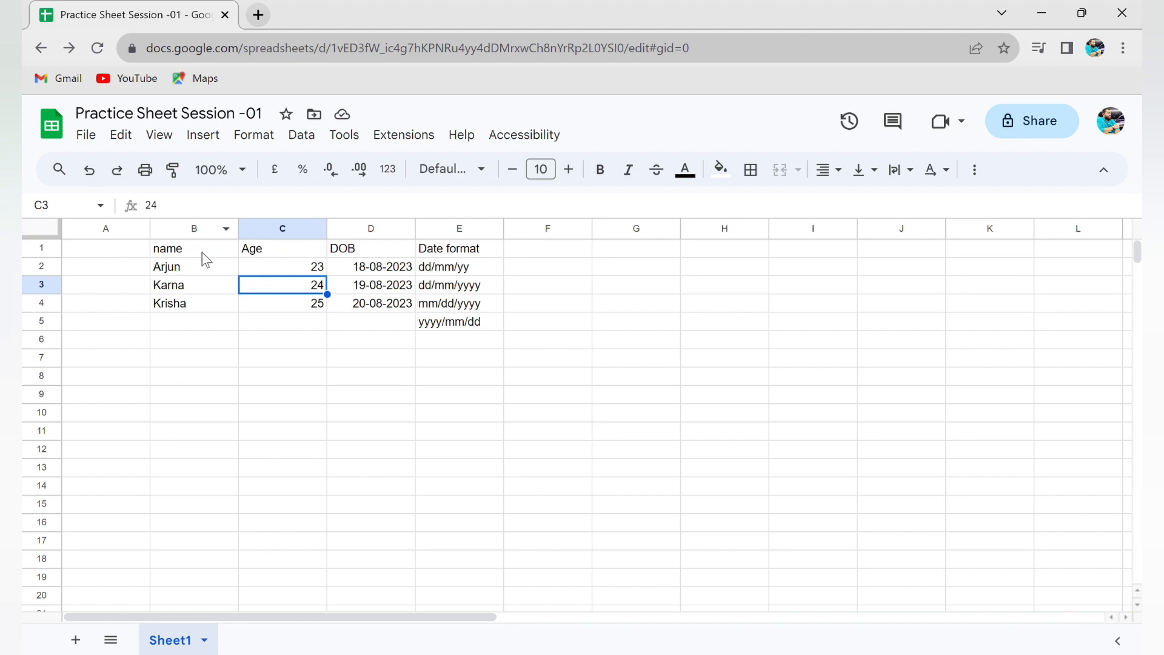
- Widen the name column B and the Date format column E well beyond their contents
left_click(193, 271)
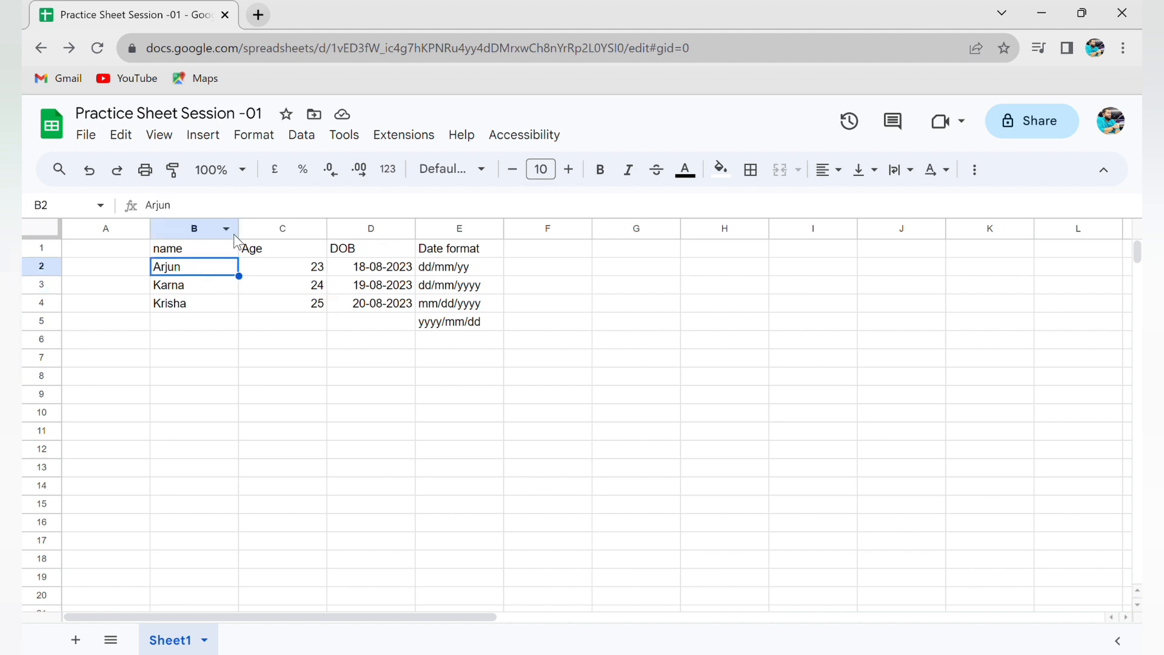
left_click_drag(238, 228, 407, 228)
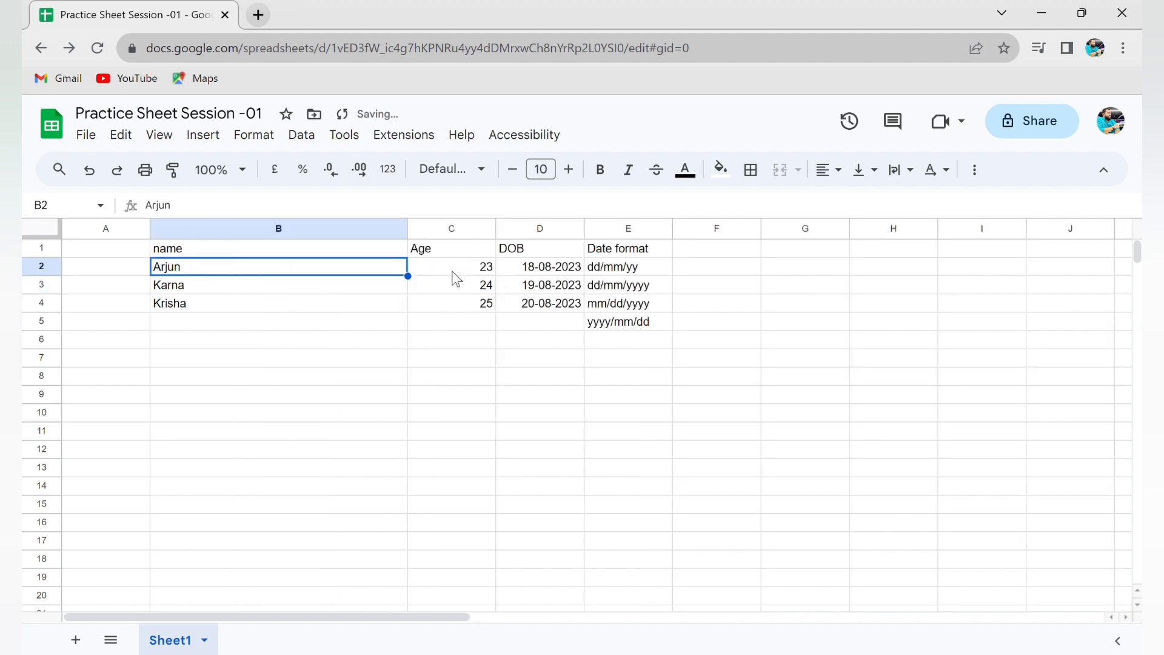
left_click(317, 322)
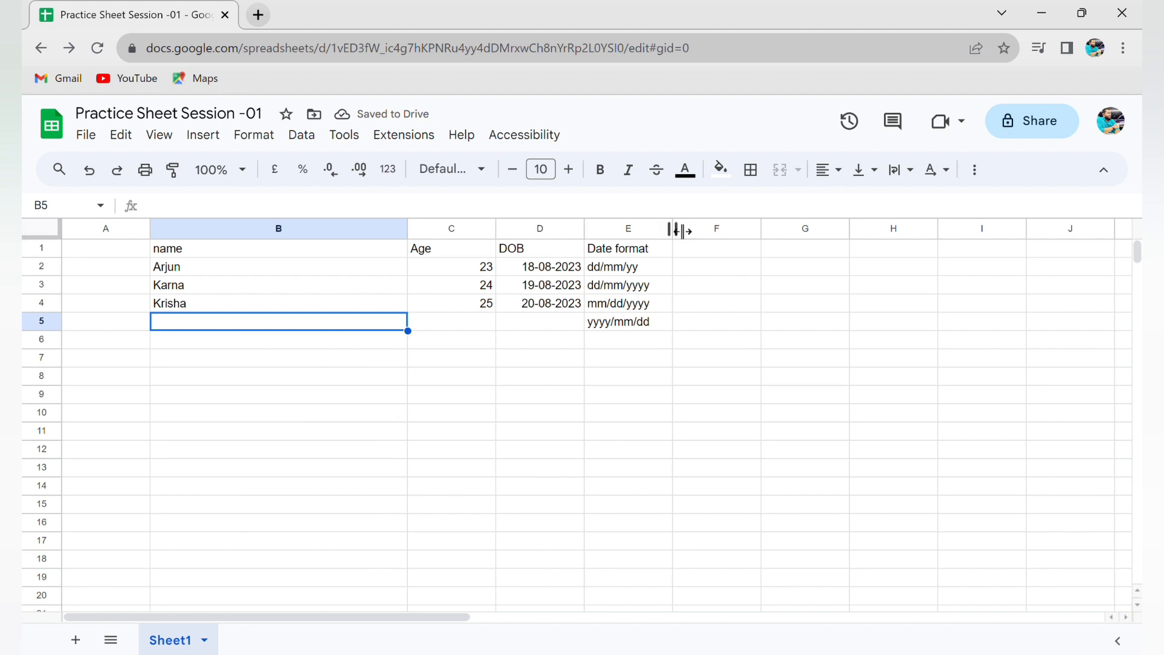
left_click_drag(672, 229, 835, 230)
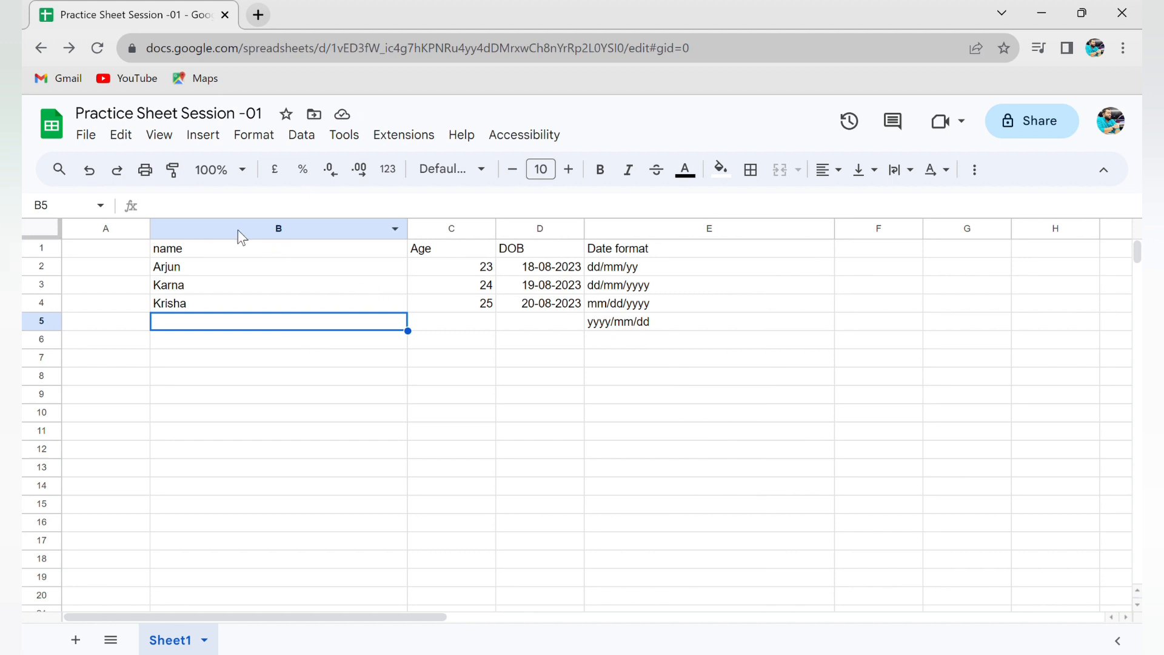
left_click_drag(260, 233, 736, 250)
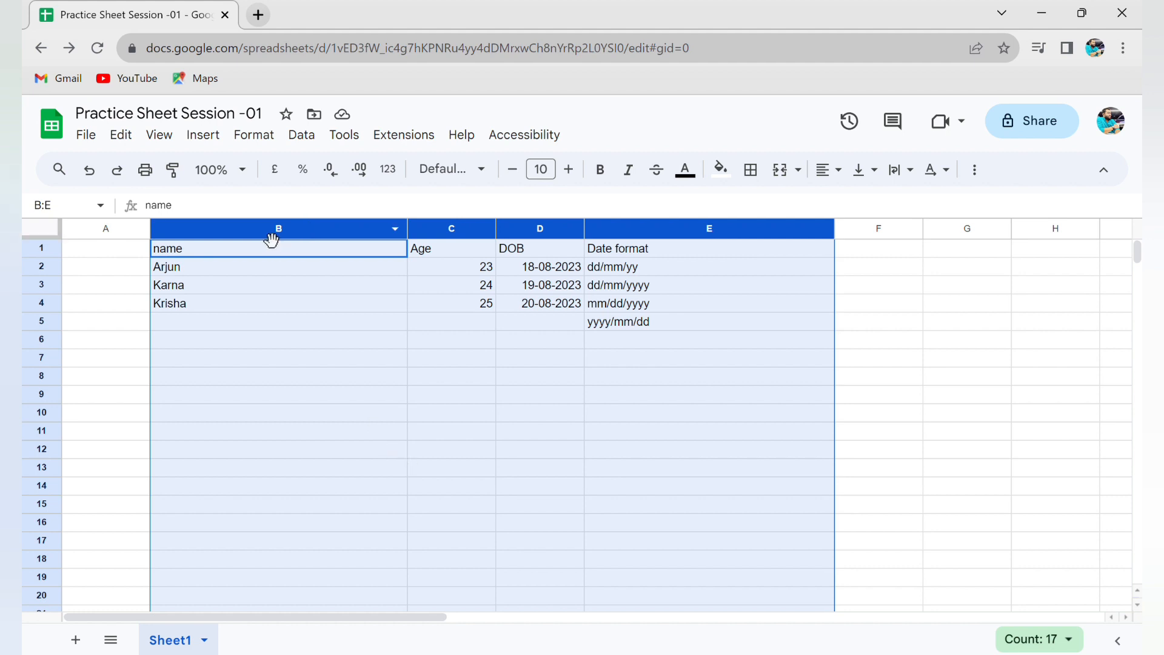
left_click(426, 347)
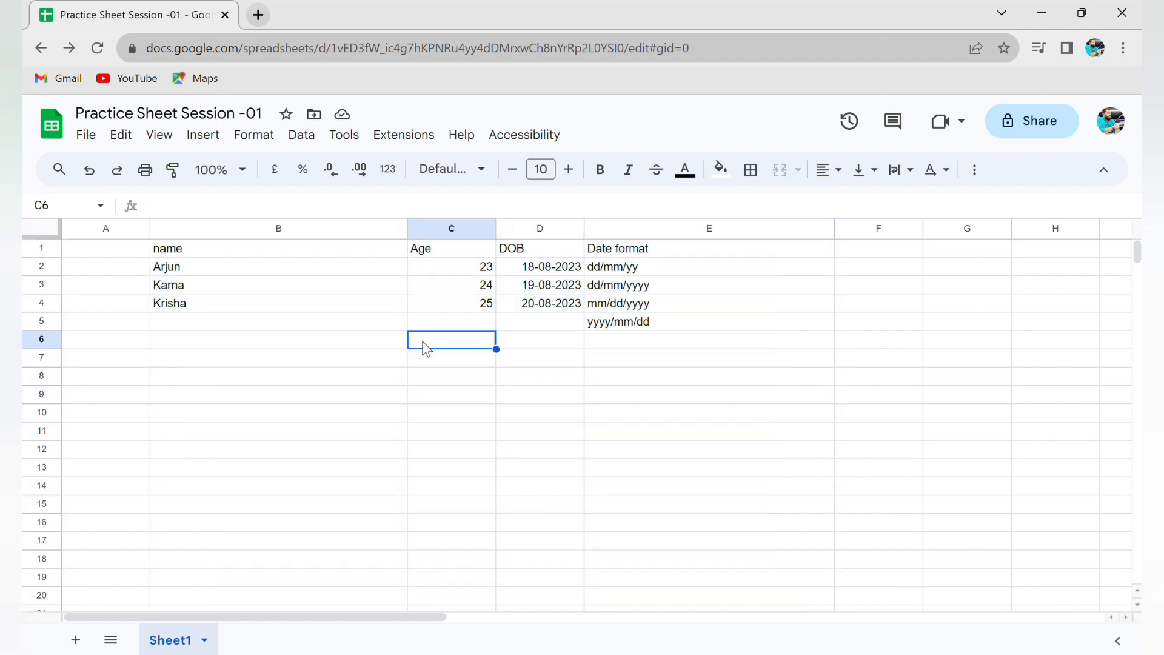
- Manually narrow the name column B, then adjust the widths of the Age and DOB columns C and D
left_click(411, 234)
left_click_drag(410, 233, 209, 232)
left_click_drag(302, 234, 274, 234)
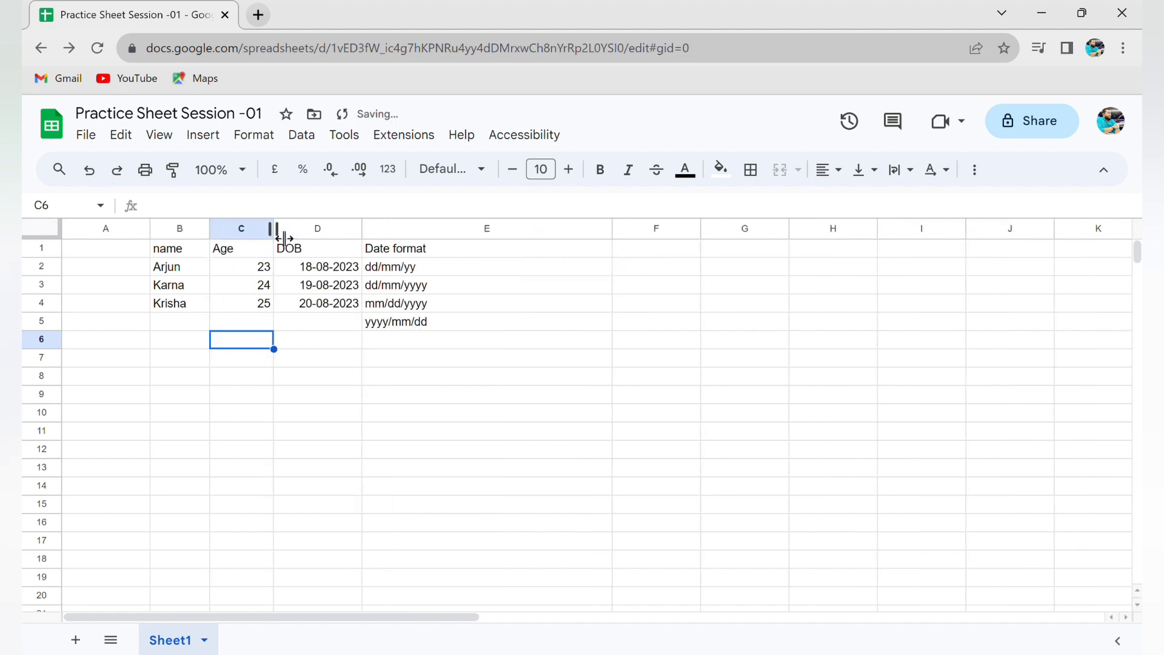
left_click_drag(364, 231, 380, 231)
left_click_drag(274, 229, 314, 229)
left_click_drag(175, 235, 510, 244)
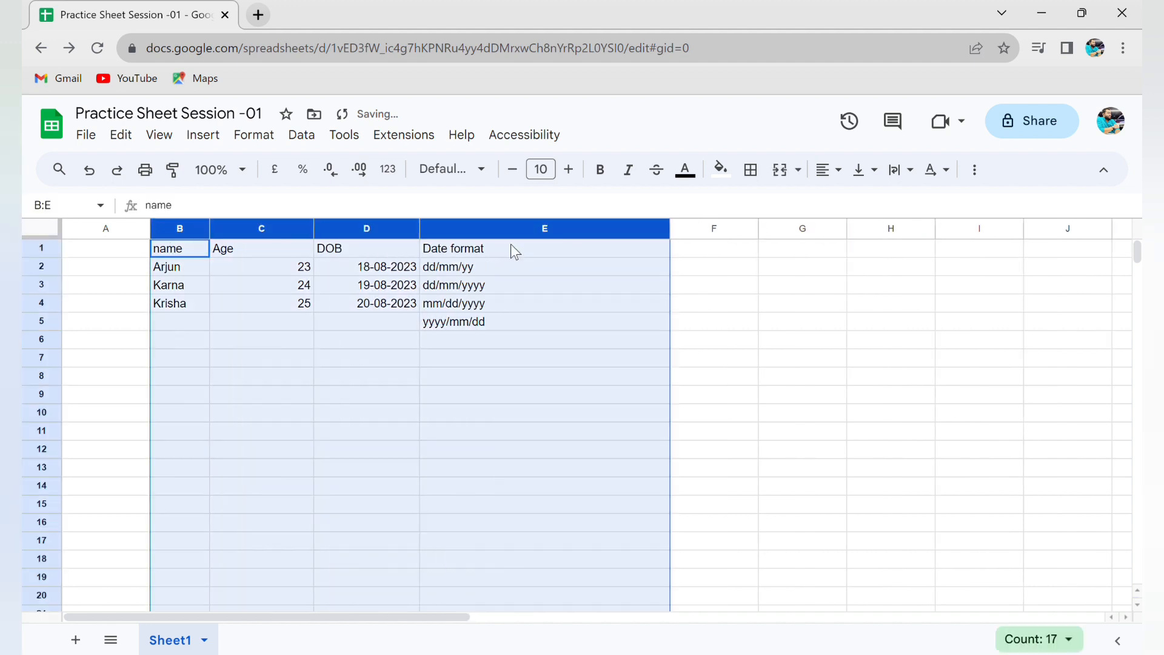
left_click(303, 399)
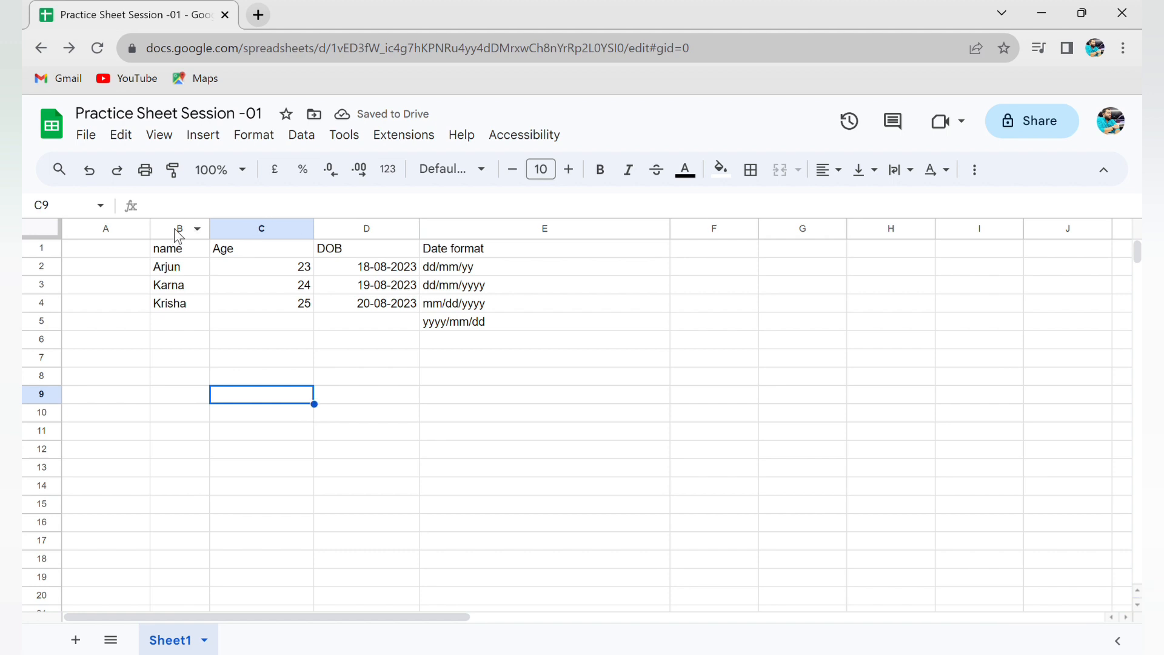
left_click_drag(178, 235, 576, 228)
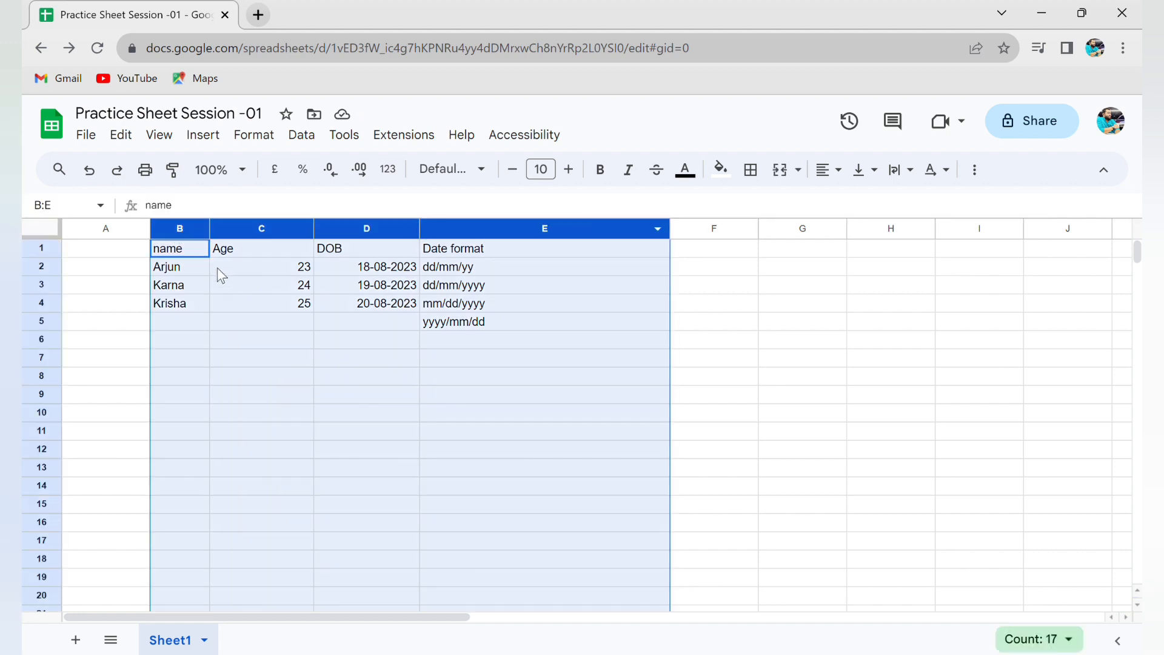
left_click(207, 282)
- Auto-fit the widths of columns B through E together to their contents
left_click(192, 229)
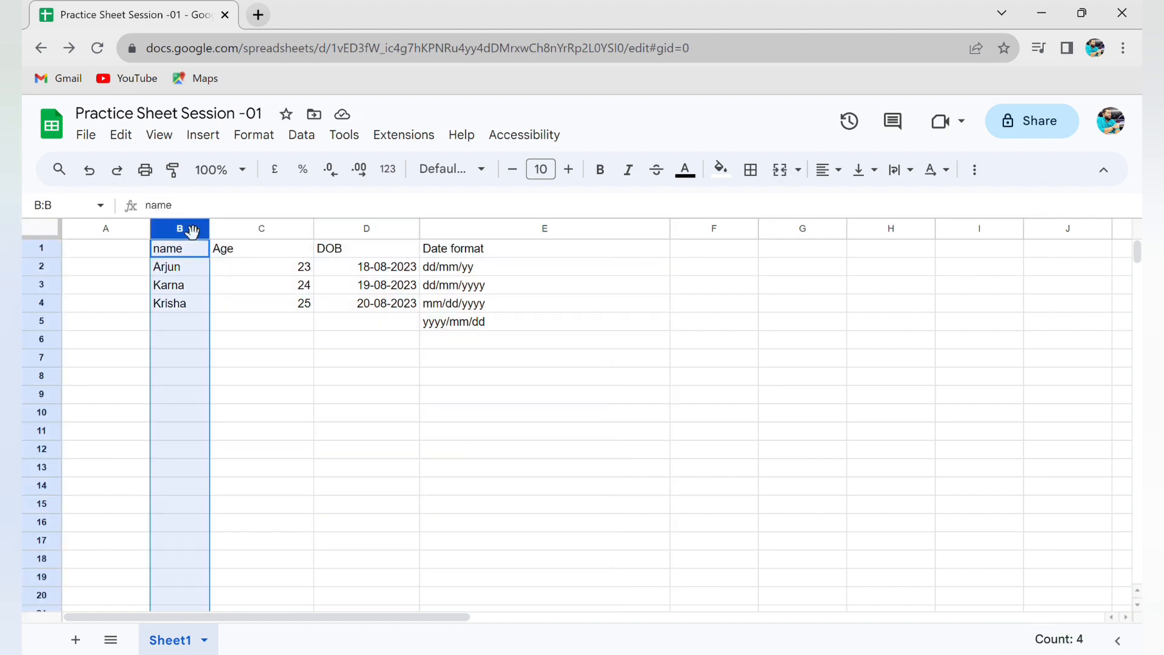
key("shift+Right")
key("shift+Right")
key("shift+Right")
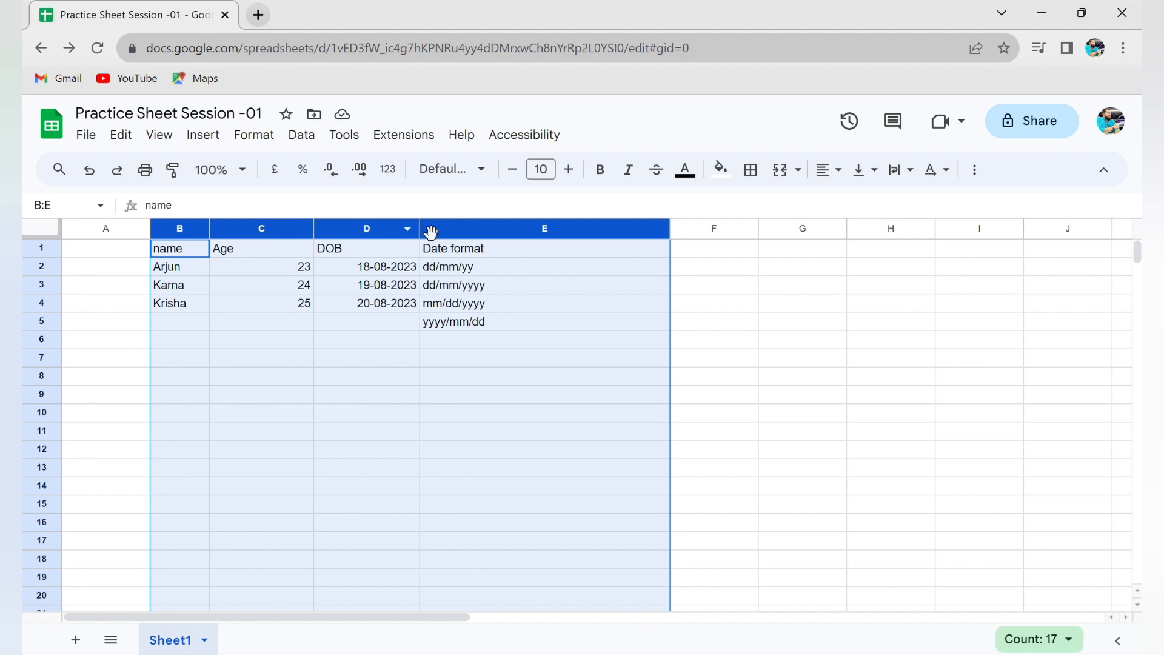
double_click(322, 230)
left_click(315, 321)
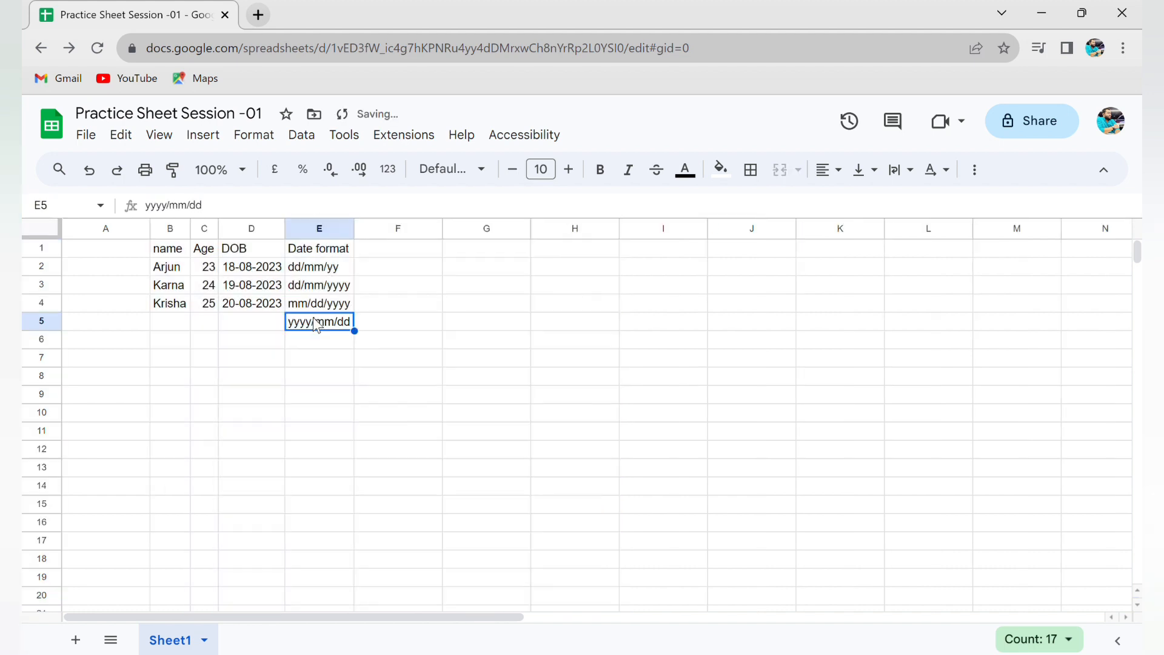
left_click_drag(171, 229, 319, 229)
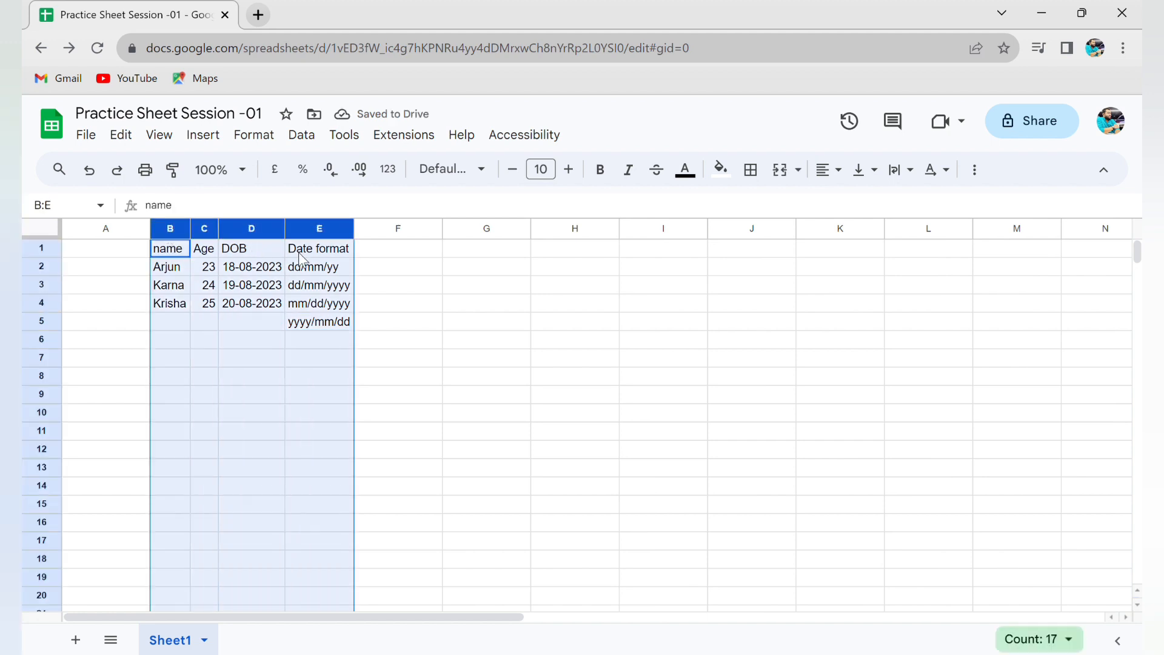
left_click(324, 318)
key("Up")
key("Down")
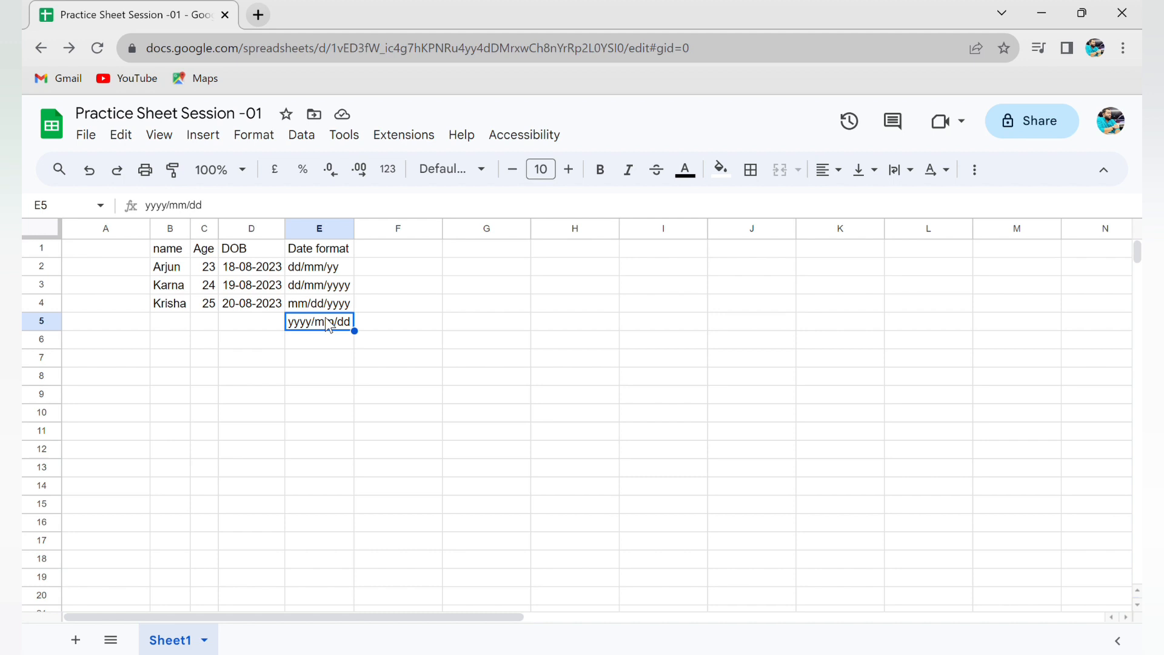
key("Up")
key("Up")
key("Up")
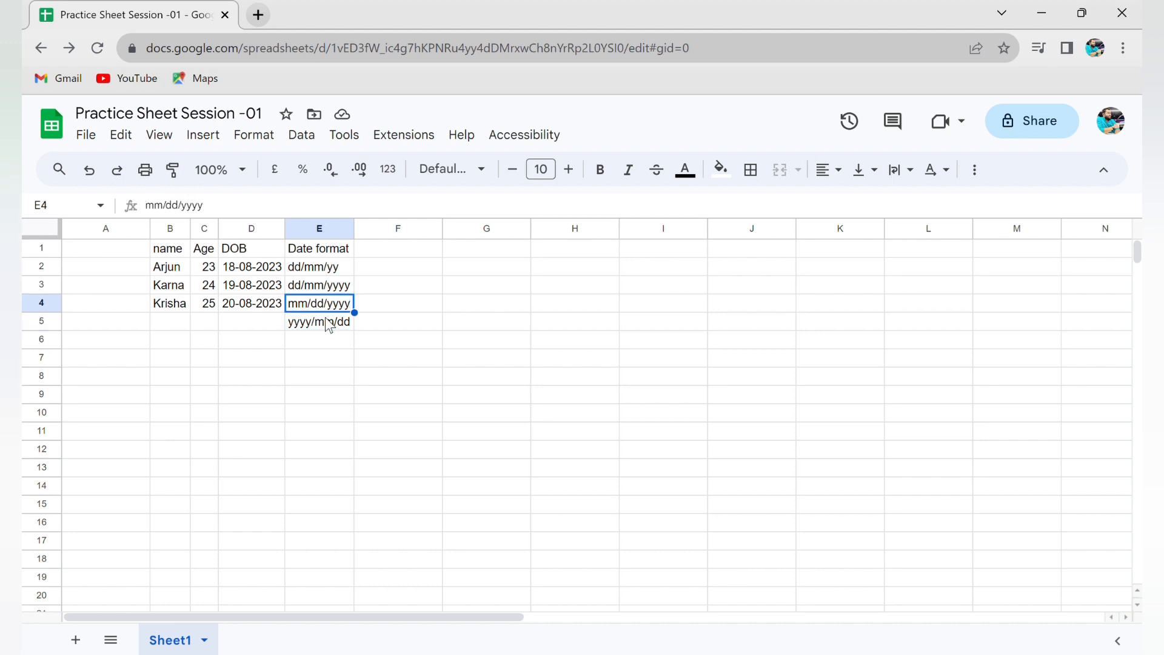
key("Right")
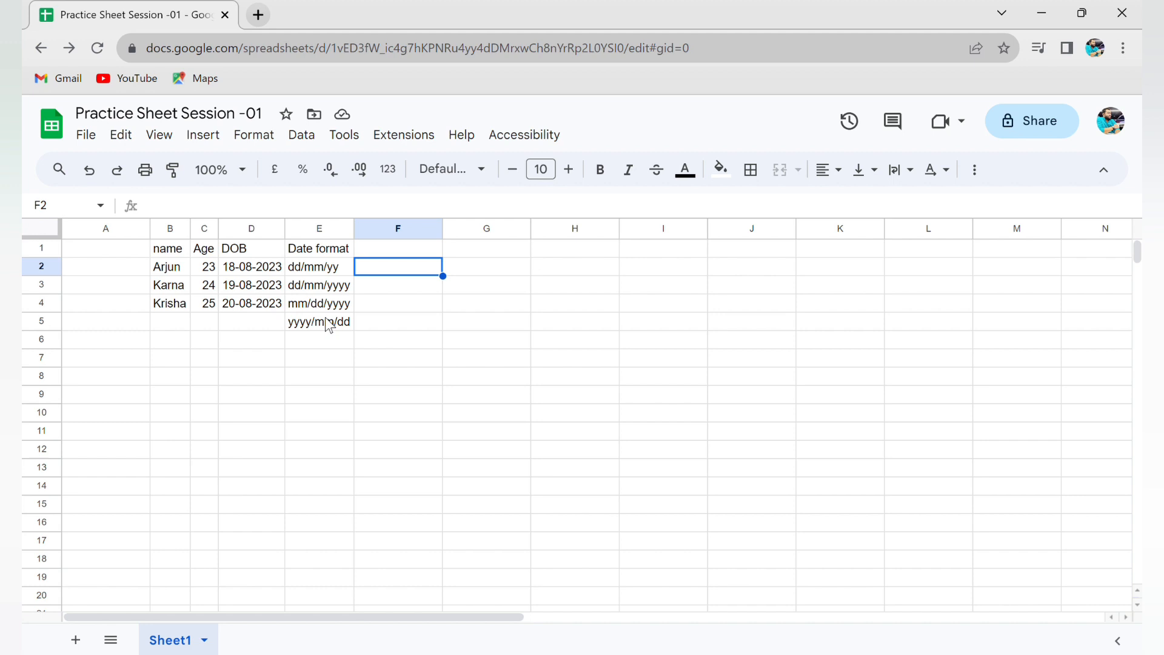
- Enter a full name in F2 and narrow column F to less than the text's width, then inspect cells F2 and G2
type("Arjun")
type("kumar sahoo")
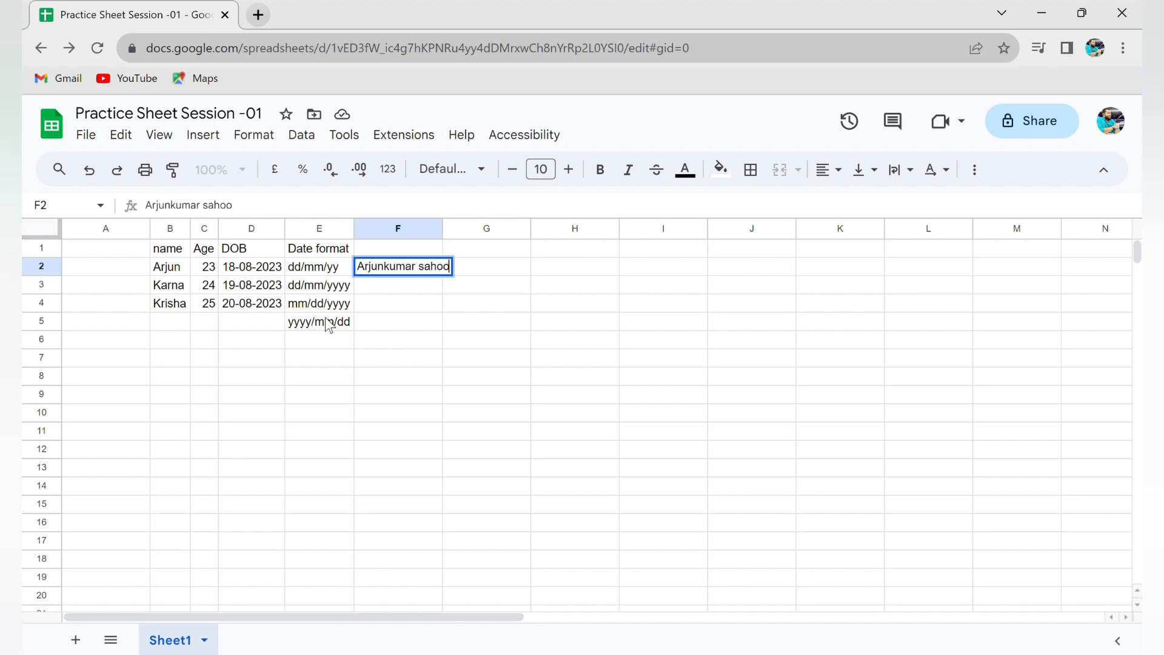
key("Return")
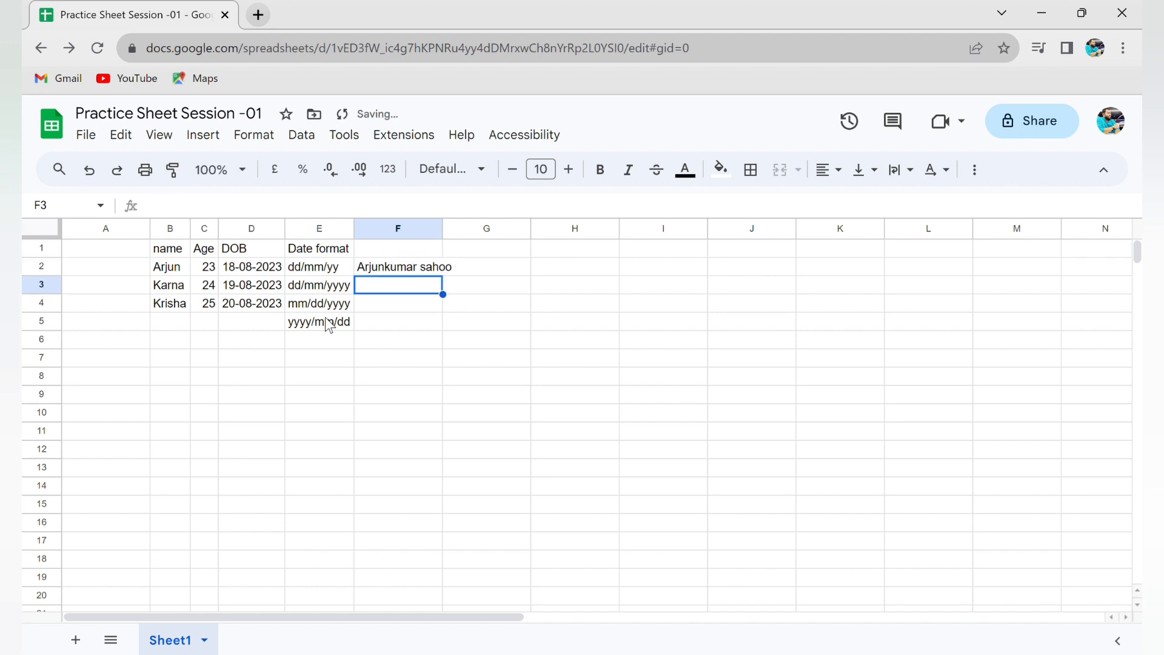
left_click_drag(453, 239, 437, 238)
left_click(408, 270)
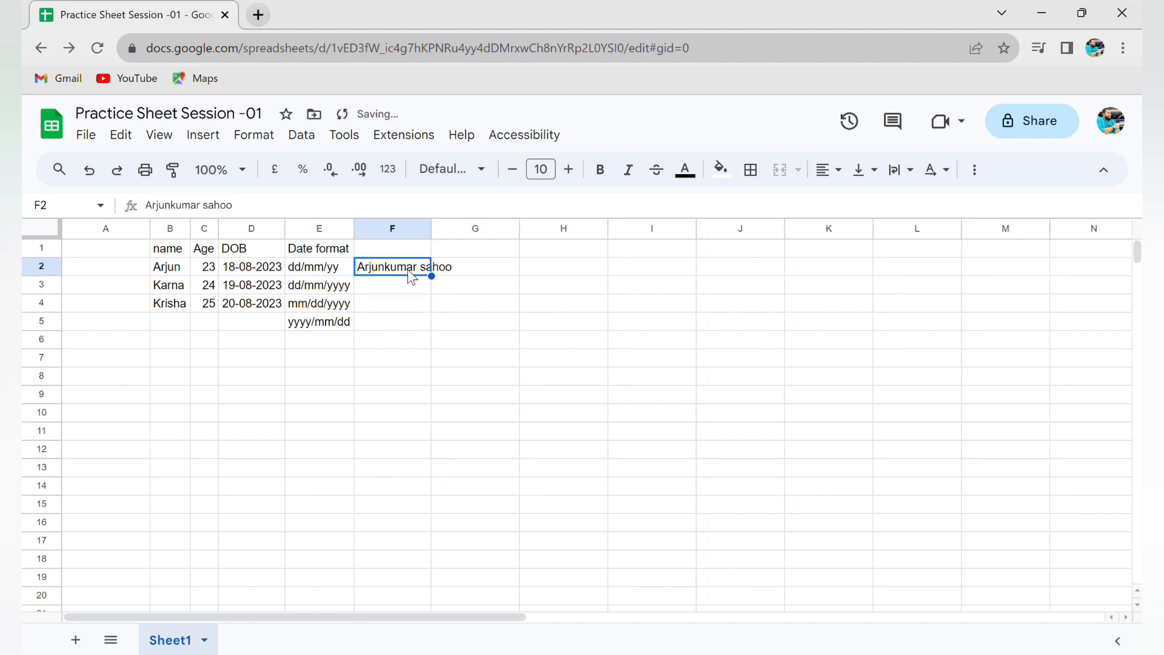
left_click(450, 271)
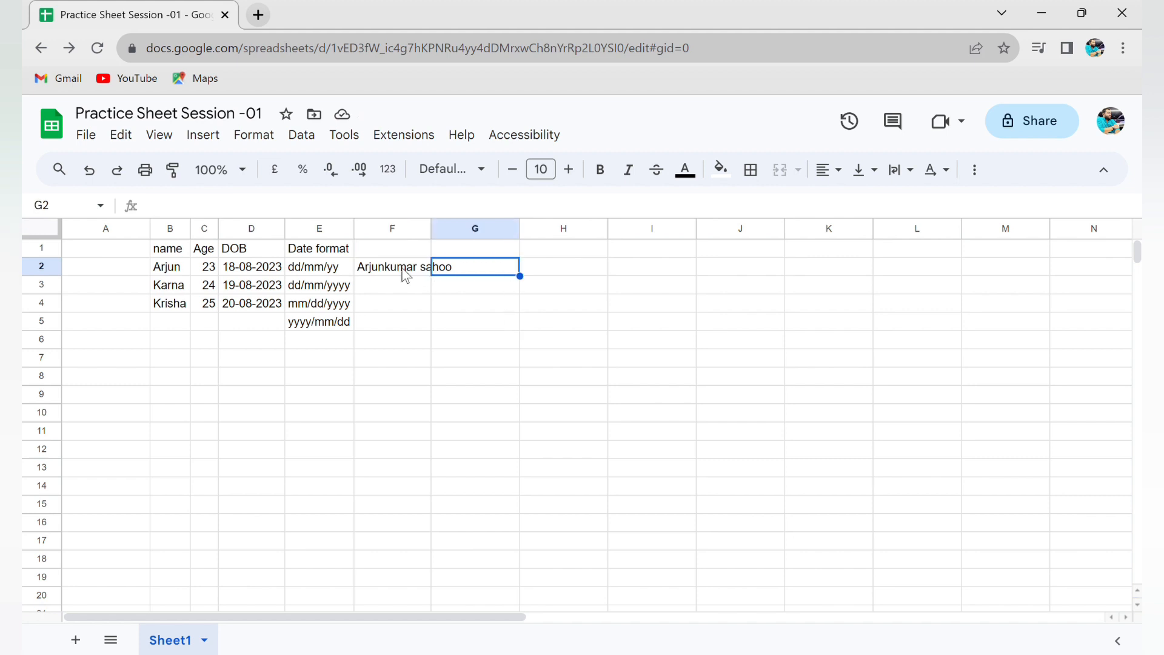
- Enter 5 in G2 beside the overflowing name, delete it again and recheck F2 and G2
left_click_drag(403, 270, 456, 268)
left_click(464, 261)
type("5")
key("Return")
left_click(464, 261)
key("Delete")
left_click(407, 276)
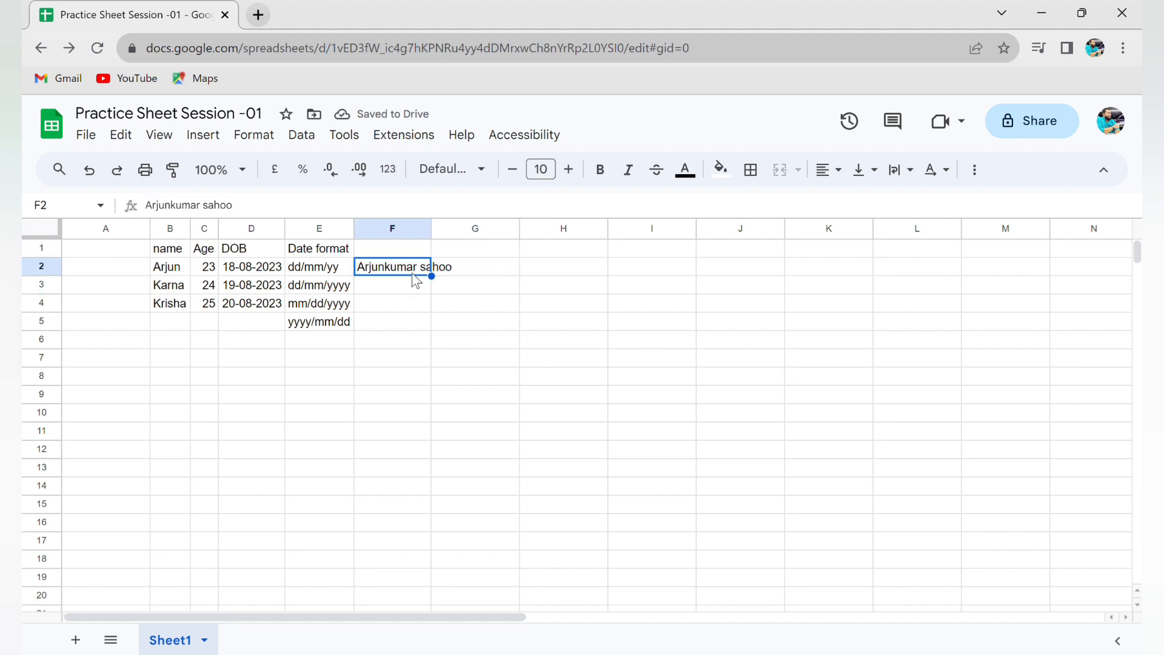
left_click(467, 270)
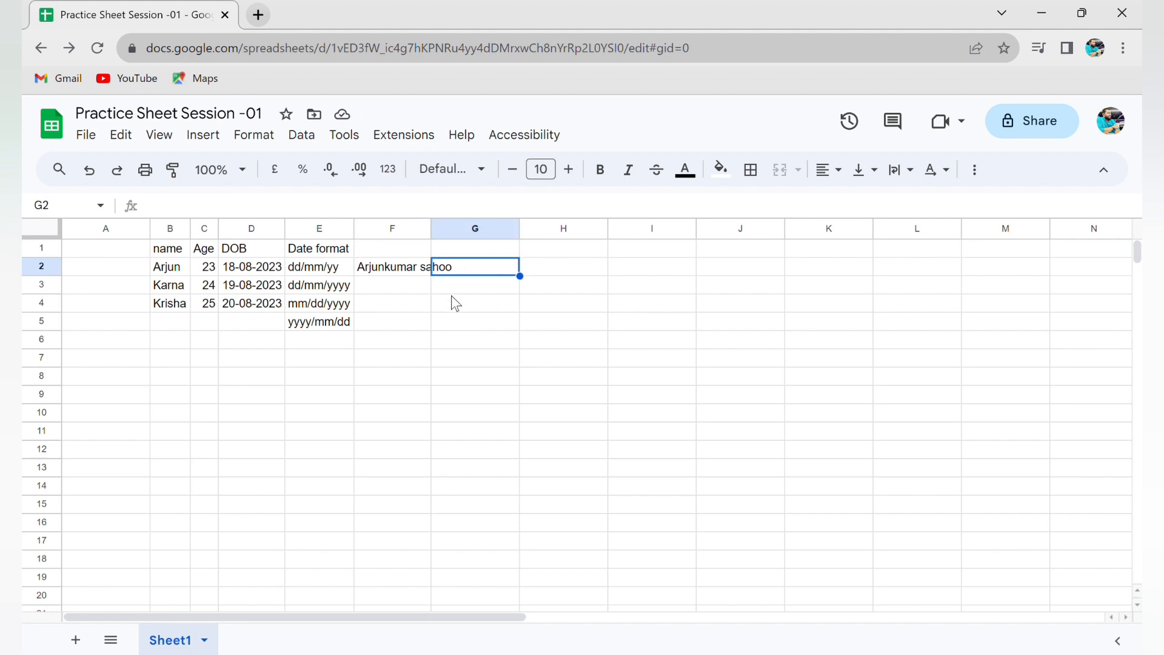
- Set the text wrapping of the full-name cell F2 to Clip, followed by Wrap
left_click(385, 274)
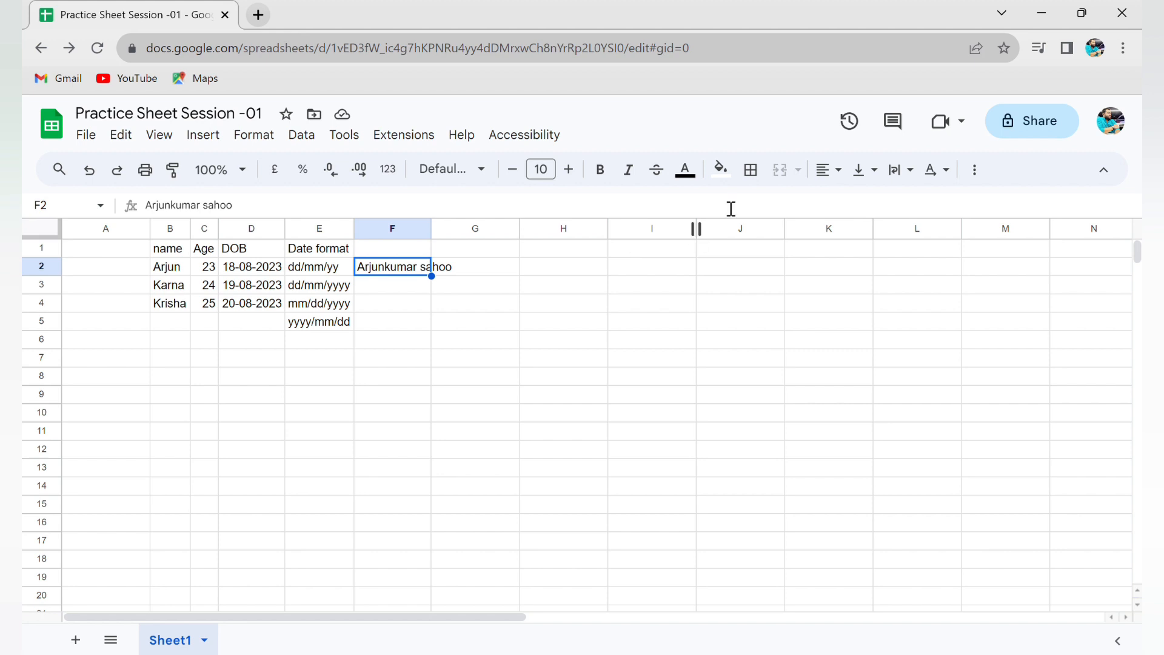
left_click(911, 173)
left_click(955, 200)
left_click(916, 178)
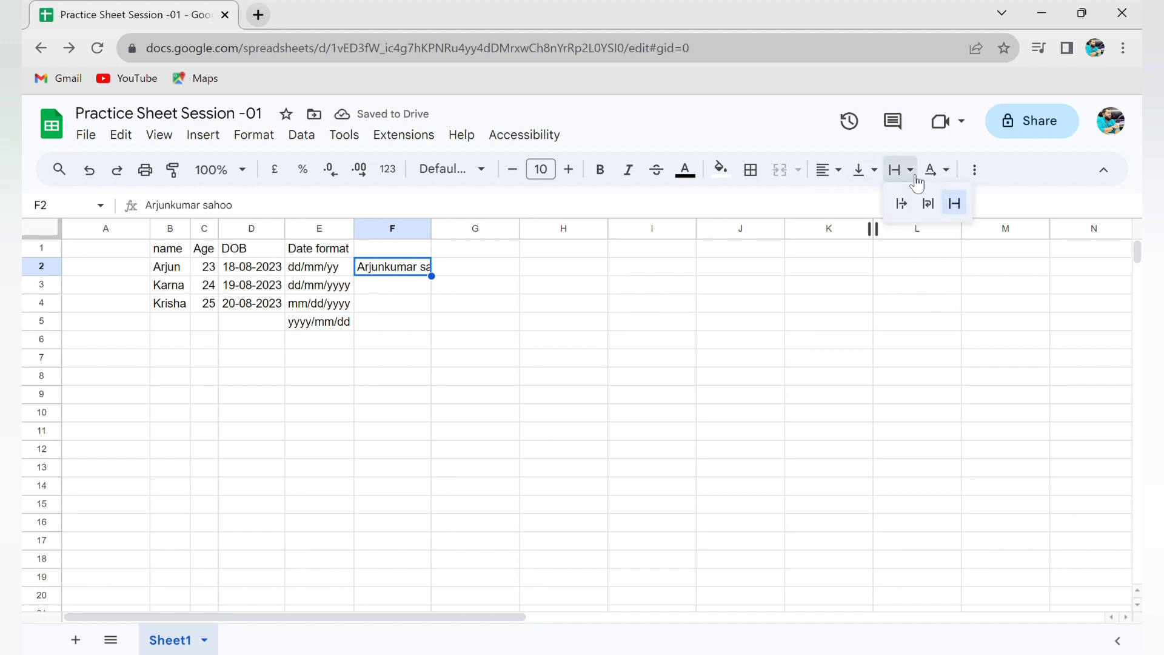
left_click(928, 203)
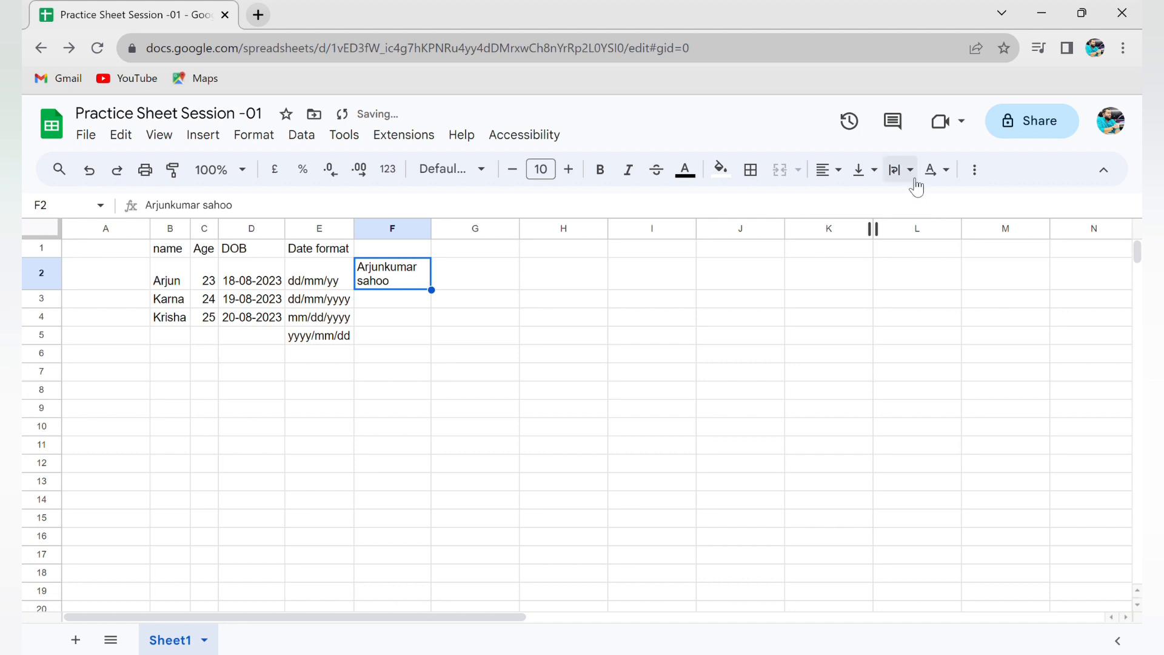
- Set the text wrapping of F2 back to Overflow, look over the wrapping options and deselect the cell
left_click(897, 170)
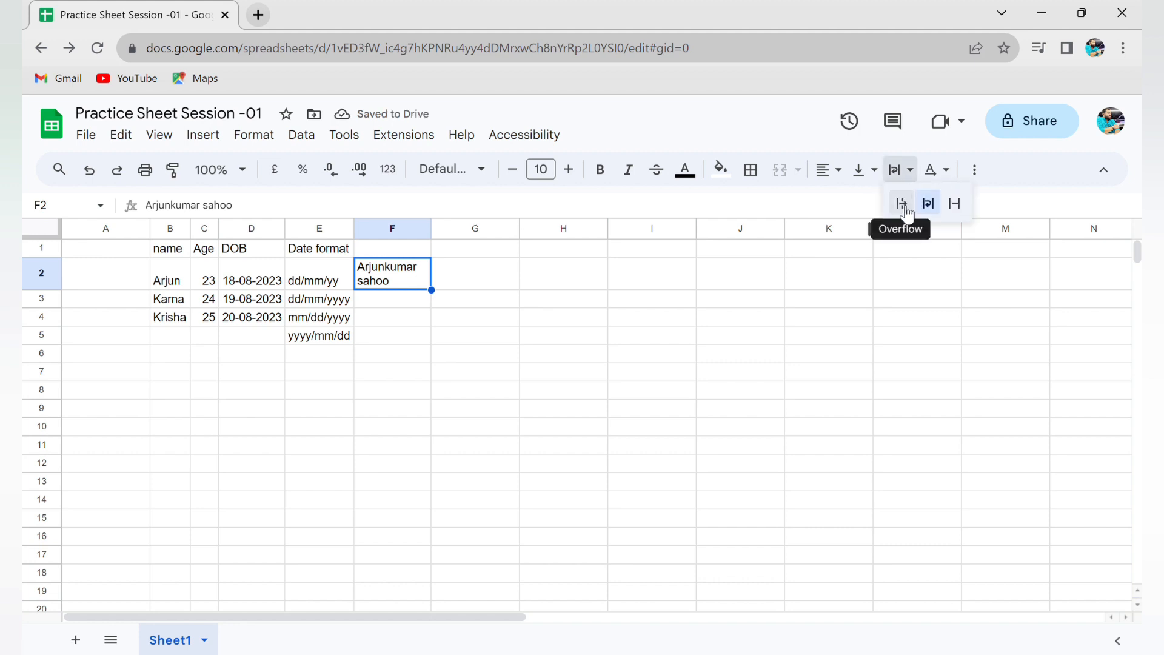
left_click(902, 204)
left_click(902, 170)
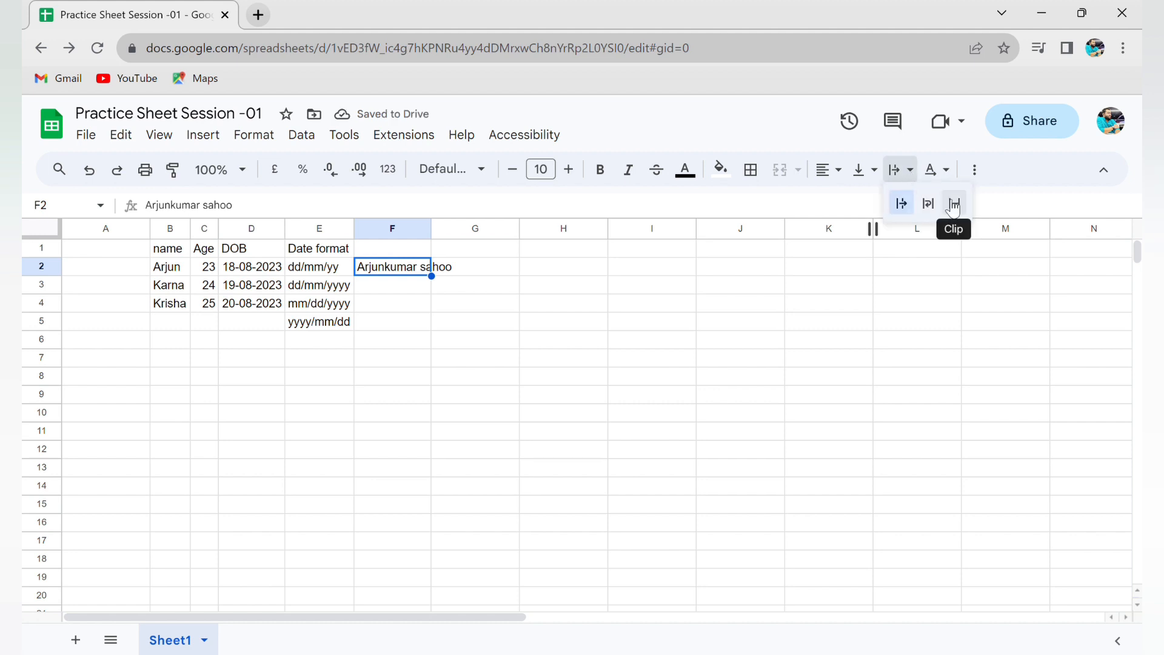
left_click(898, 170)
left_click(898, 170)
left_click(816, 267)
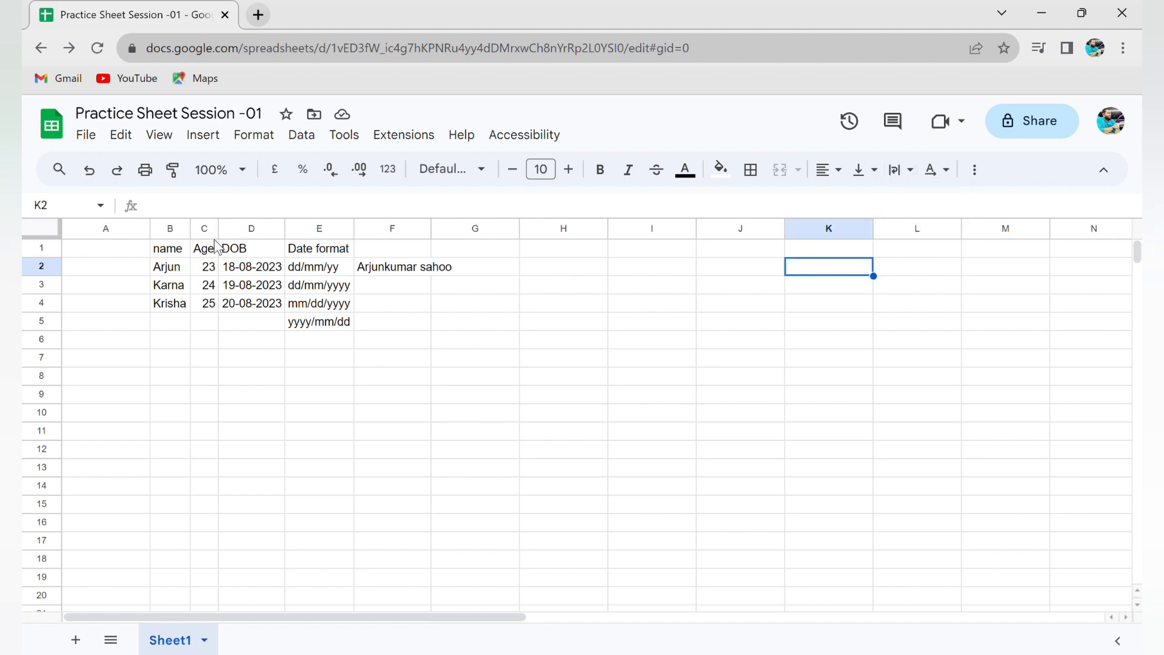
- Widen the Age column C and try centre and left alignment on the first age in C2
left_click_drag(219, 228, 303, 306)
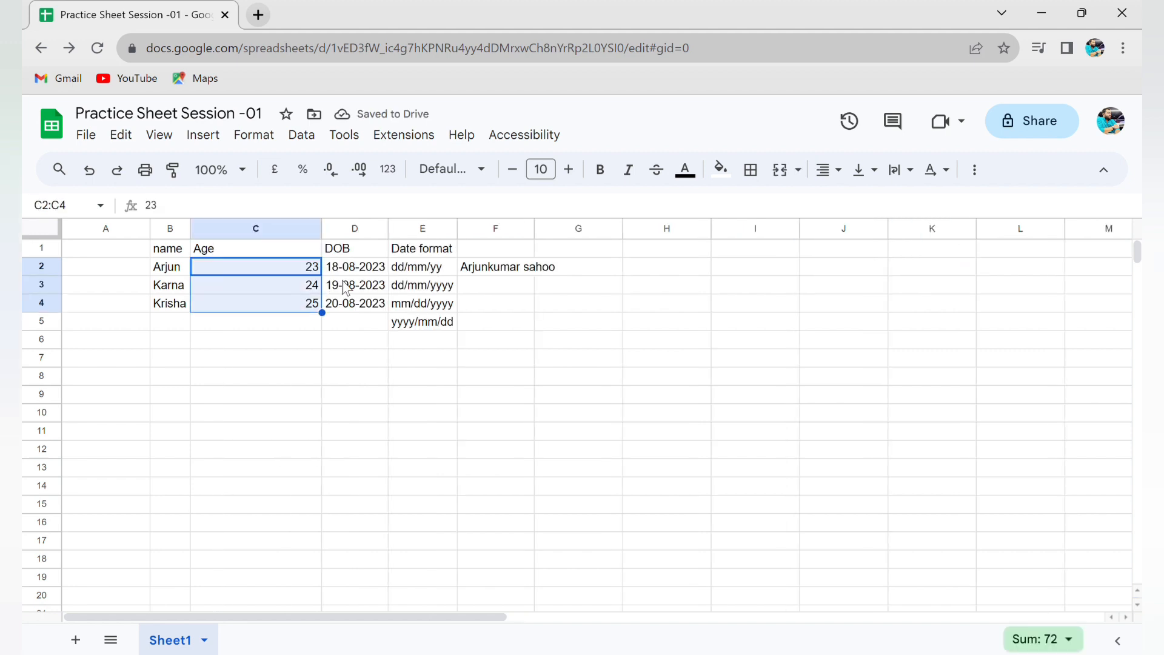
left_click(301, 271)
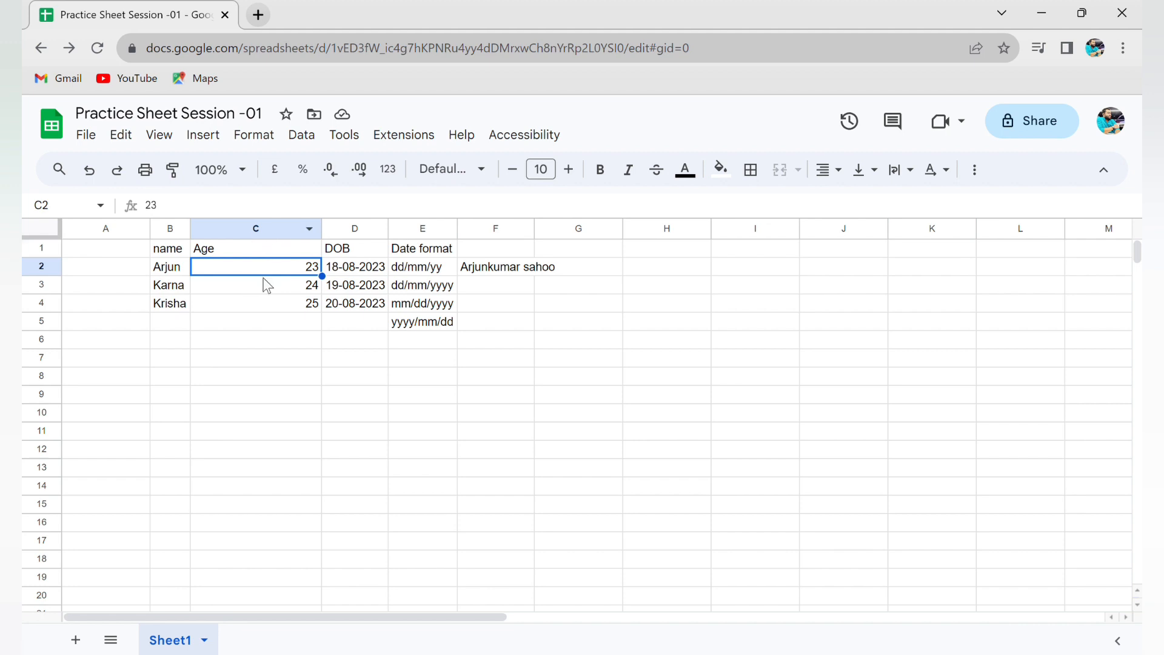
left_click(826, 170)
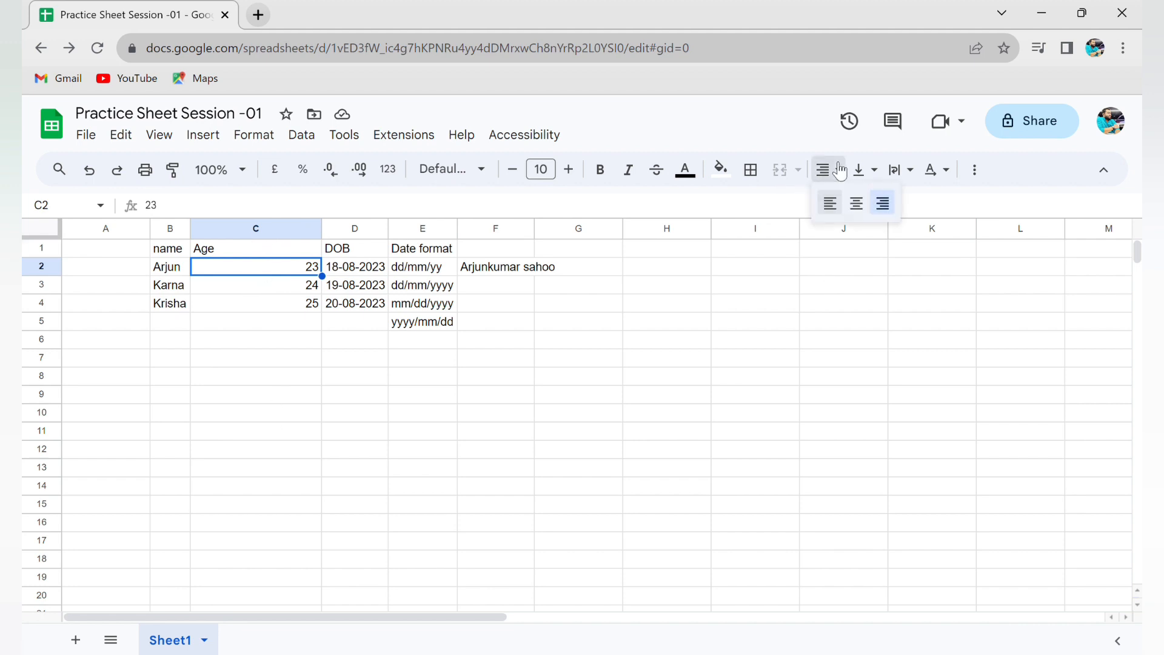
left_click(867, 208)
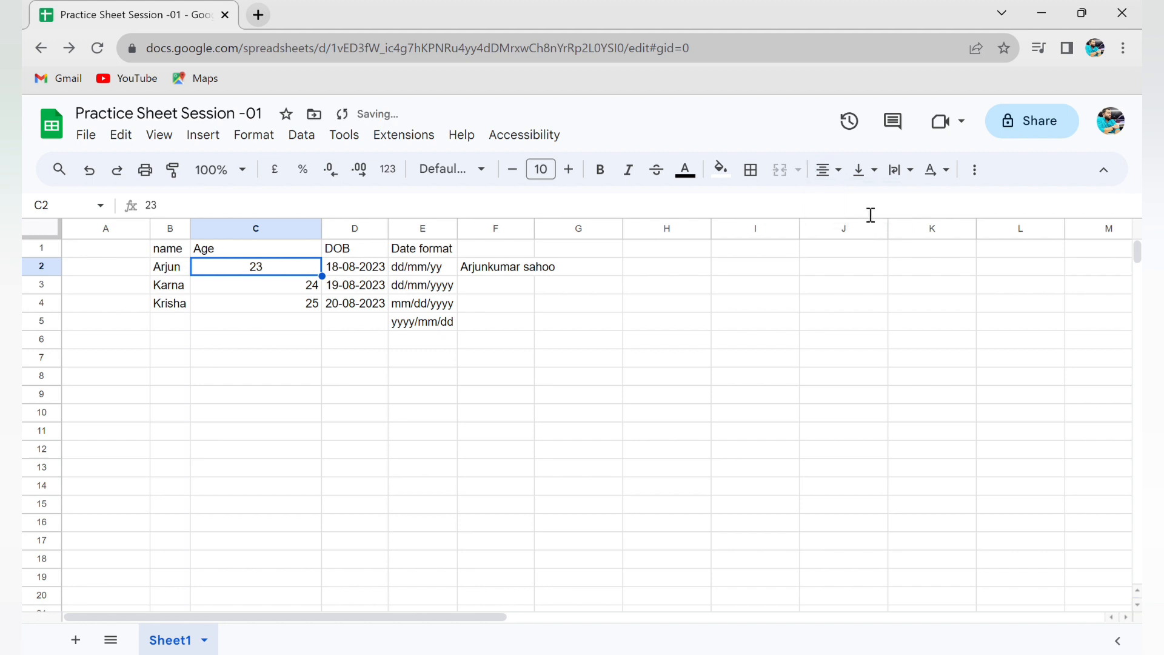
left_click(827, 169)
left_click(844, 209)
left_click(246, 434)
- Apply left, centre and right alignment in turn to the whole Age column C, finishing with left alignment
left_click(276, 233)
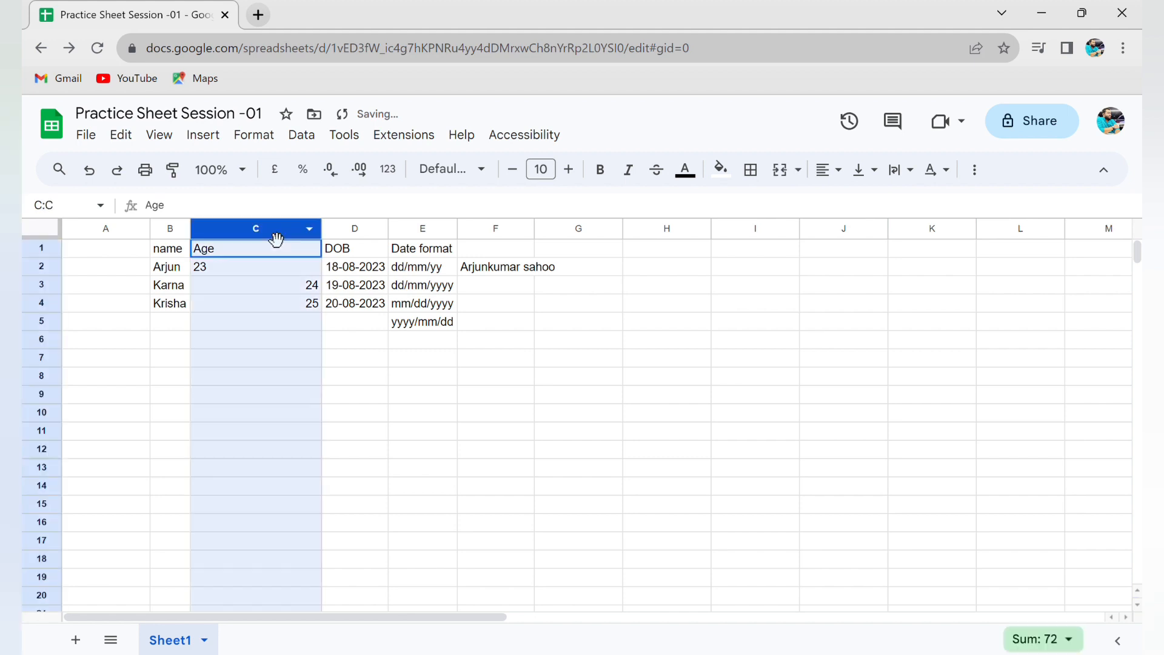
left_click(829, 172)
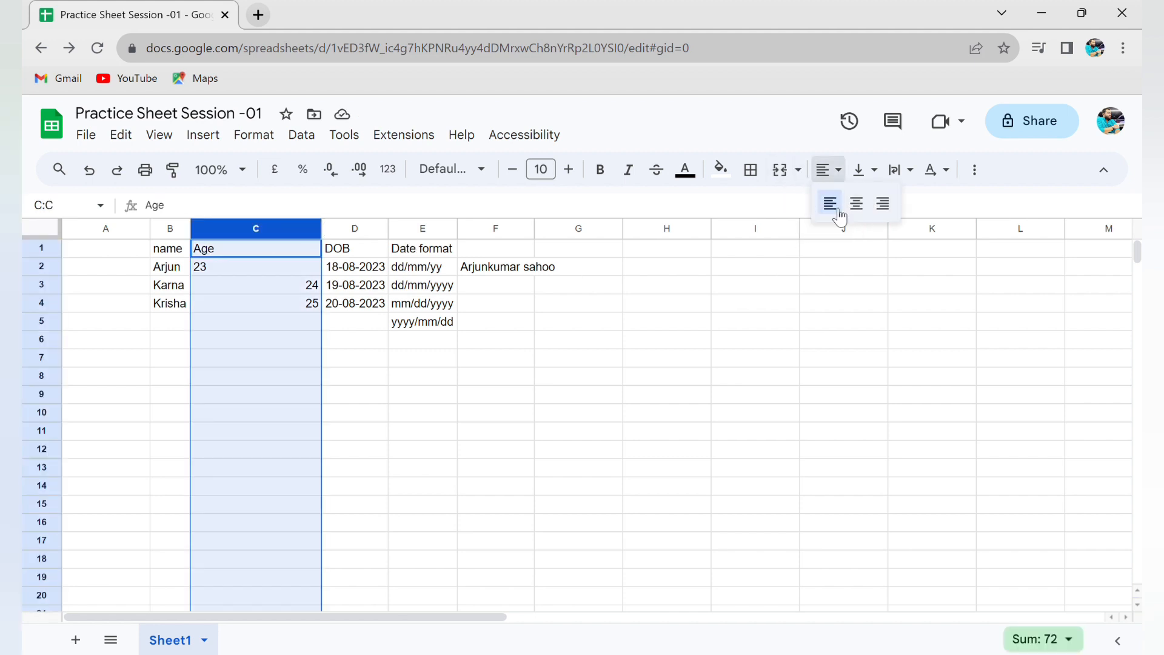
left_click(839, 215)
left_click(828, 170)
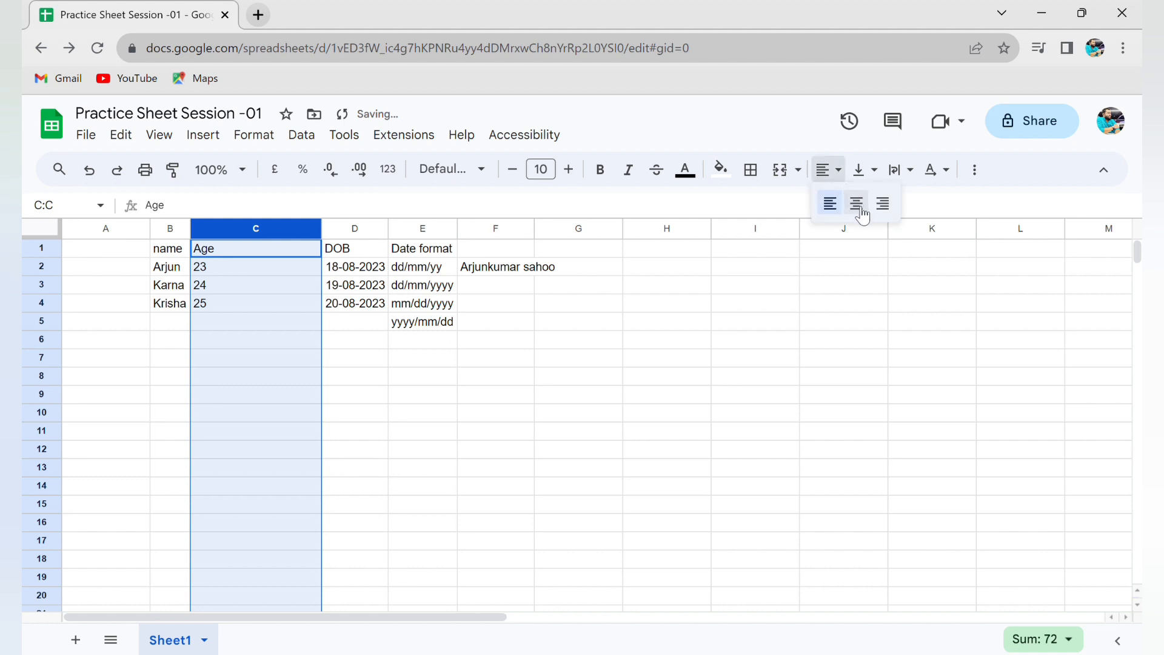
left_click(862, 212)
left_click(842, 177)
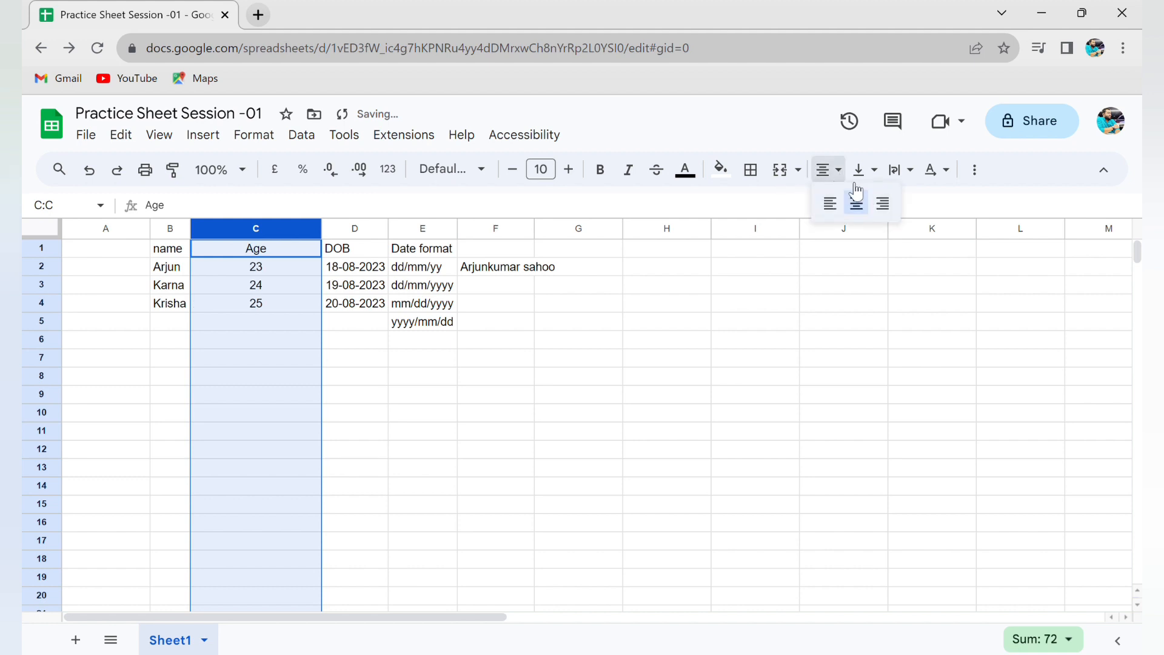
left_click(886, 217)
left_click(828, 171)
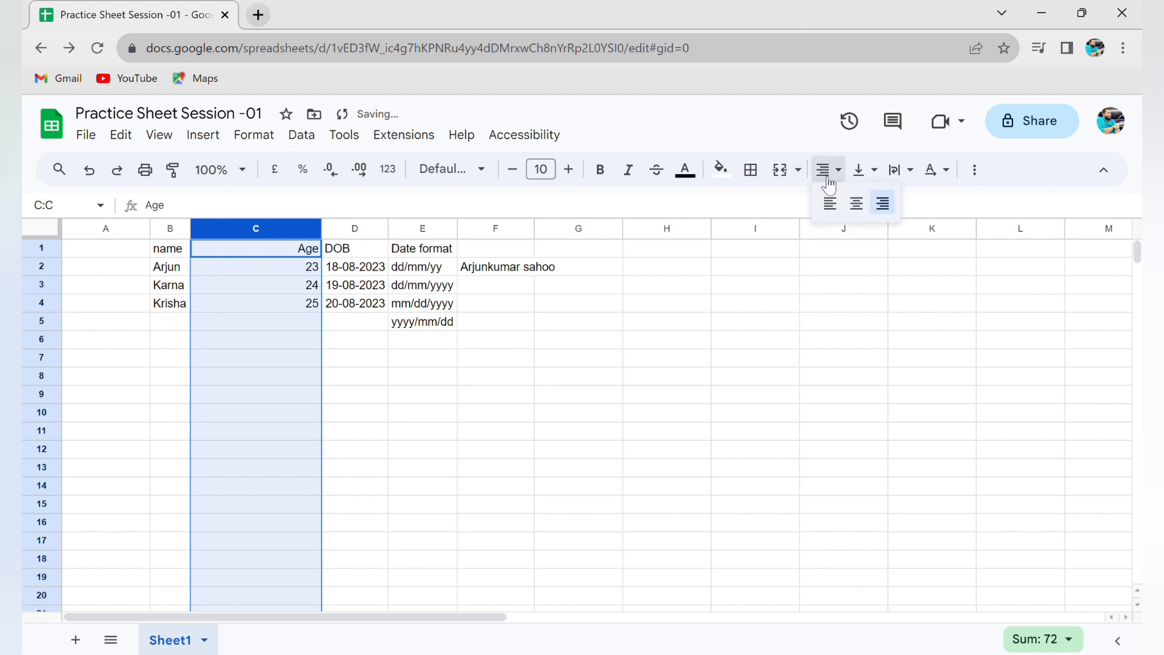
left_click(839, 212)
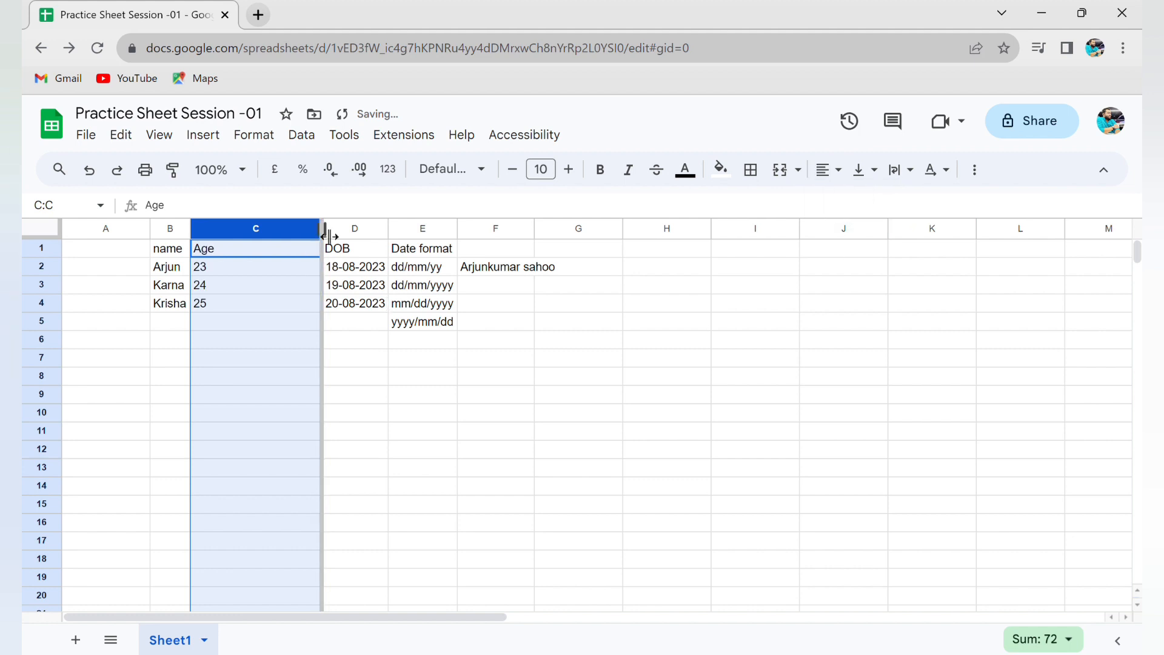
- Narrow the Age column C and centre-align the contents of columns B through F
left_click_drag(324, 233, 259, 237)
left_click_drag(170, 229, 449, 249)
left_click(828, 169)
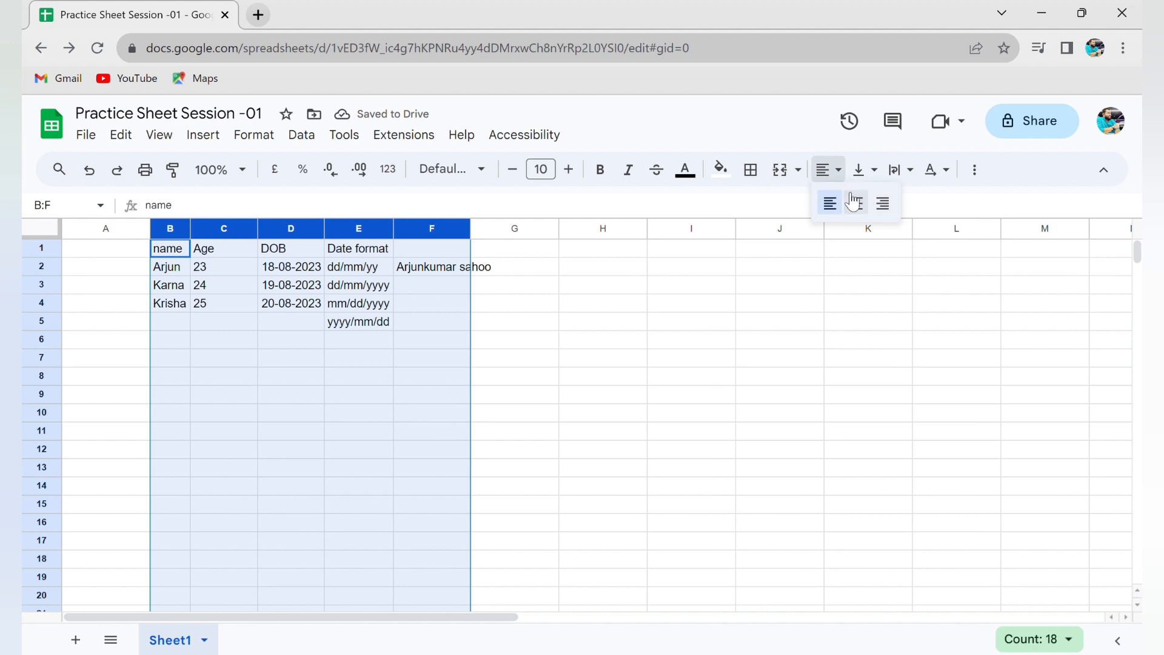
left_click(854, 203)
left_click(513, 419)
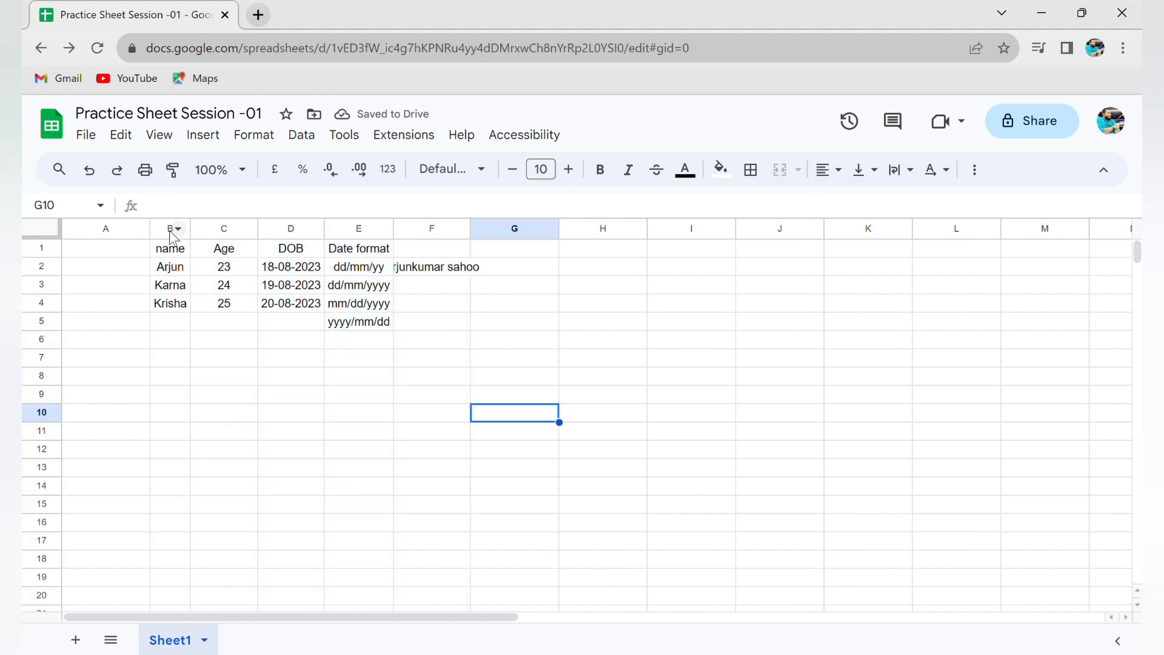
- Auto-fit the widths of columns B through F together to their contents
left_click_drag(172, 236, 434, 234)
left_click_drag(324, 234, 332, 234)
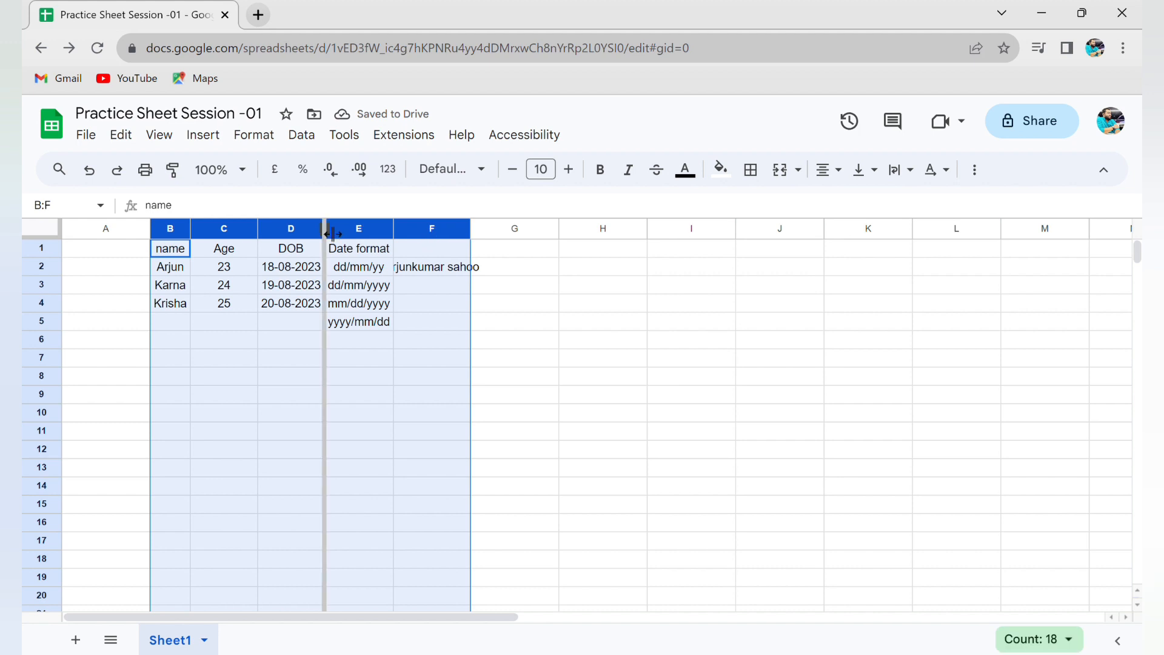
double_click(333, 233)
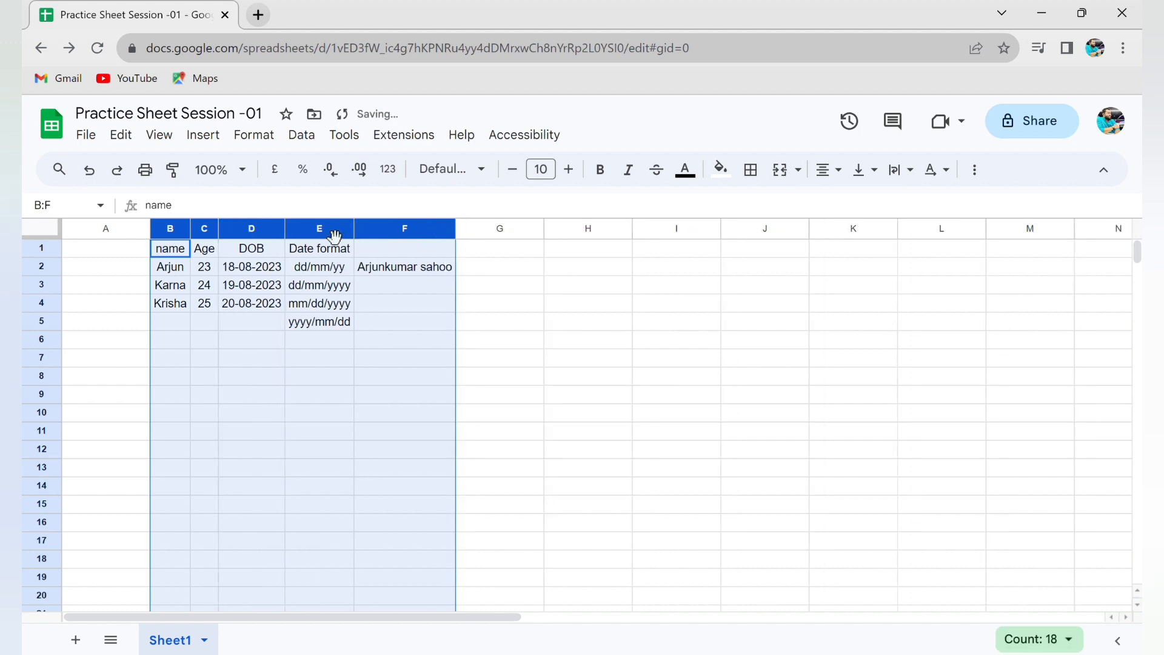
left_click(568, 345)
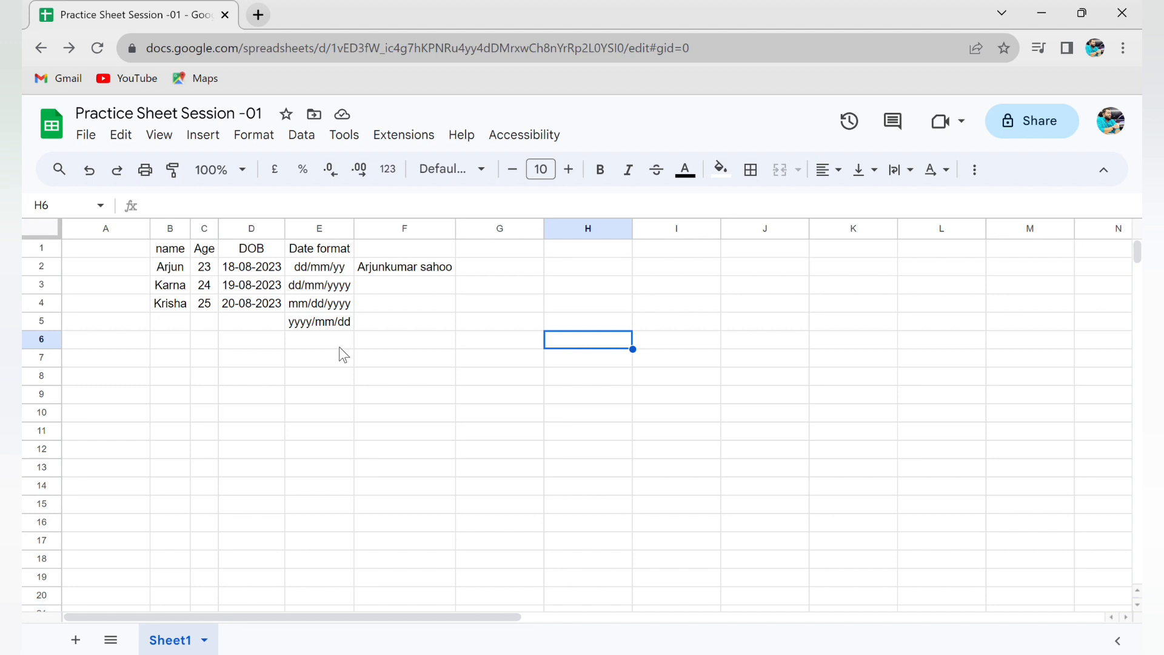
- Move through the table's header and first data row to F2 and delete the full name there
left_click(168, 253)
key("Right")
key("Right")
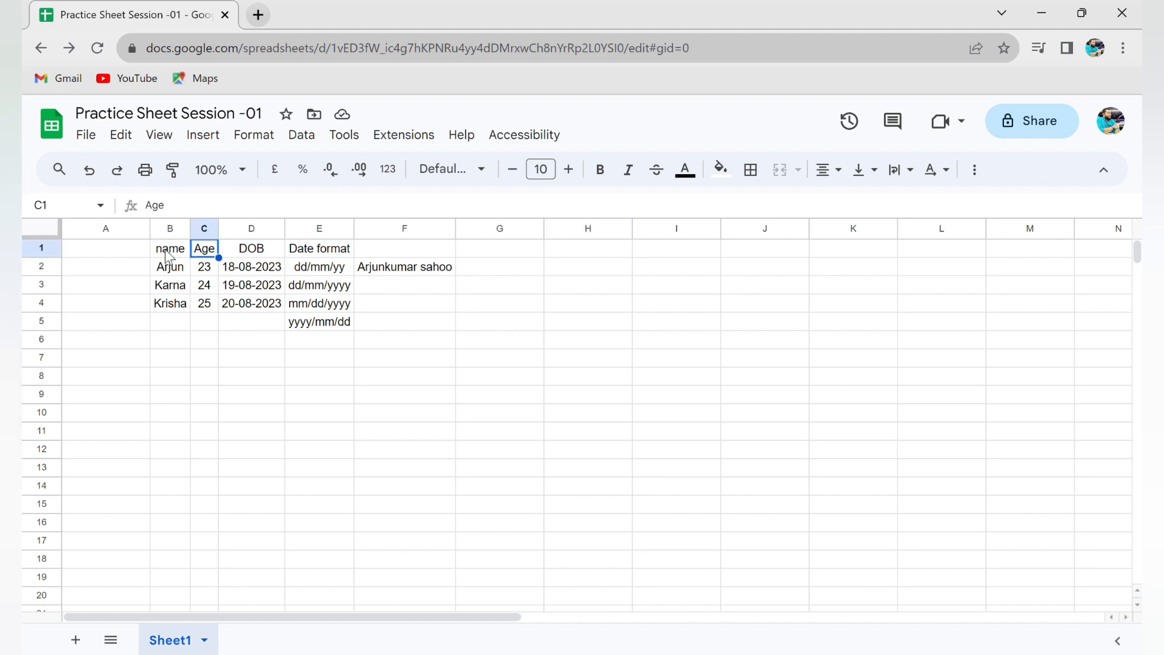
key("Down")
key("Right")
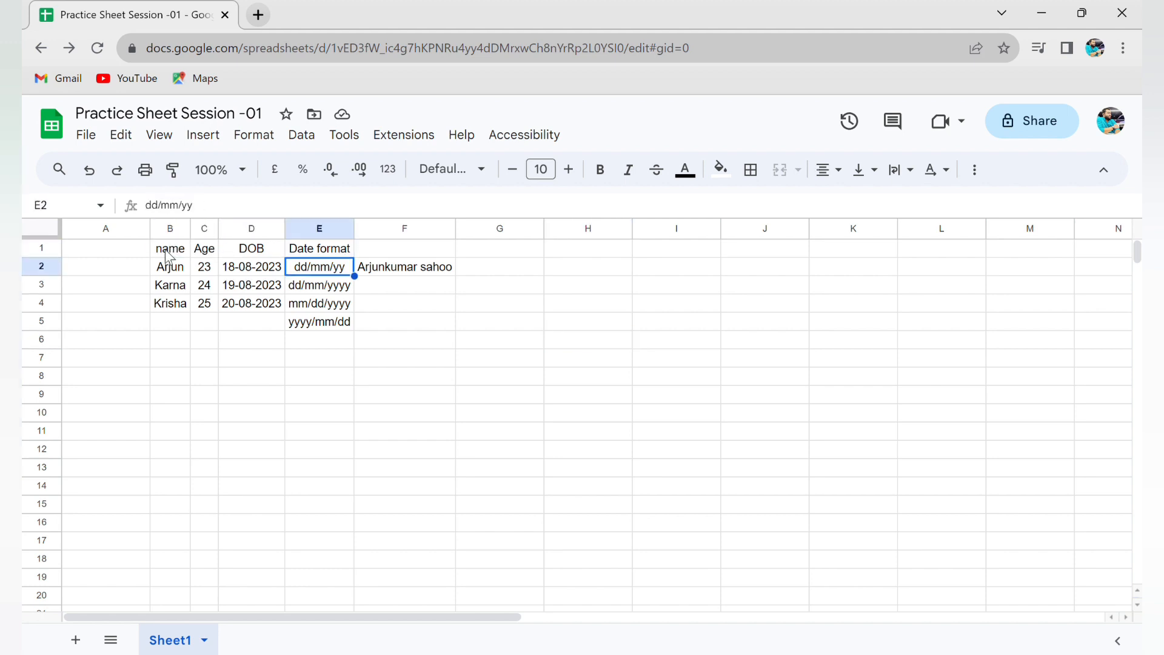
key("Up")
key("Down")
key("Right")
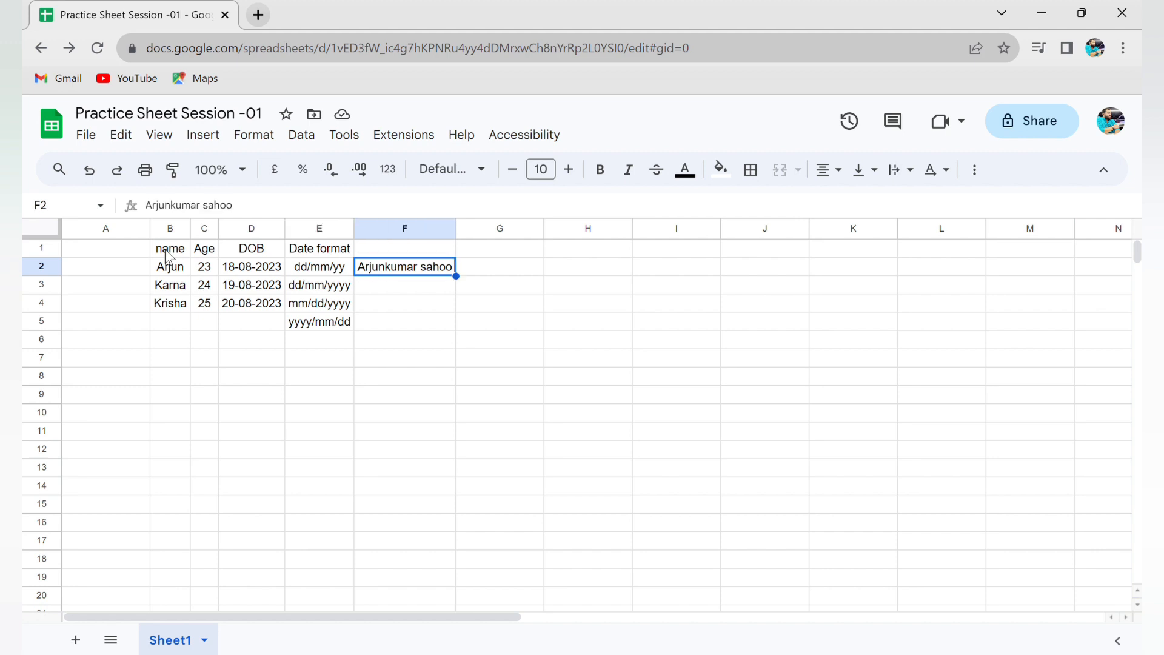
key("Delete")
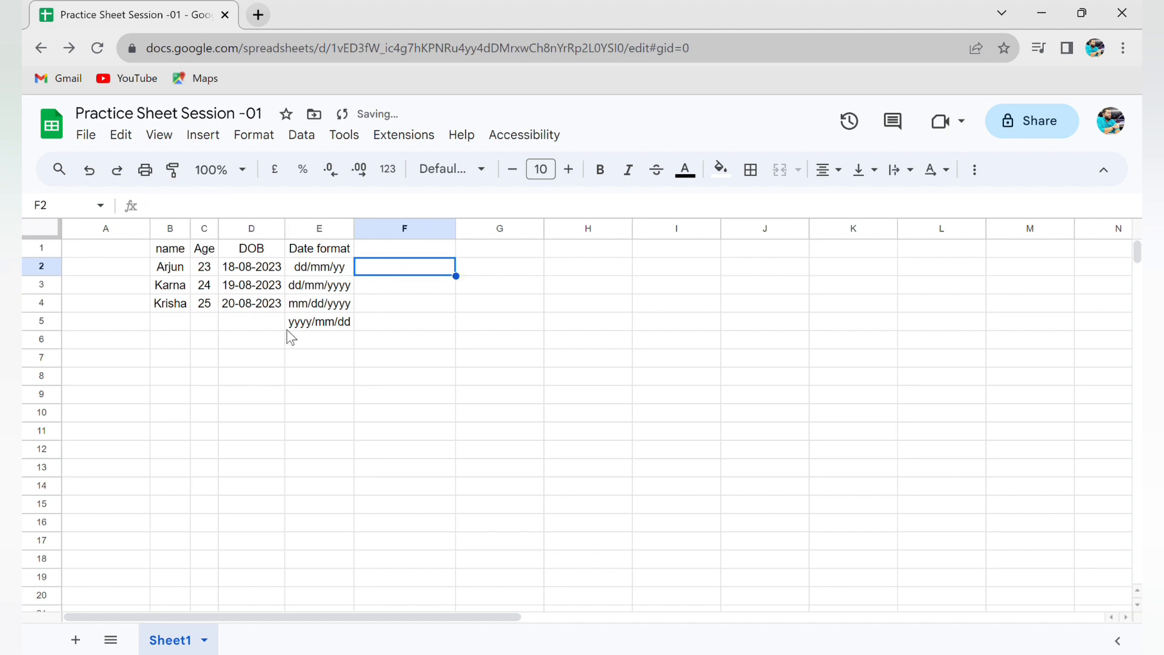
- Apply all borders to the table range B1:E5
left_click_drag(175, 251, 328, 329)
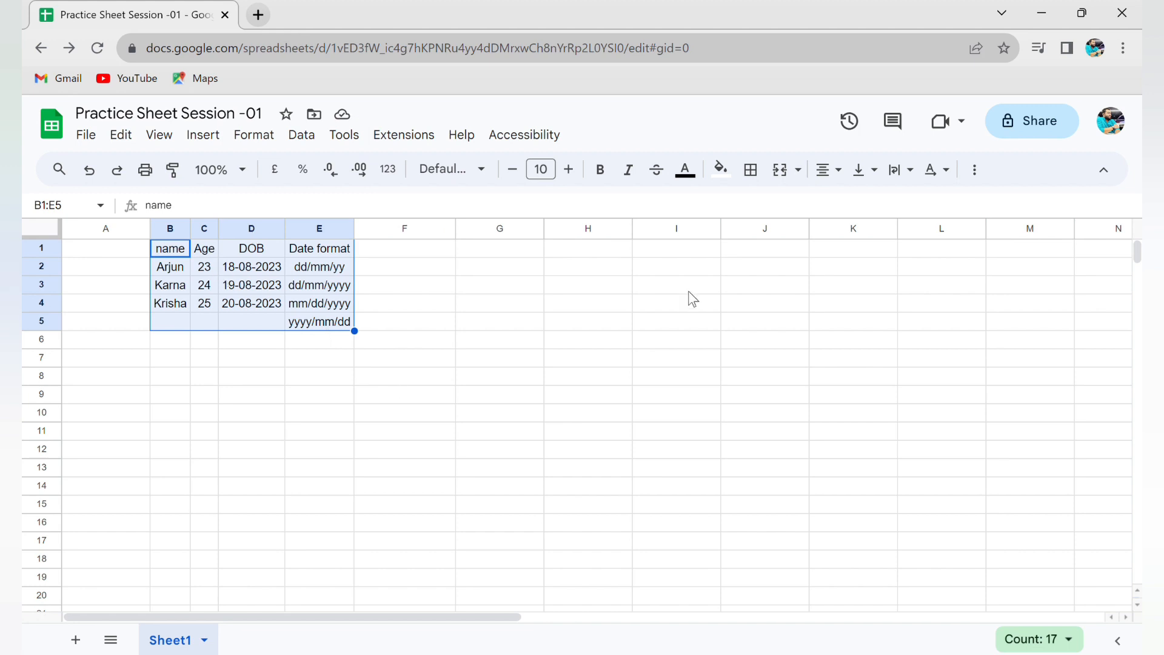
left_click(750, 169)
left_click(760, 208)
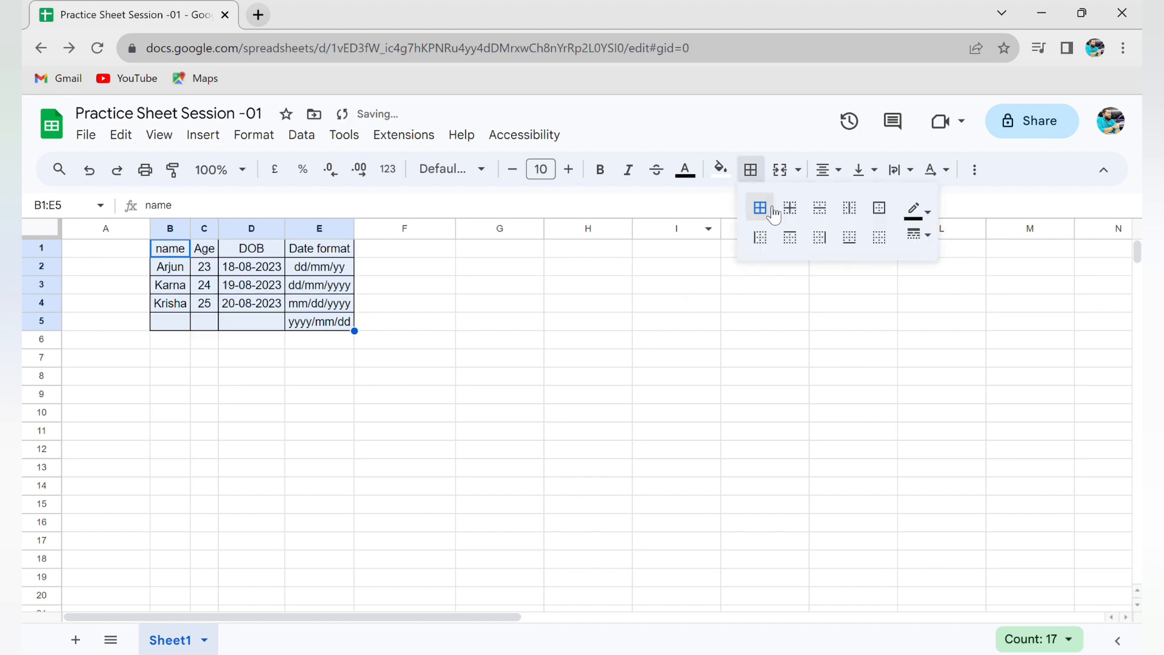
left_click(527, 289)
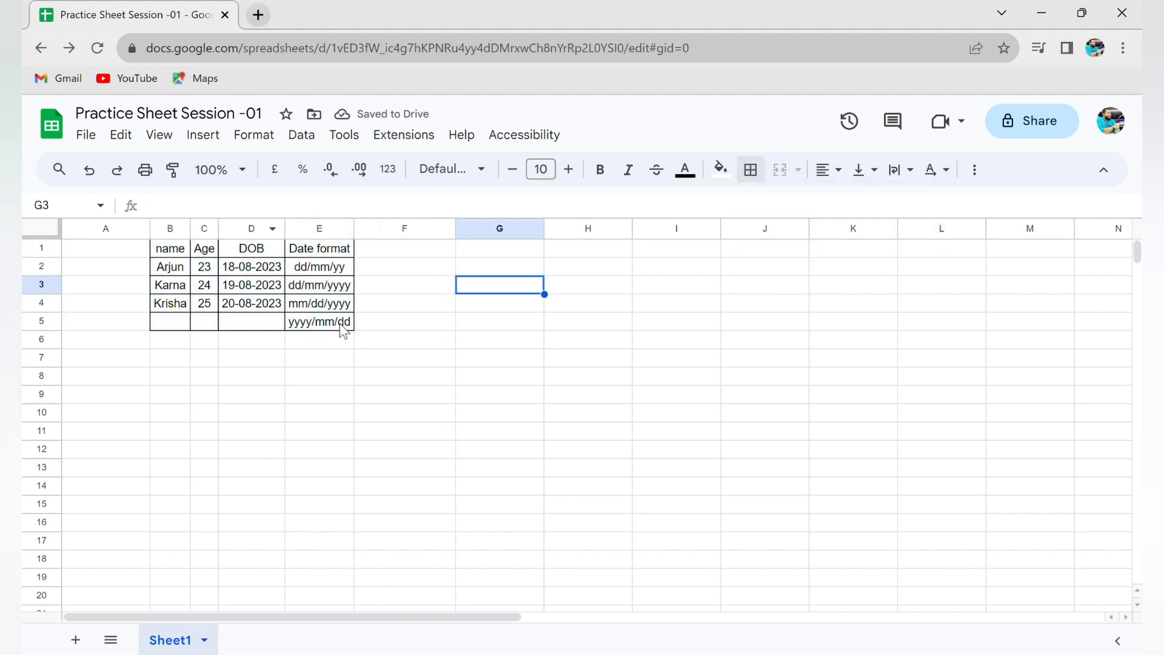
- Enter 3 in the empty name cell B5 at the end of the bordered table
left_click(177, 325)
type("3")
key("Down")
key("Down")
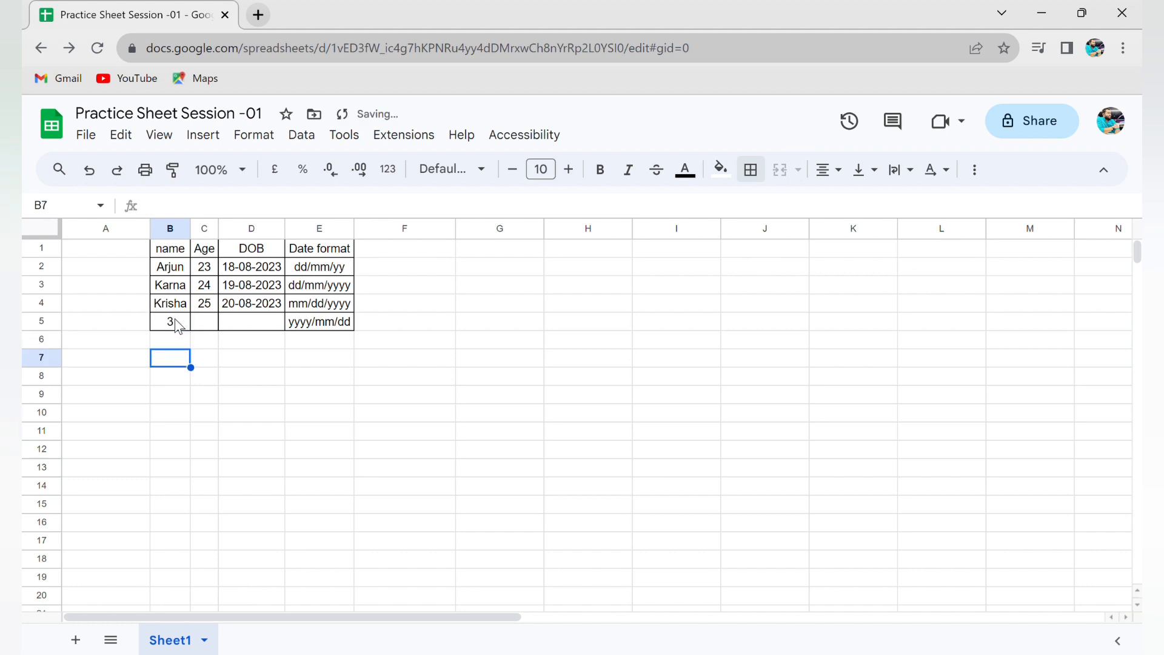
- Replace the entry in B5 with the person's first name
key("Up")
key("Up")
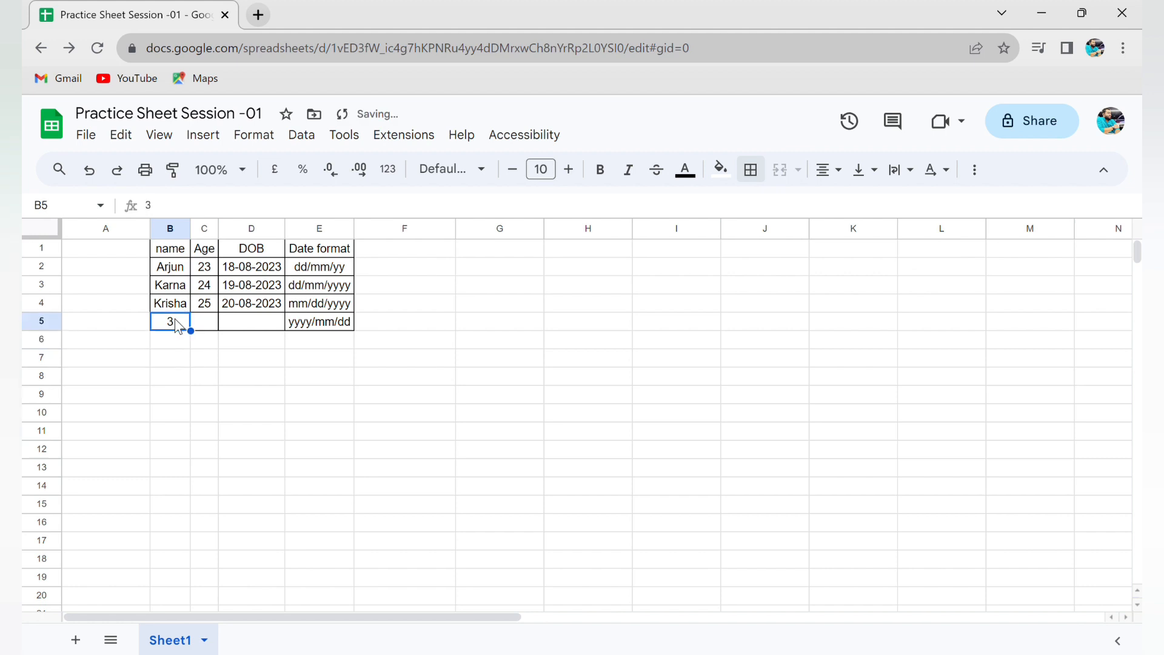
type("Pronob")
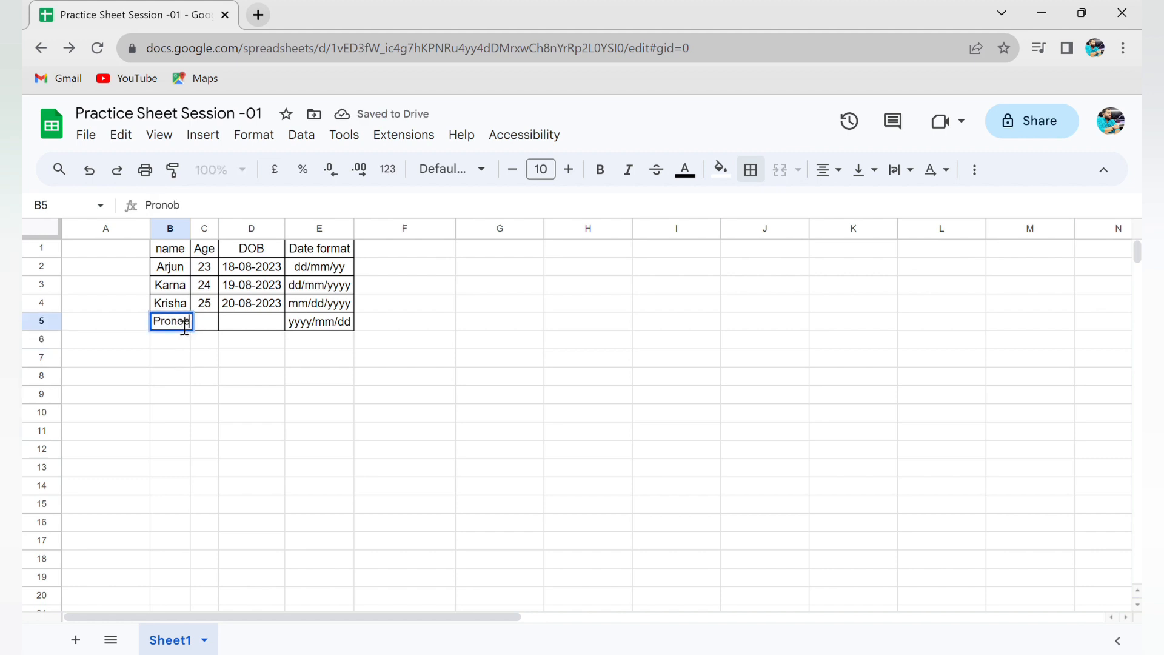
key("Return")
- Complete the table's last row by entering the age 30 in C5 and the person's date of birth in D5
key("Up")
key("Right")
type("30")
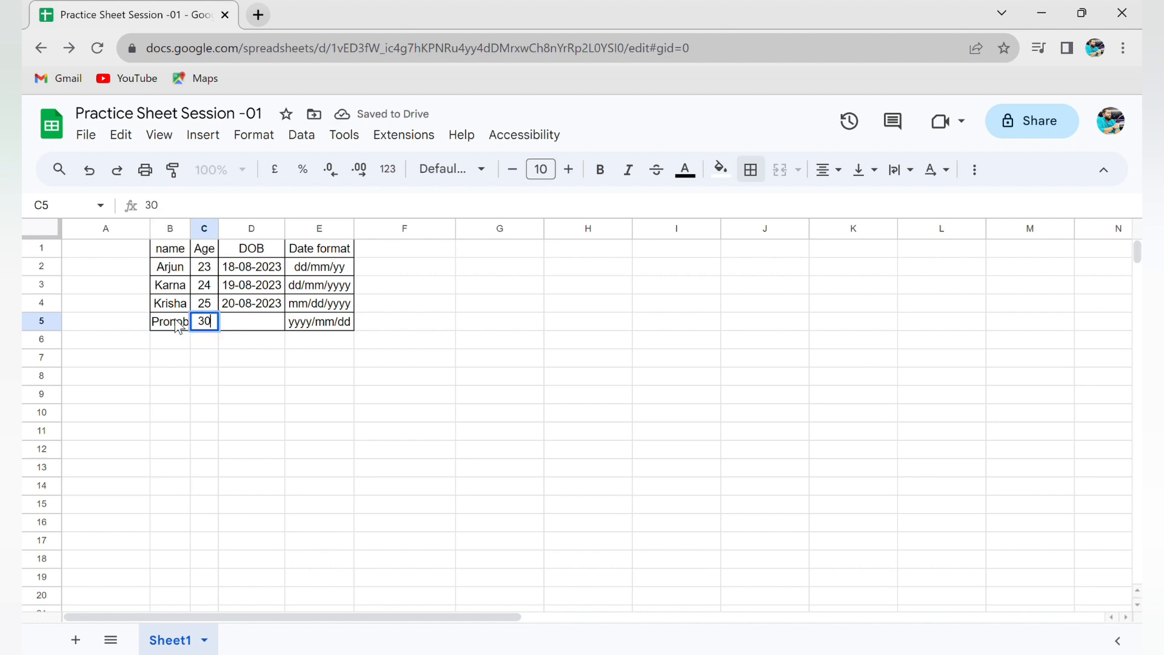
key("Tab")
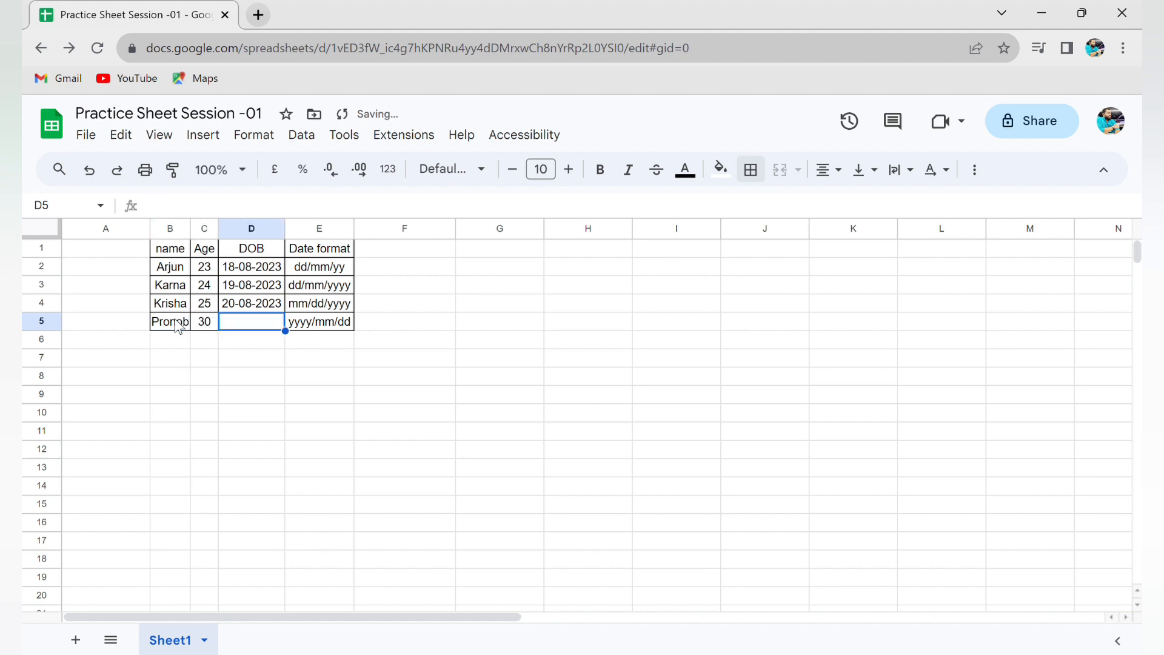
type("12-J")
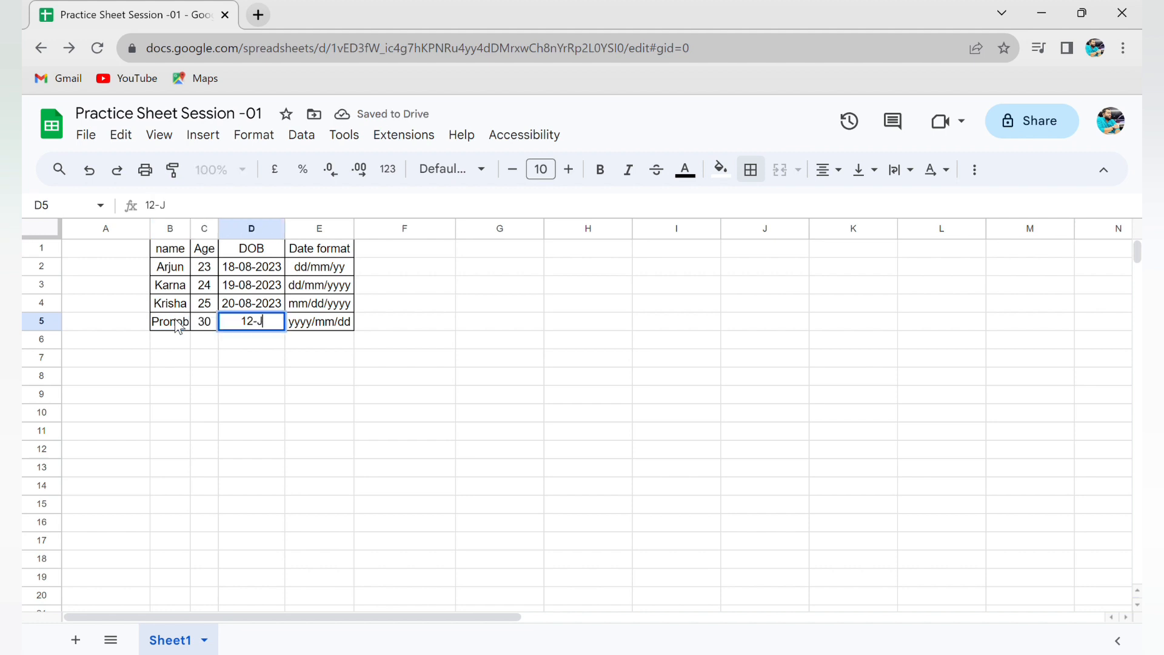
type("un-2023")
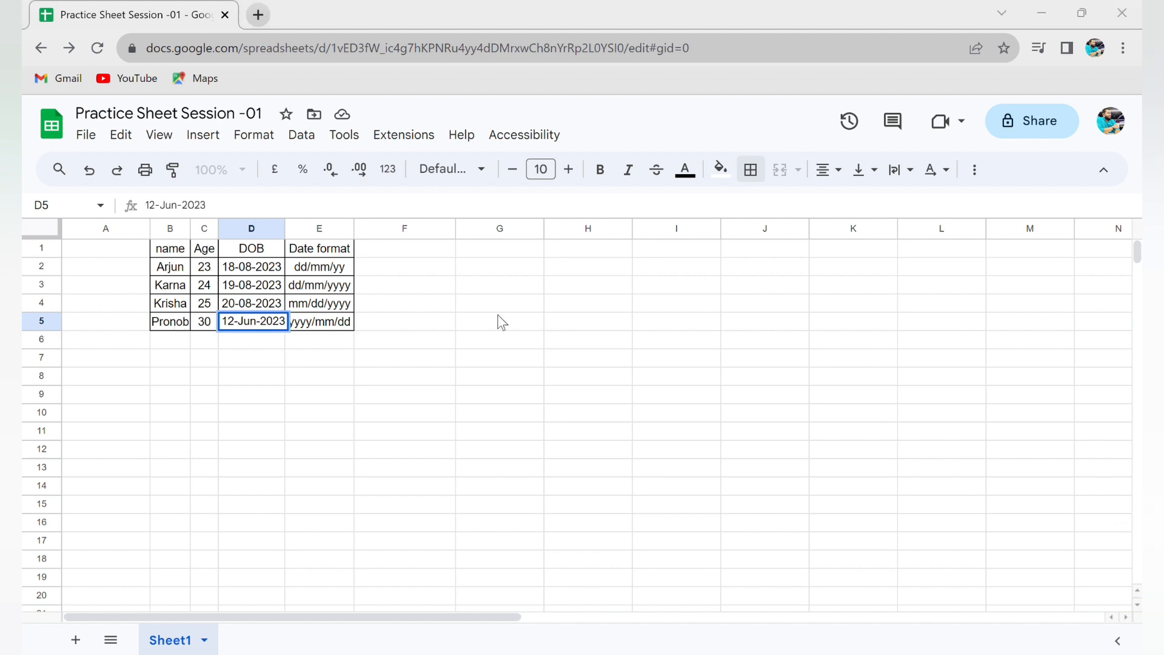
left_click(453, 289)
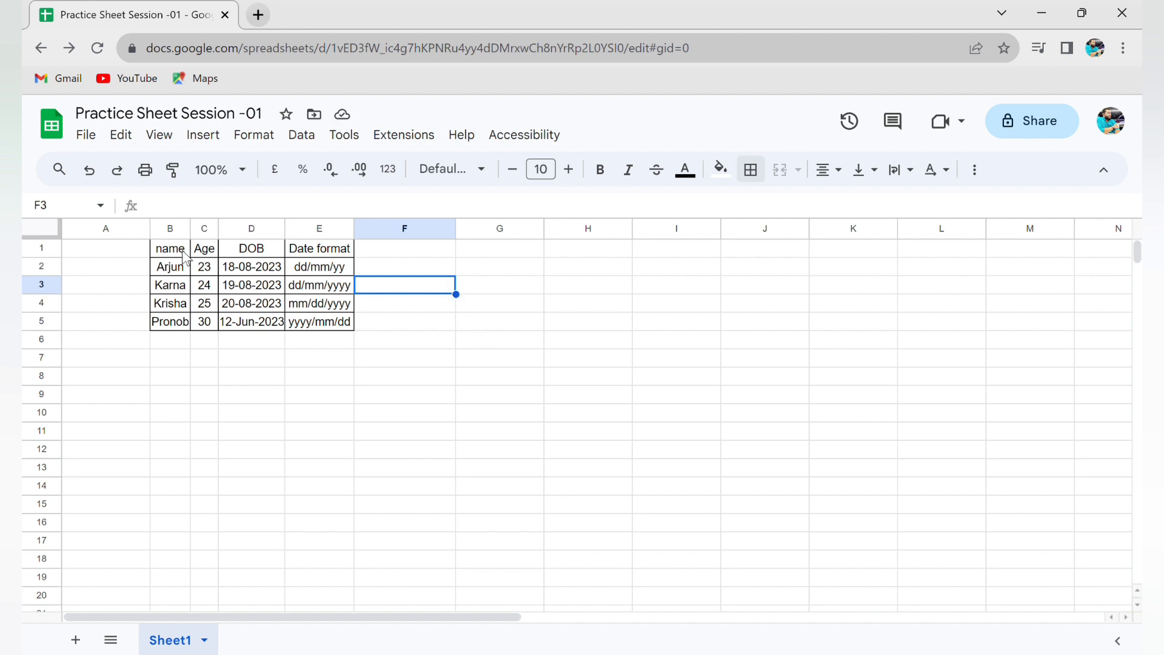
left_click_drag(184, 257, 355, 257)
left_click(254, 271)
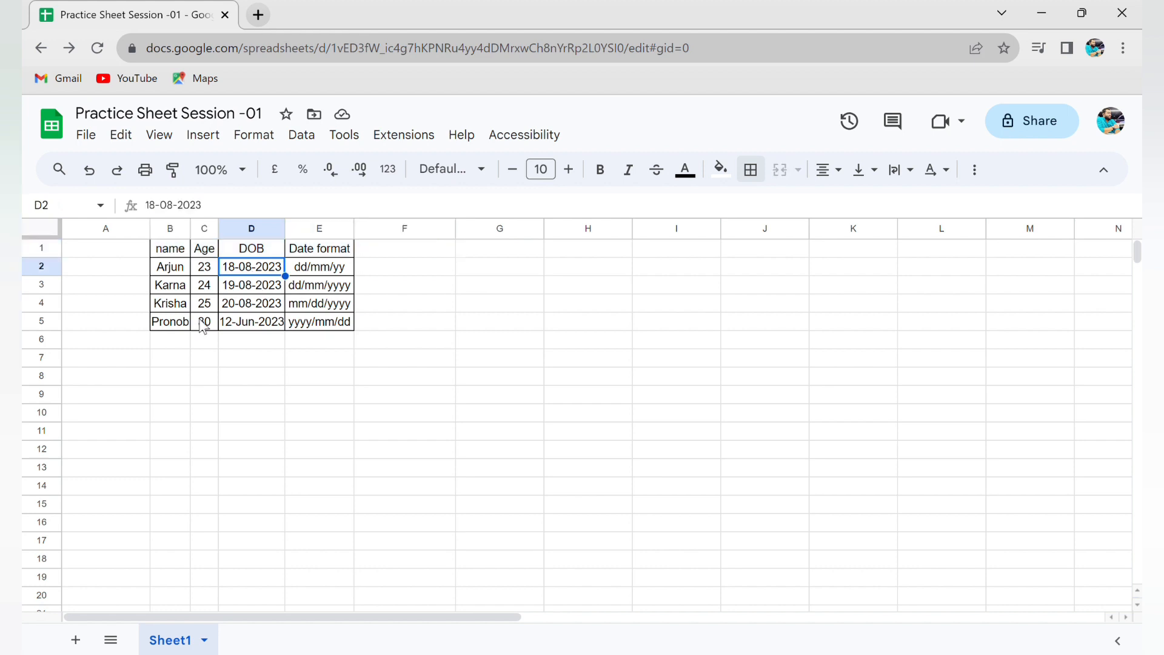
left_click(173, 256)
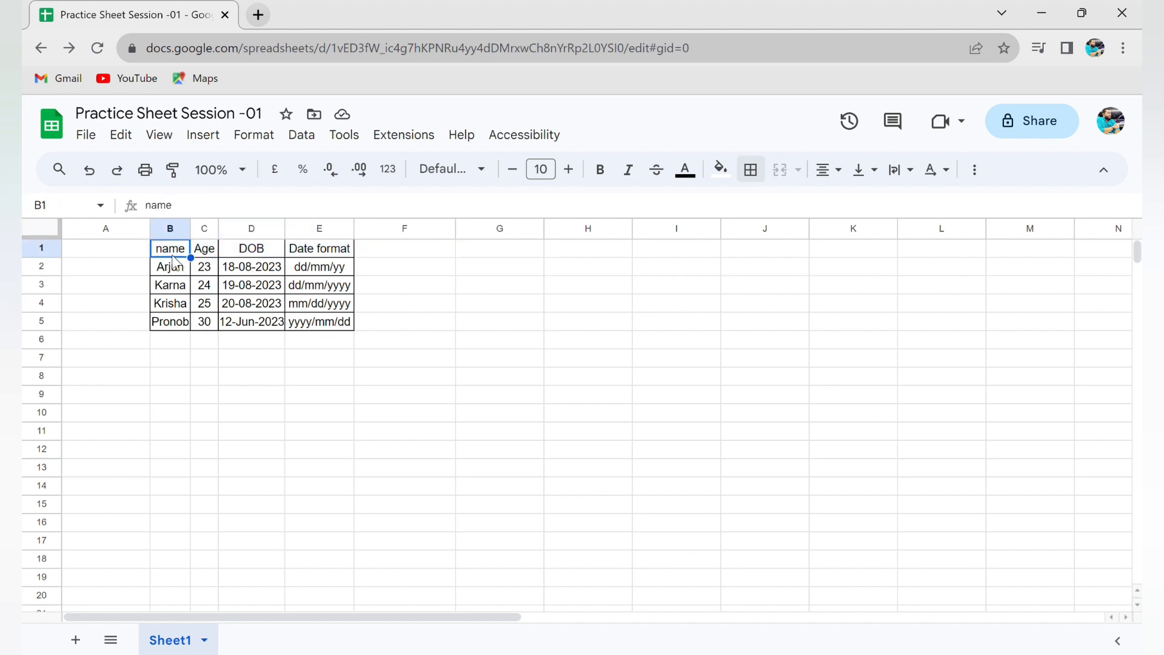
key("Left")
key("Right")
key("Right")
key("Right")
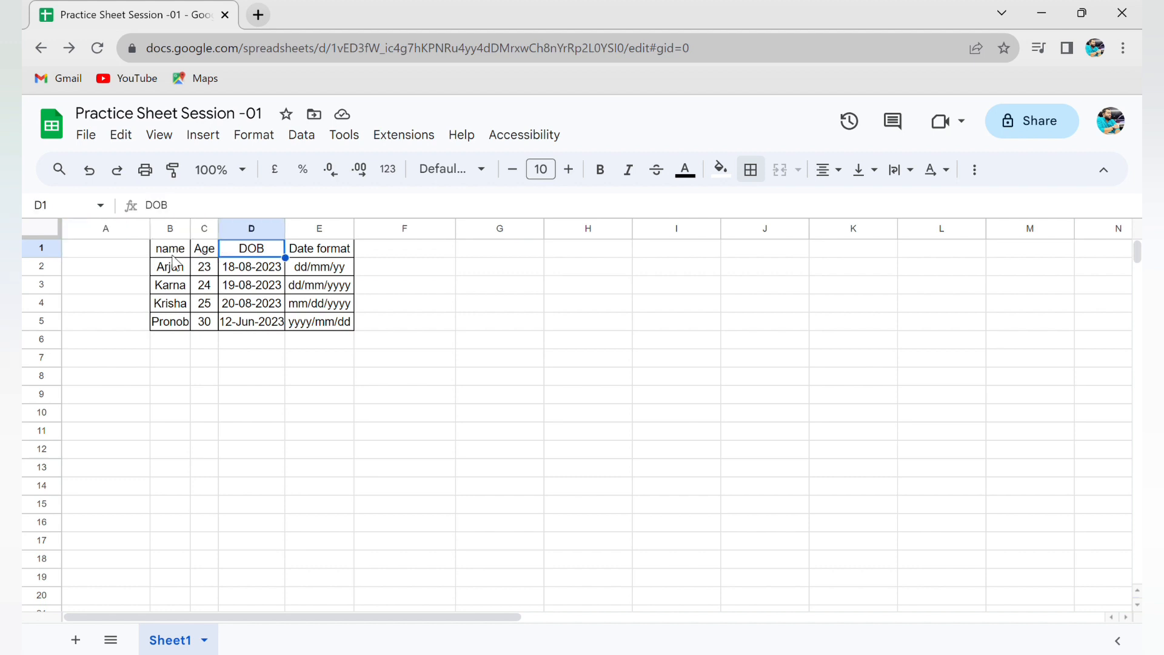
key("Down")
key("Left")
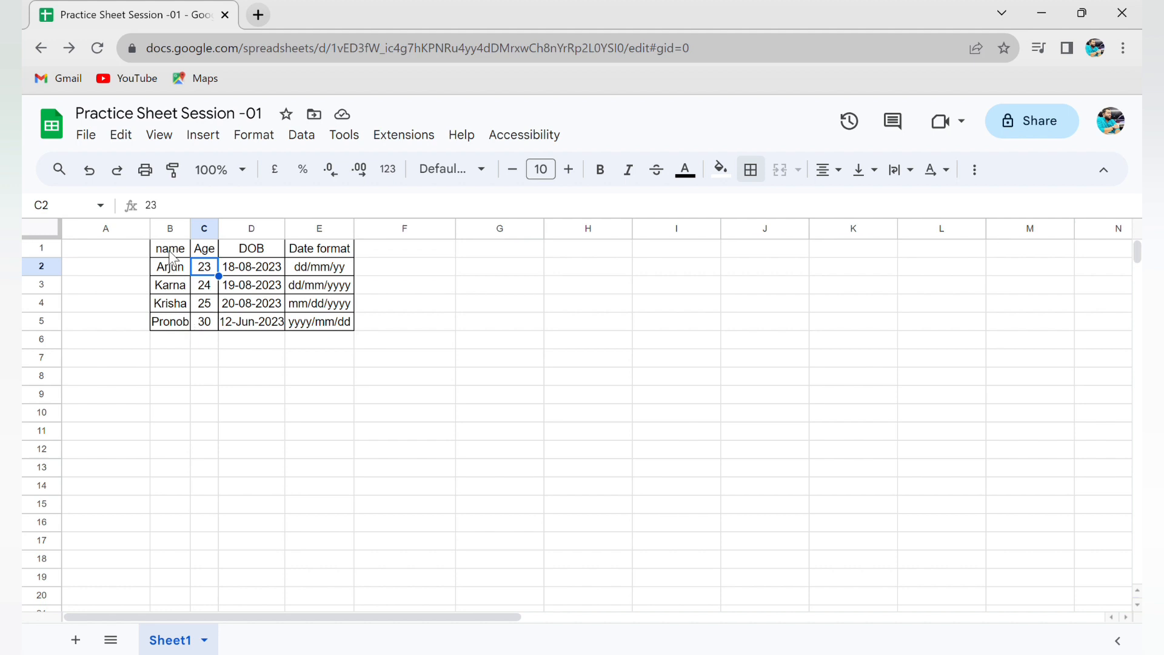
- Make the header row B1:E1 bold
left_click_drag(171, 250, 343, 252)
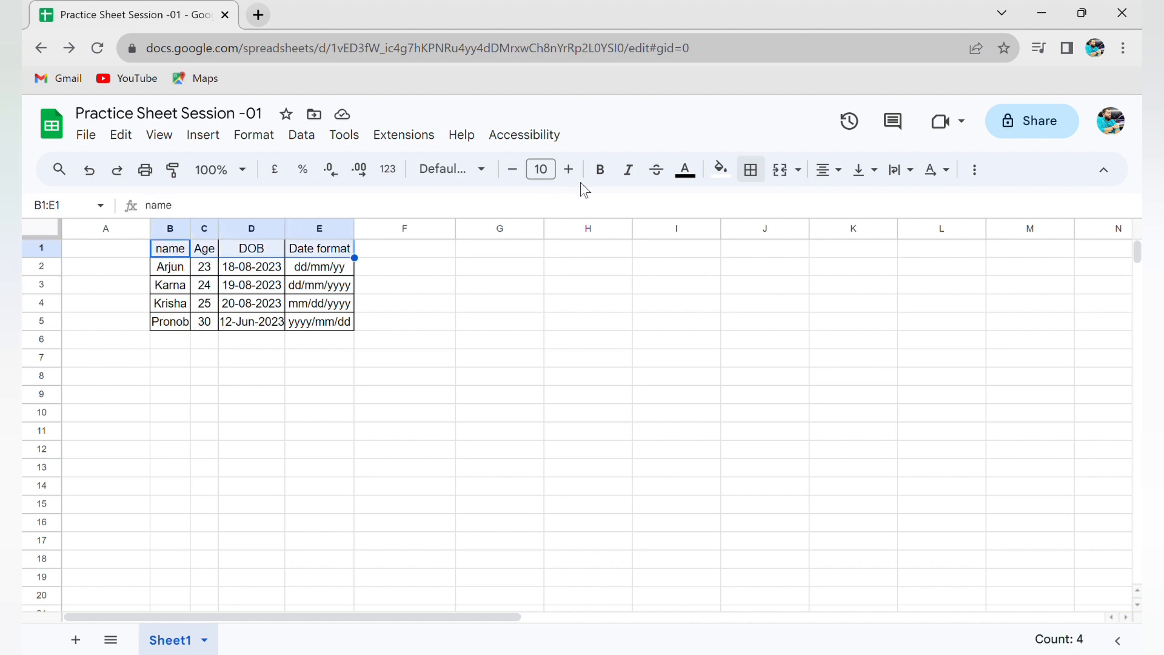
left_click(600, 171)
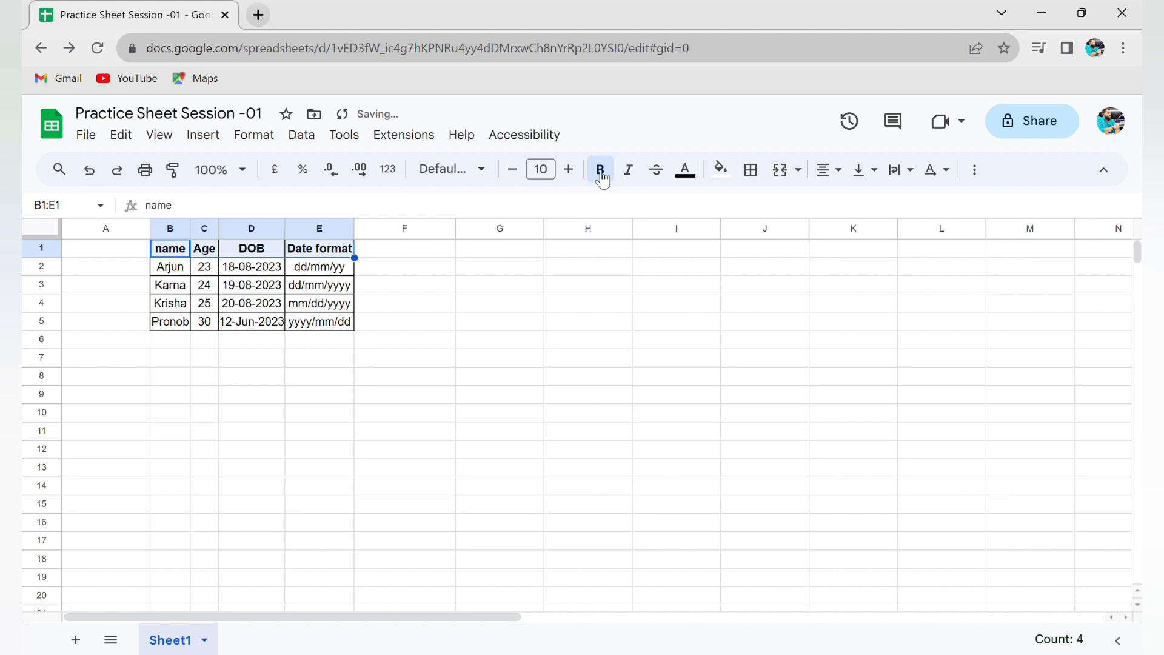
left_click(305, 323)
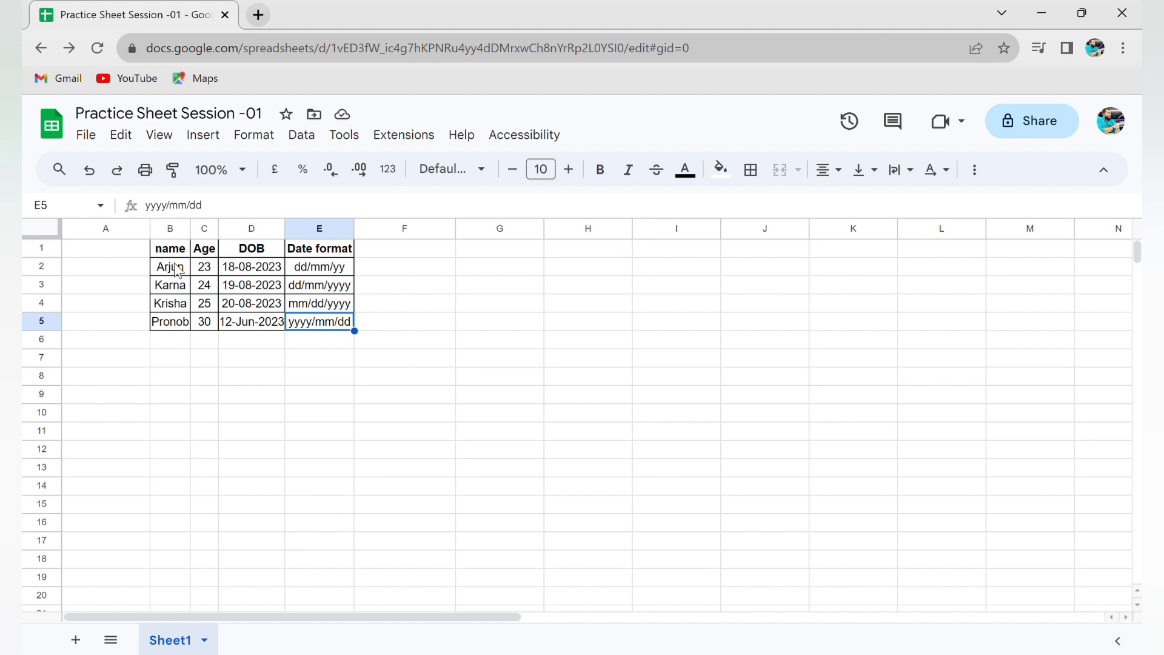
- Fill the header cells B1:E1 with light green
left_click_drag(171, 249, 347, 248)
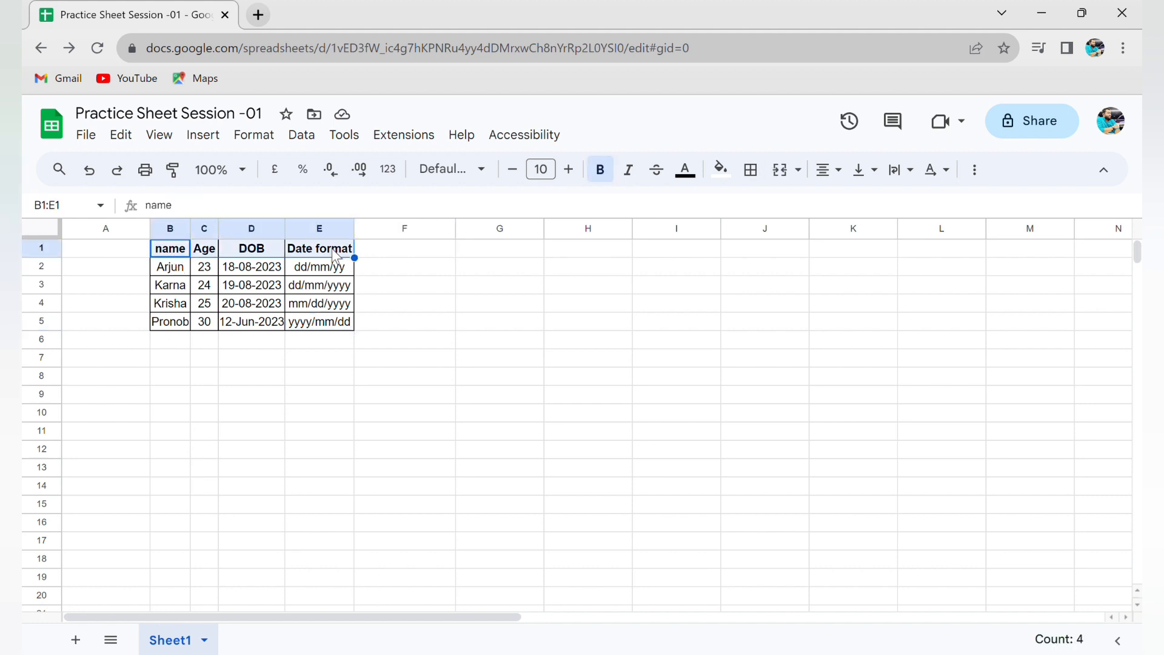
left_click(721, 171)
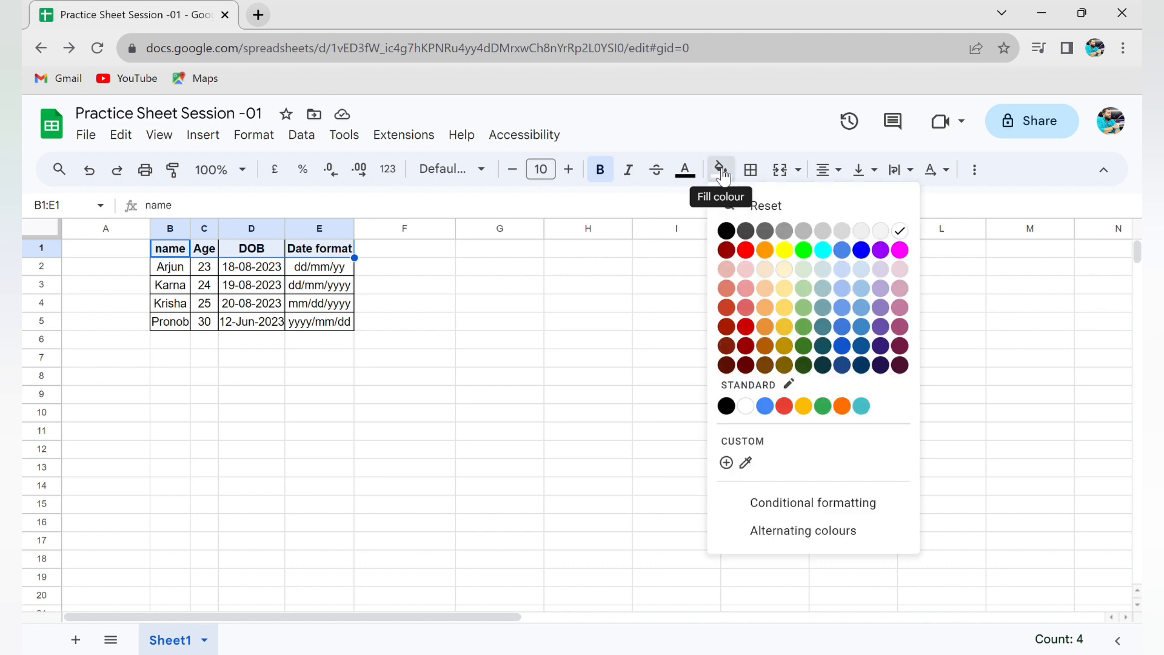
left_click(803, 289)
left_click(802, 289)
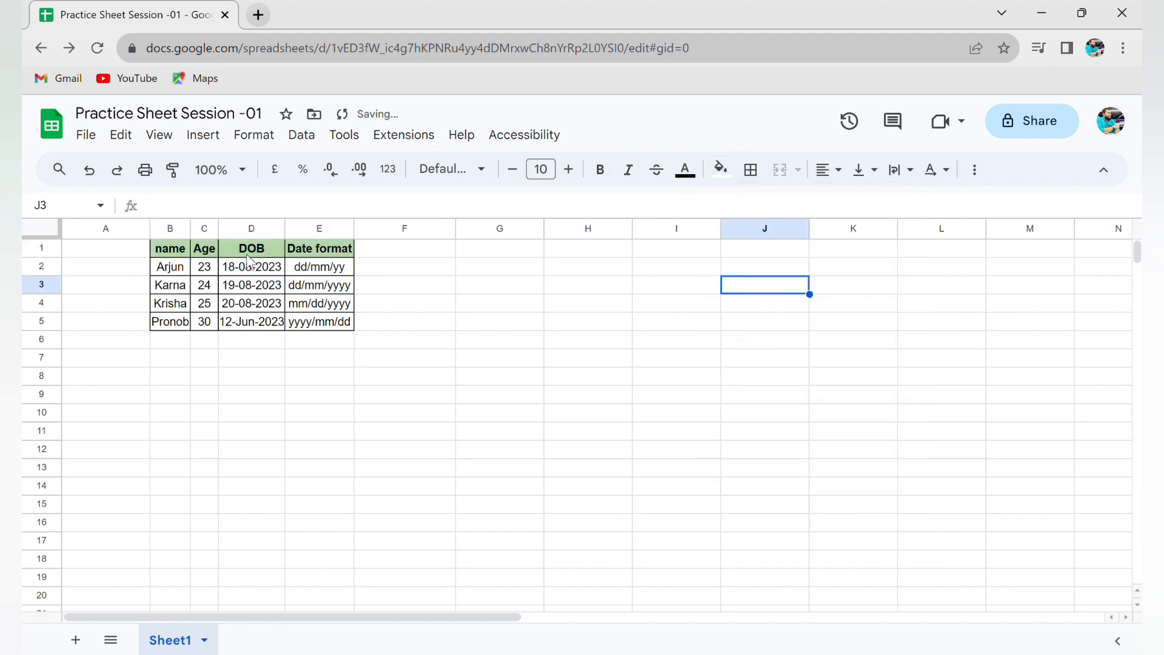
left_click_drag(181, 249, 336, 253)
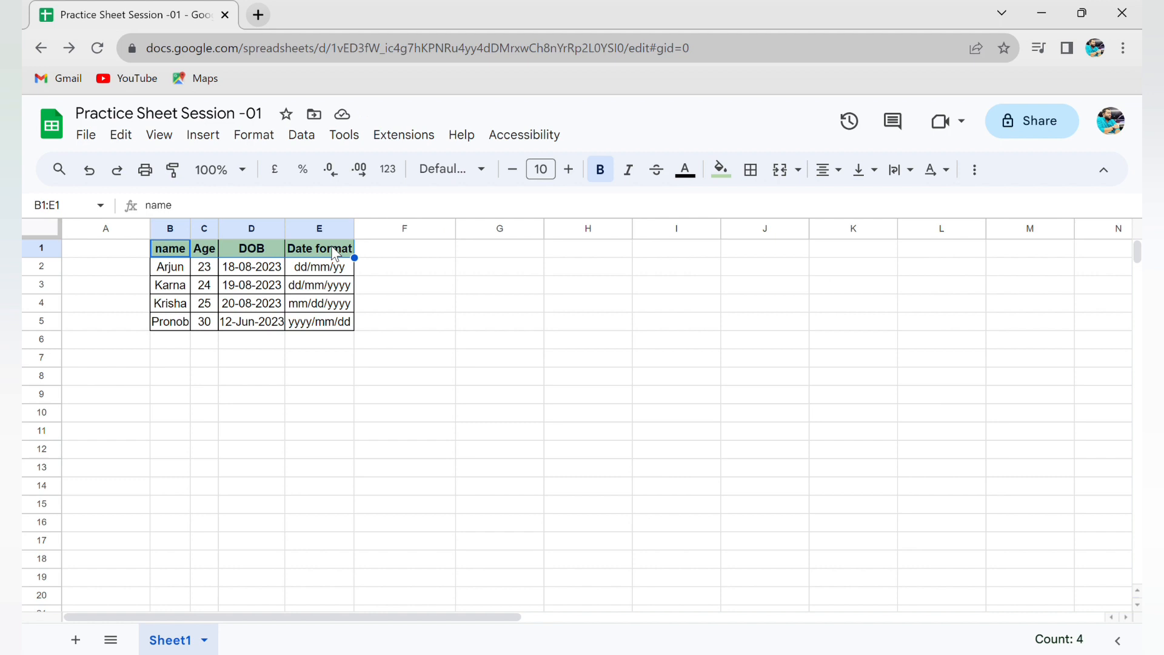
left_click(176, 292)
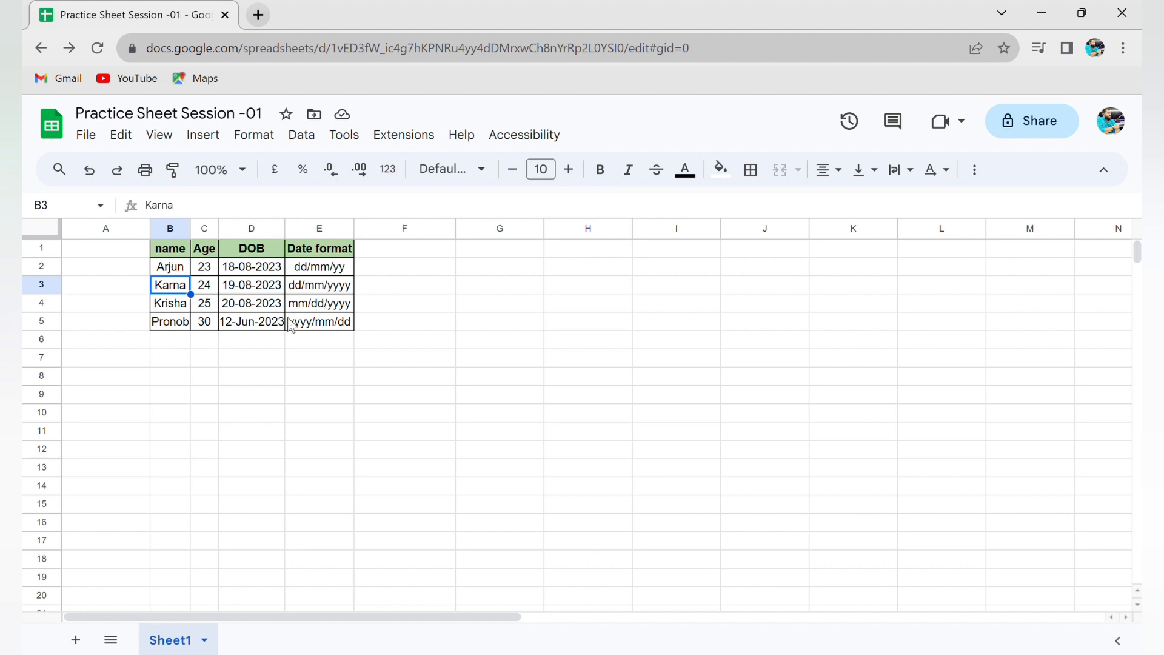
left_click(734, 180)
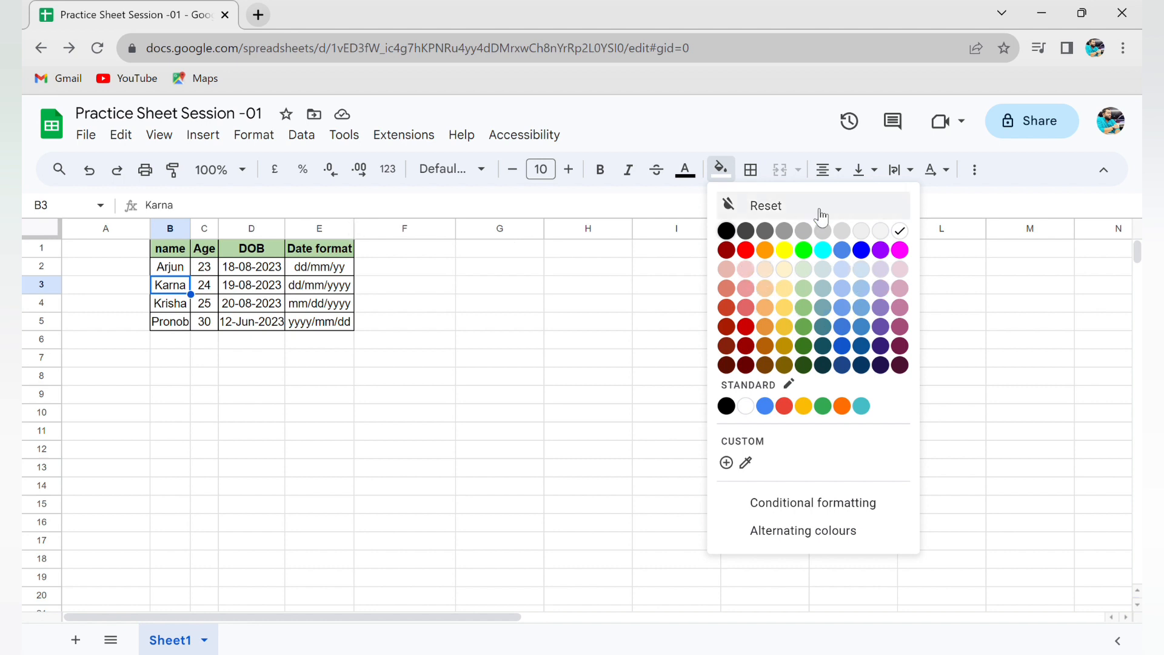
left_click(182, 251)
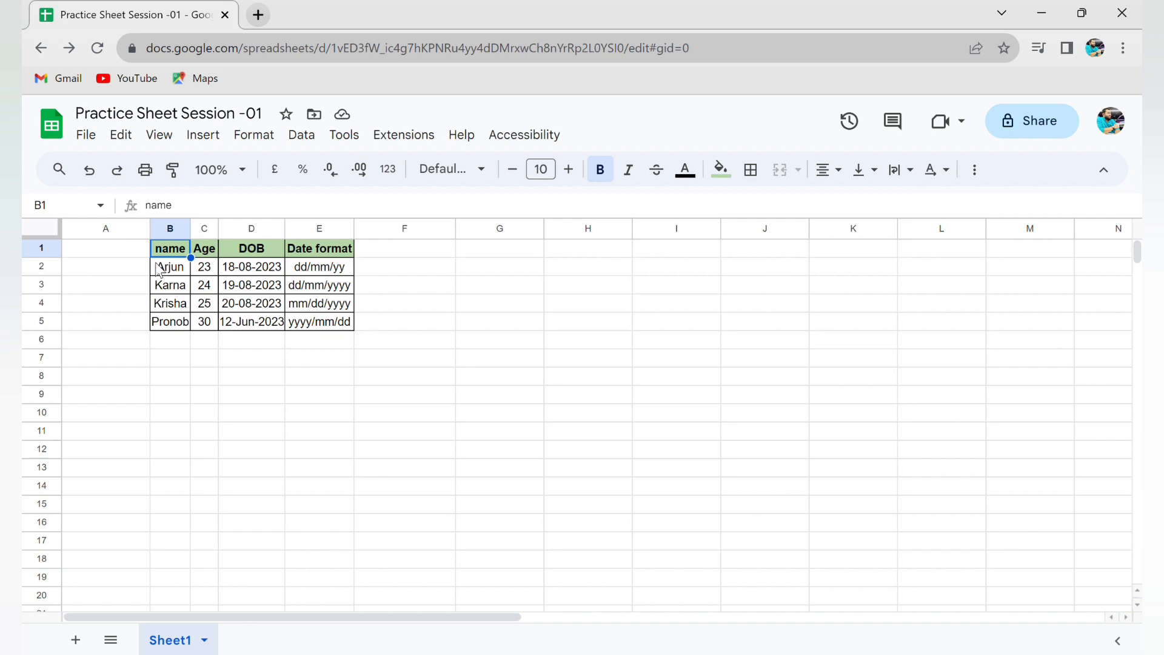
left_click_drag(161, 250, 339, 326)
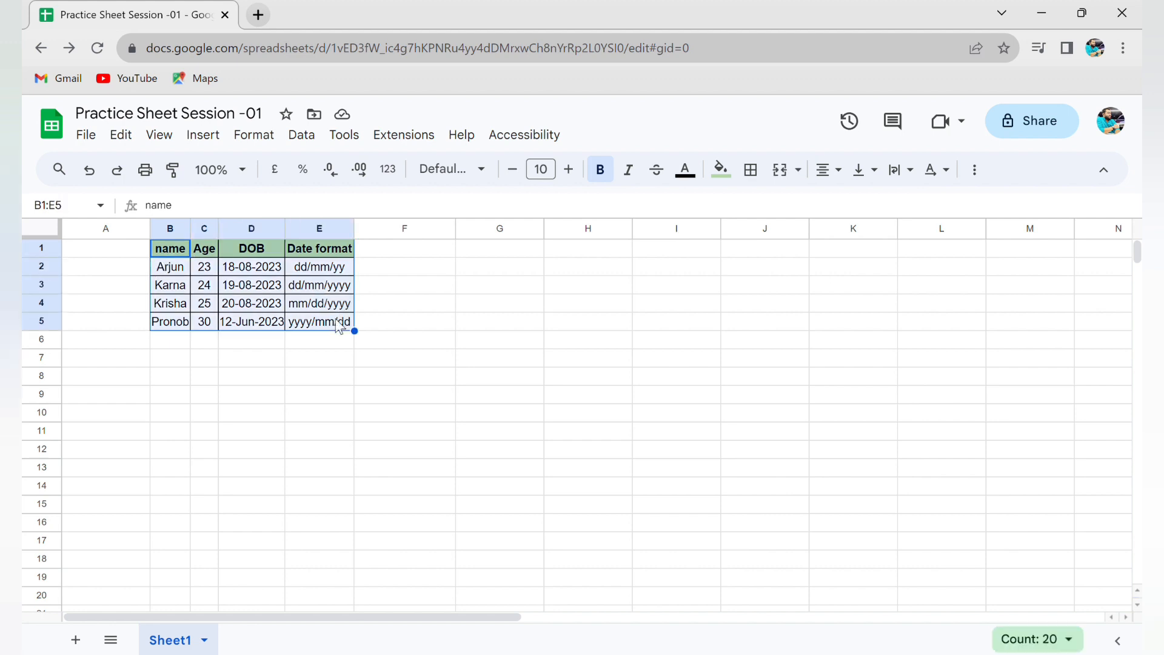
left_click_drag(203, 267, 328, 321)
left_click_drag(171, 250, 339, 324)
left_click_drag(299, 438, 265, 324)
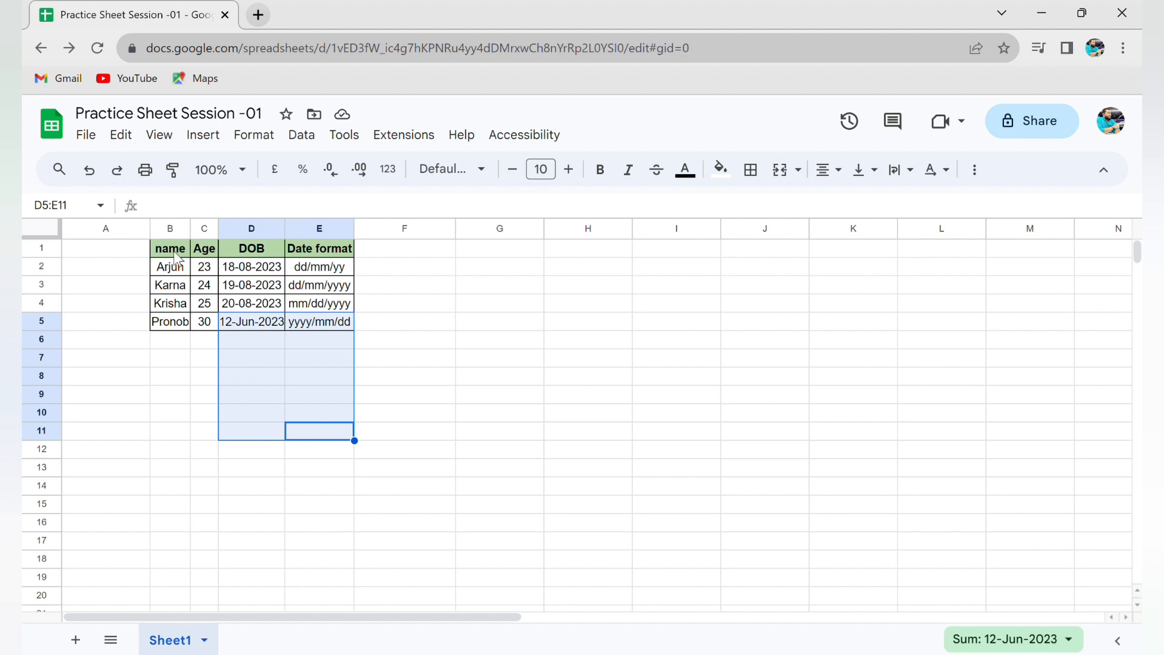
- Apply orange outer borders to the table range B1:E5
left_click_drag(175, 255, 351, 324)
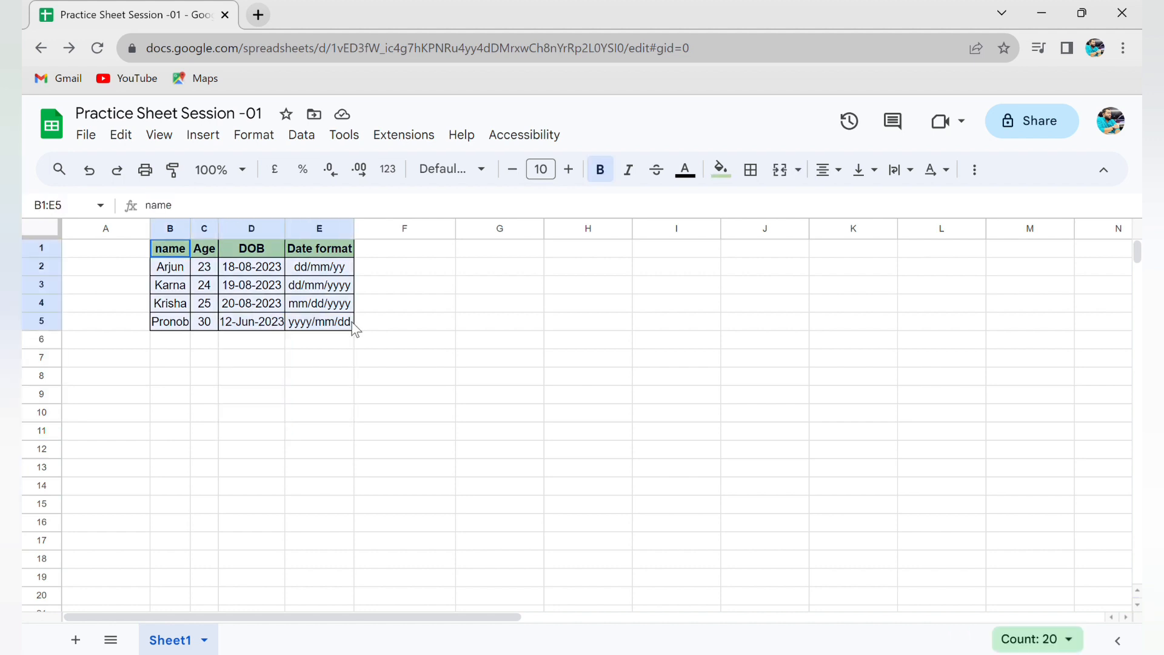
left_click(756, 180)
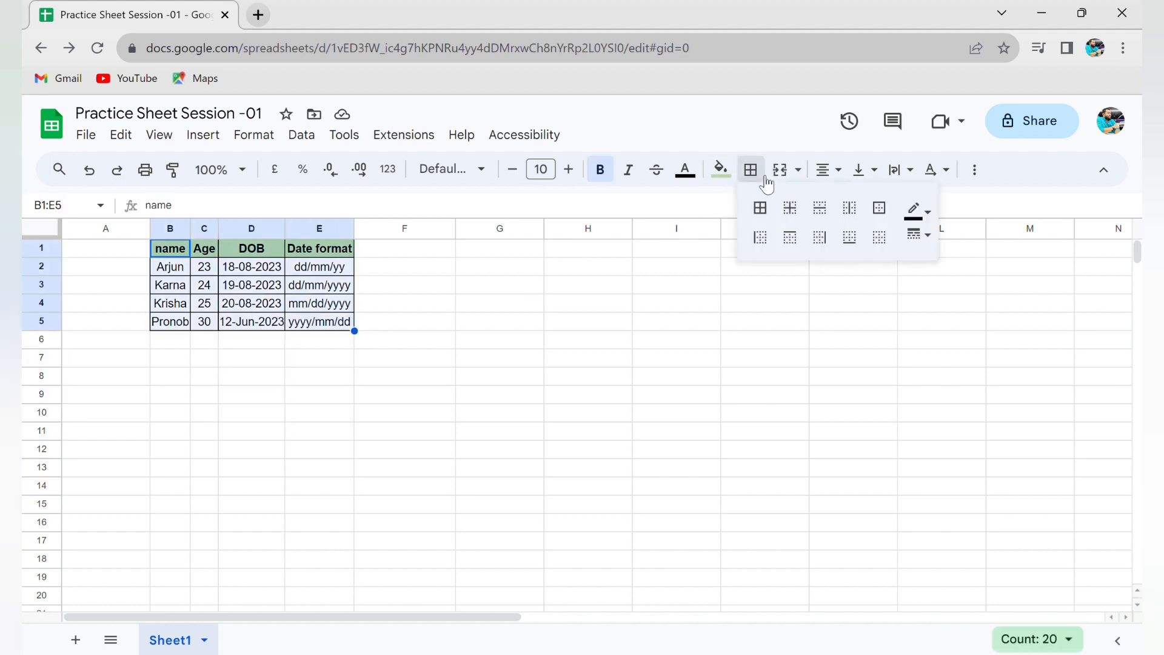
left_click(927, 209)
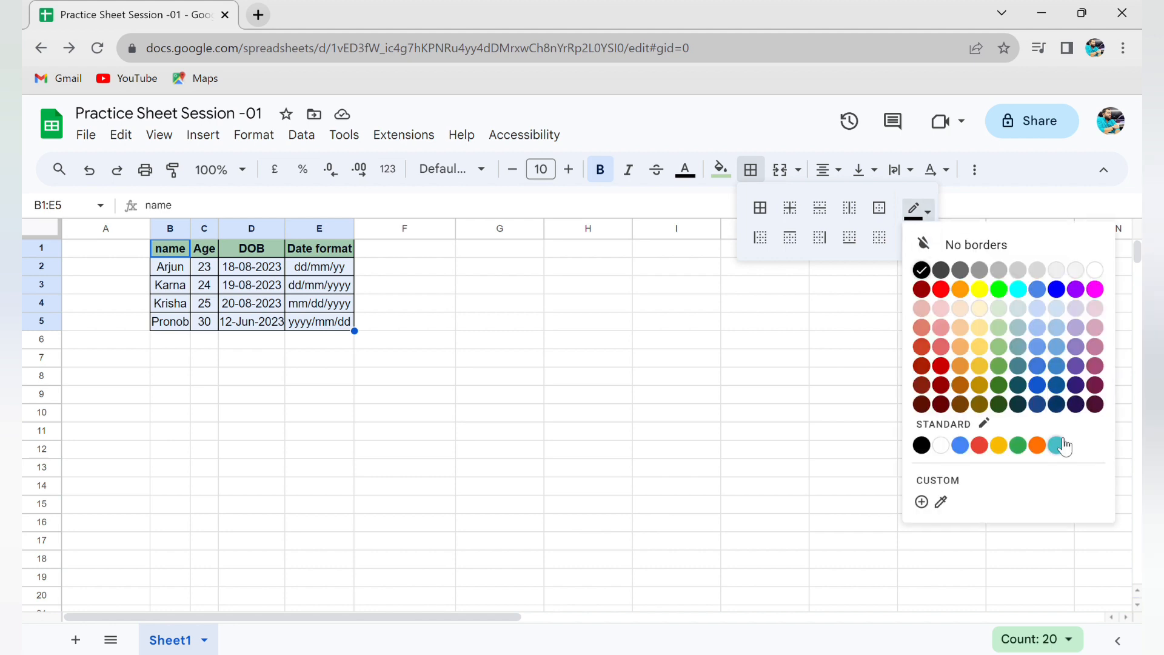
left_click(1041, 448)
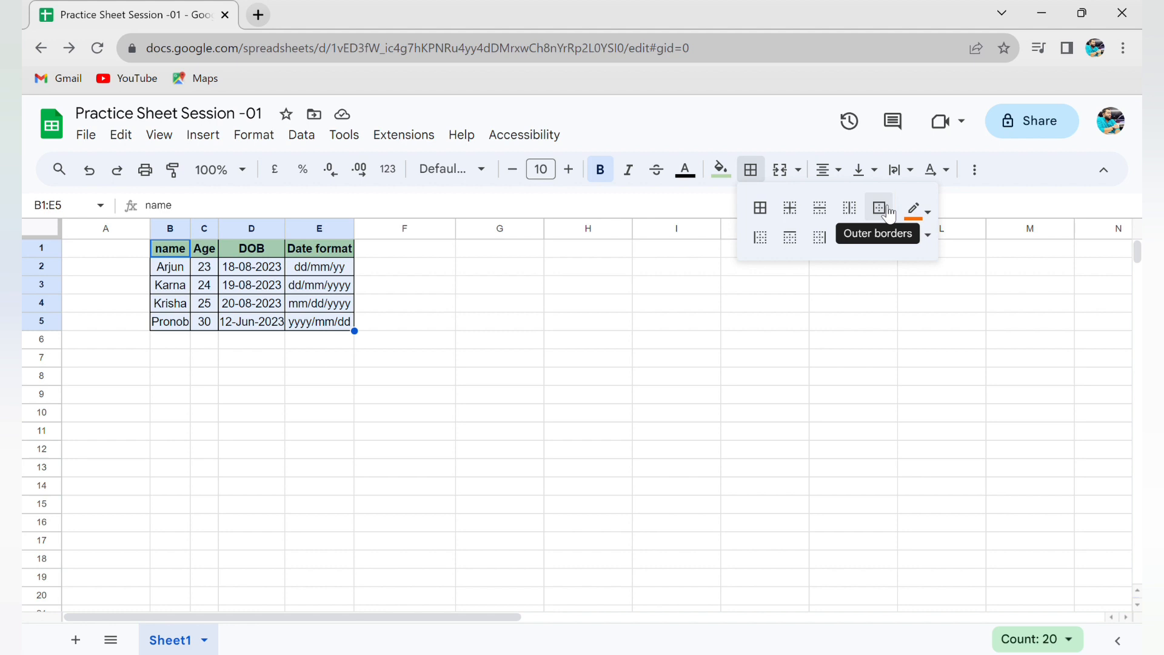
key("ctrl+plus")
key("ctrl+plus")
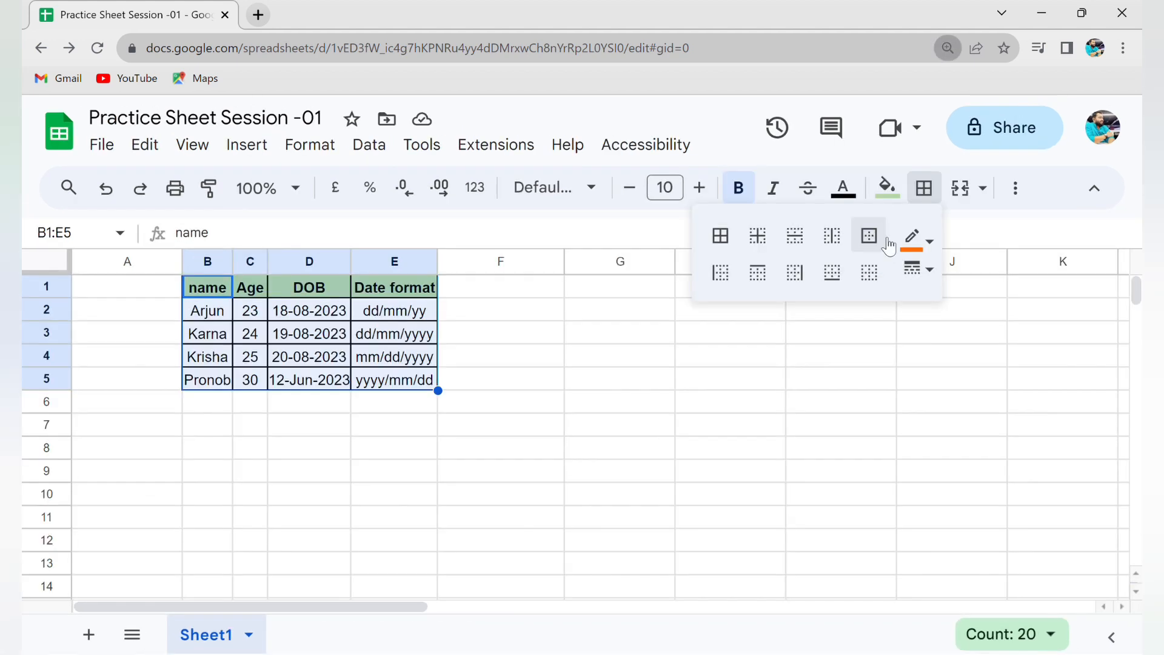
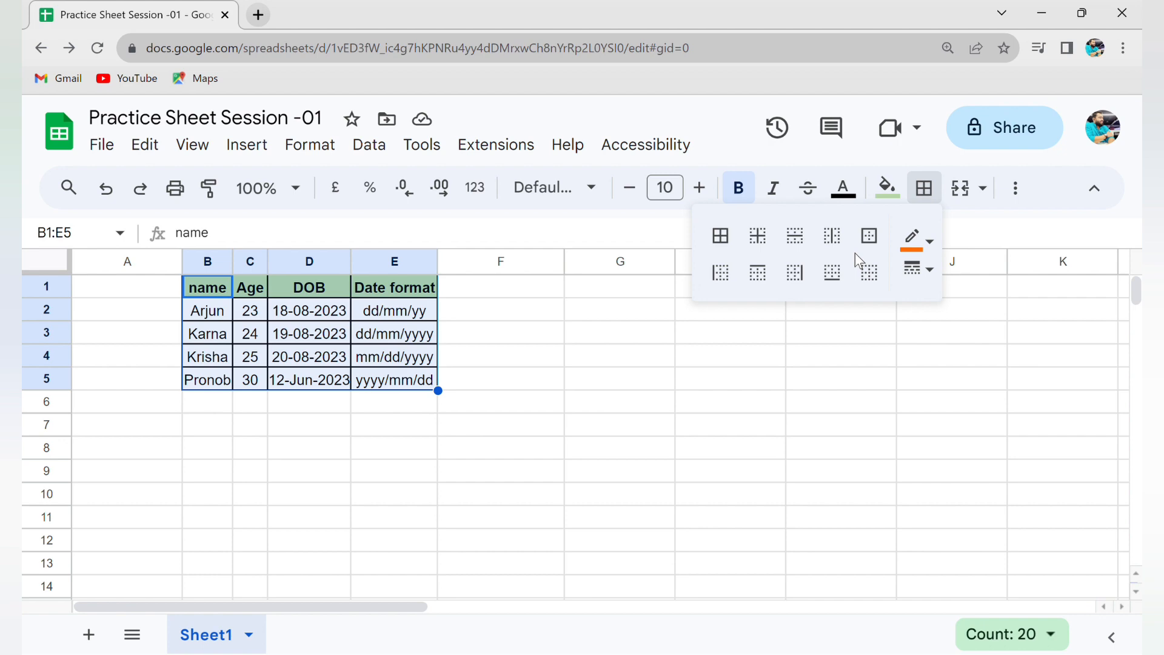
key("ctrl+minus")
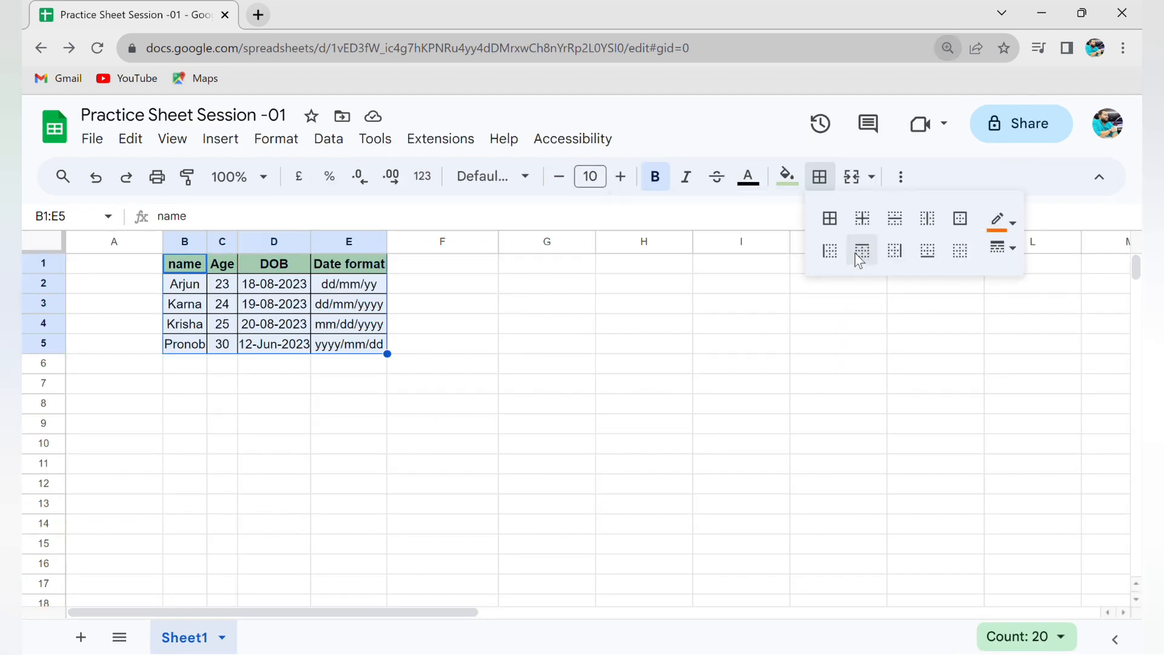
key("ctrl+minus")
key("ctrl+plus")
key("ctrl+plus")
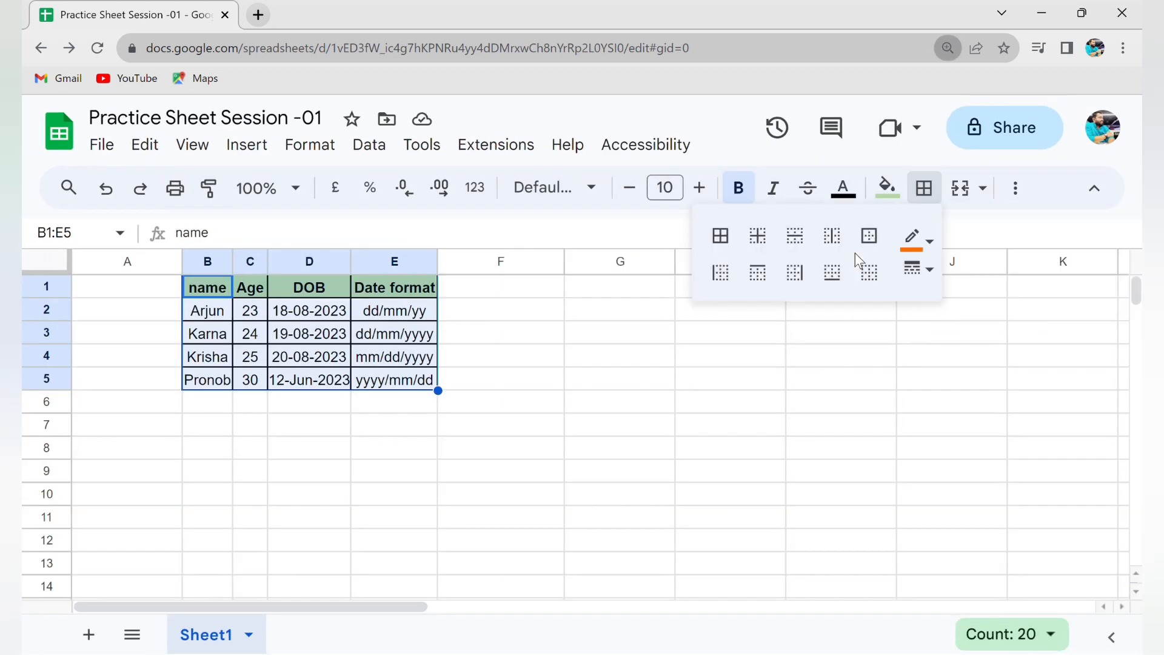
left_click(887, 250)
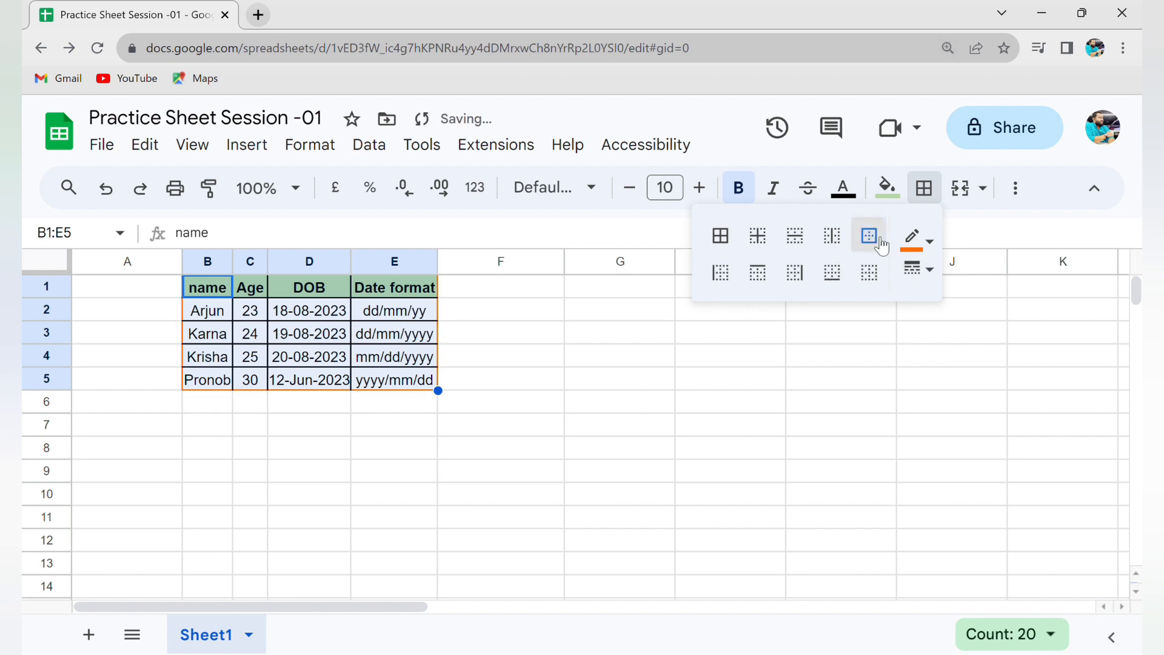
left_click(555, 453)
left_click_drag(195, 292, 394, 381)
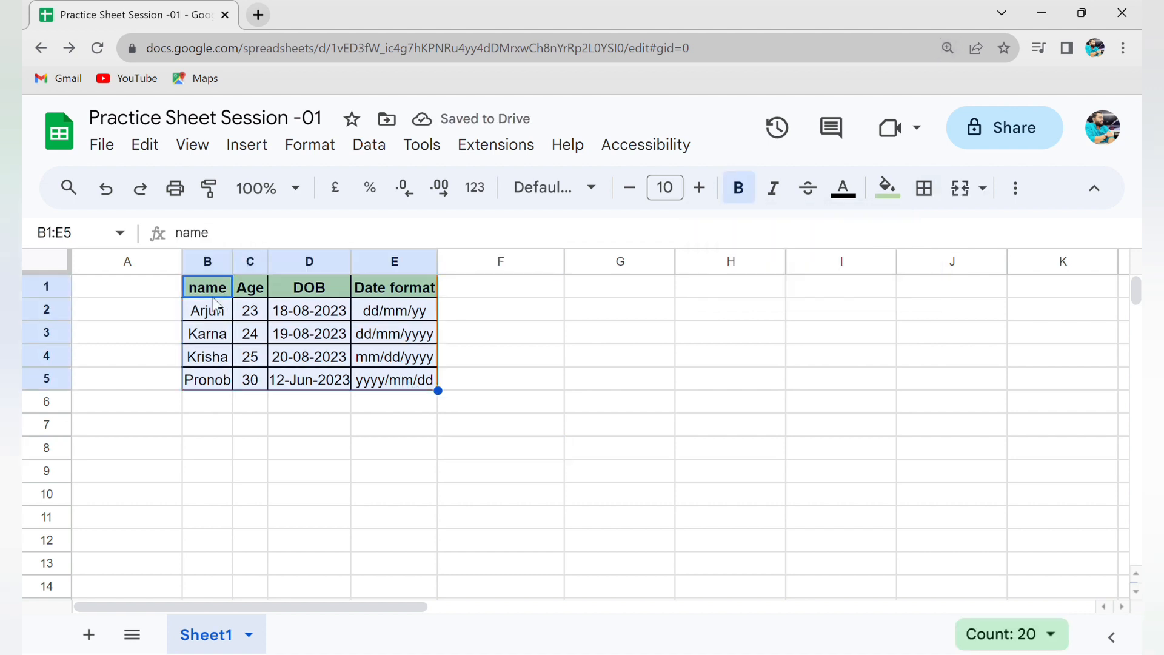
left_click_drag(214, 295, 408, 387)
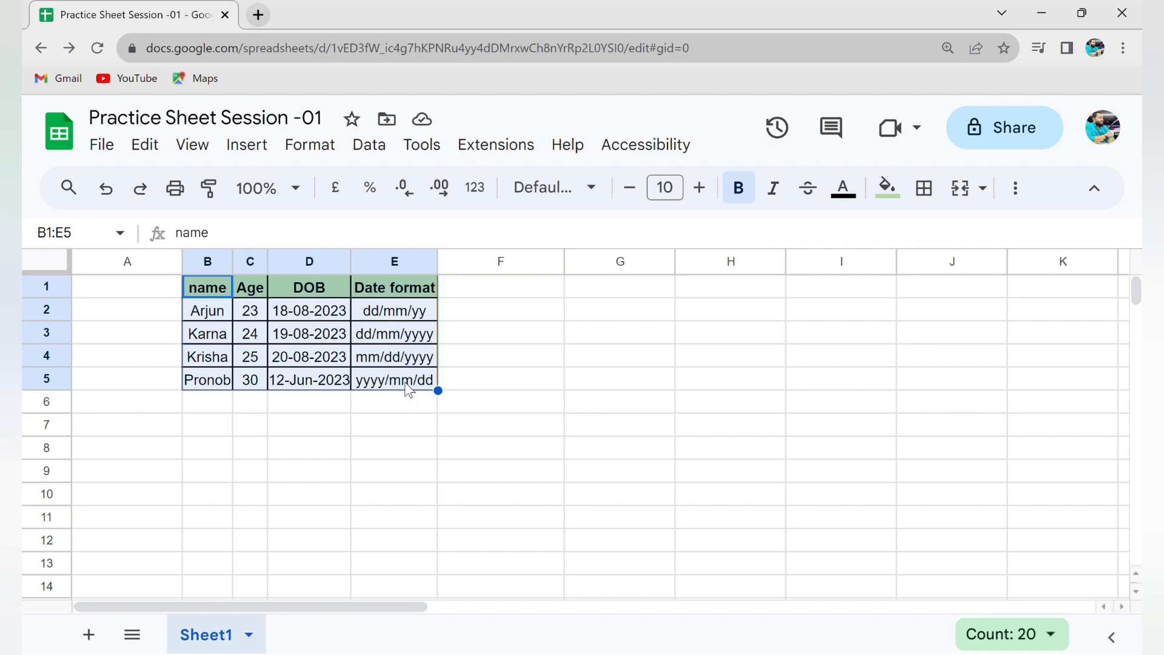
left_click(932, 200)
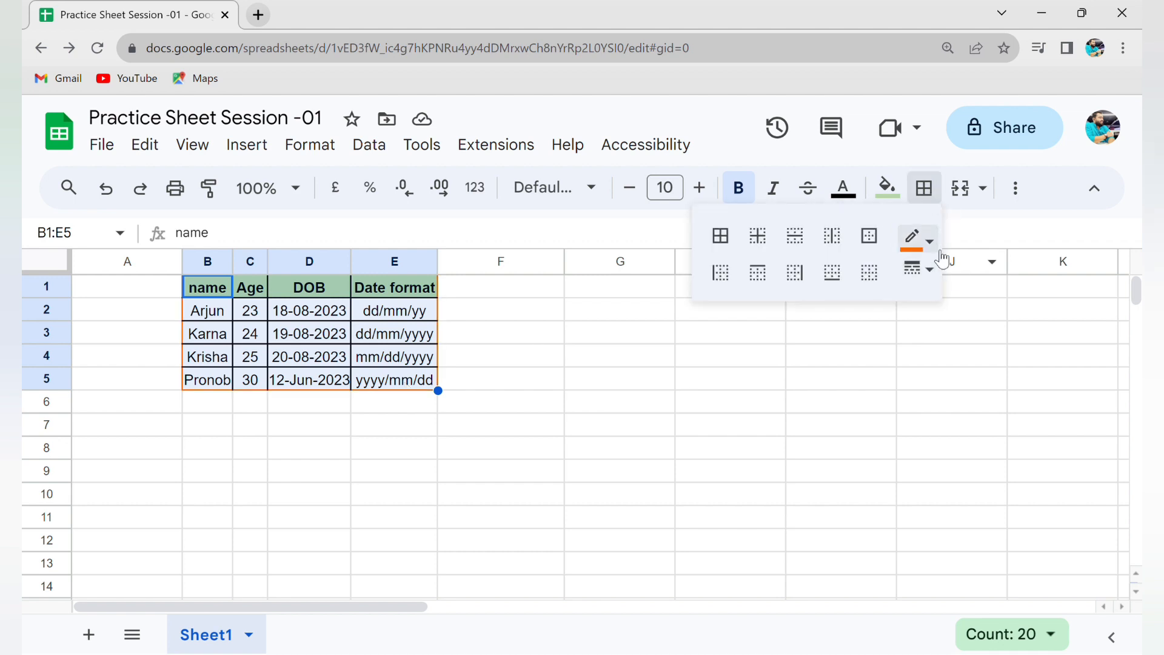
left_click(918, 239)
left_click(701, 318)
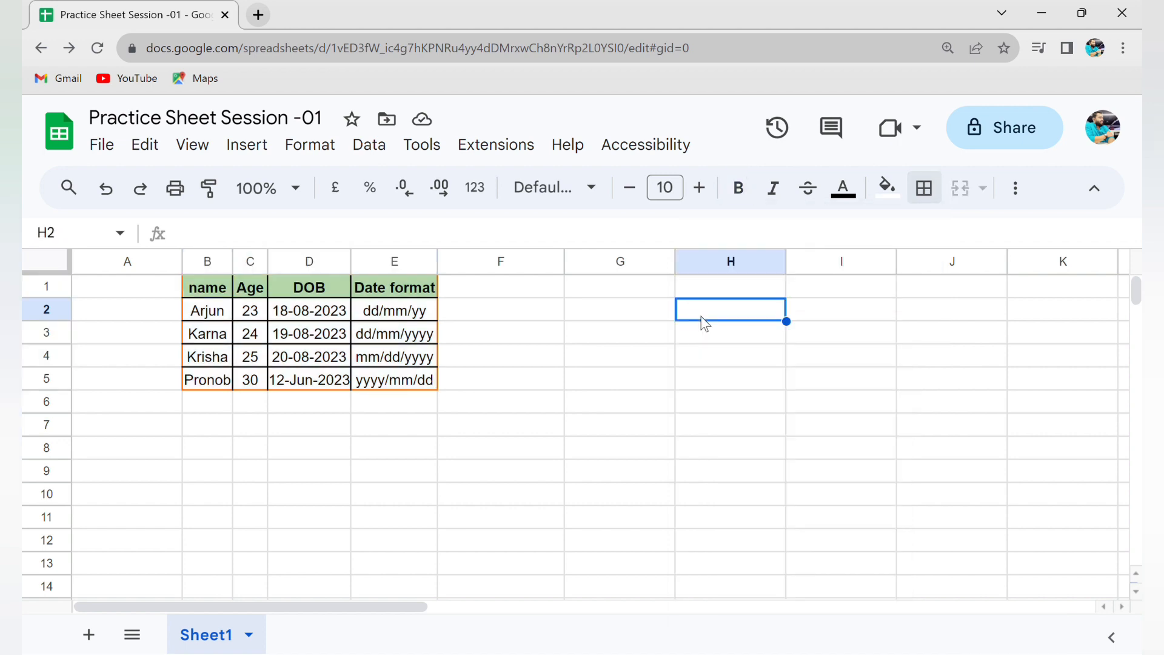
- Apply a black, medium-thick outer border around the table range B1:E5
left_click_drag(213, 297, 433, 392)
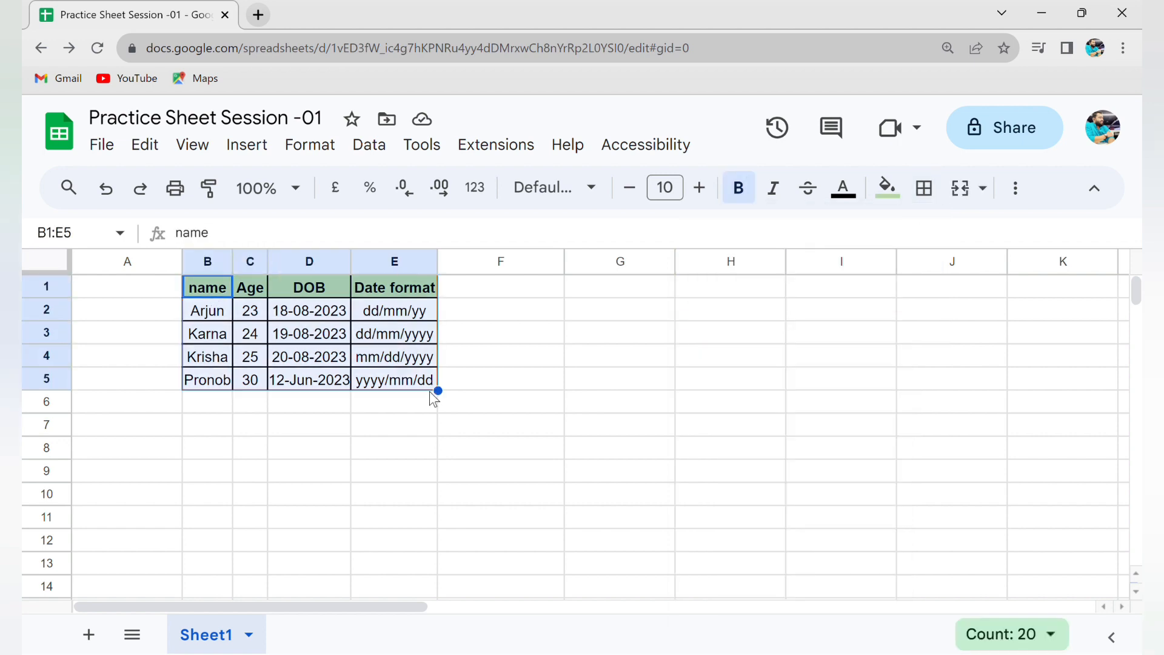
left_click(928, 197)
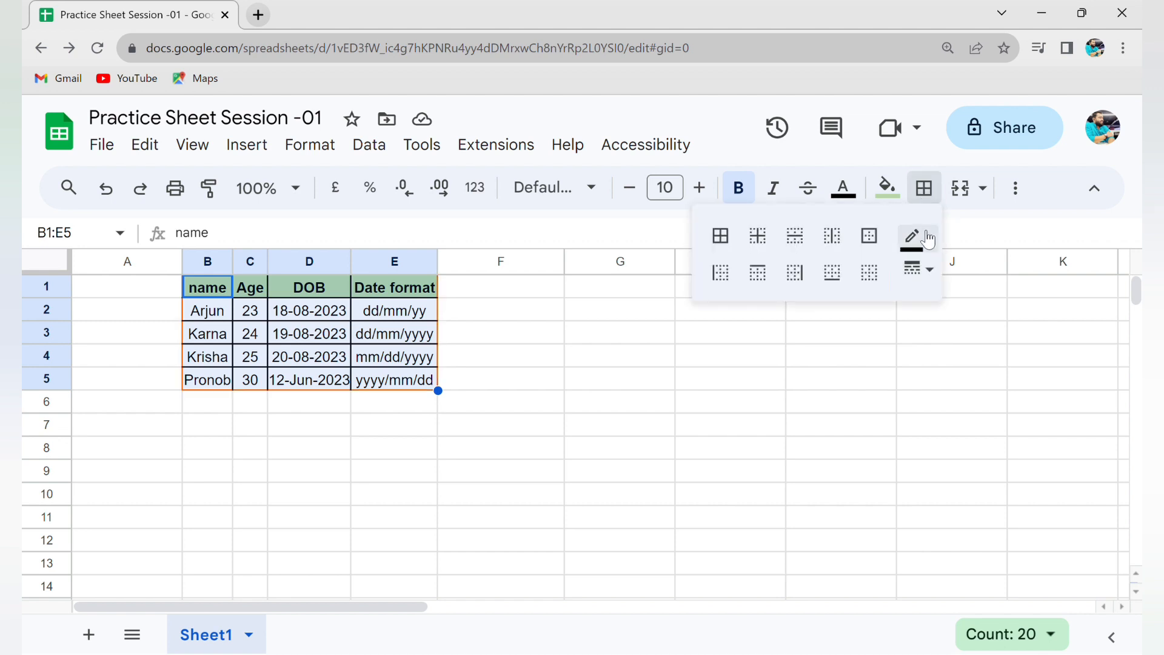
left_click(928, 282)
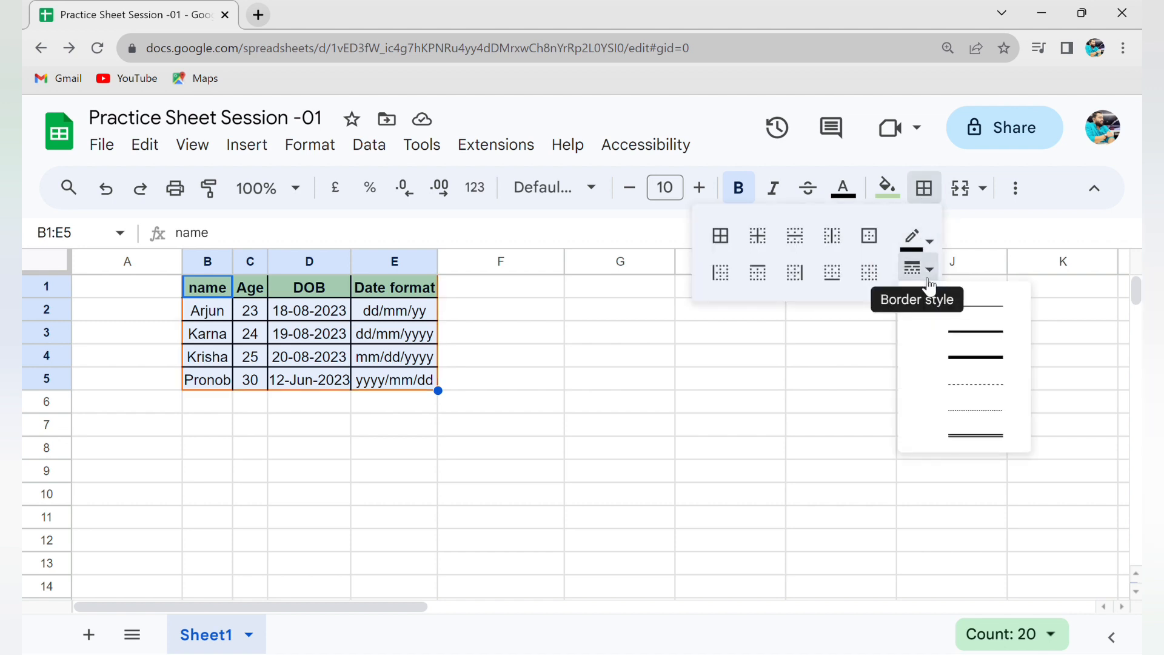
left_click(969, 332)
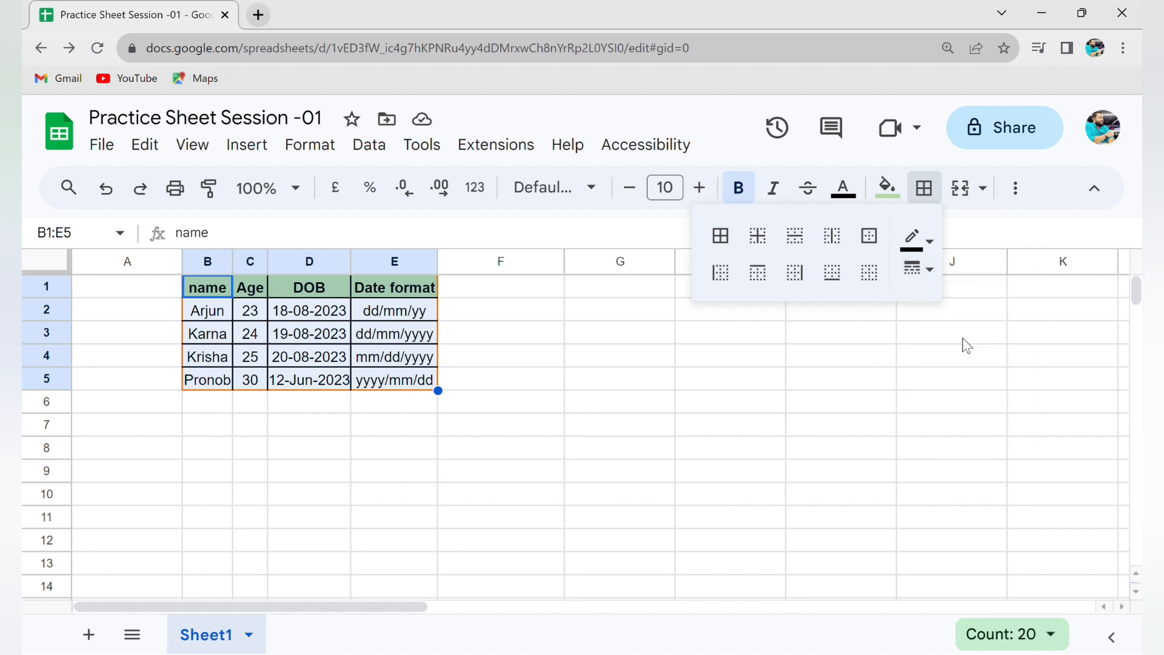
left_click(868, 235)
left_click(610, 454)
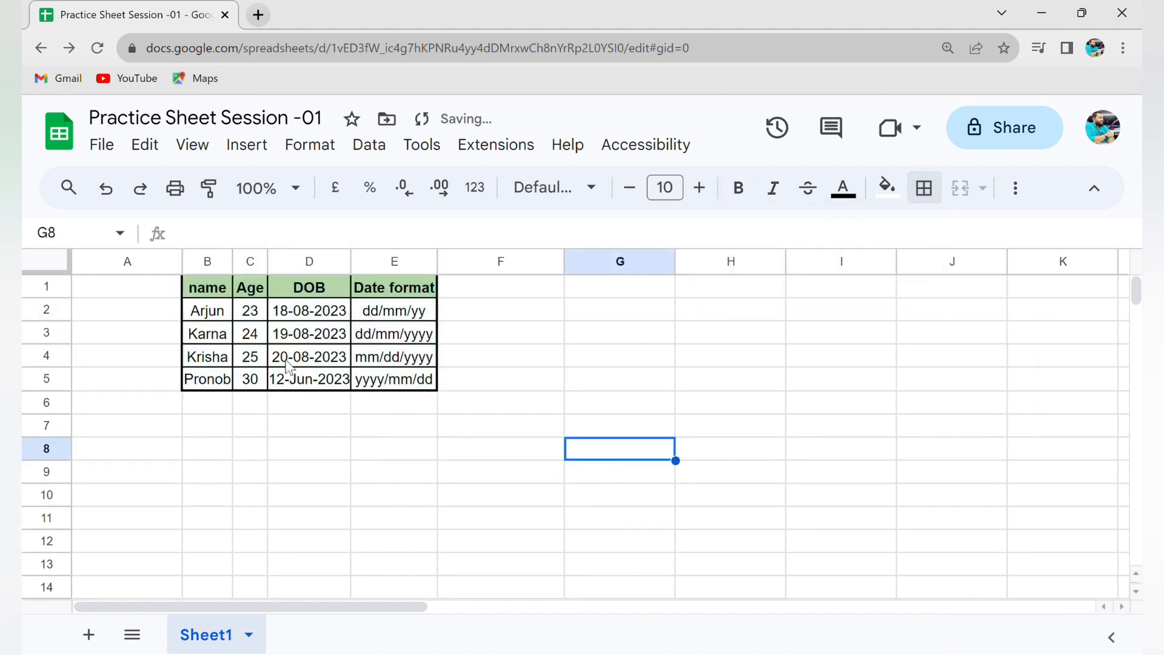
left_click_drag(206, 287, 391, 387)
left_click(244, 319)
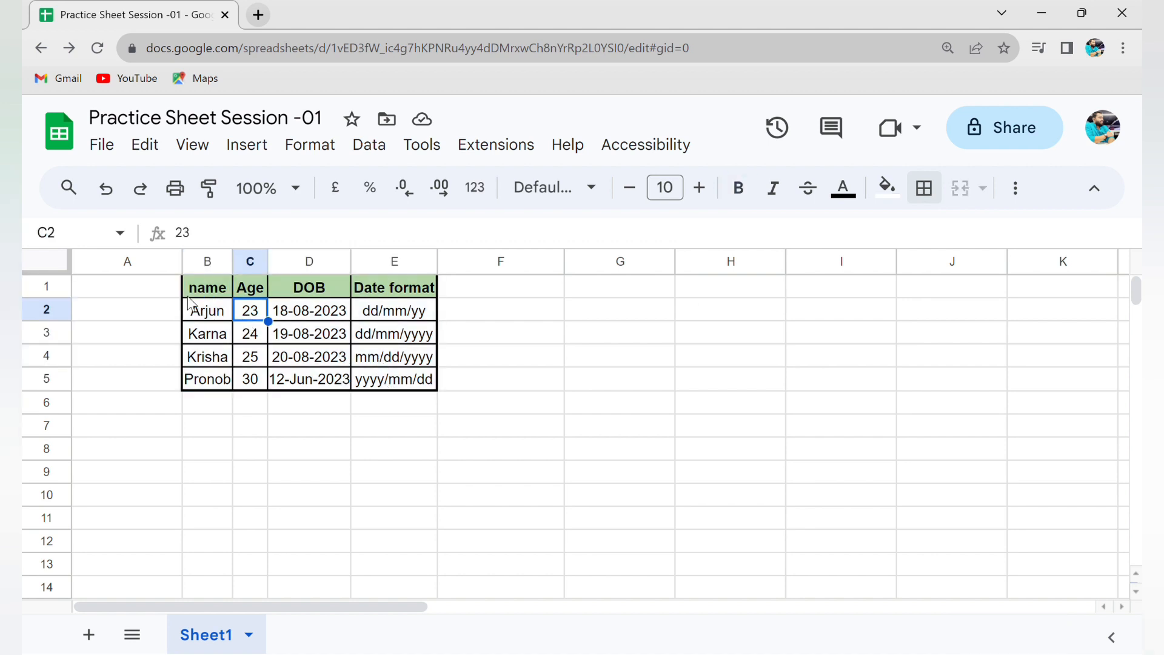
left_click_drag(191, 286, 394, 380)
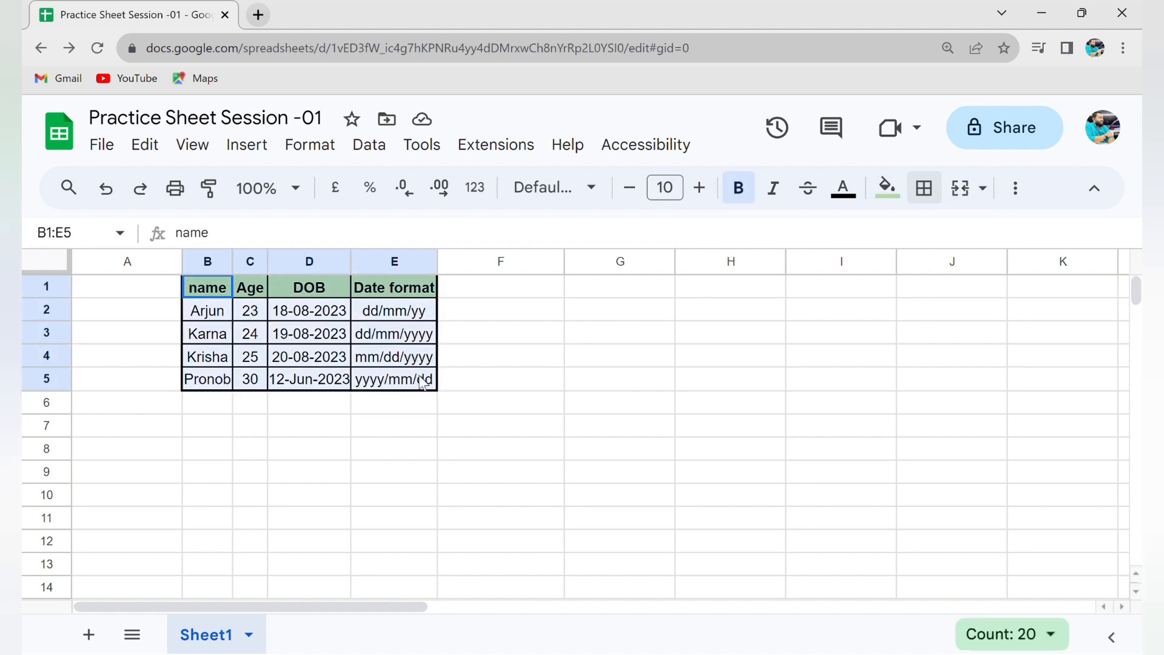
left_click(282, 453)
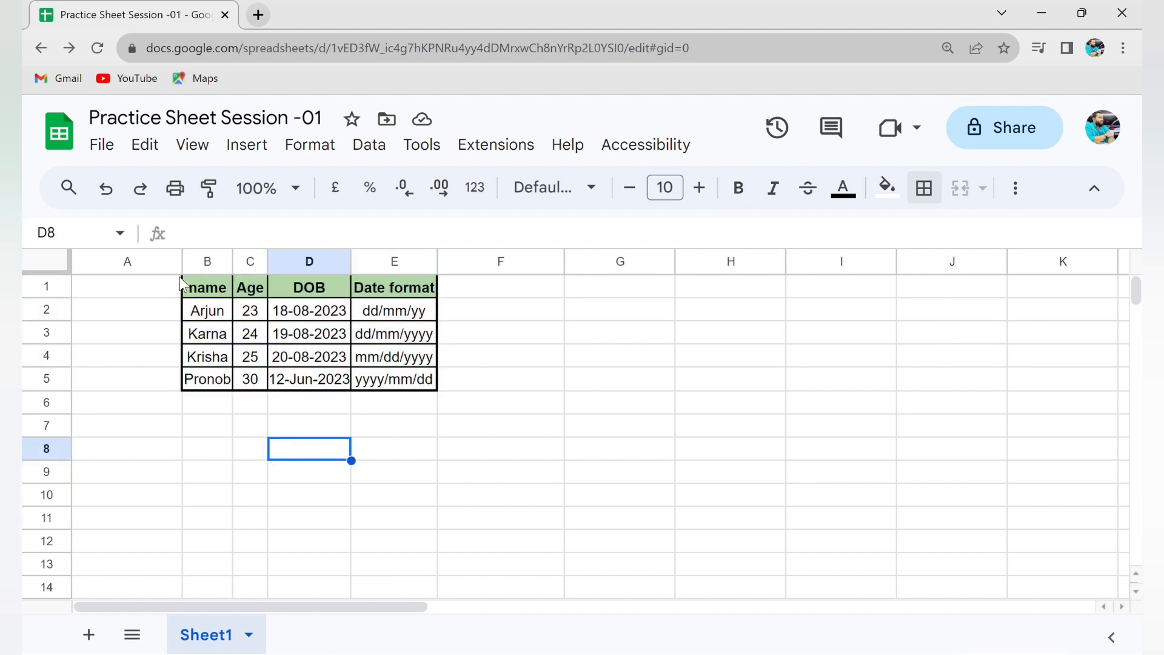
left_click(208, 406)
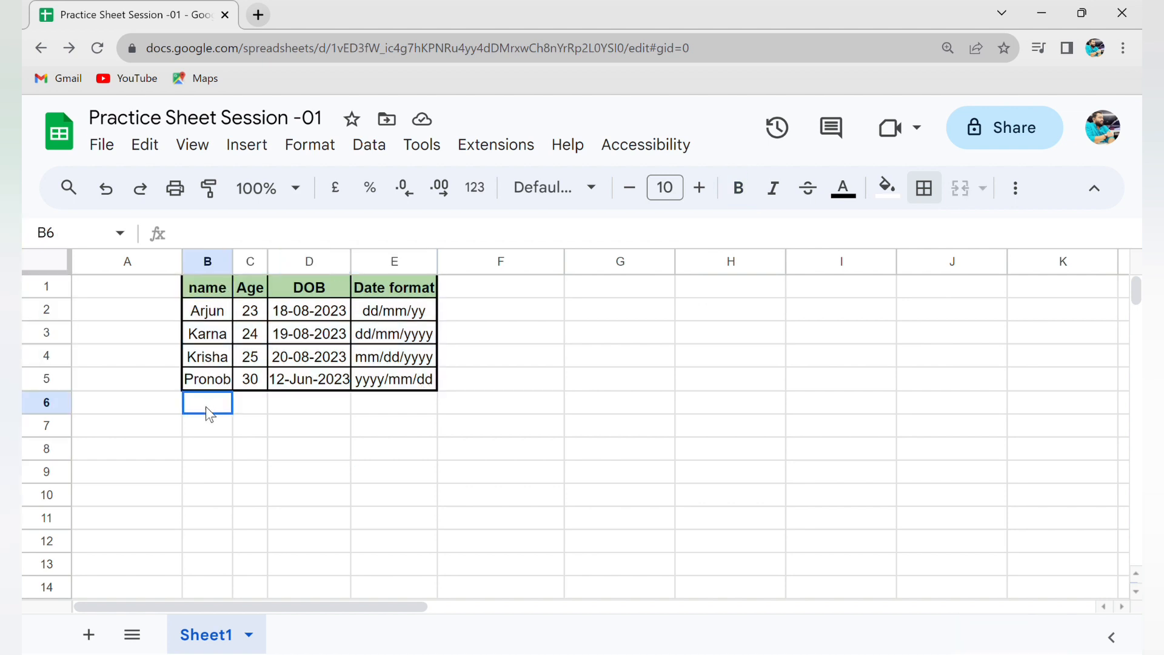
left_click_drag(207, 408, 405, 565)
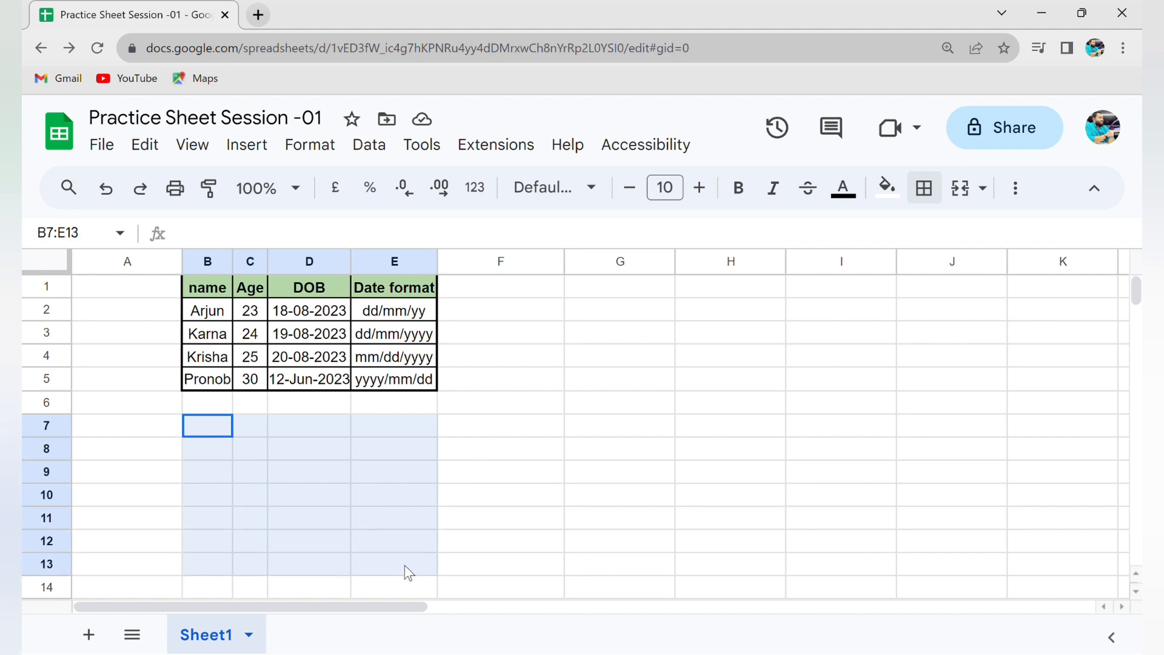
- Apply thin black borders to all cells of the empty range B6:E10 directly below the table
left_click_drag(212, 407, 413, 508)
left_click(923, 188)
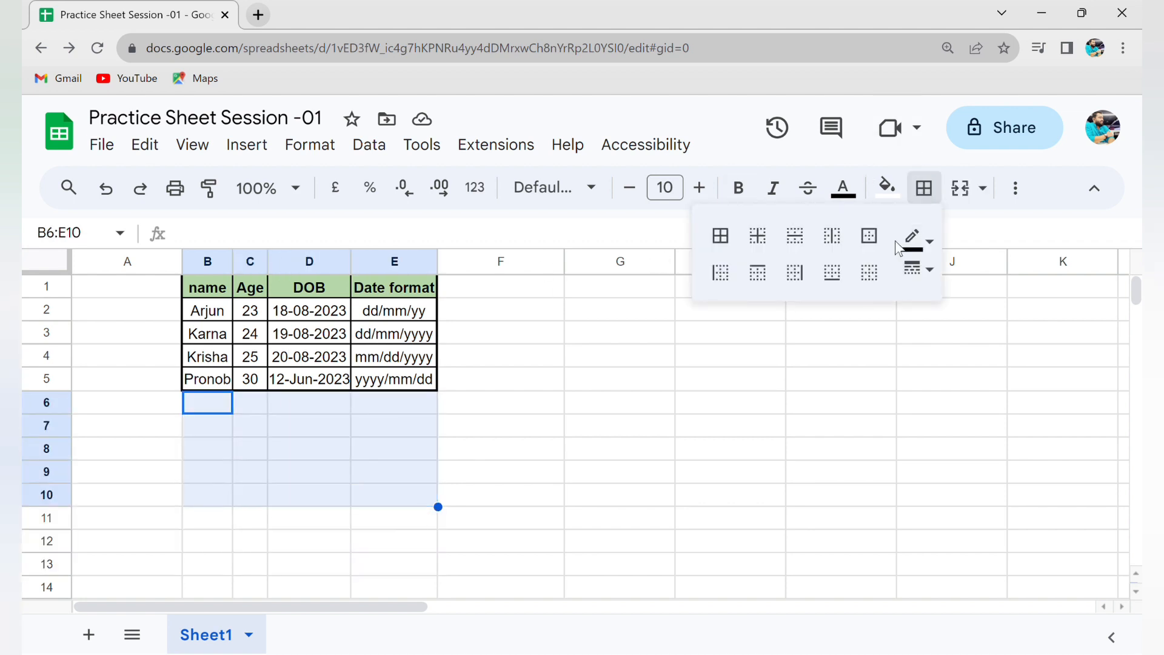
left_click(720, 235)
left_click(915, 240)
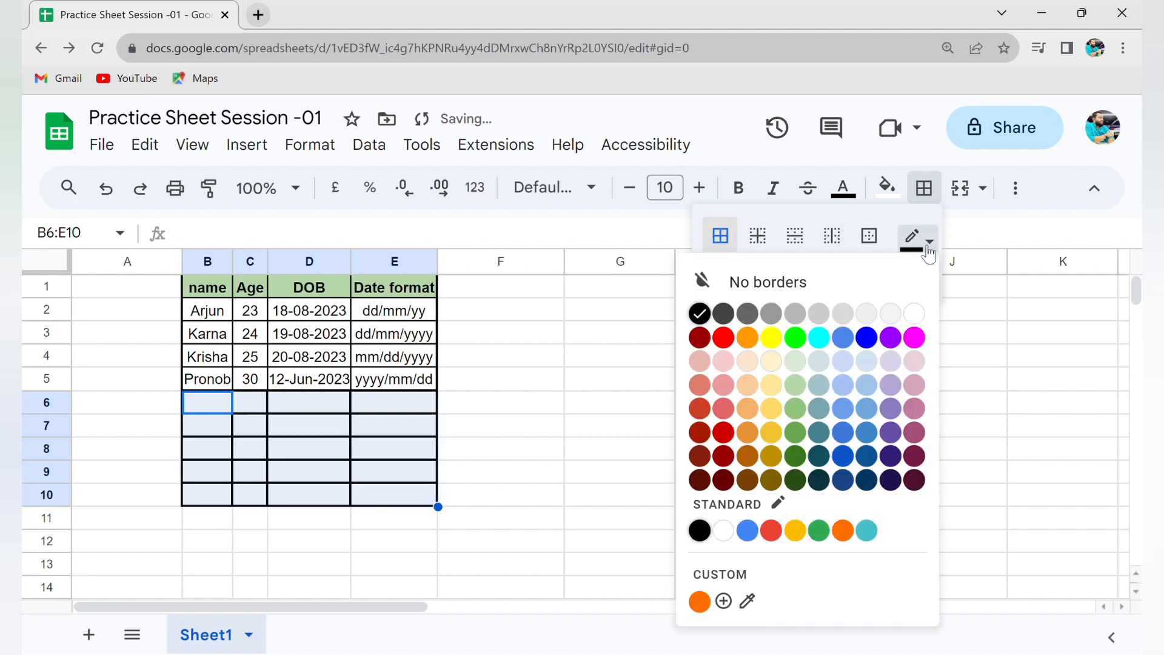
left_click(912, 239)
left_click(922, 268)
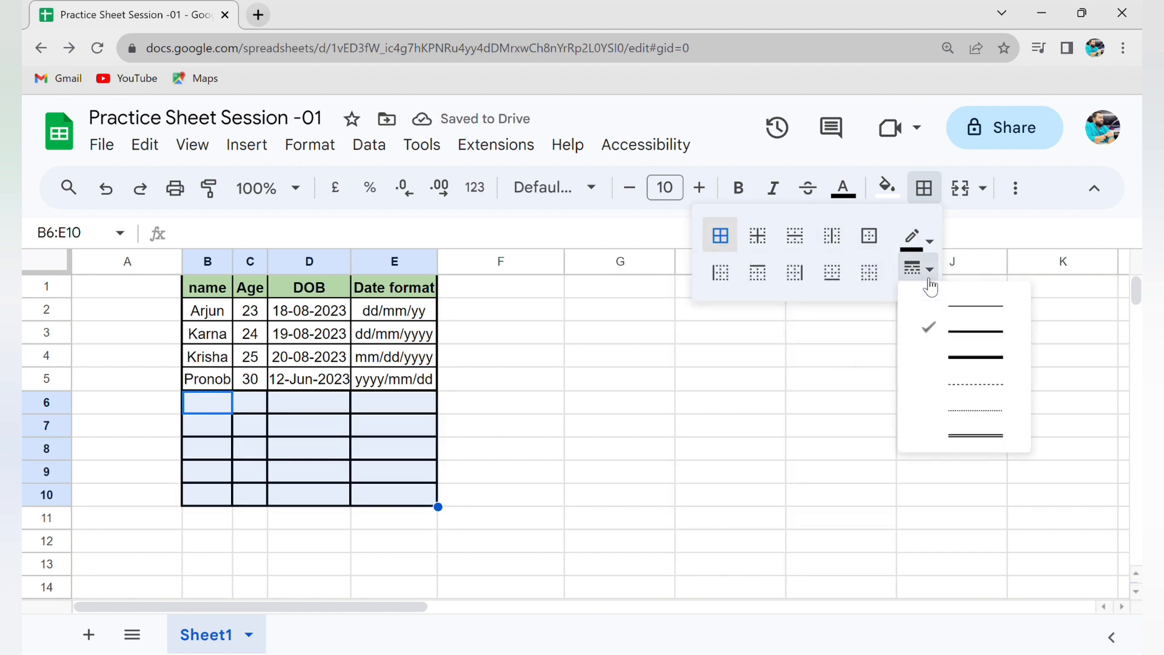
left_click(950, 296)
- Enter the second header row in B6:E6: Salary, deparment, Doj and company name
left_click(214, 408)
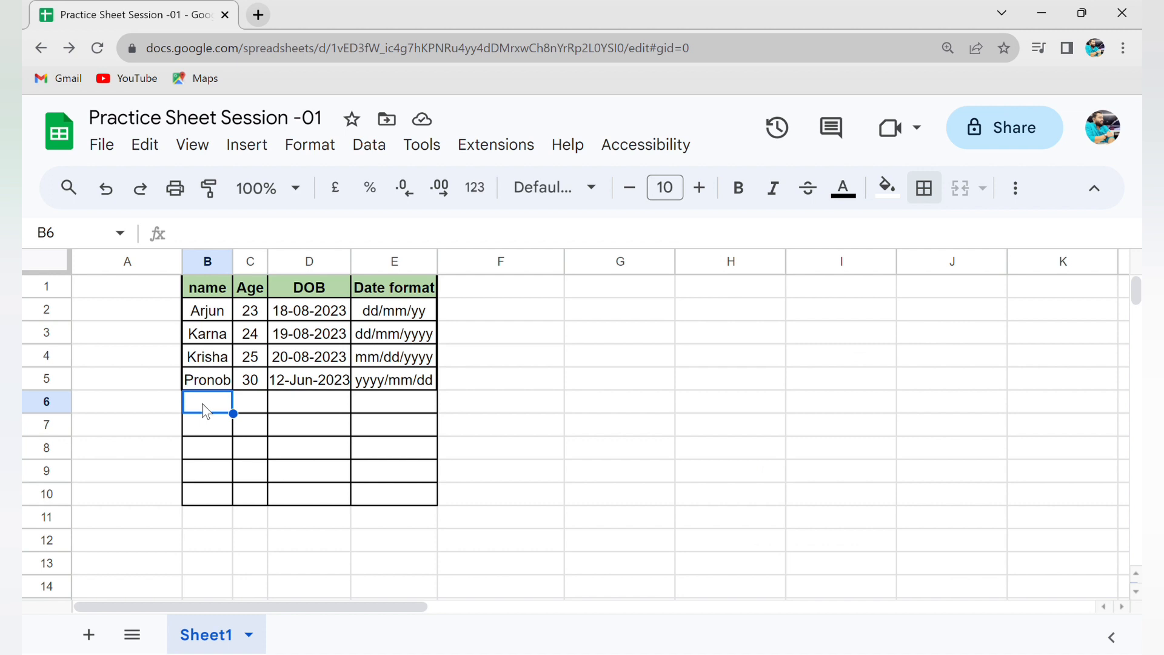
type("Salary")
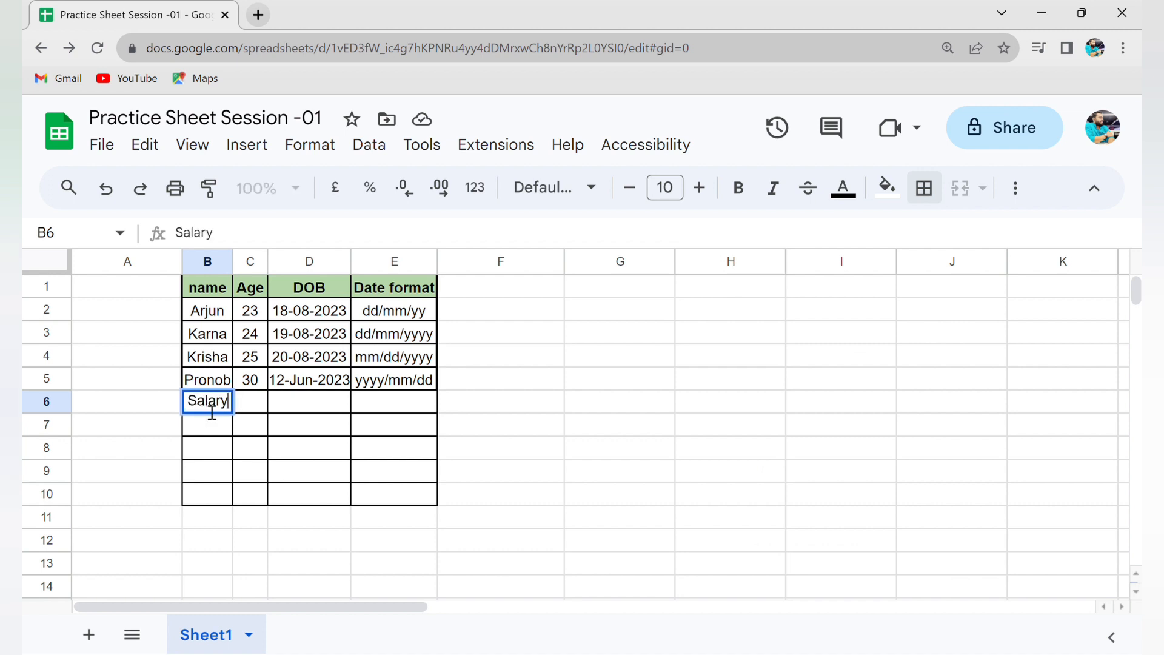
key("Tab")
type("department")
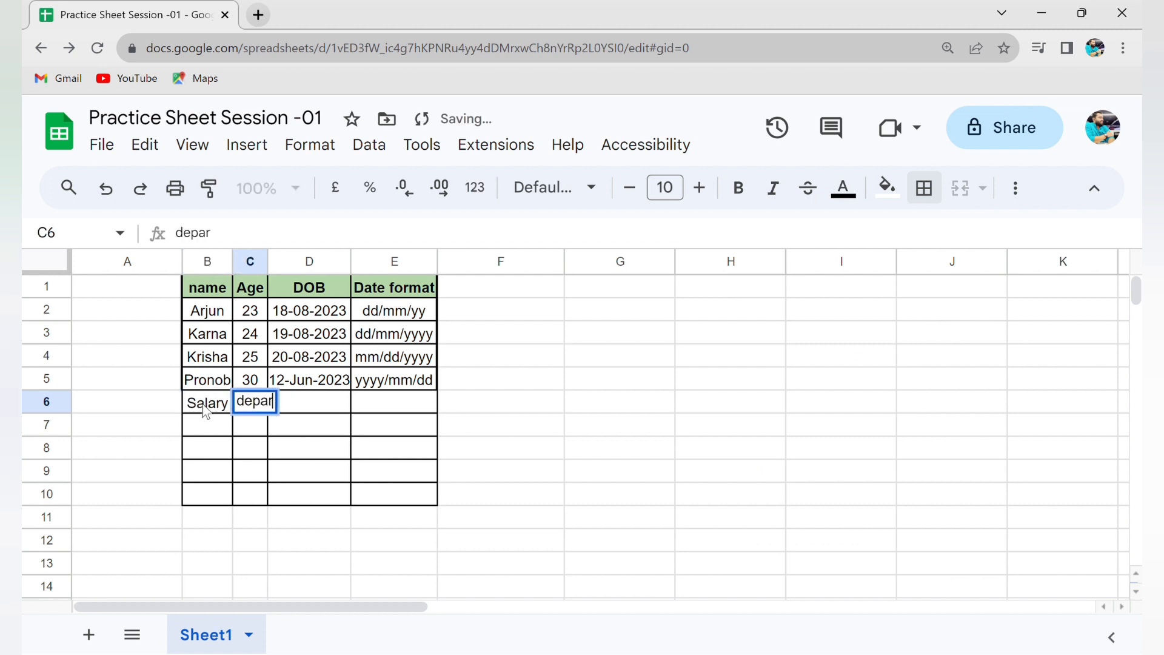
key("Tab")
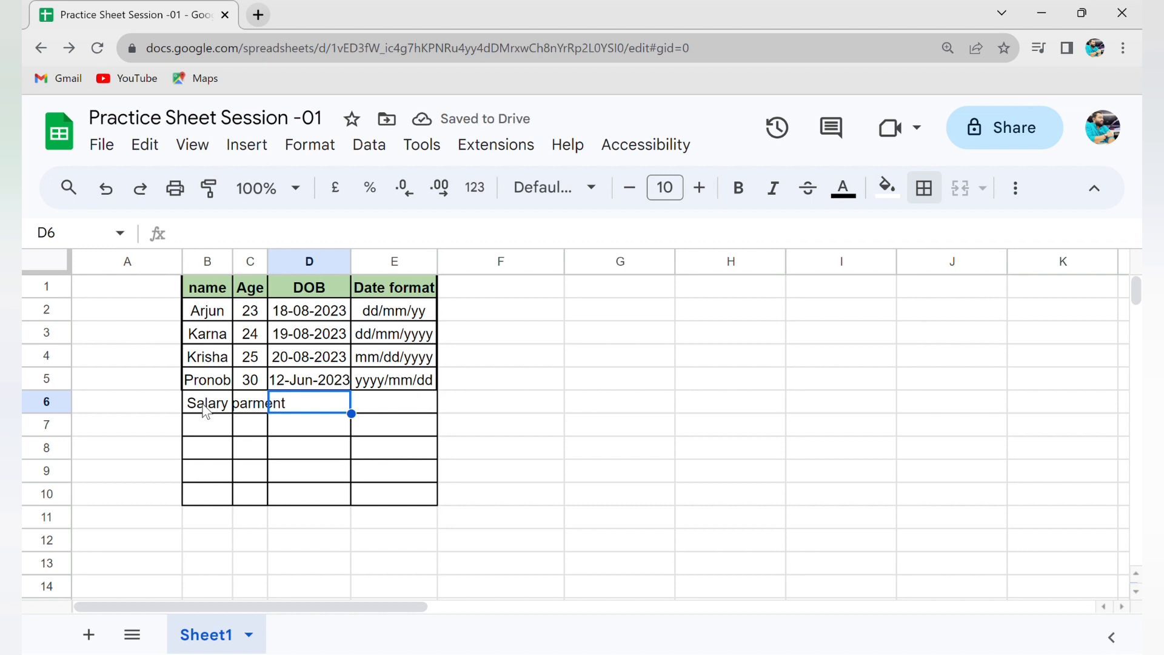
type("Doj")
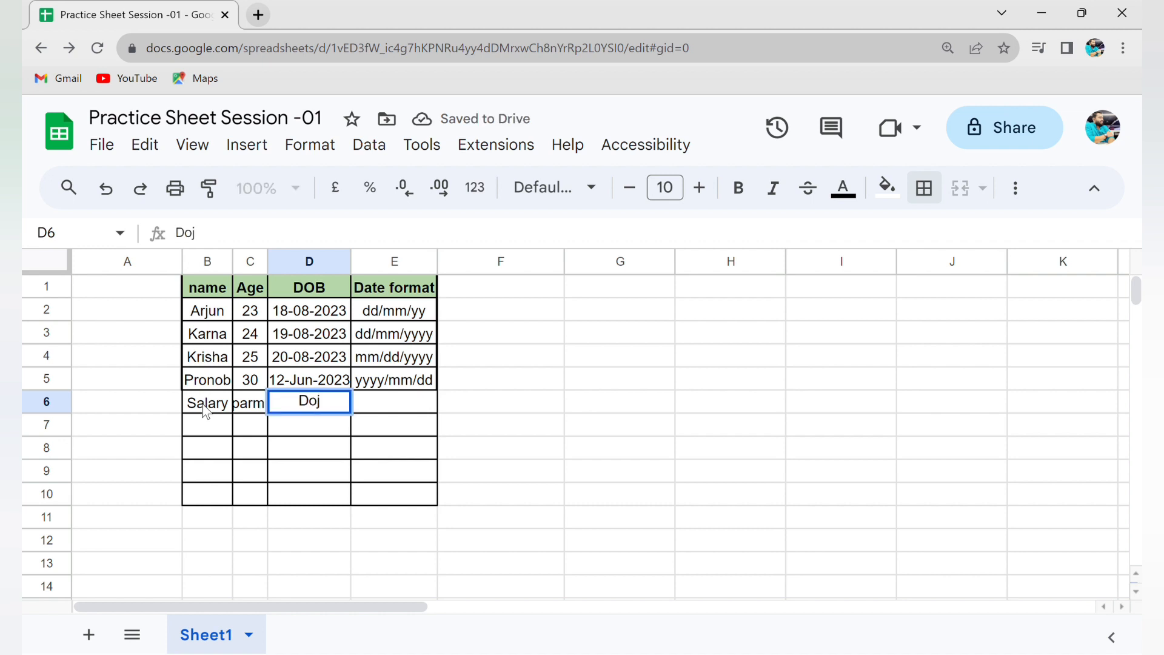
key("Tab")
type("comp")
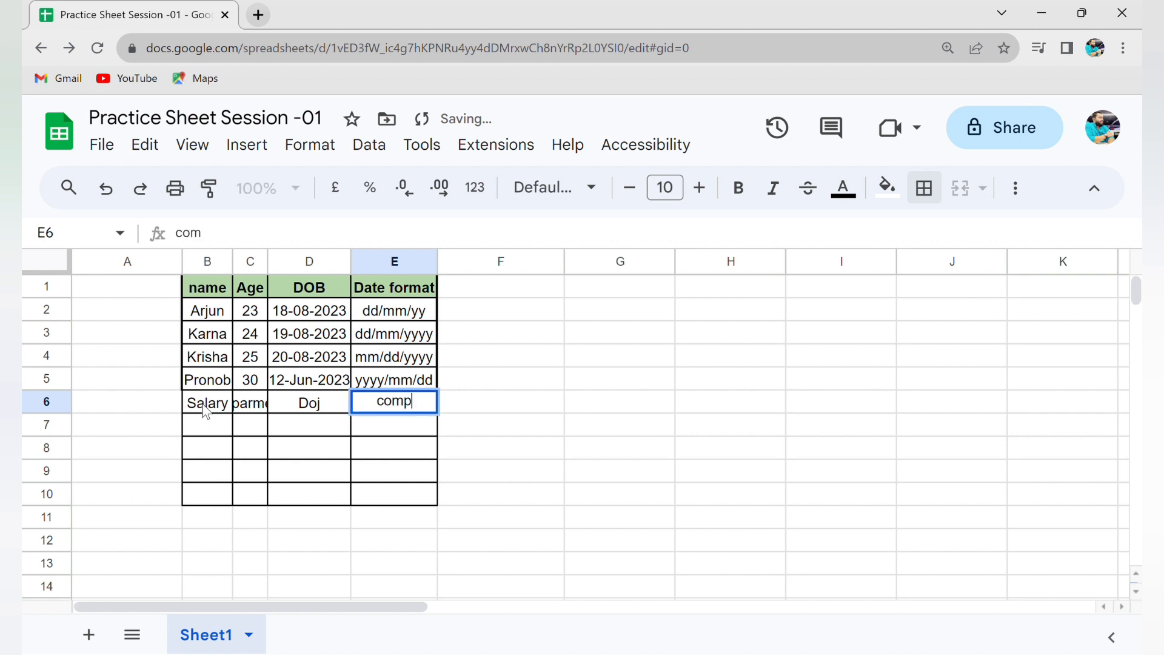
type("any name")
key("Return")
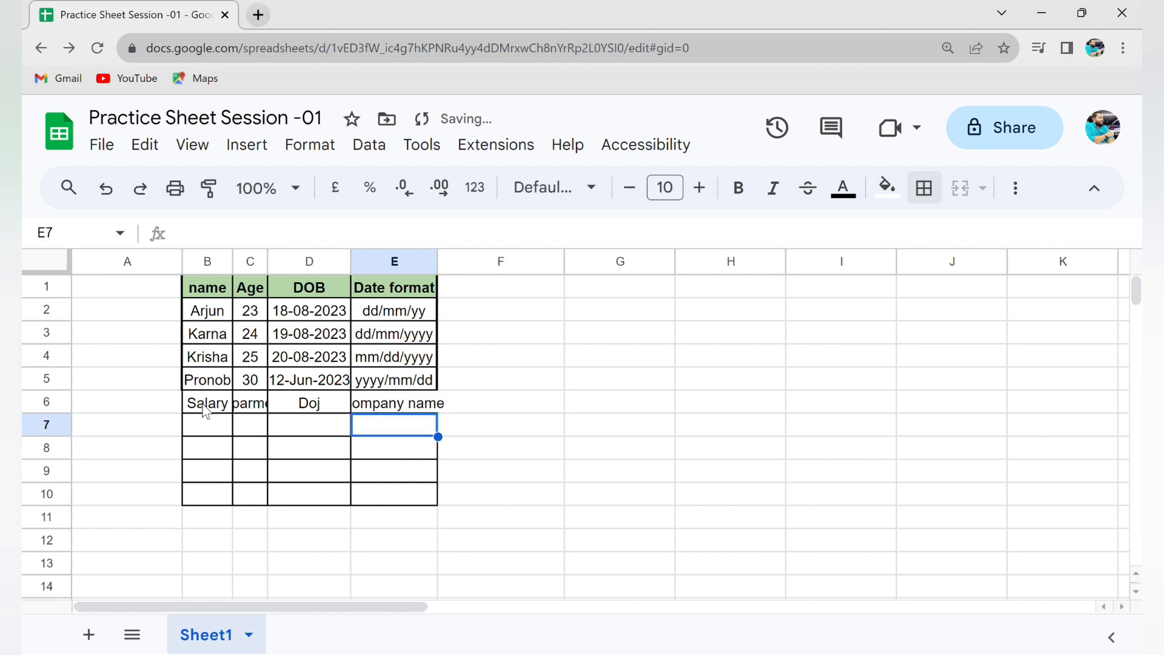
- Fit the widths of columns C and E to their contents
key("Up")
key("Left")
key("Left")
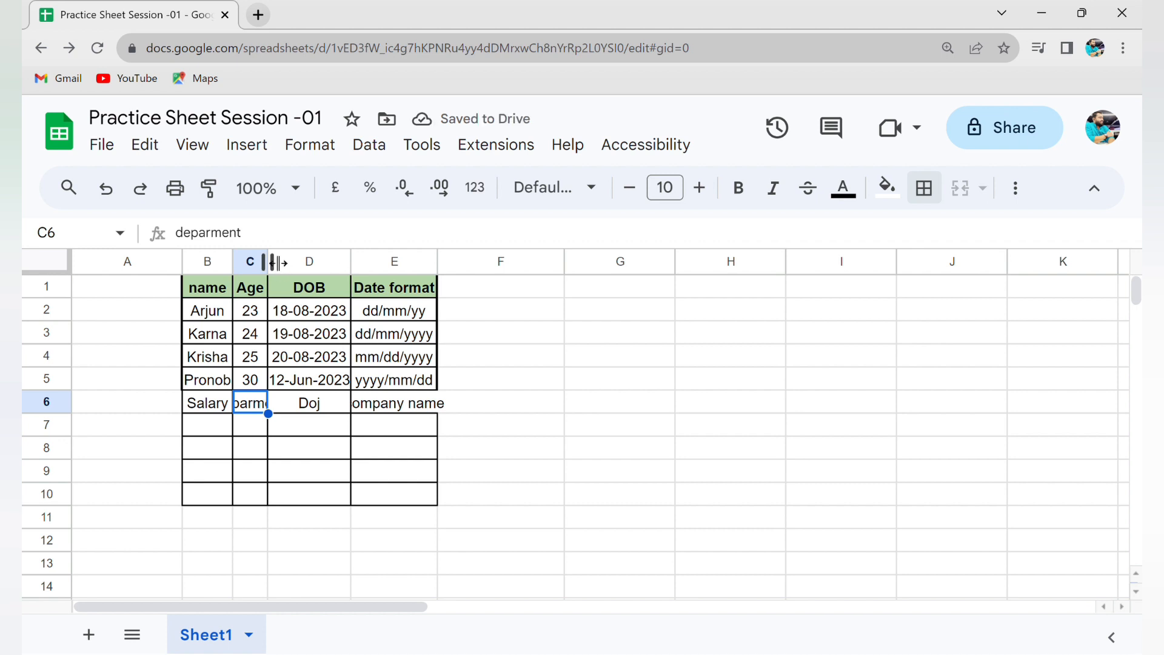
double_click(267, 260)
left_click_drag(226, 407, 442, 501)
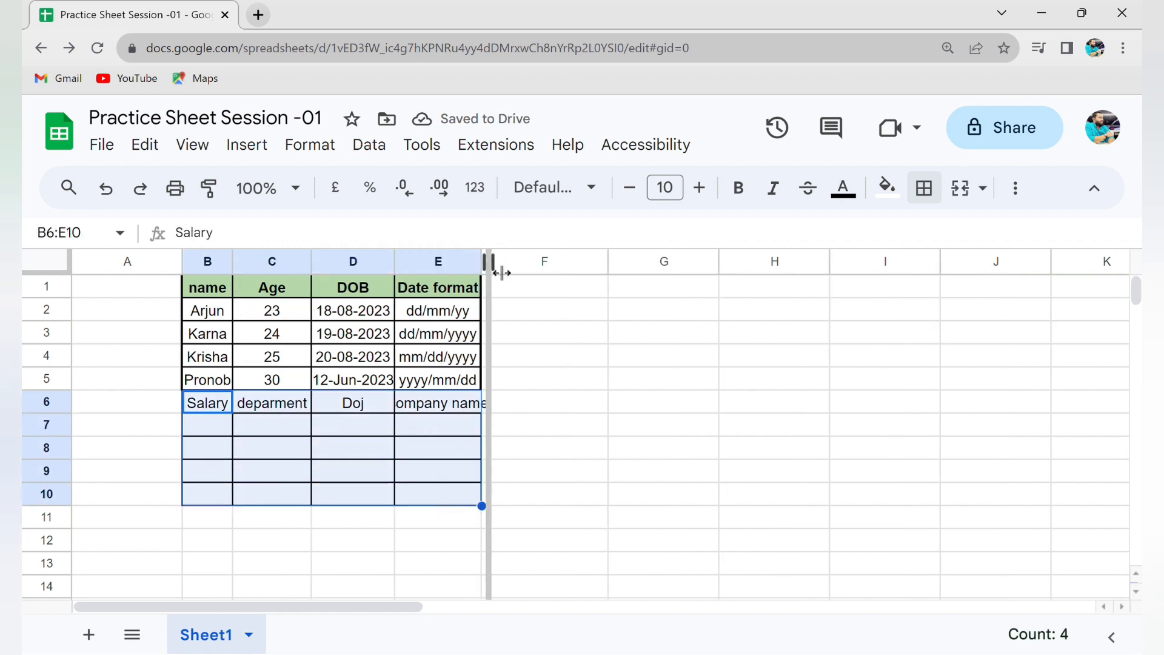
double_click(483, 262)
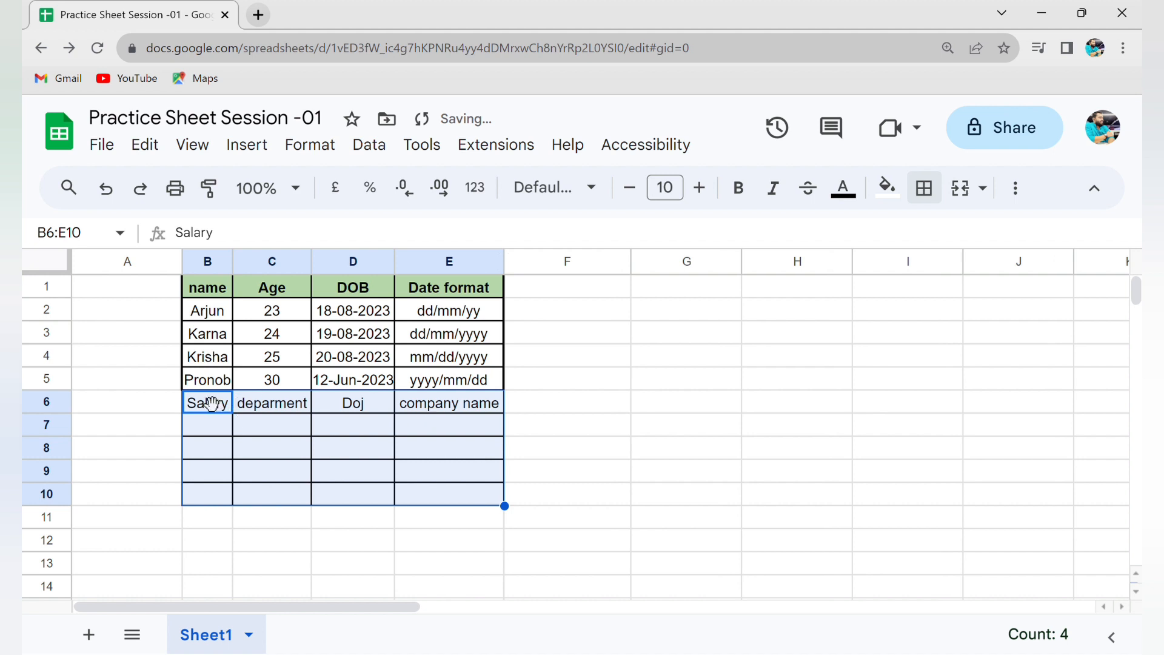
- Make the second header row B6:E6 bold
left_click(456, 357)
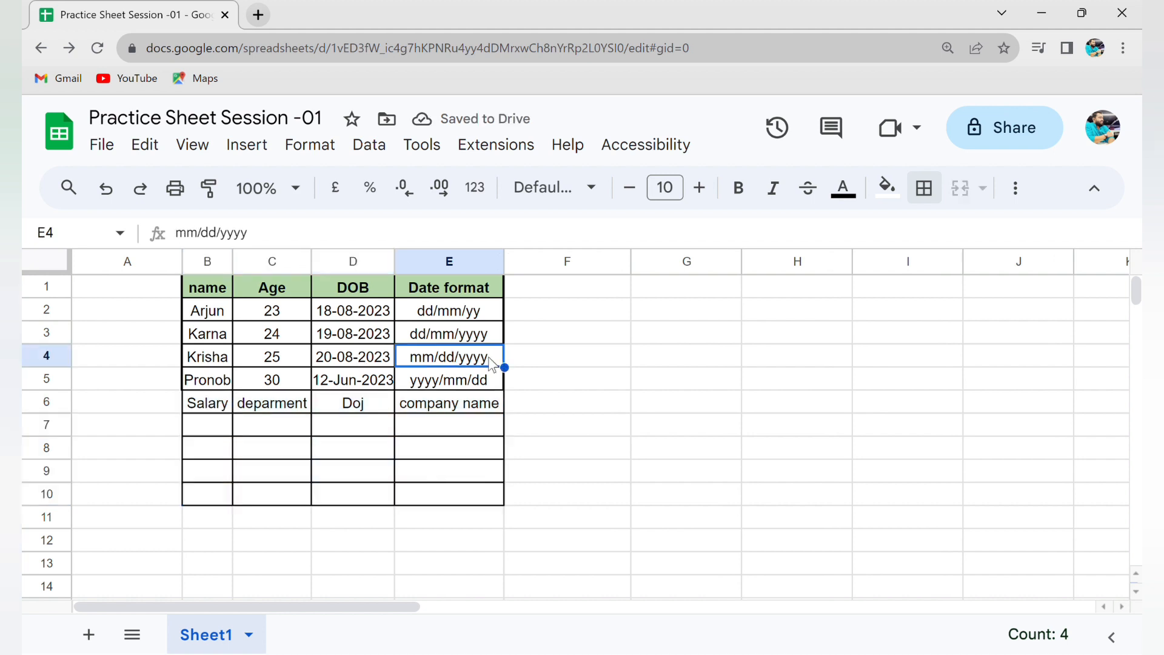
left_click(220, 293)
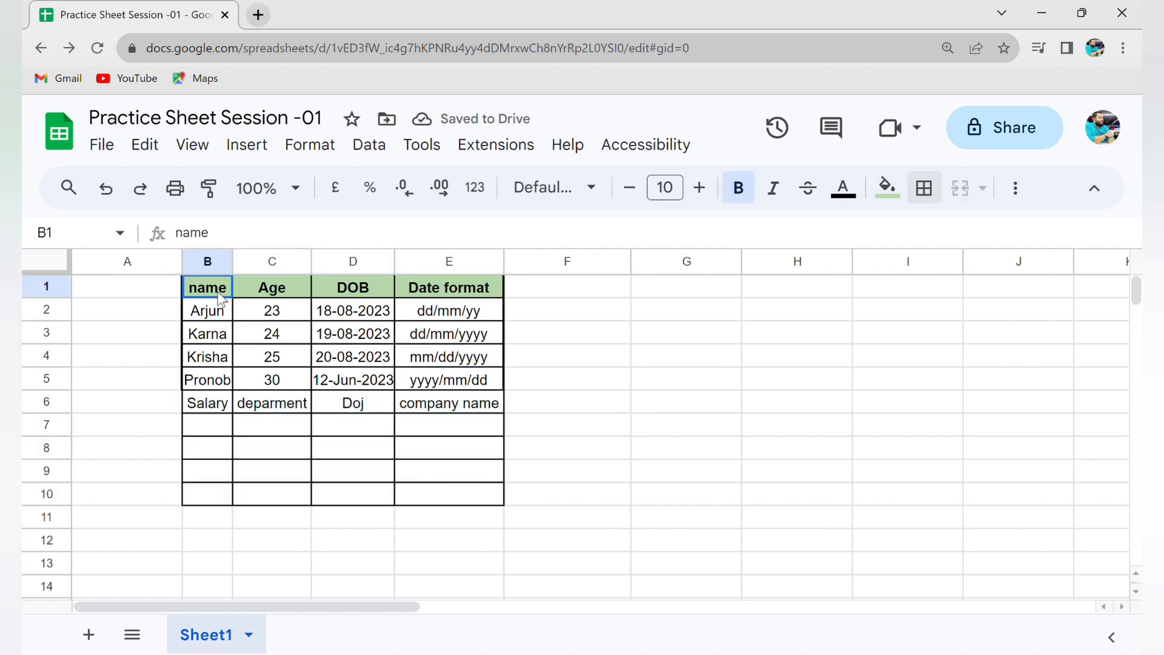
left_click(214, 407)
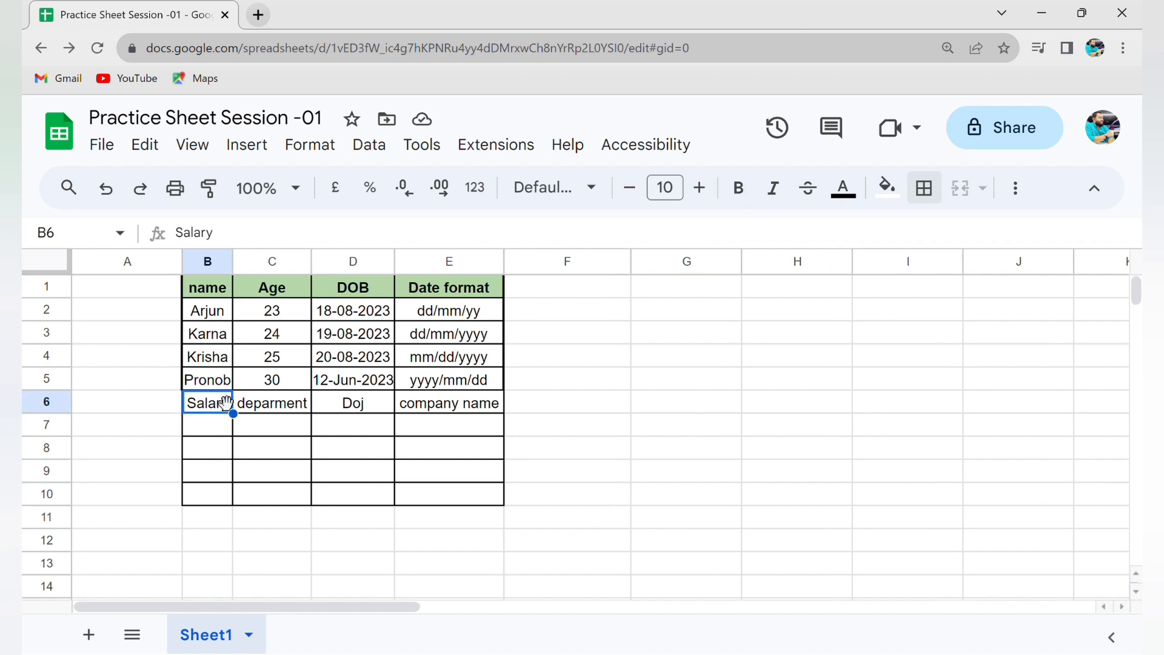
left_click_drag(229, 403, 457, 410)
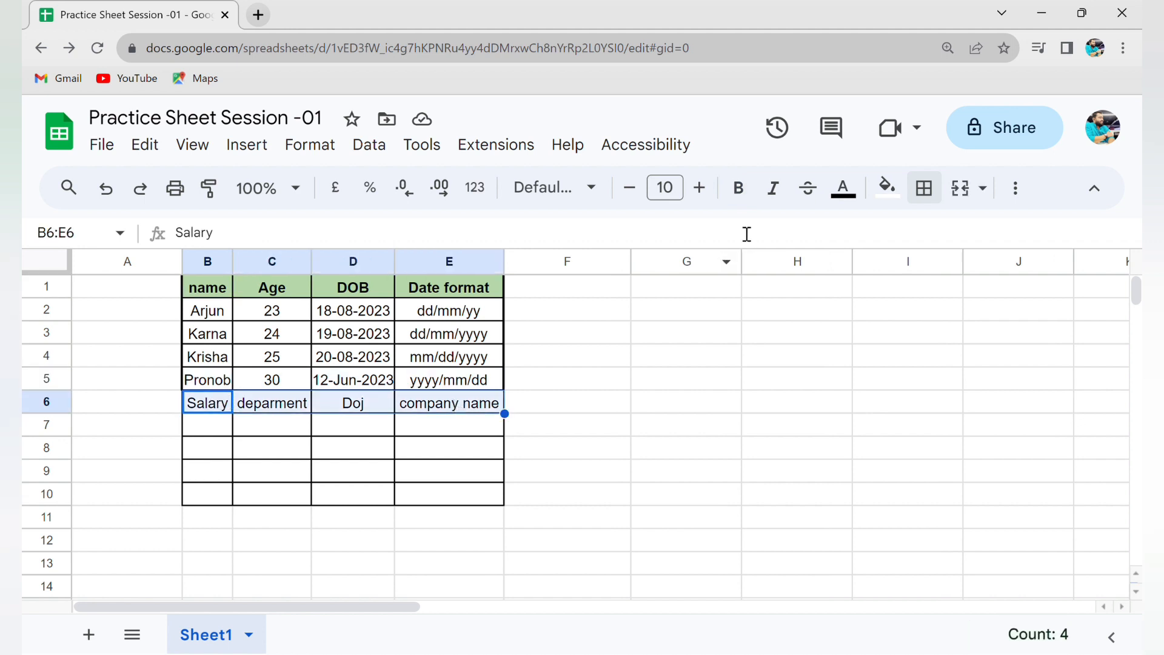
left_click(740, 190)
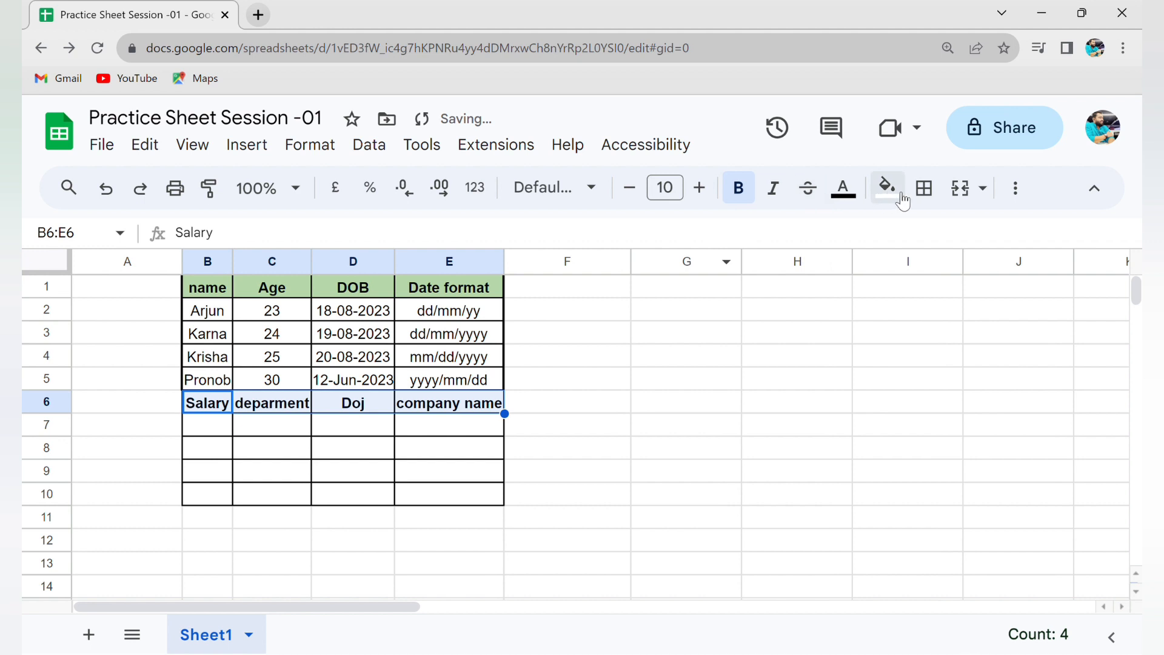
left_click_drag(209, 288, 467, 381)
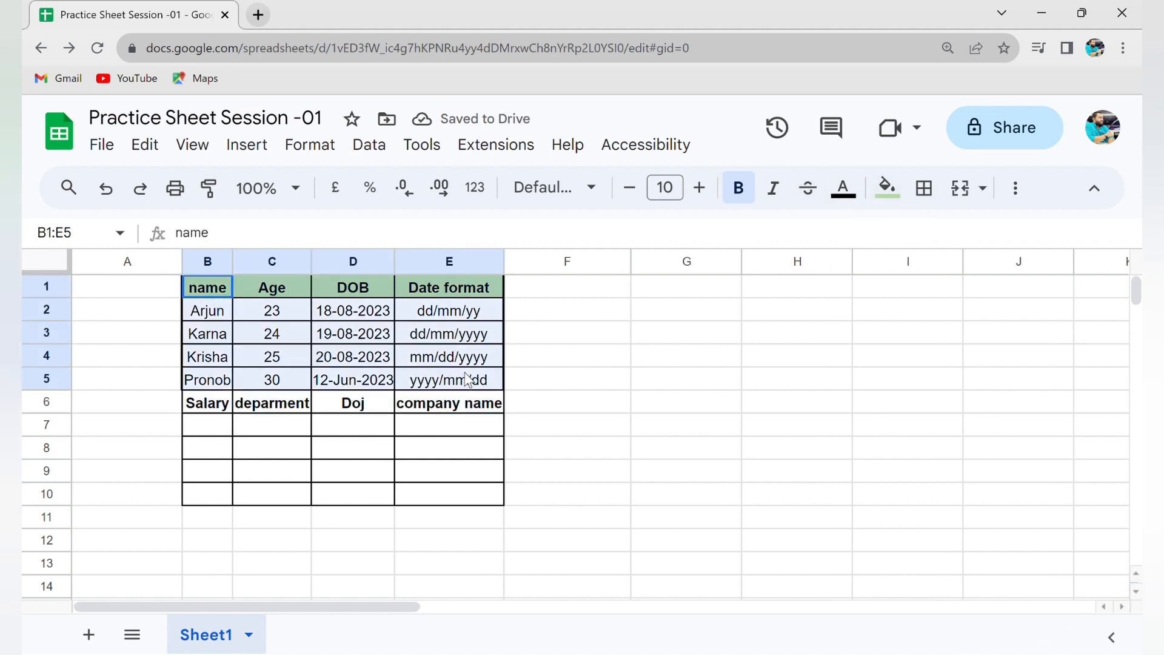
left_click(922, 192)
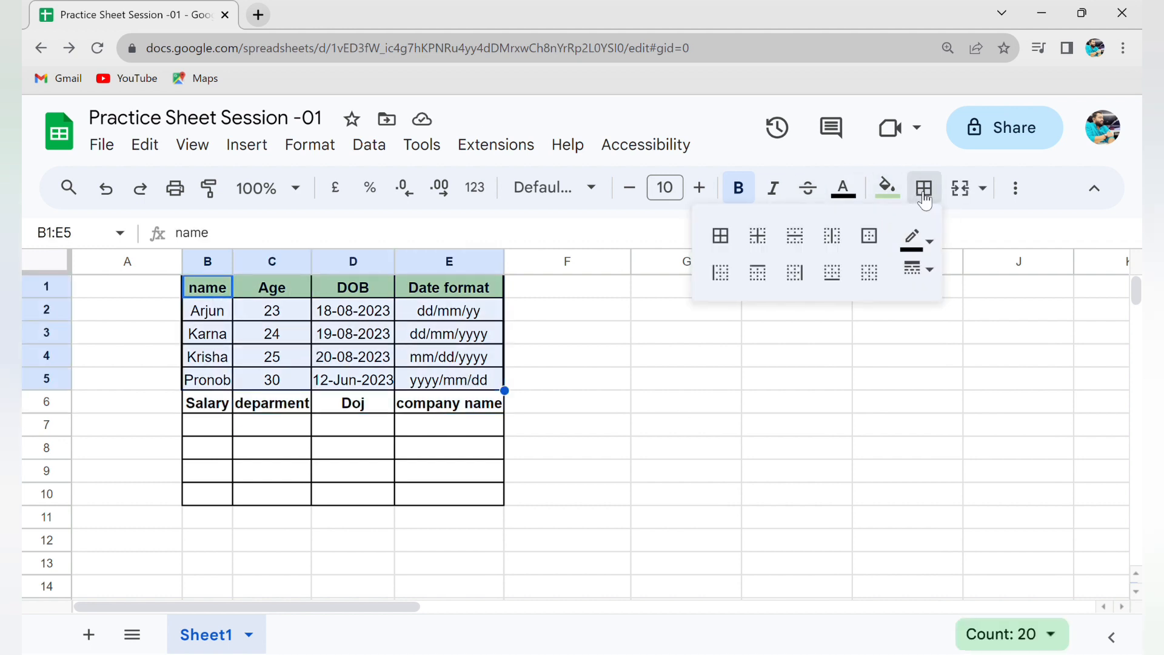
left_click(916, 269)
left_click(949, 332)
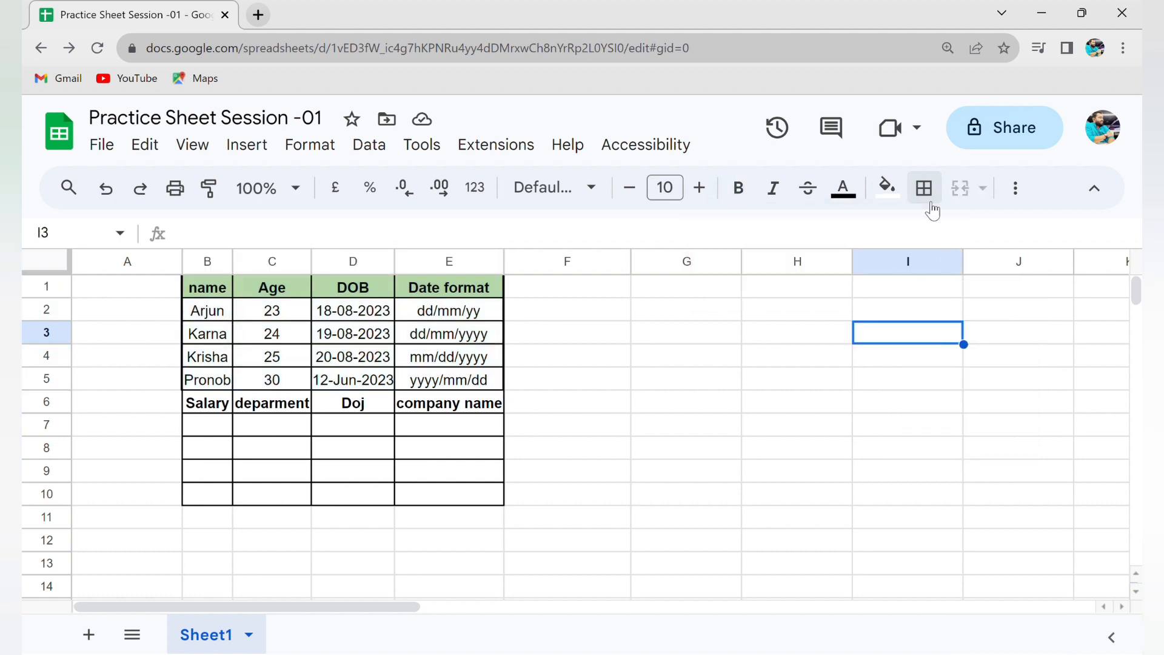
- Outline the upper table B1:E5 and the lower table B6:E10 each with a thicker black outer border
left_click_drag(220, 295, 449, 379)
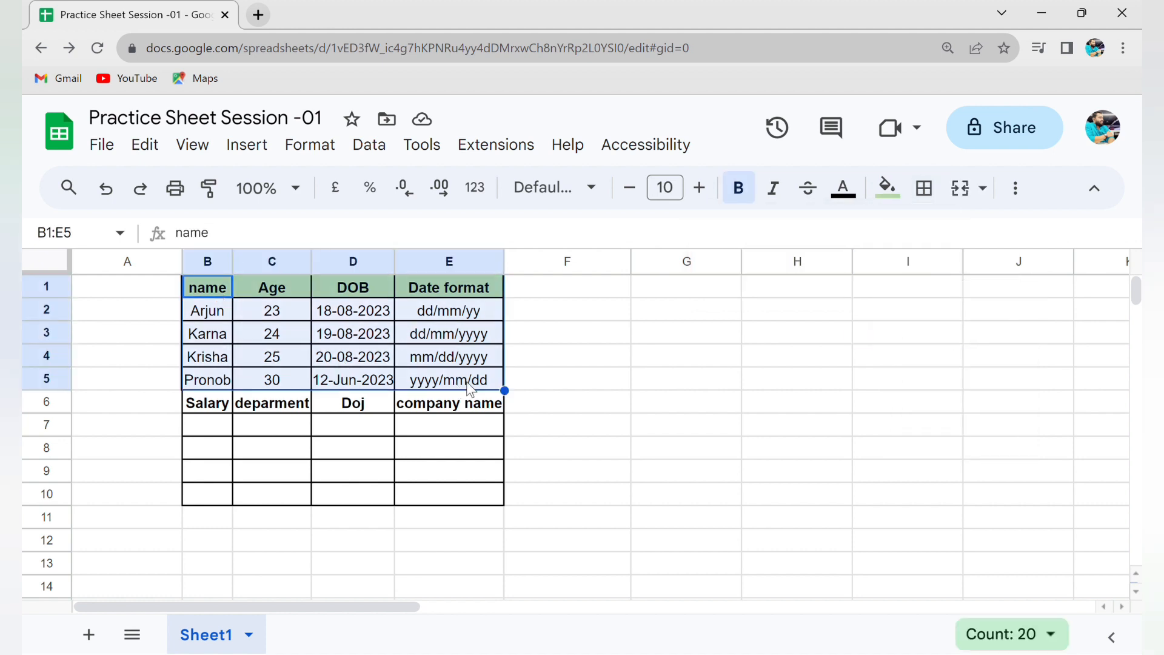
left_click(923, 188)
left_click(872, 241)
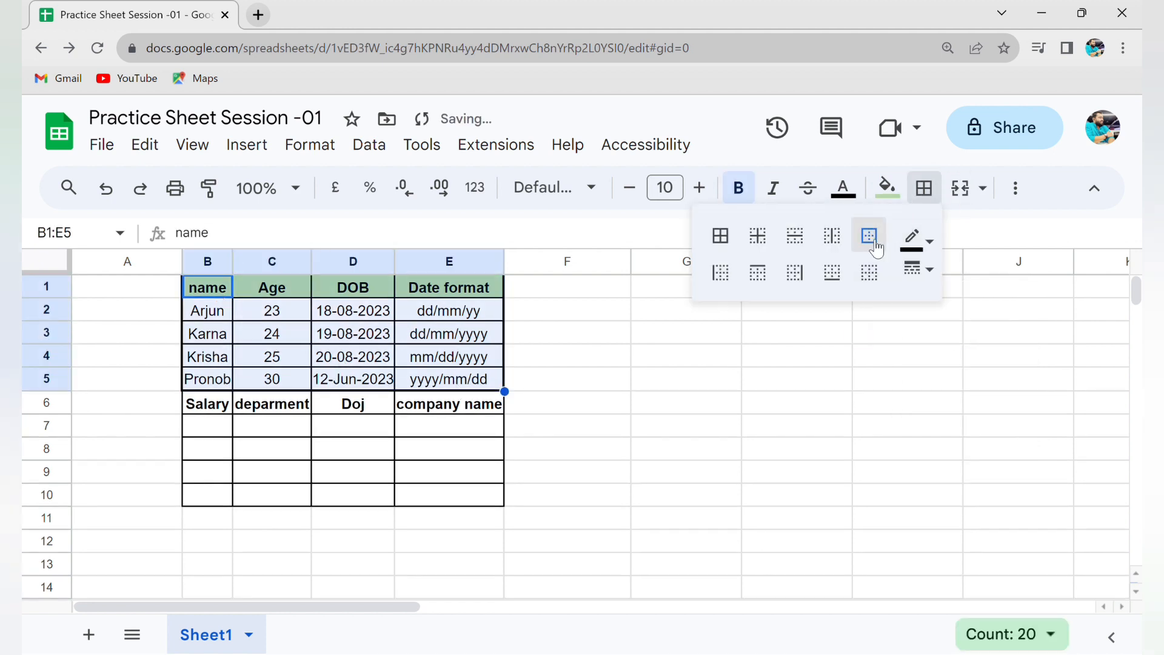
left_click_drag(218, 410, 448, 503)
left_click(924, 191)
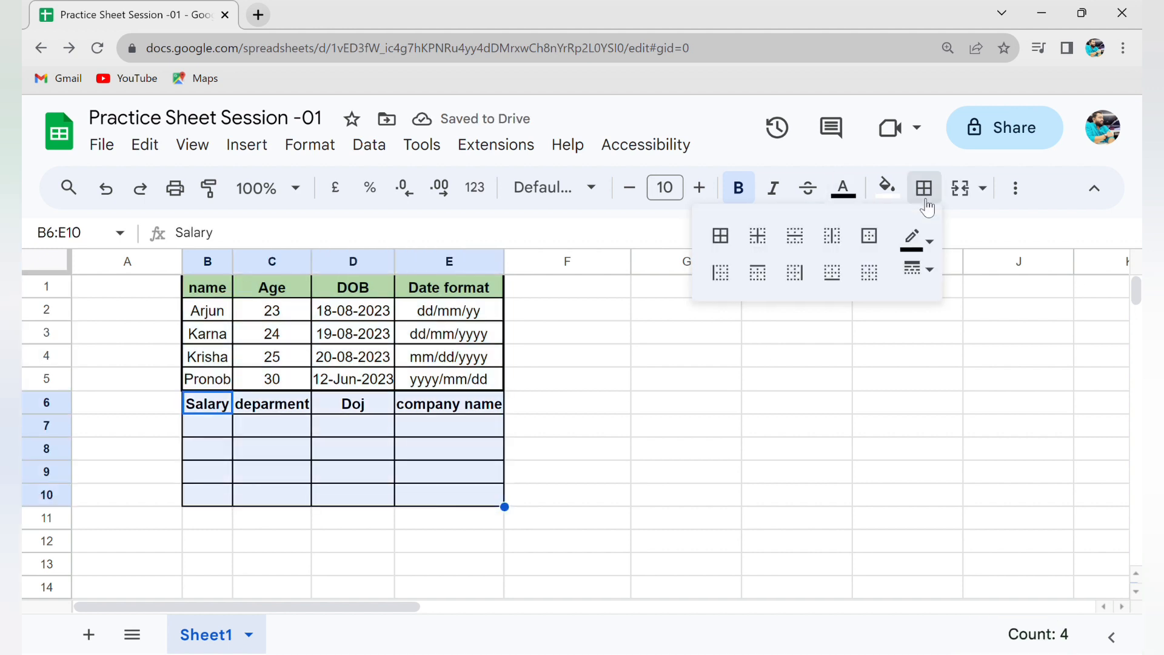
left_click(877, 247)
left_click(613, 511)
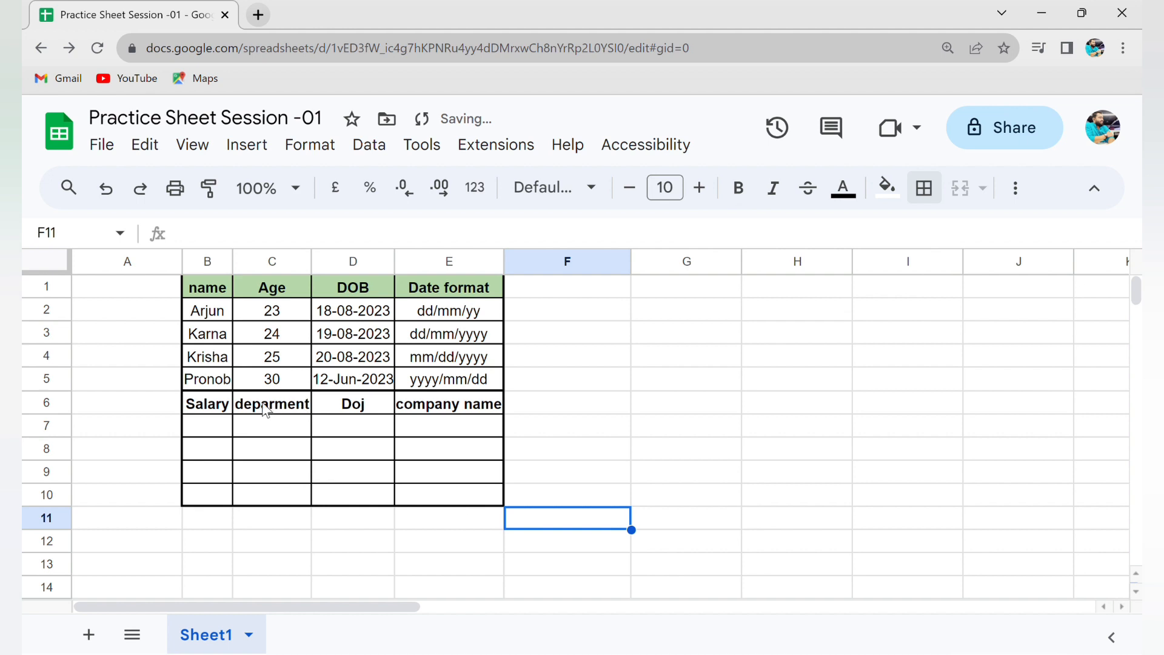
- Fill the second header row B6:E6 with a very light green, paler than the first header row
left_click_drag(208, 411, 467, 491)
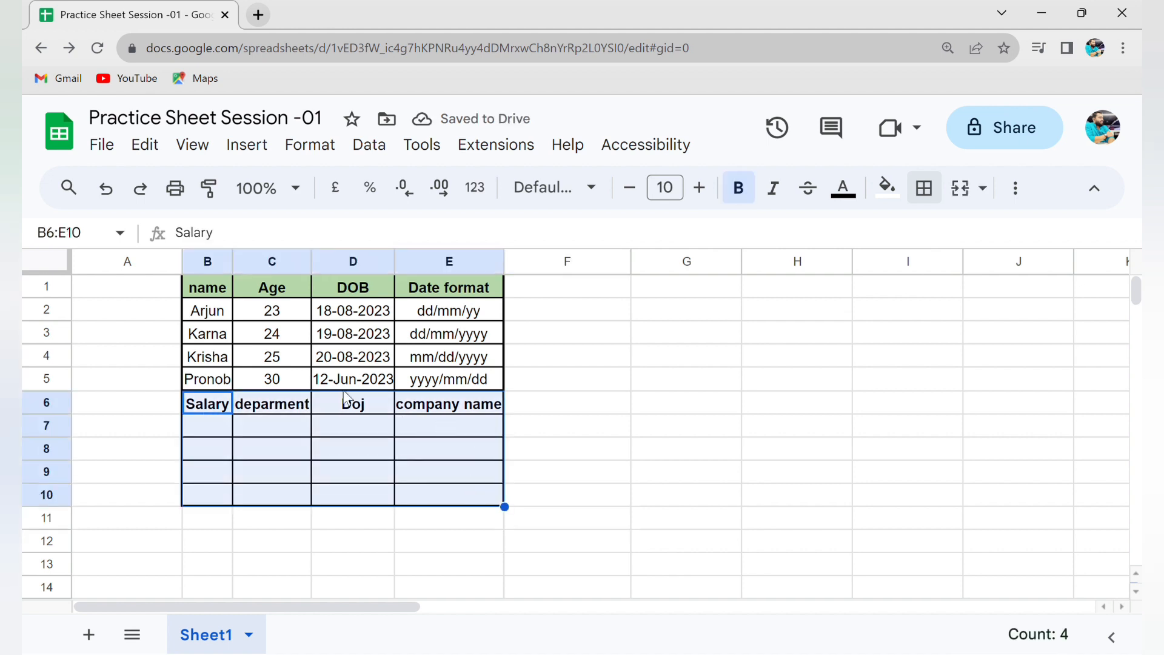
left_click_drag(195, 408, 448, 403)
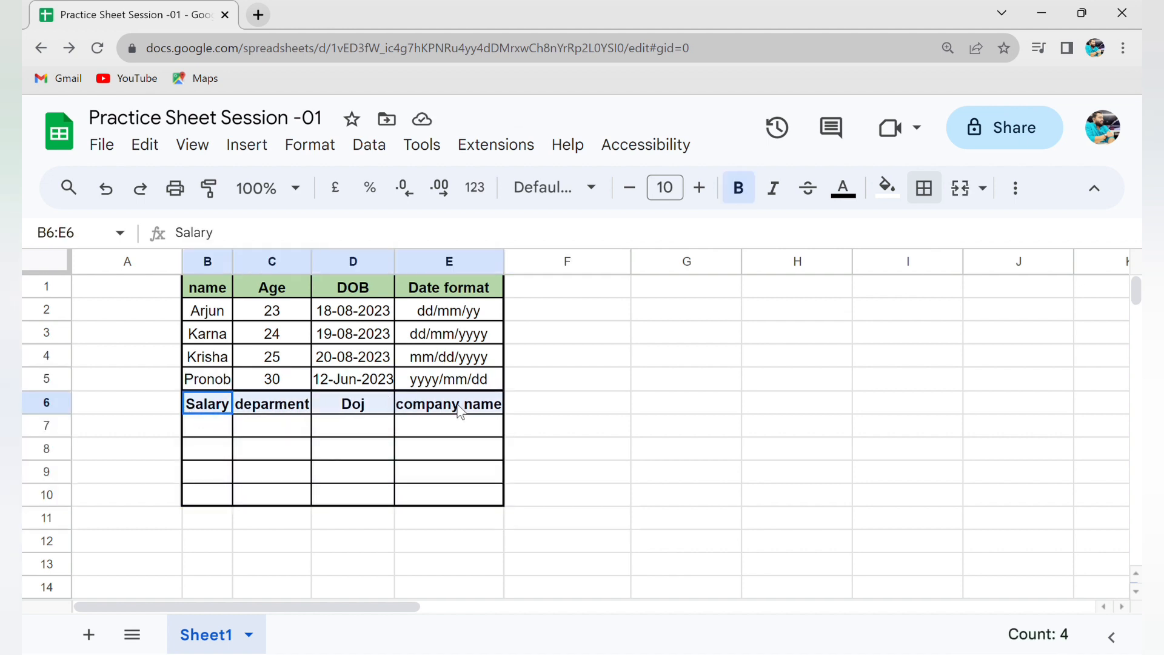
left_click(887, 188)
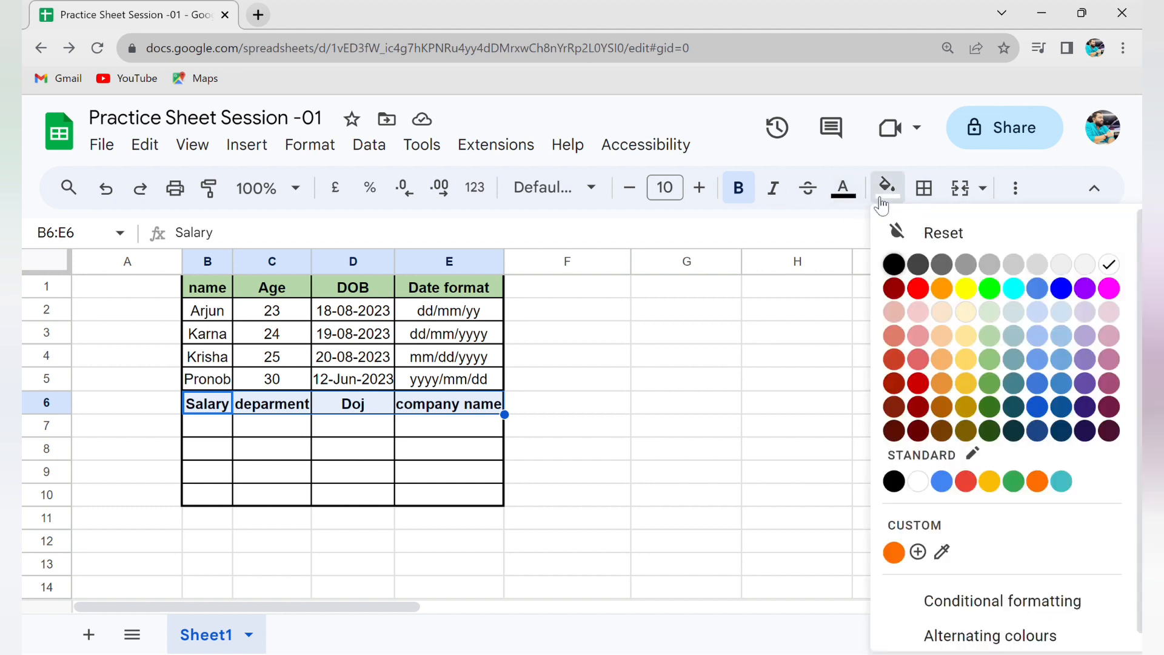
left_click(997, 316)
left_click(652, 382)
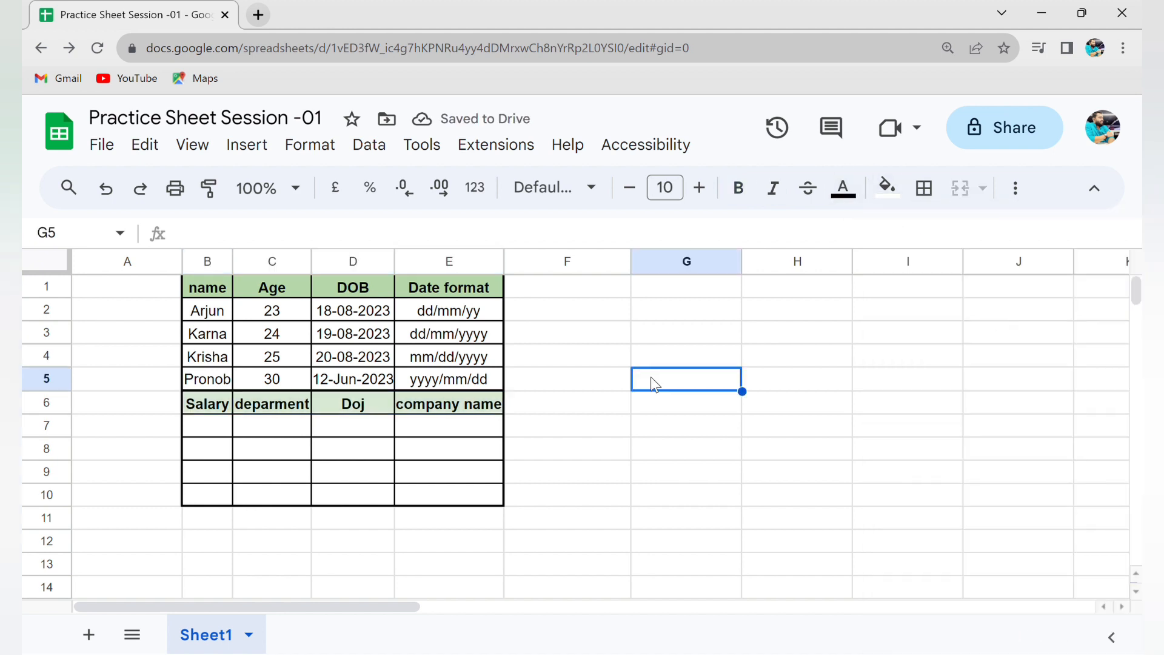
- Set the text colour of cell E2, the dd/mm/yy entry, to red
left_click_drag(206, 426, 462, 506)
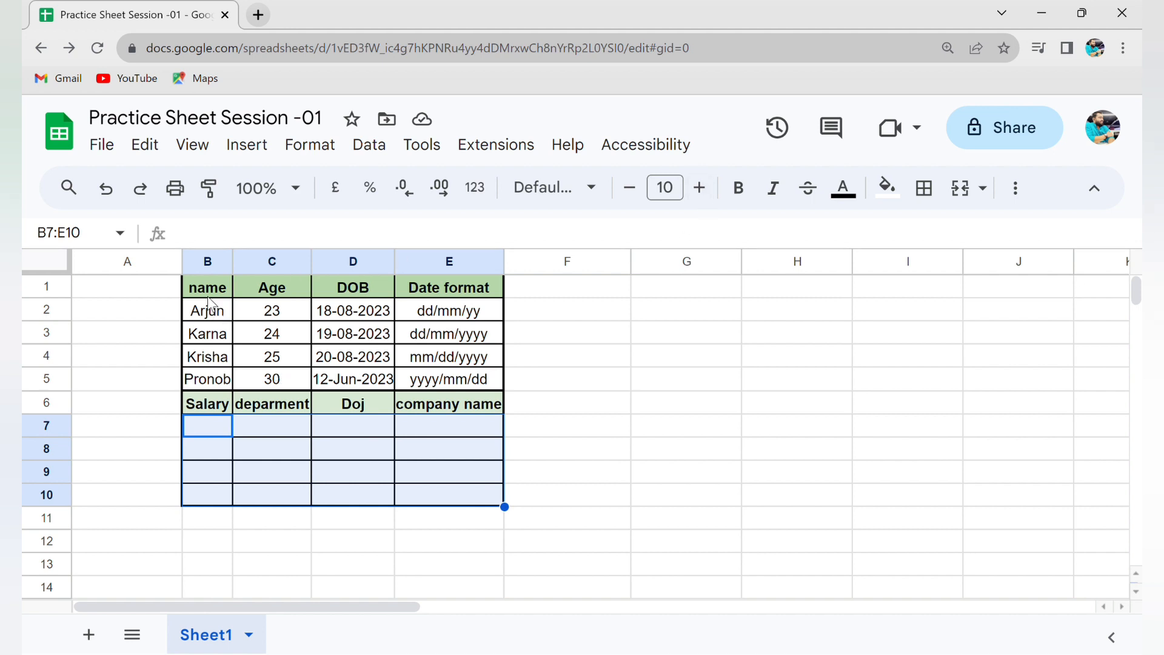
left_click(474, 312)
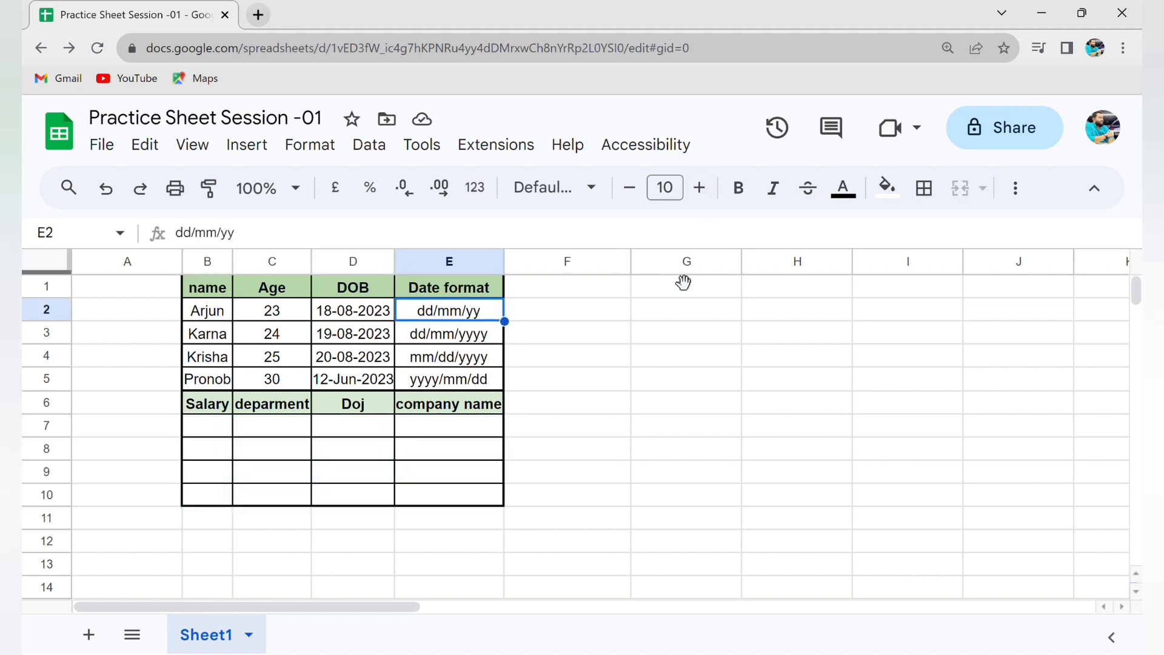
left_click(844, 190)
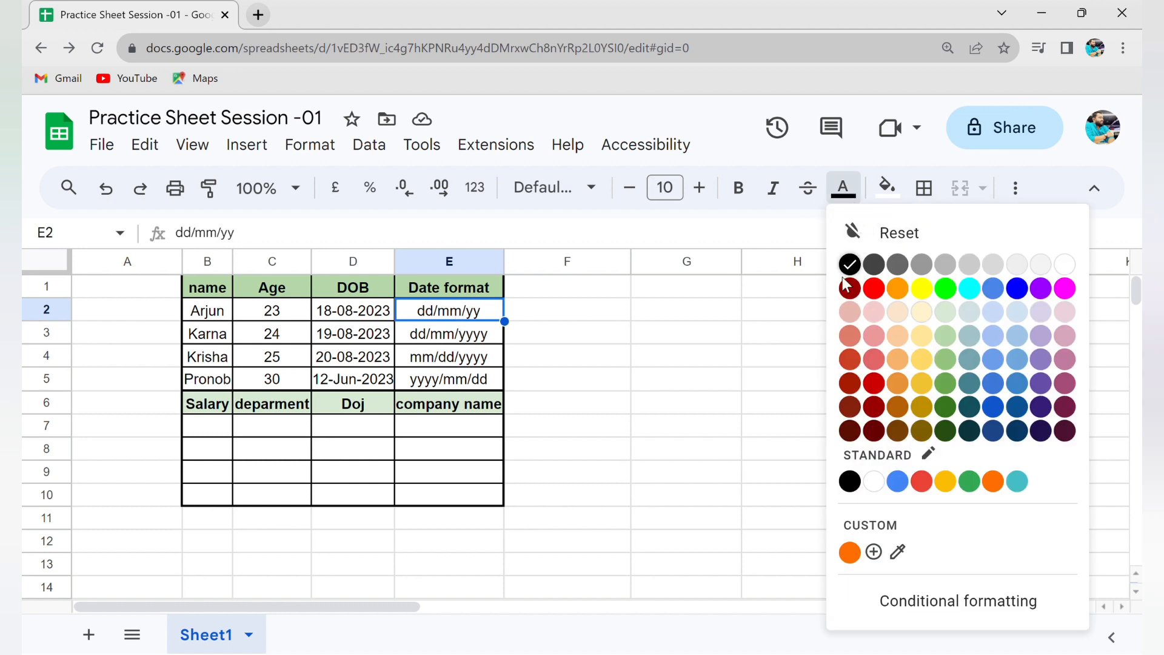
left_click(874, 289)
left_click(606, 452)
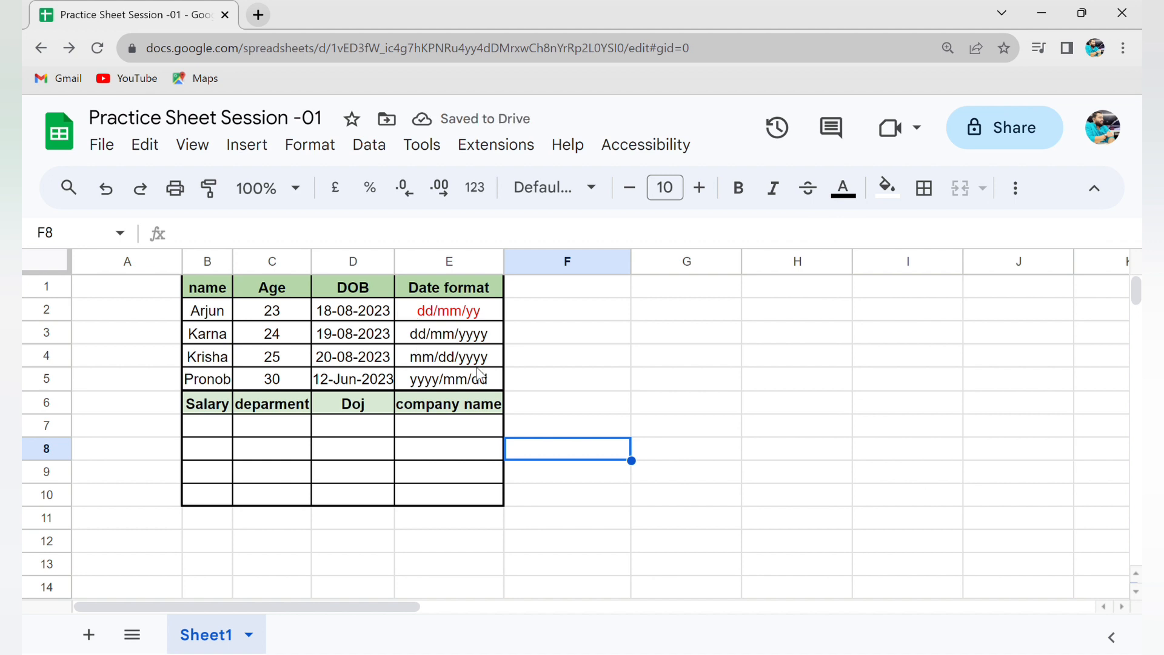
- Set the text colour of the data row B3:E3 to bright green
left_click_drag(209, 295, 470, 412)
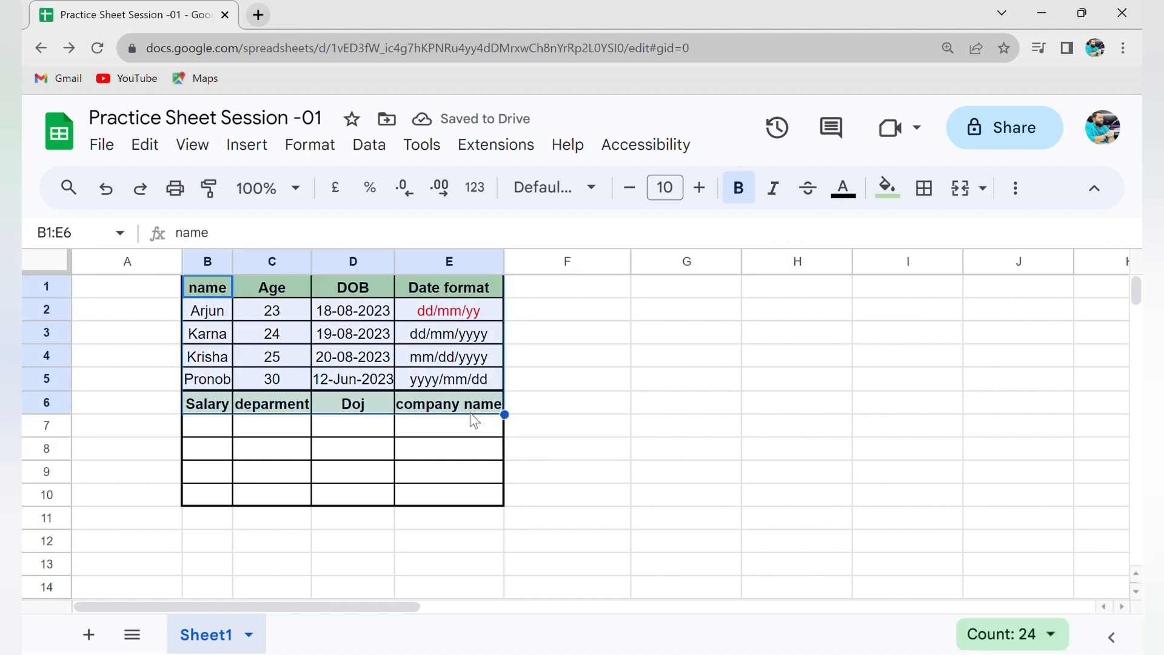
left_click_drag(209, 335, 465, 339)
left_click(843, 189)
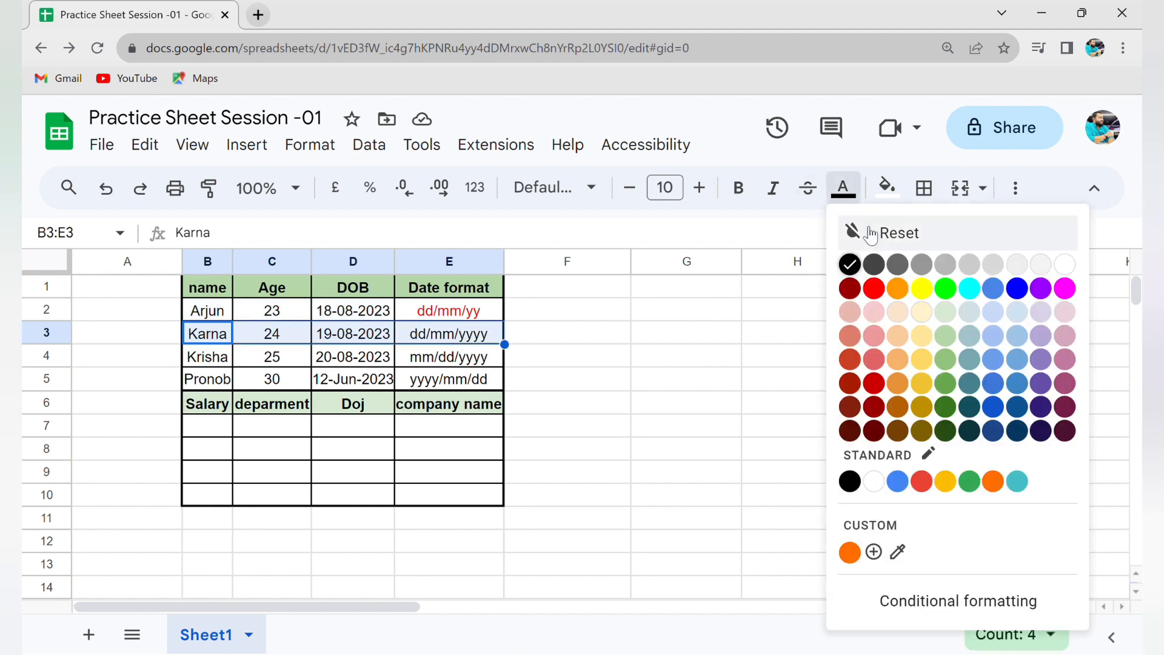
left_click(953, 295)
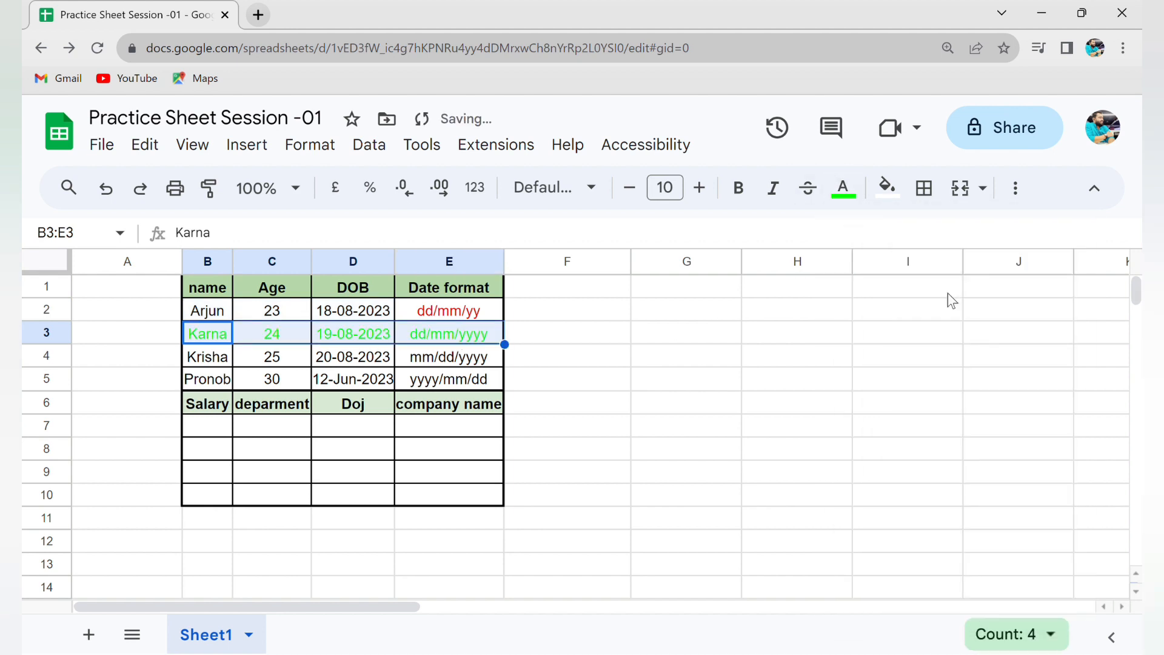
- Change the text colour of the data row B3:E3 to a brick red
left_click(857, 197)
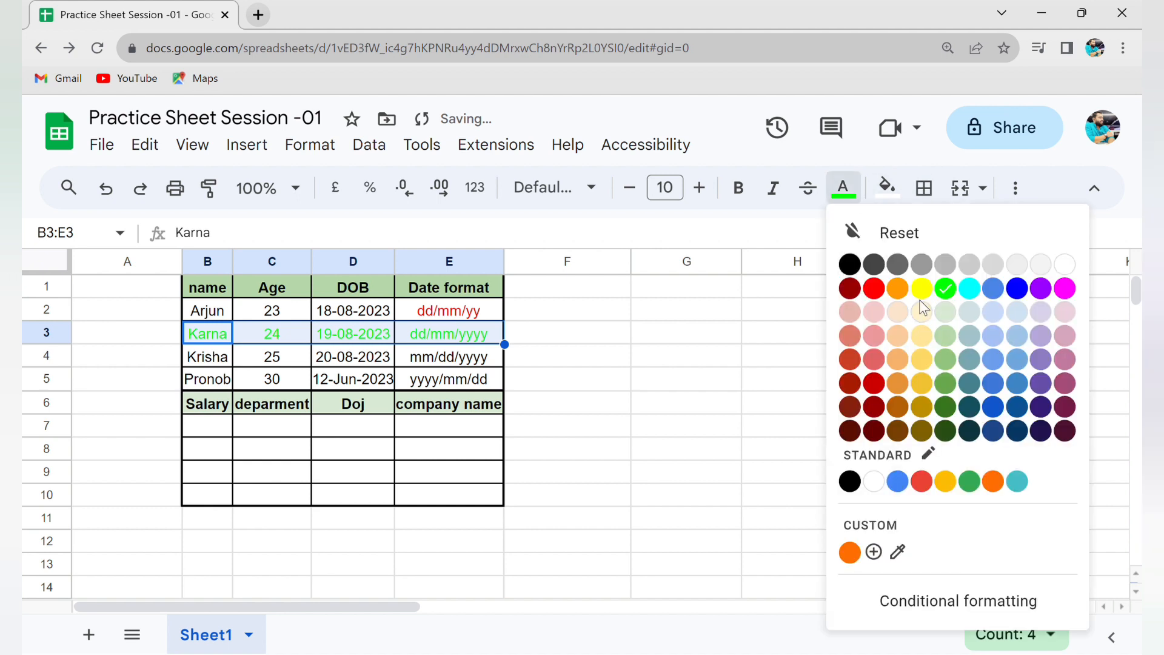
left_click(849, 359)
left_click(850, 361)
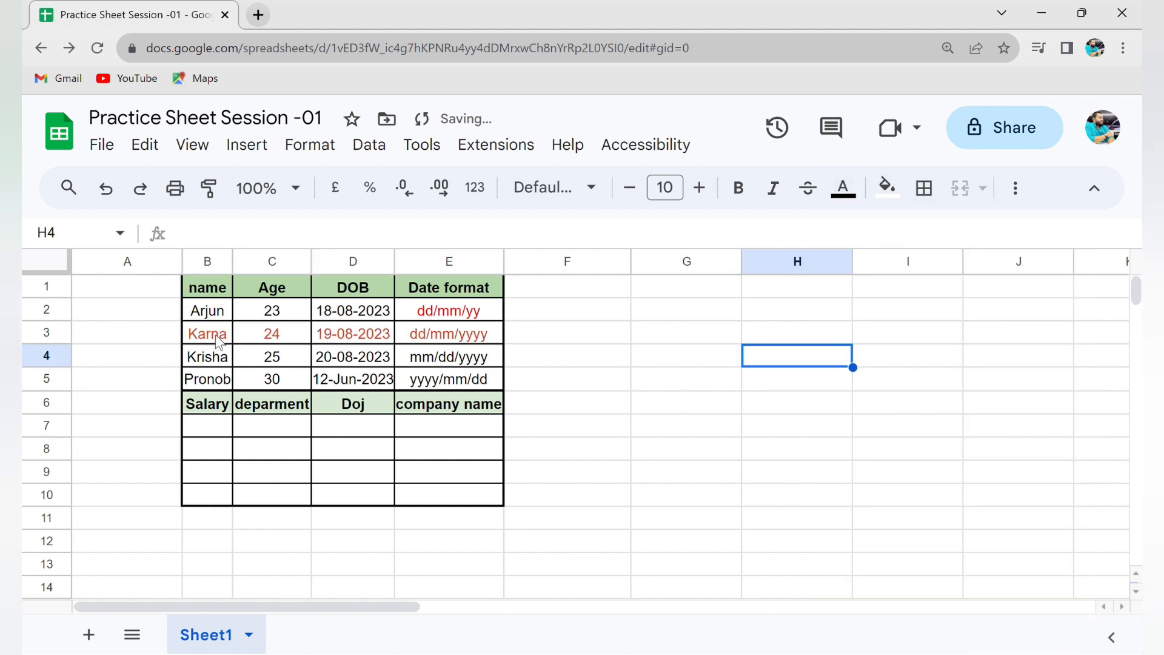
left_click_drag(218, 338, 442, 353)
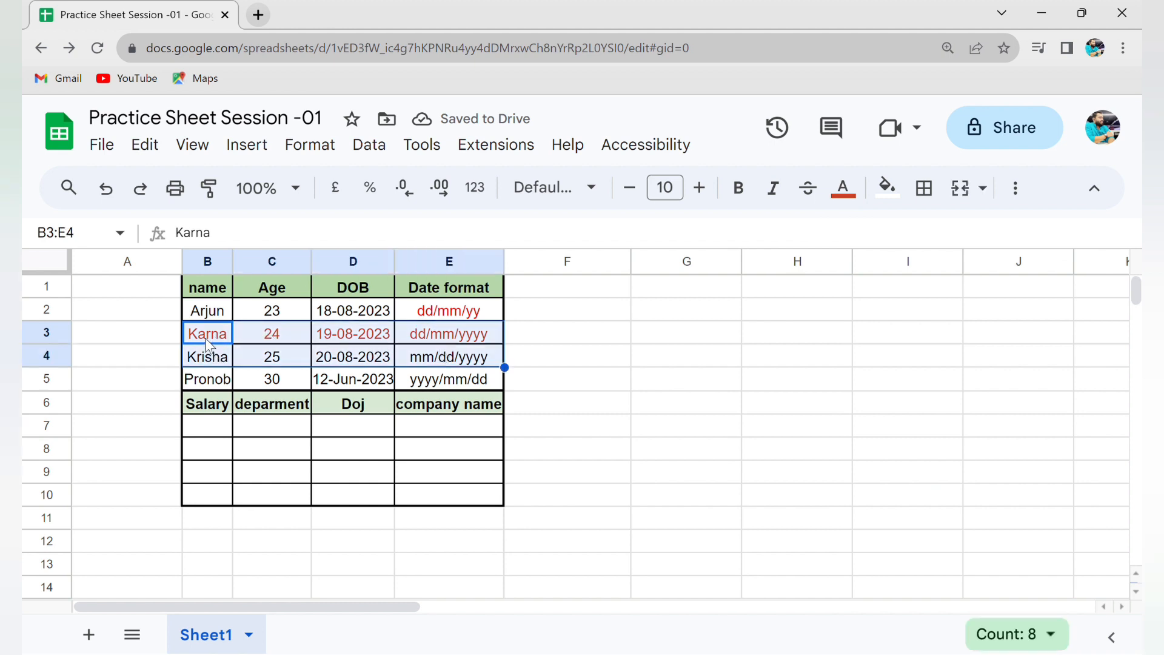
left_click_drag(209, 337, 473, 337)
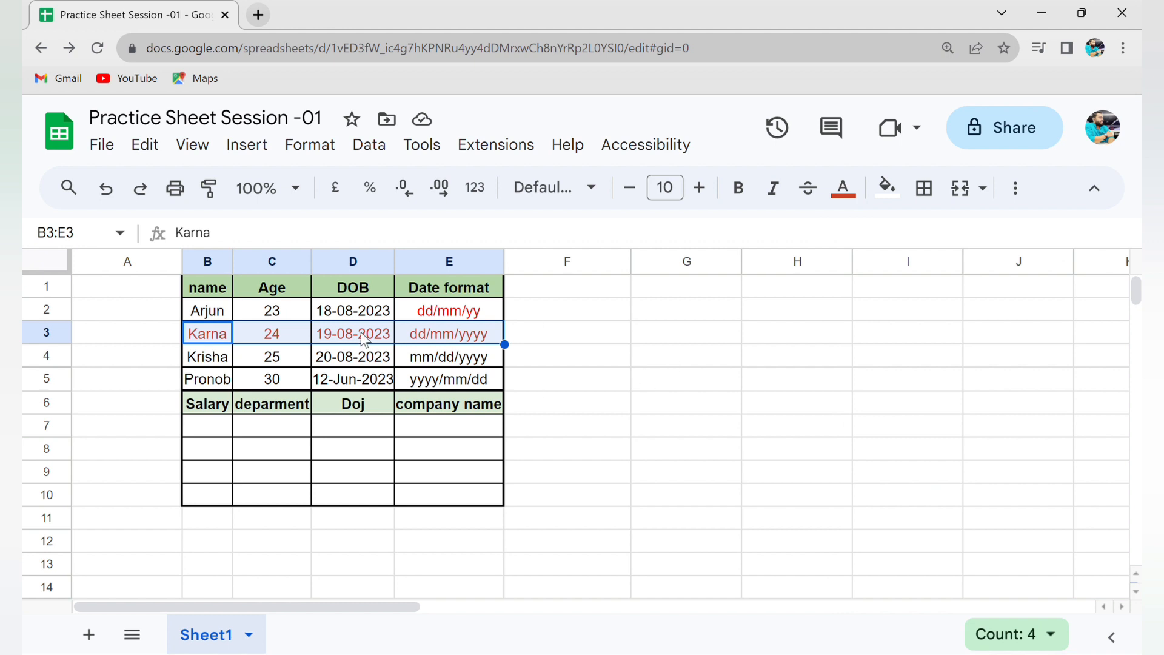
left_click(207, 311)
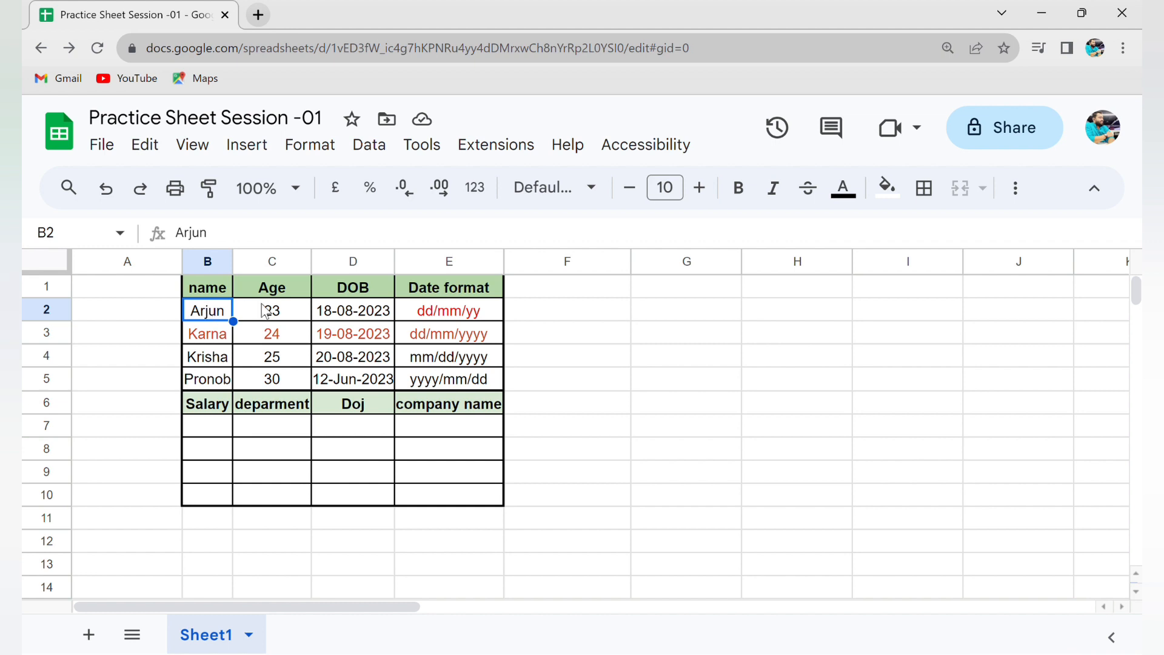
left_click_drag(224, 316, 447, 391)
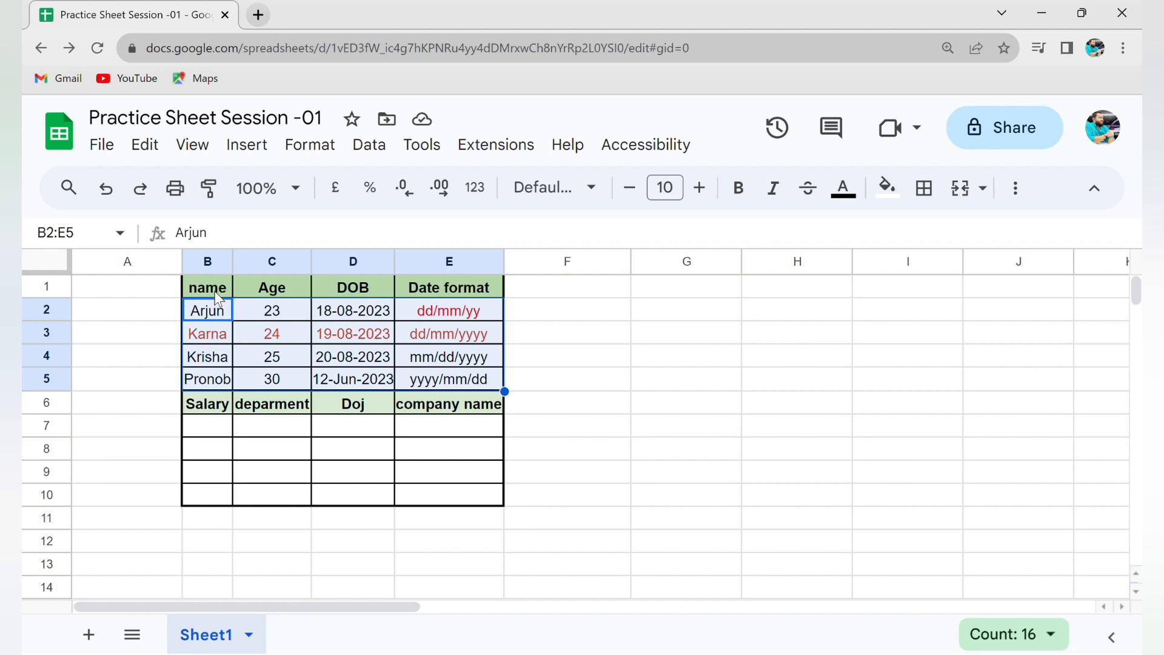
left_click(210, 320)
key("Up")
key("Down")
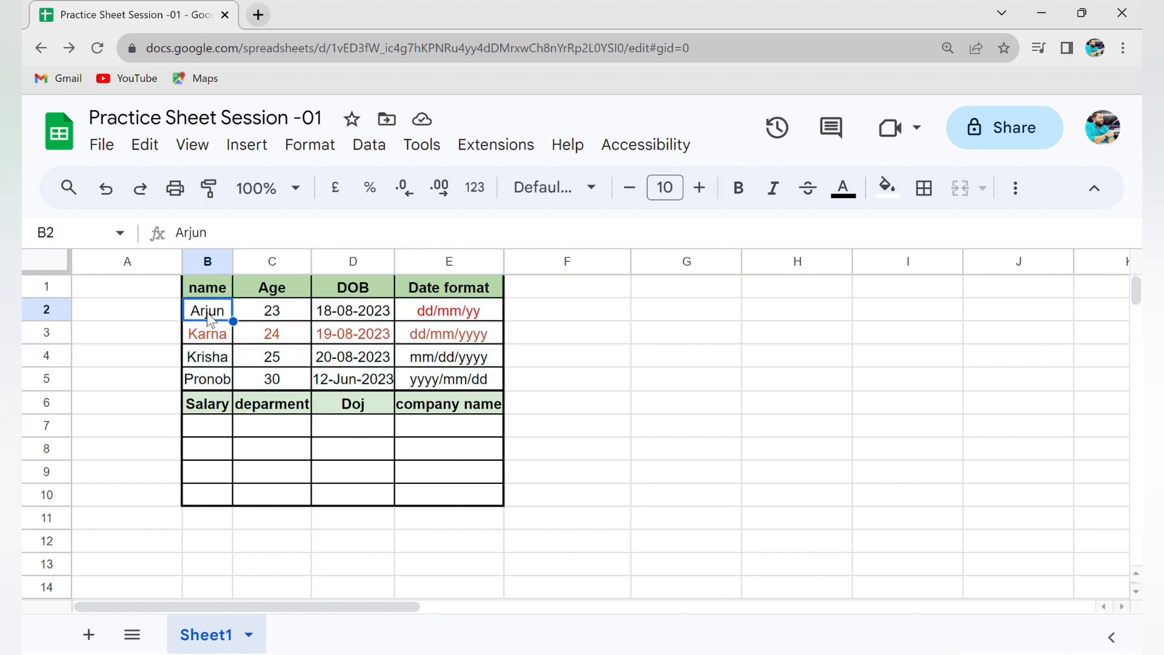
key("Up")
key("Down")
key("Up")
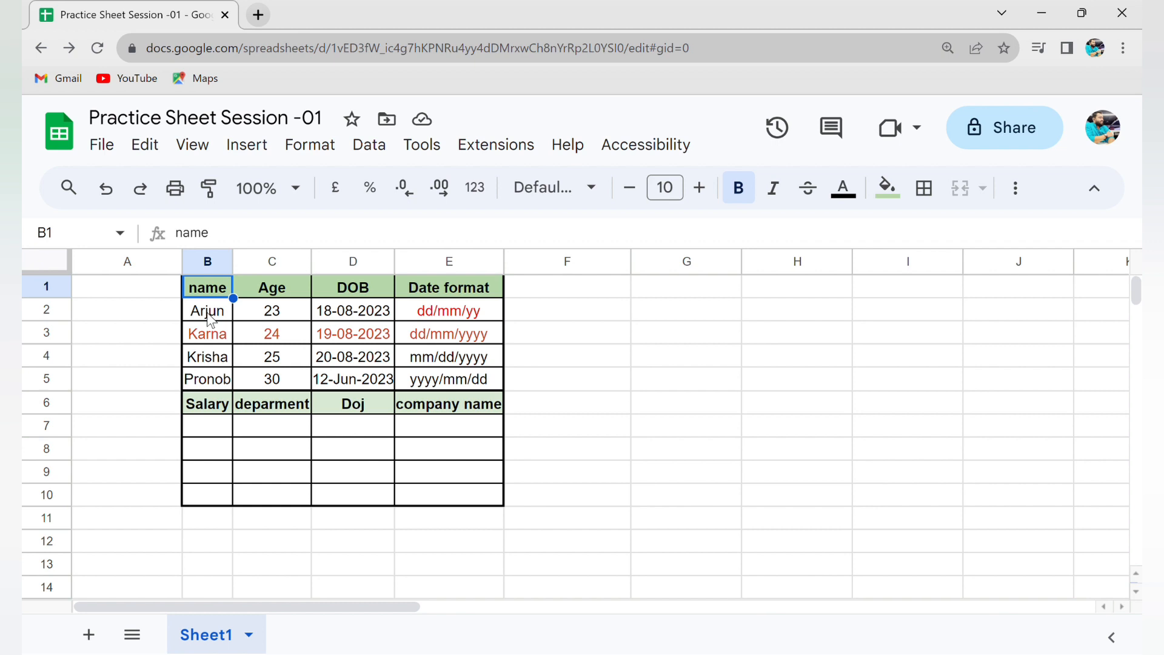
key("Down")
key("Up")
key("Down")
key("Up")
key("Down")
- Set the font size of the first header row B1:E1 to 14
key("Up")
key("shift+Right")
key("shift+Right")
key("shift+Right")
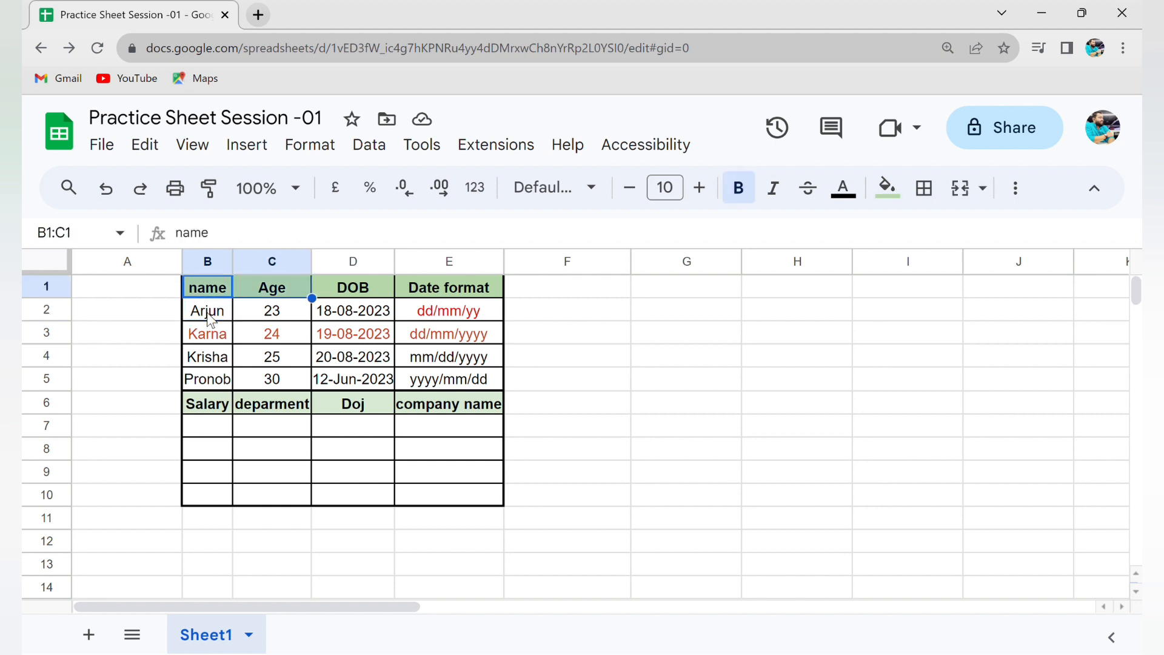
left_click(680, 195)
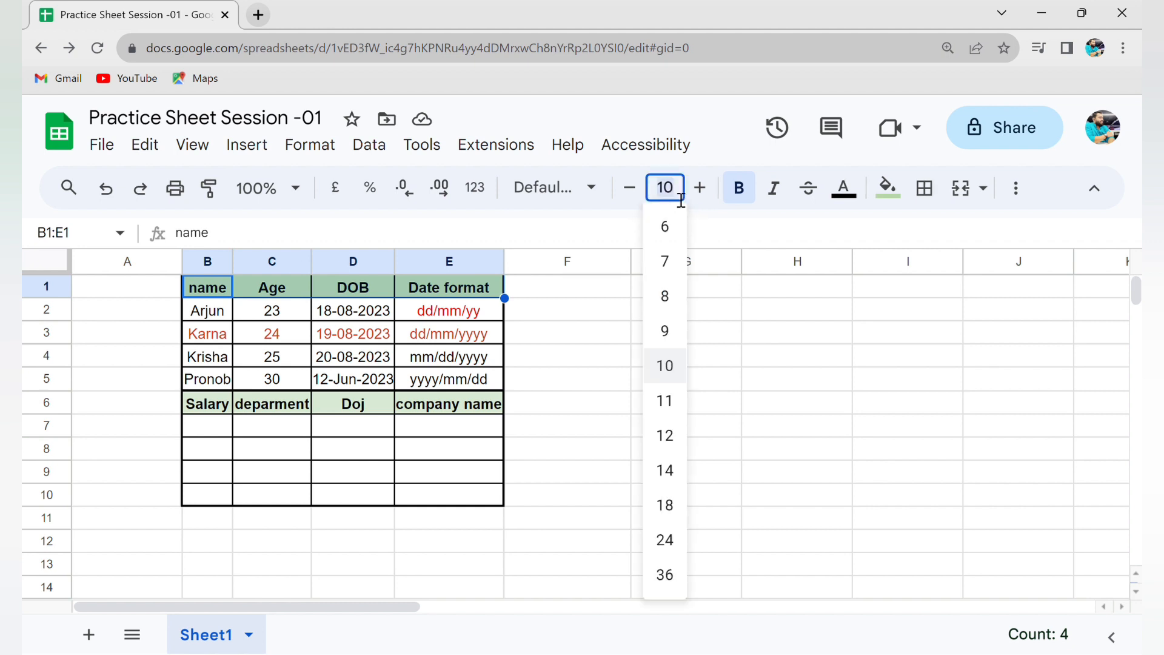
type("14")
key("Return")
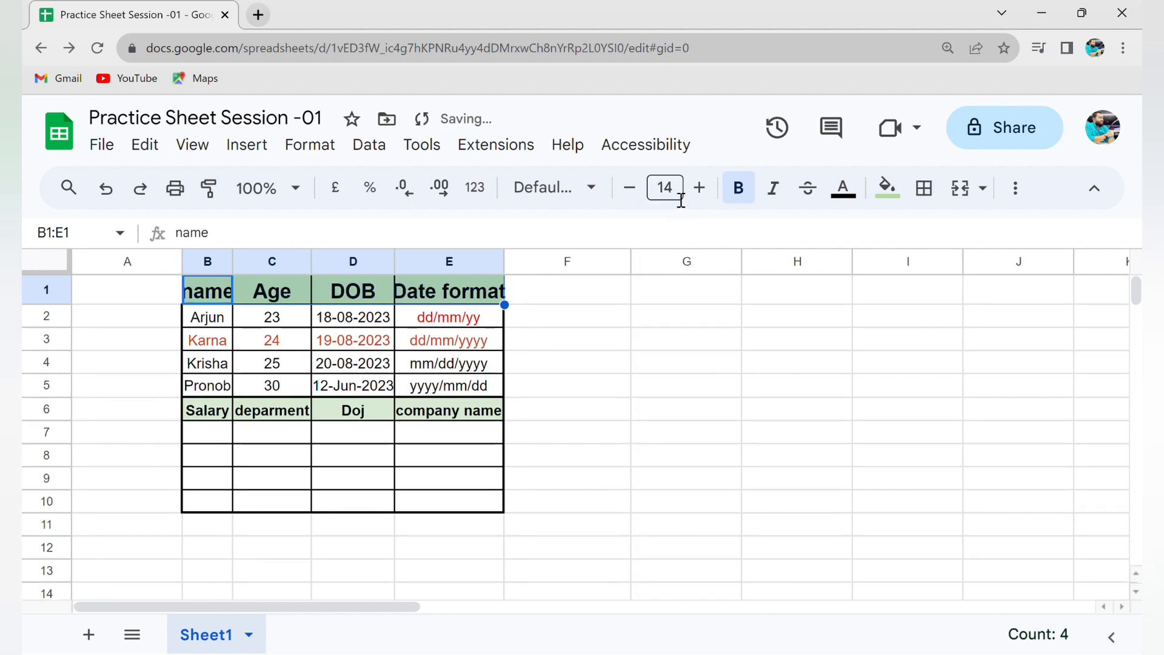
- Fit the widths of columns B to E to their contents
left_click_drag(208, 261, 450, 295)
left_click_drag(395, 265, 405, 272)
double_click(405, 272)
left_click(642, 369)
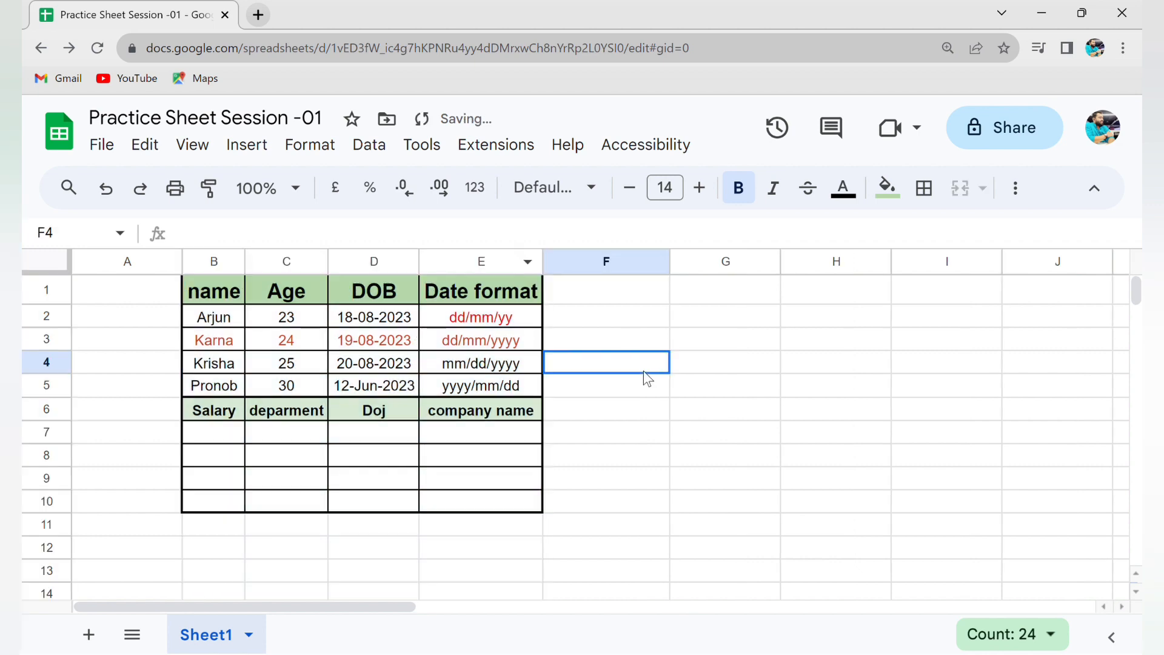
left_click_drag(220, 295, 493, 299)
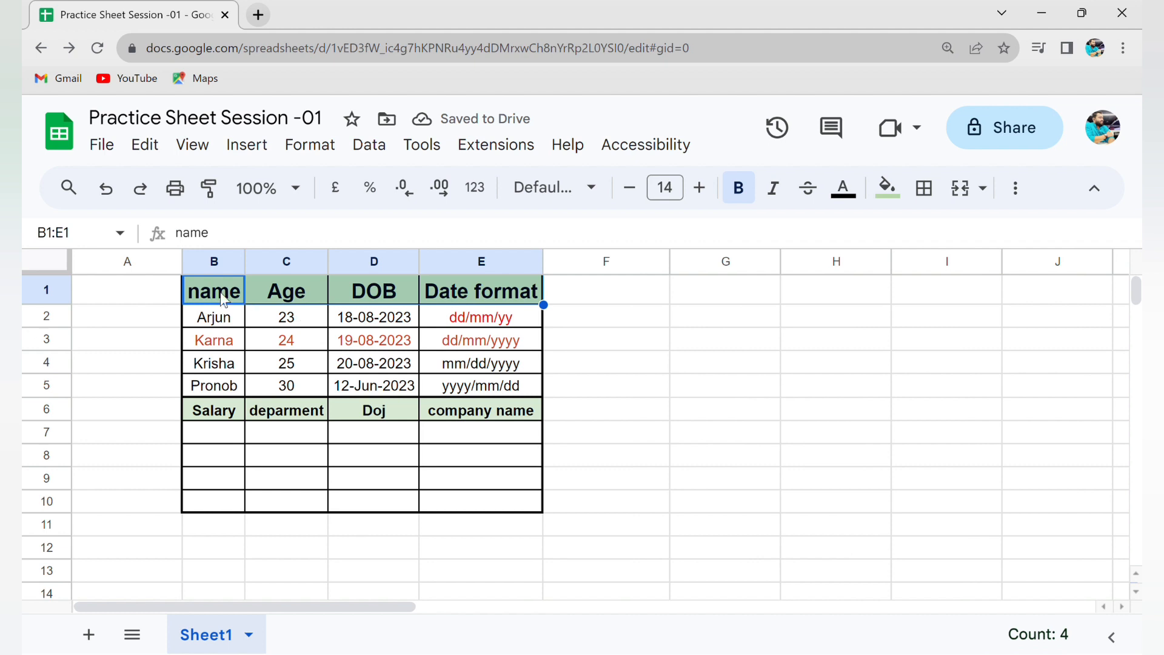
left_click_drag(223, 297, 492, 309)
left_click(503, 348)
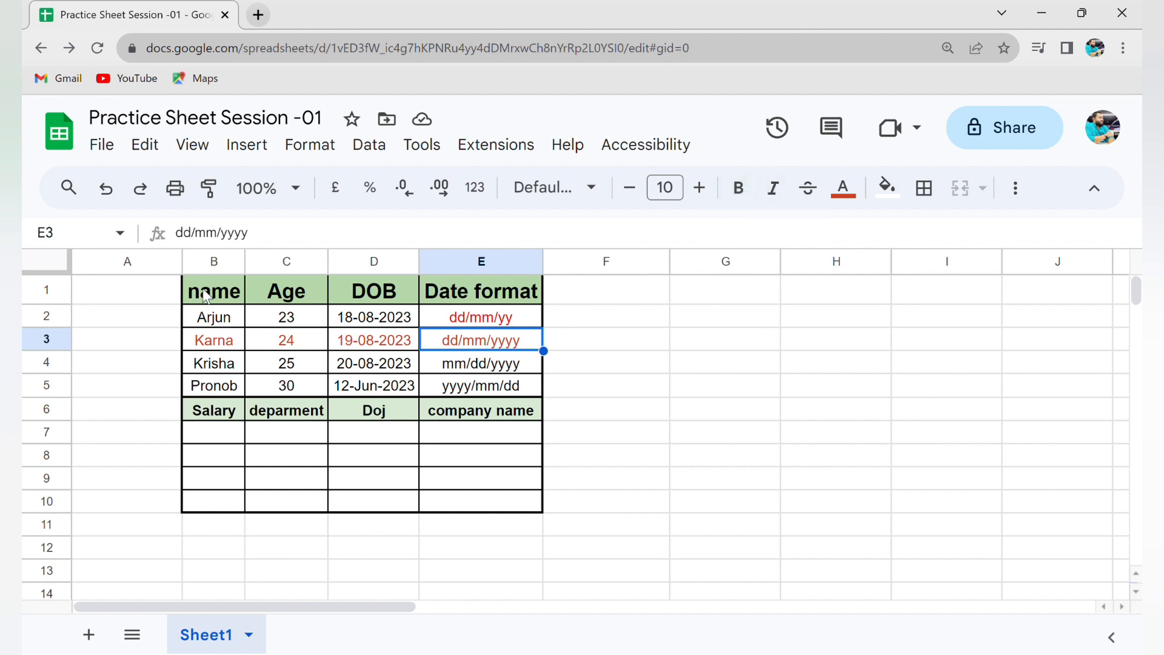
- Make the upper table's data rows B2:E5 italic
left_click_drag(226, 319, 457, 392)
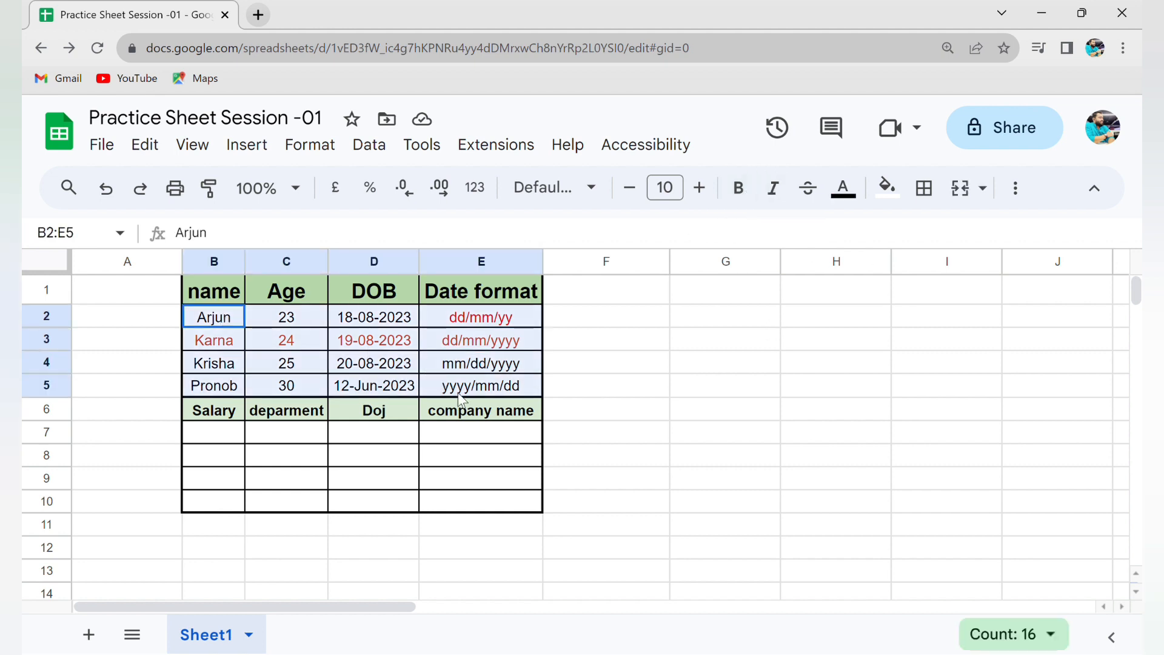
left_click(776, 190)
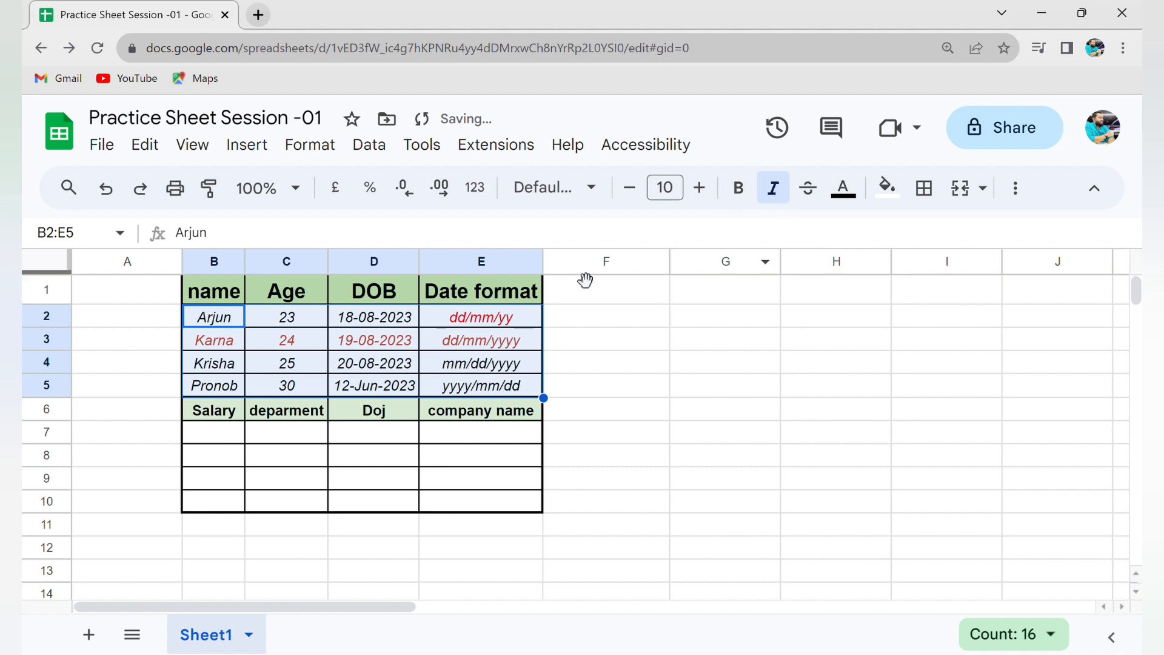
- Set the font of the data rows B2:E5 to Lexend
left_click(568, 203)
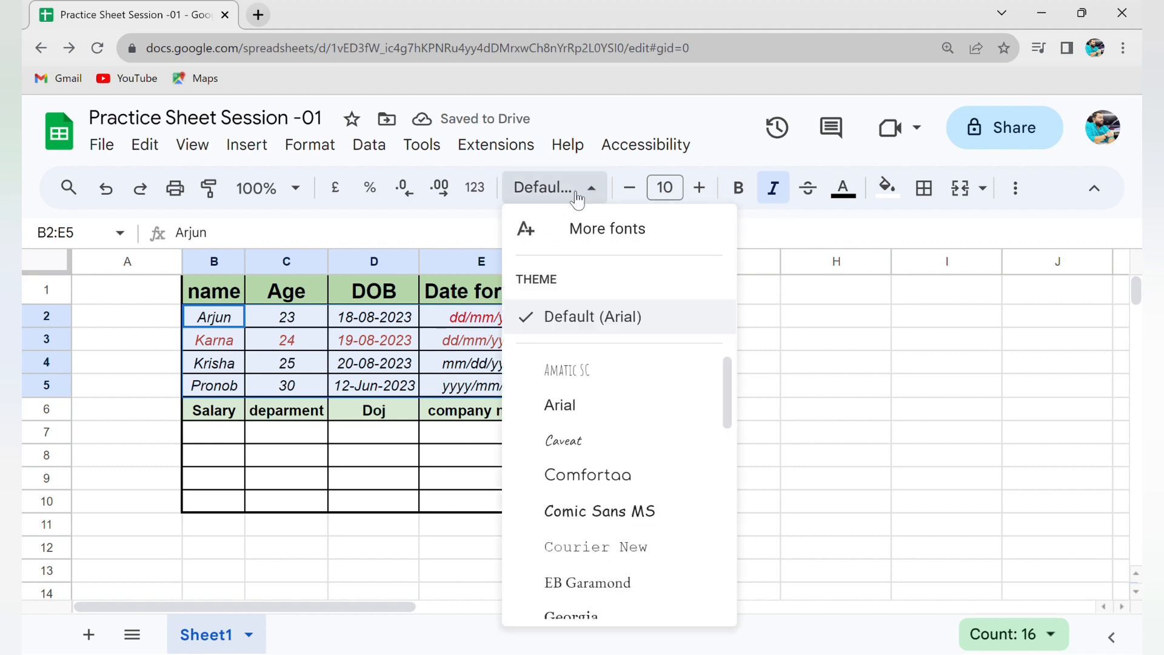
scroll(597, 447, "down", 2)
scroll(599, 449, "down", 2)
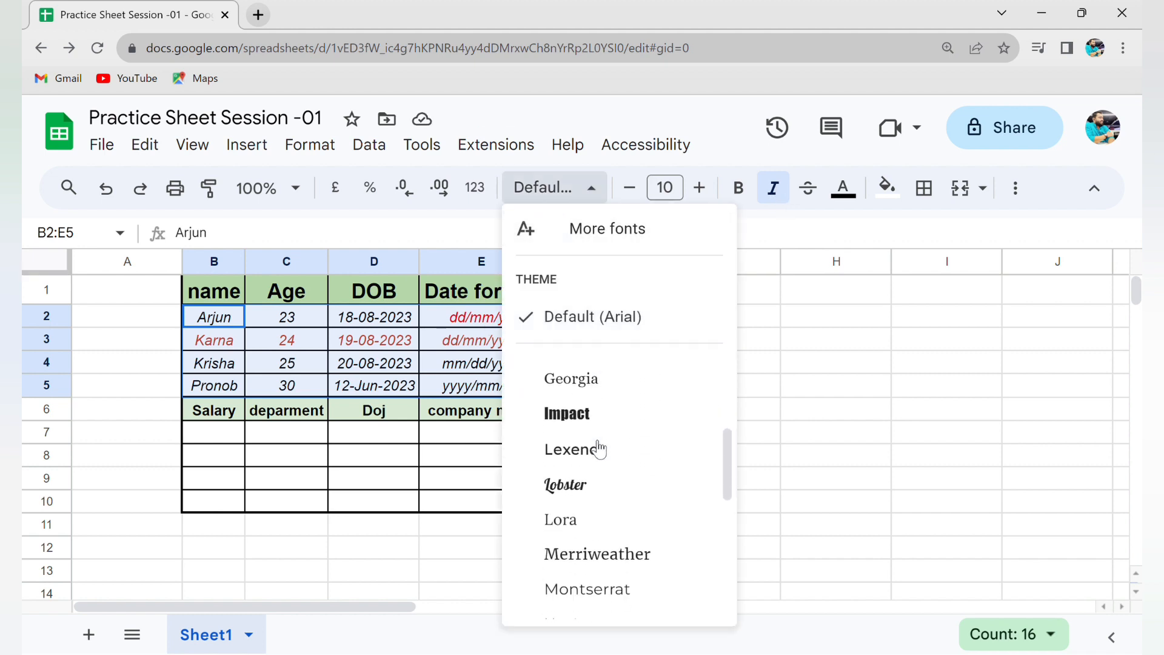
left_click(597, 443)
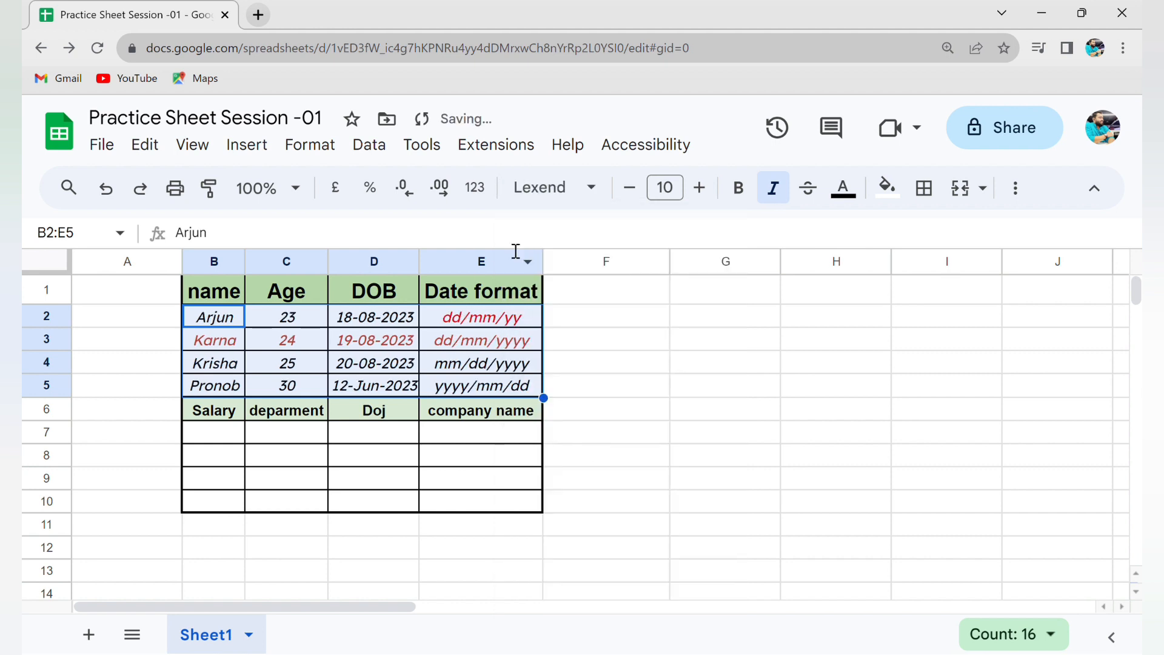
- Change the font of the data rows B2:E5 to Verdana
left_click(546, 187)
scroll(614, 475, "down", 5)
scroll(614, 475, "down", 5)
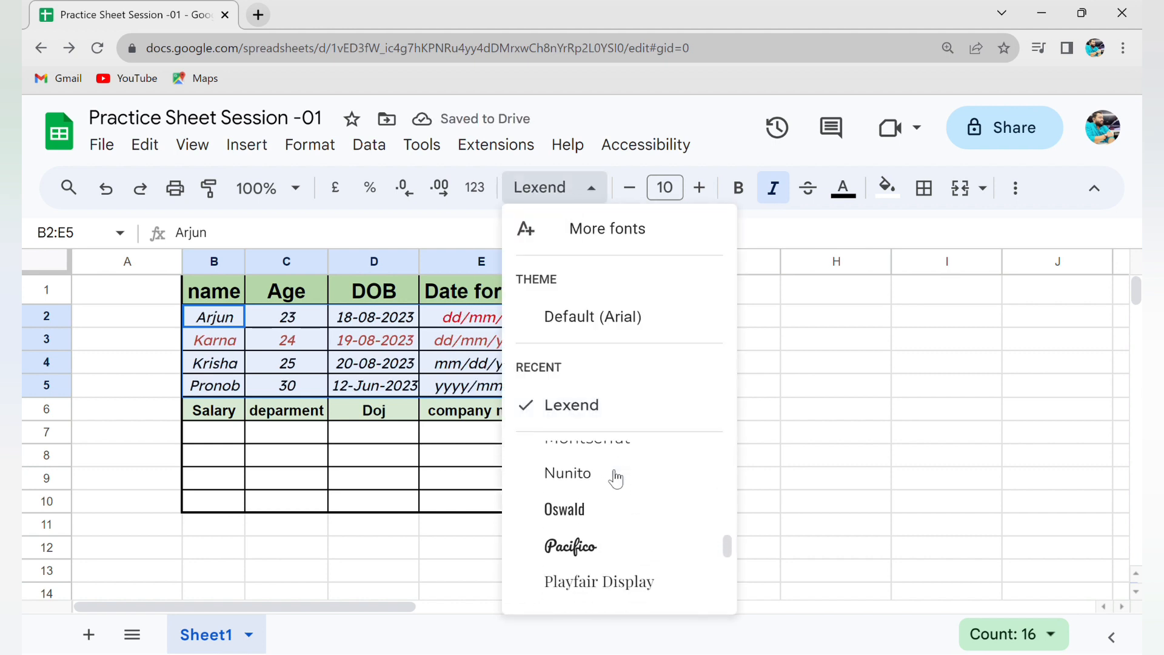
left_click(585, 587)
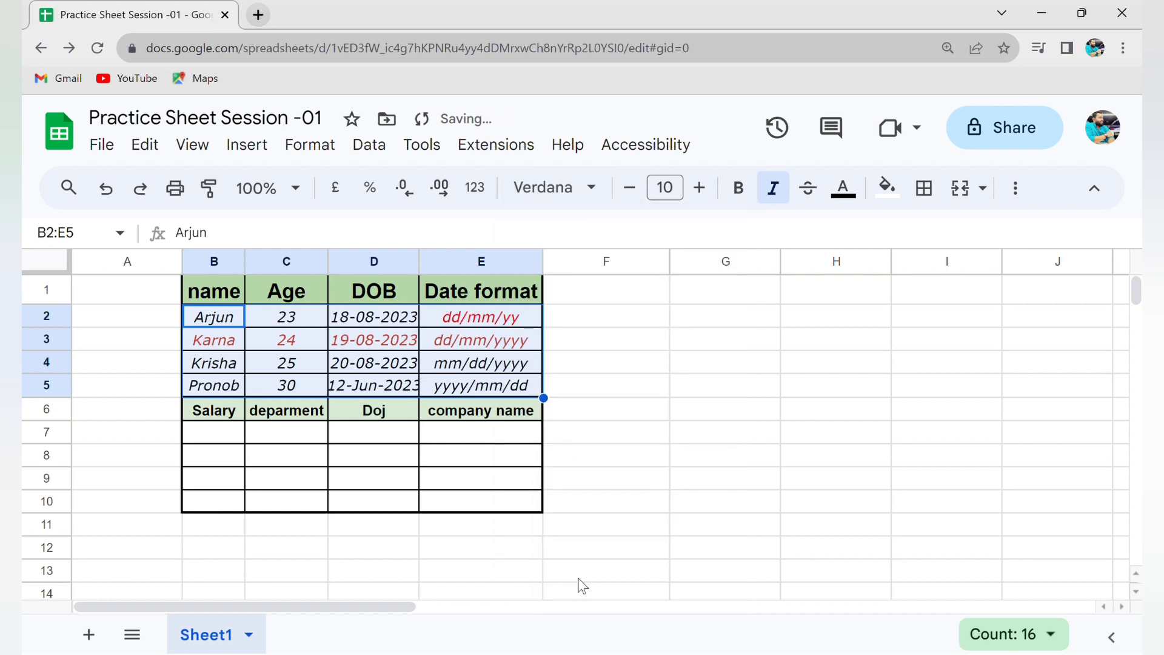
left_click(233, 340)
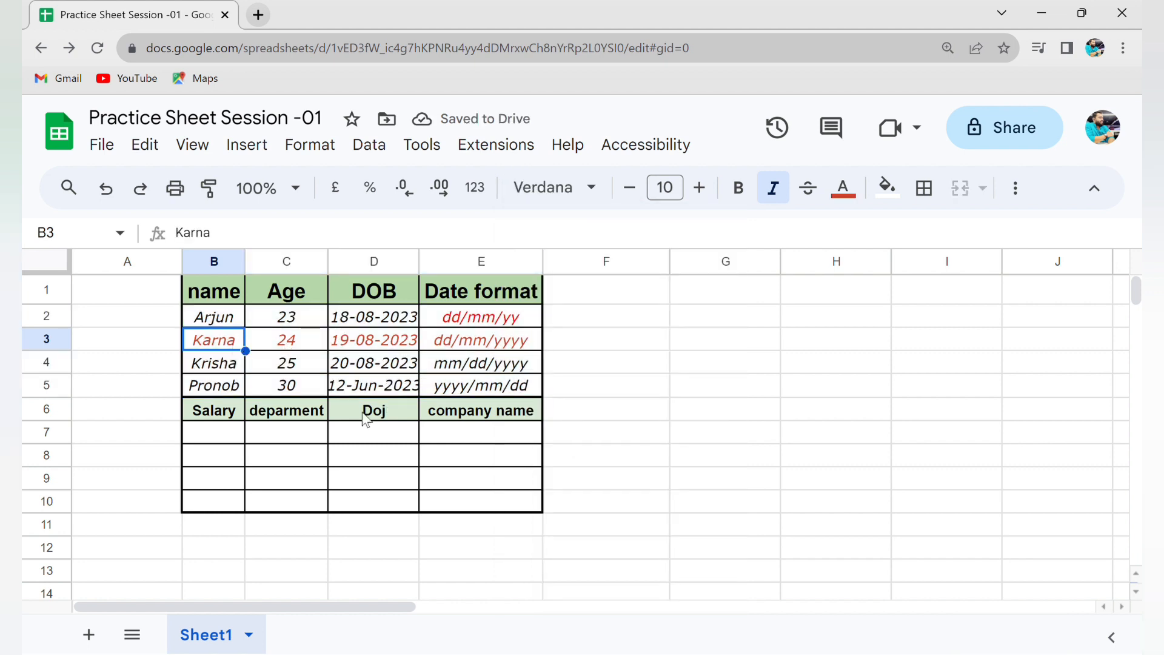
left_click_drag(208, 315, 383, 386)
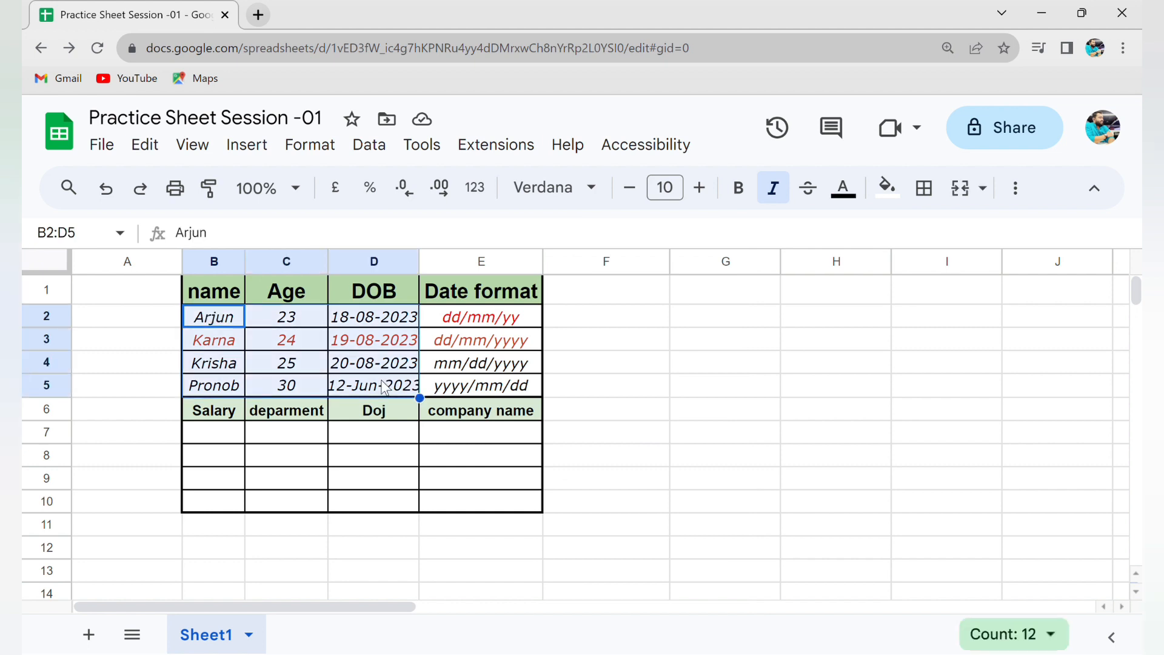